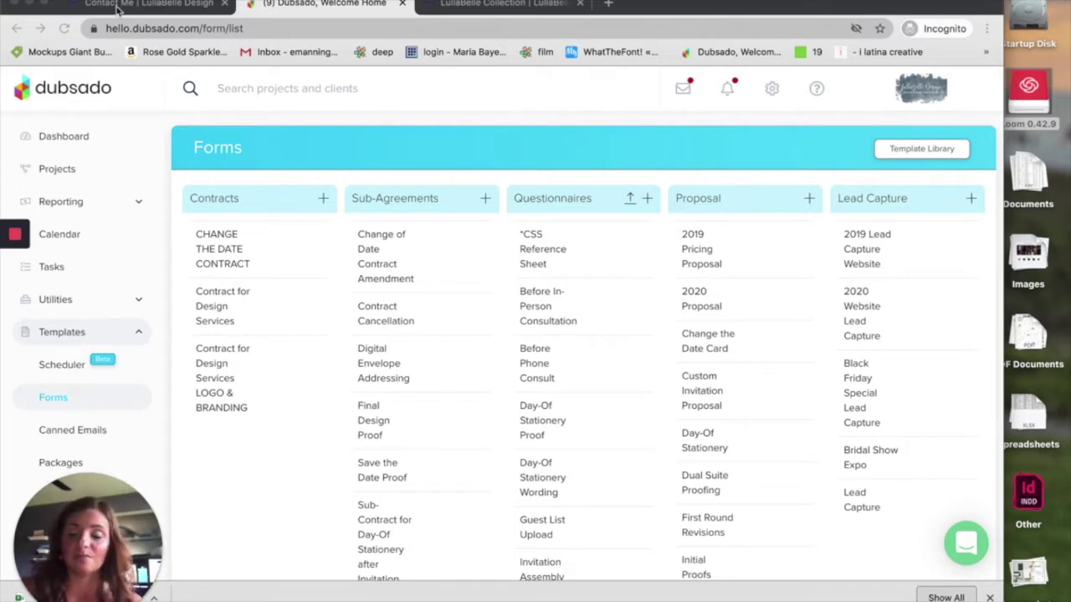
- Switch to the LullaBelle Design website, open its home page, and go to the Contact Me page
left_click(117, 6)
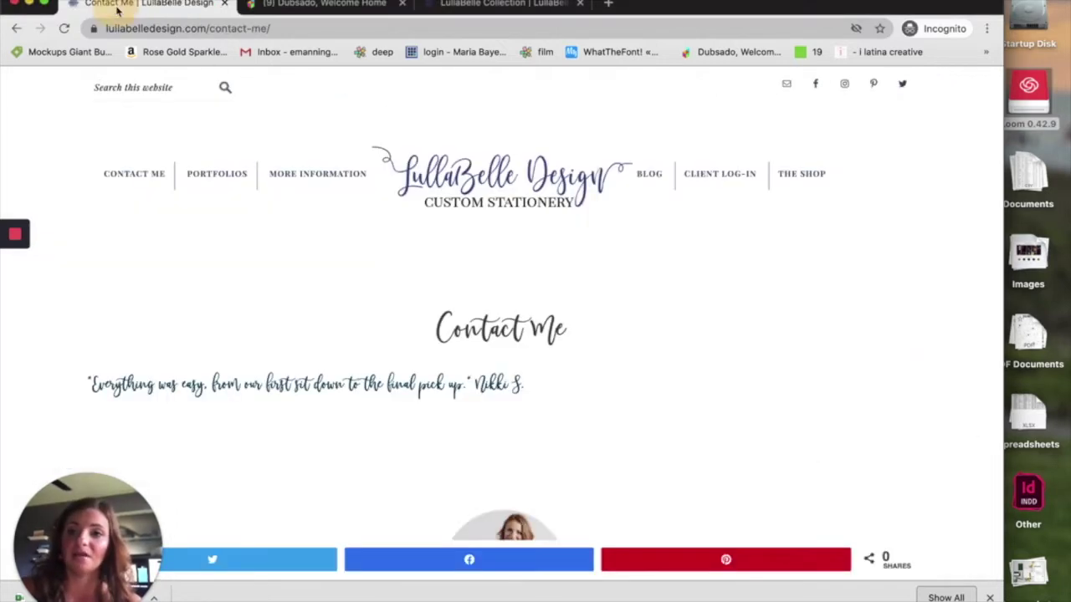
left_click(452, 201)
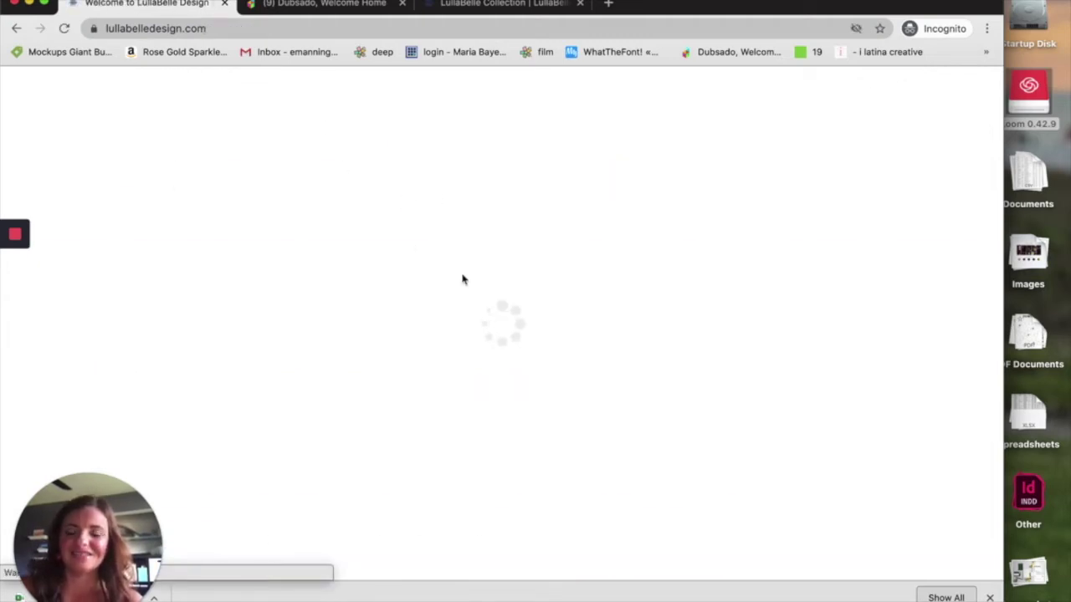
scroll(552, 234, "down", 1)
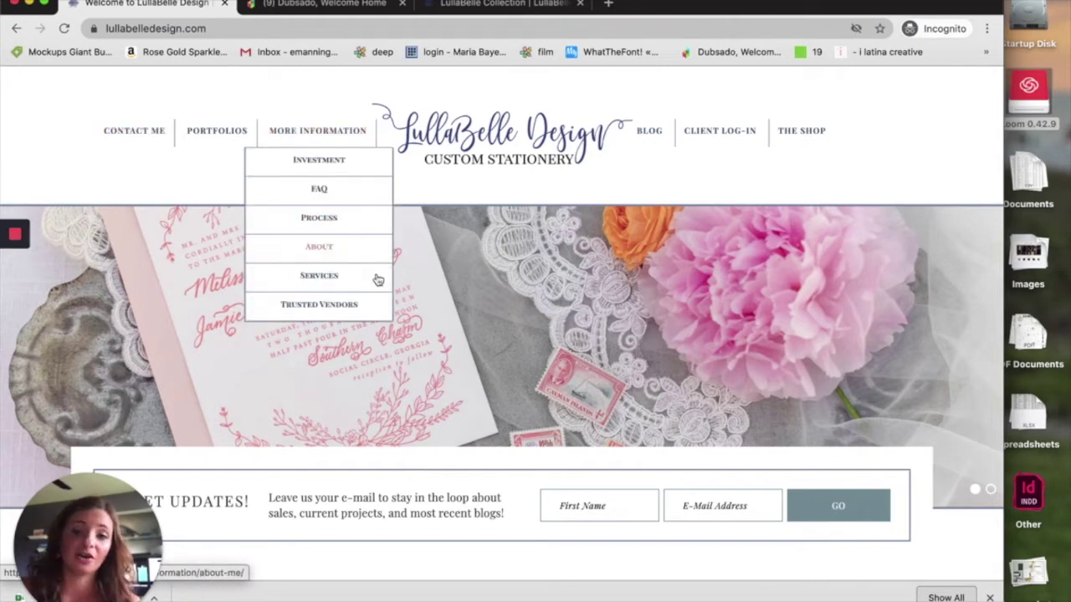
left_click(154, 128)
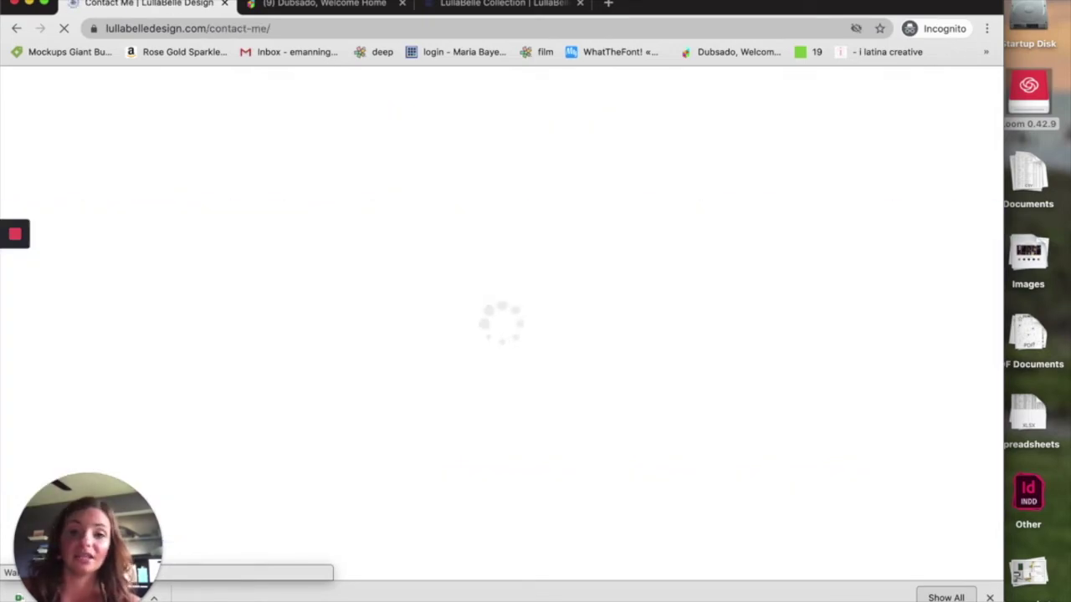
- Review the inquiry form on the Contact Me page, from the contact fields through the comments and submit button
scroll(588, 260, "down", 3)
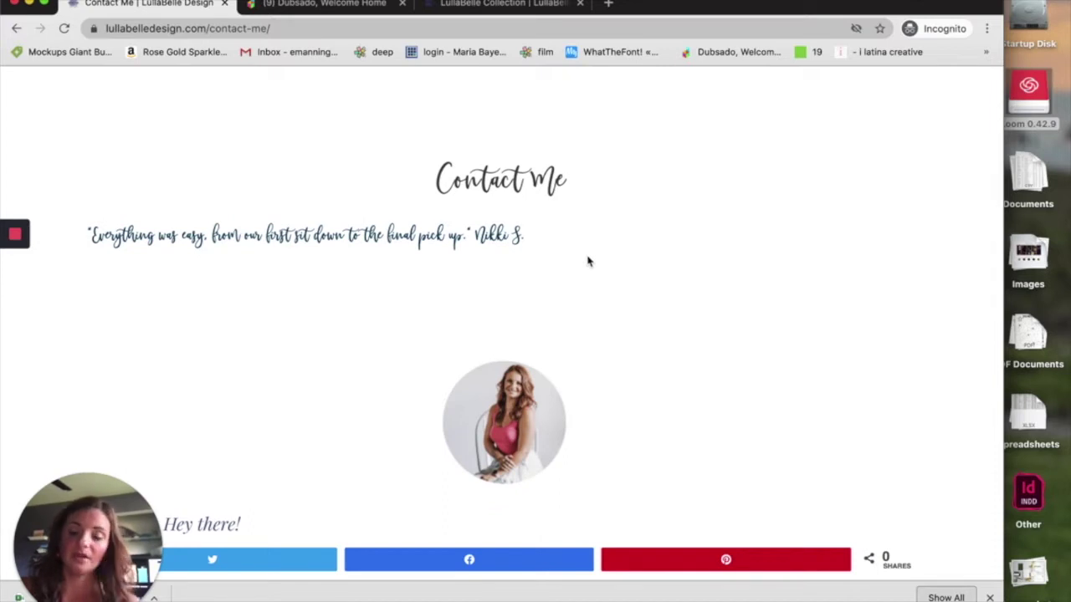
scroll(588, 261, "down", 10)
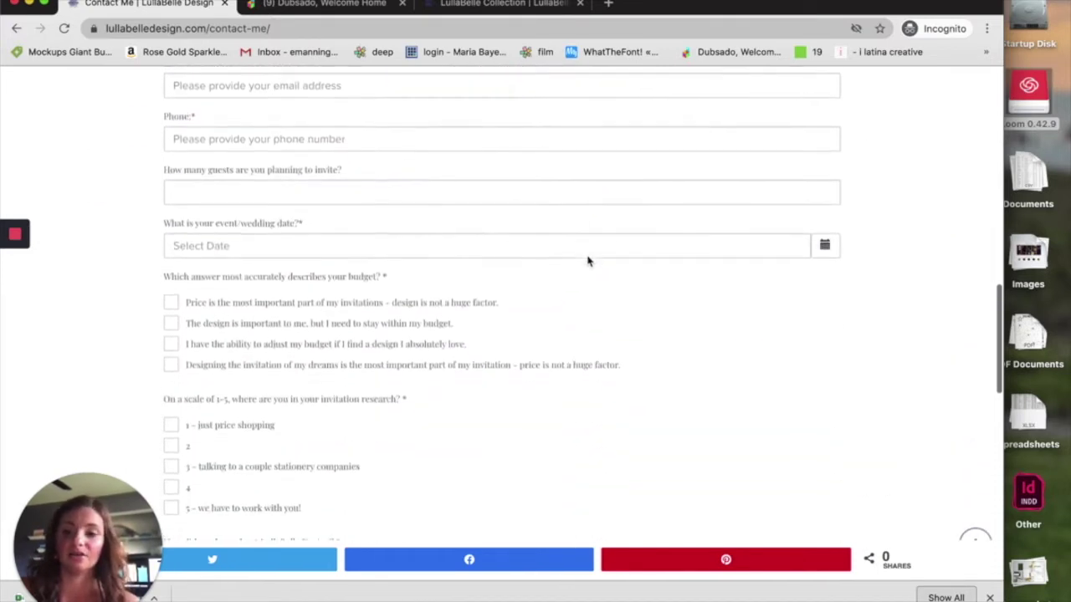
scroll(588, 261, "down", 1)
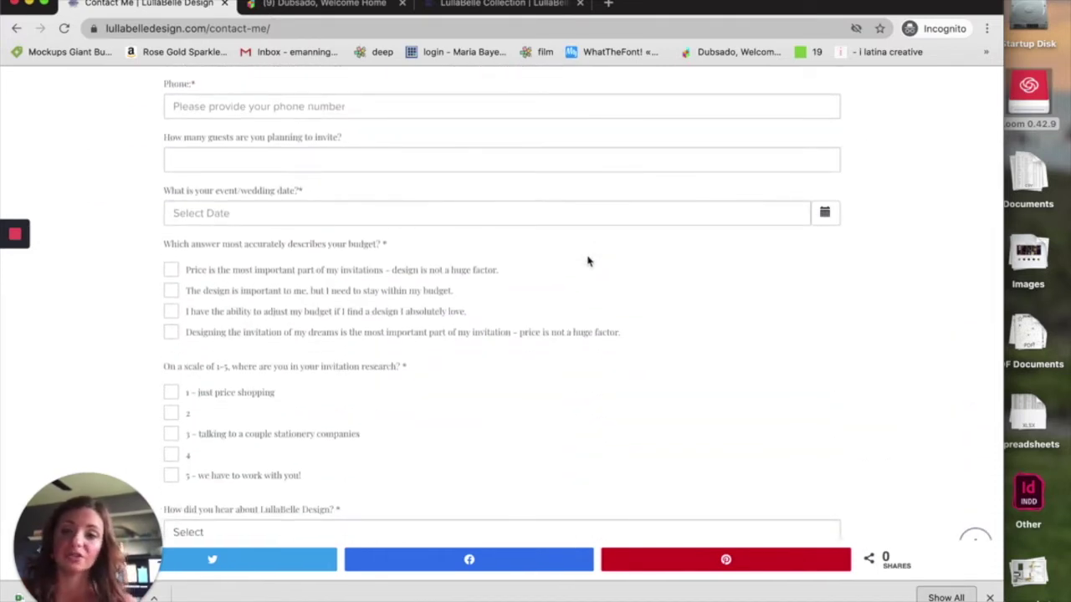
scroll(588, 261, "down", 8)
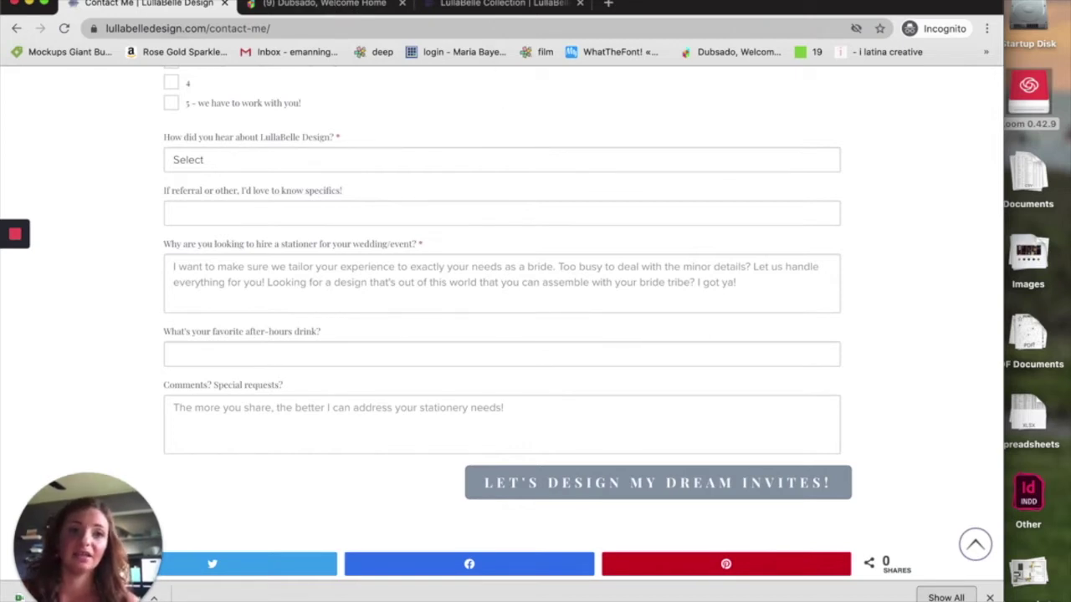
- Search the computer for "client" and open Client Intro Packet (3).pdf
key("super+space")
type("client")
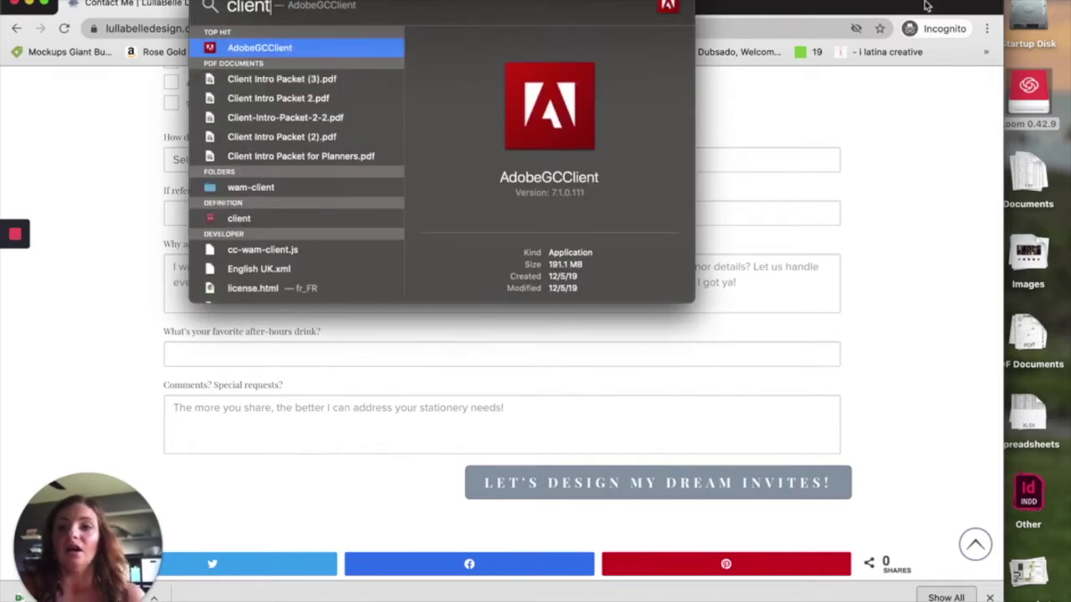
double_click(312, 79)
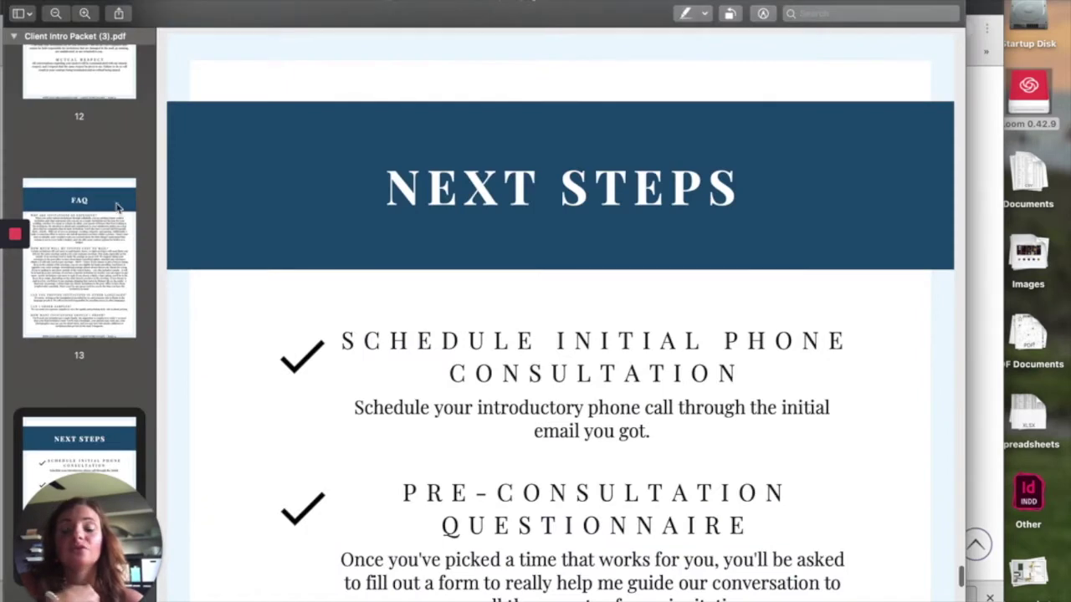
- Look through the intro packet's page thumbnails, read the Next Steps page, and close the PDF
scroll(117, 203, "up", 5)
scroll(117, 203, "up", 10)
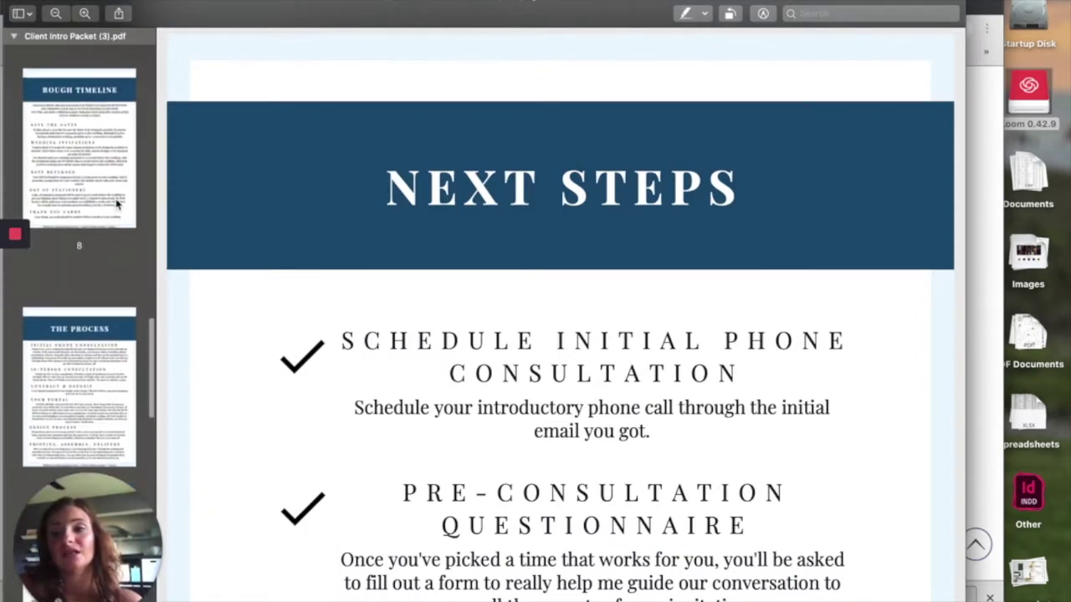
scroll(117, 203, "up", 3)
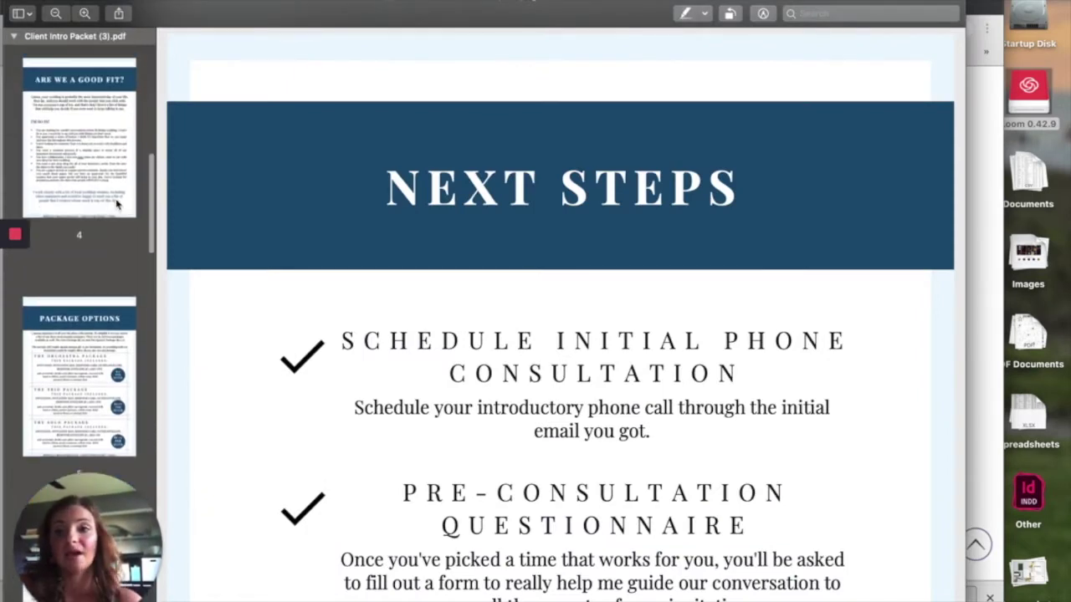
scroll(117, 203, "down", 1)
scroll(109, 307, "down", 5)
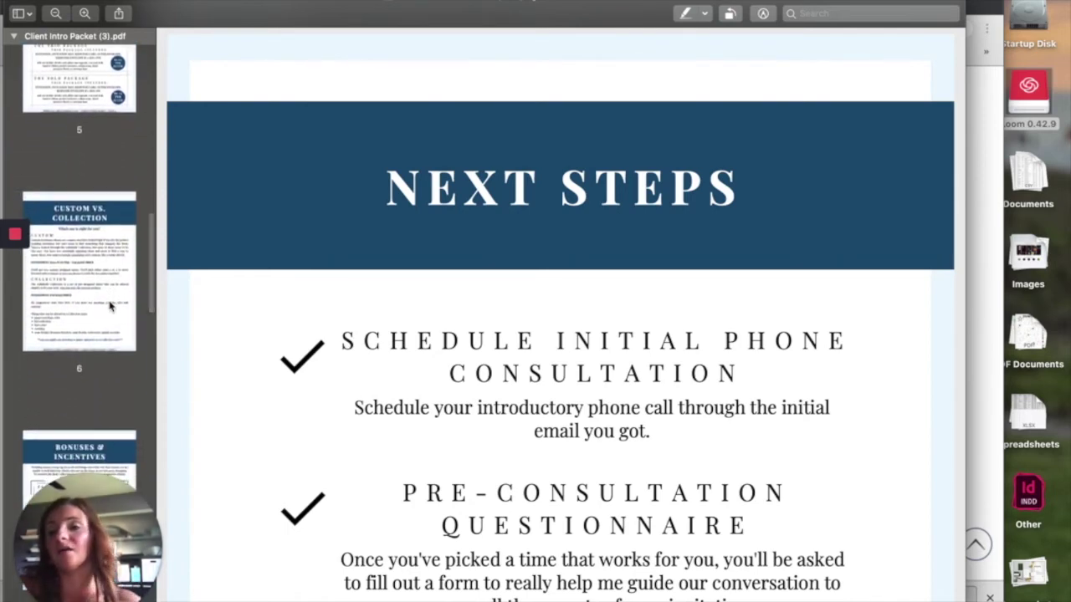
scroll(108, 306, "down", 4)
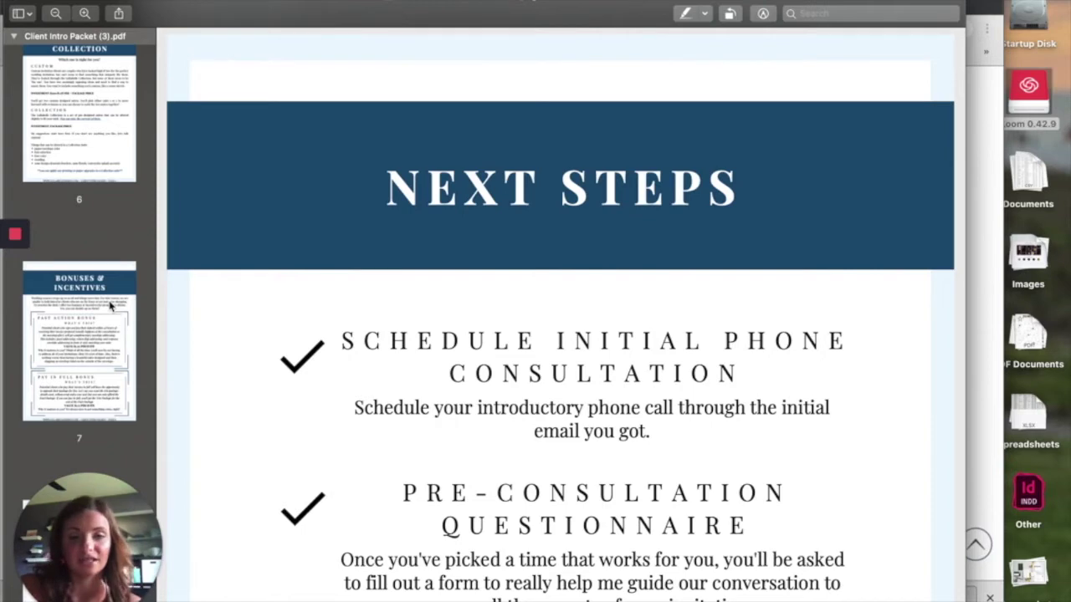
scroll(109, 306, "down", 10)
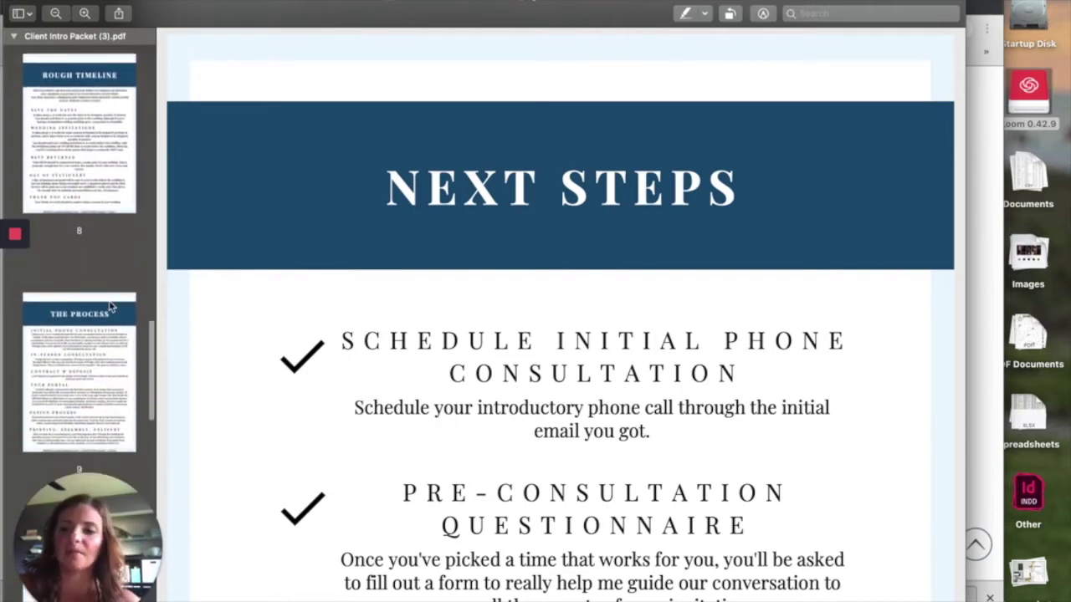
scroll(110, 306, "down", 5)
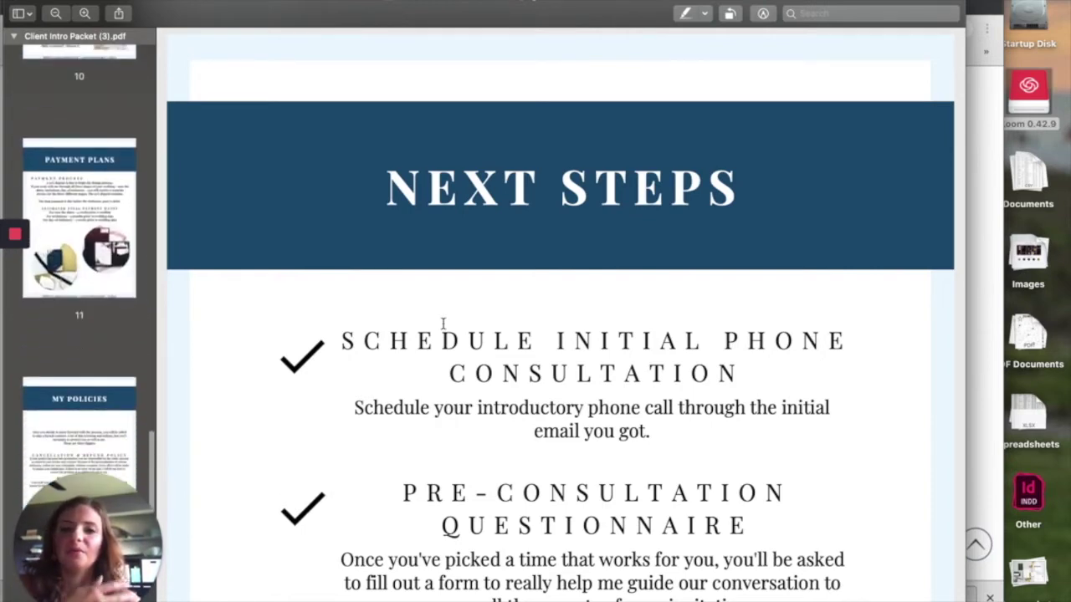
scroll(444, 327, "down", 3)
scroll(443, 327, "down", 3)
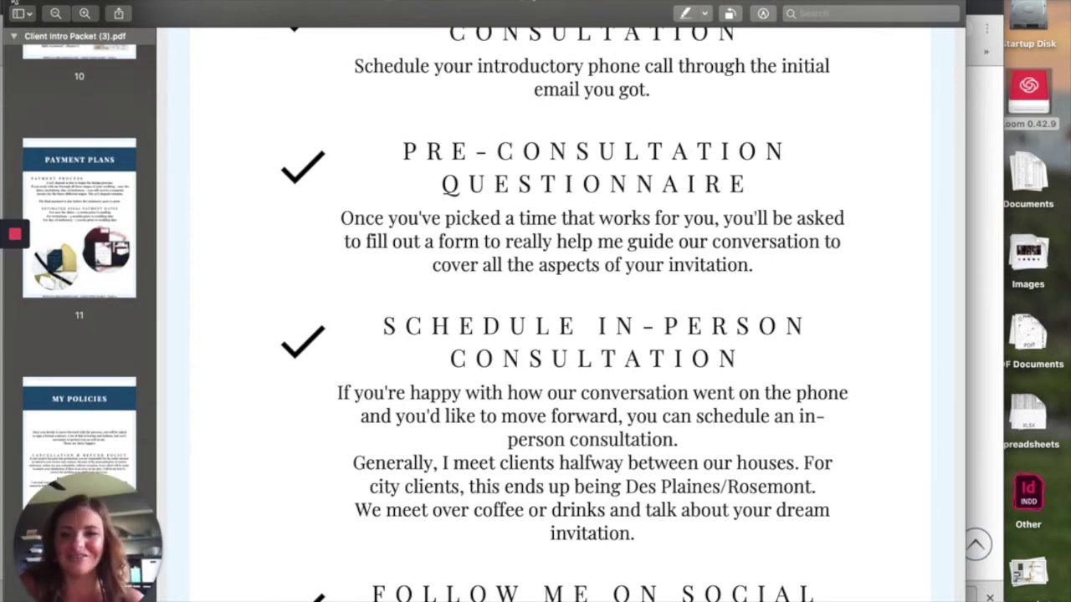
left_click(13, 3)
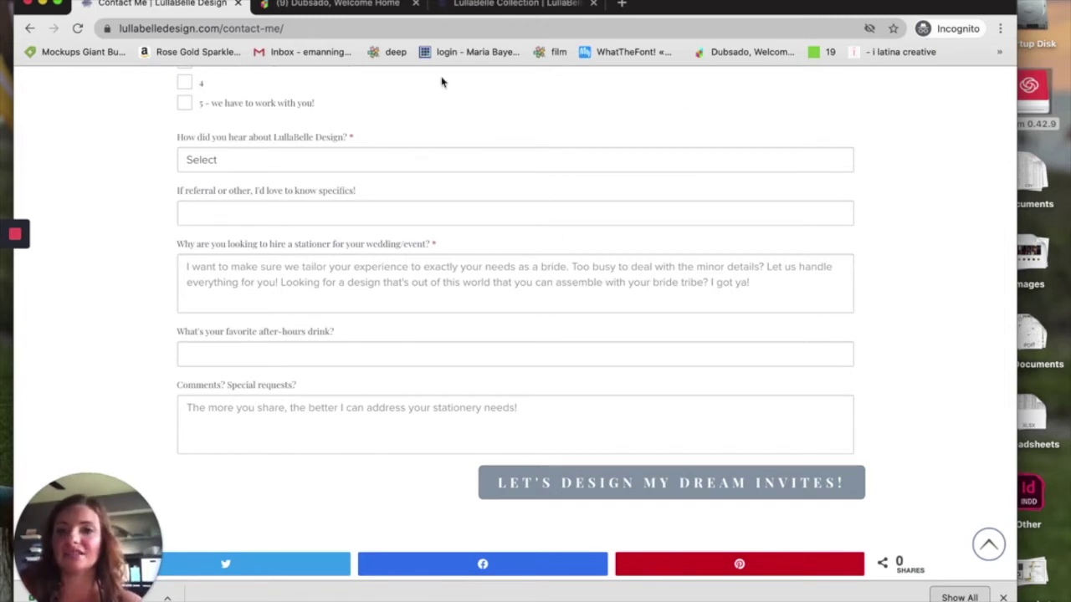
- Switch to Dubsado and review the basic settings of the Initial Consultation scheduler template
left_click(360, 4)
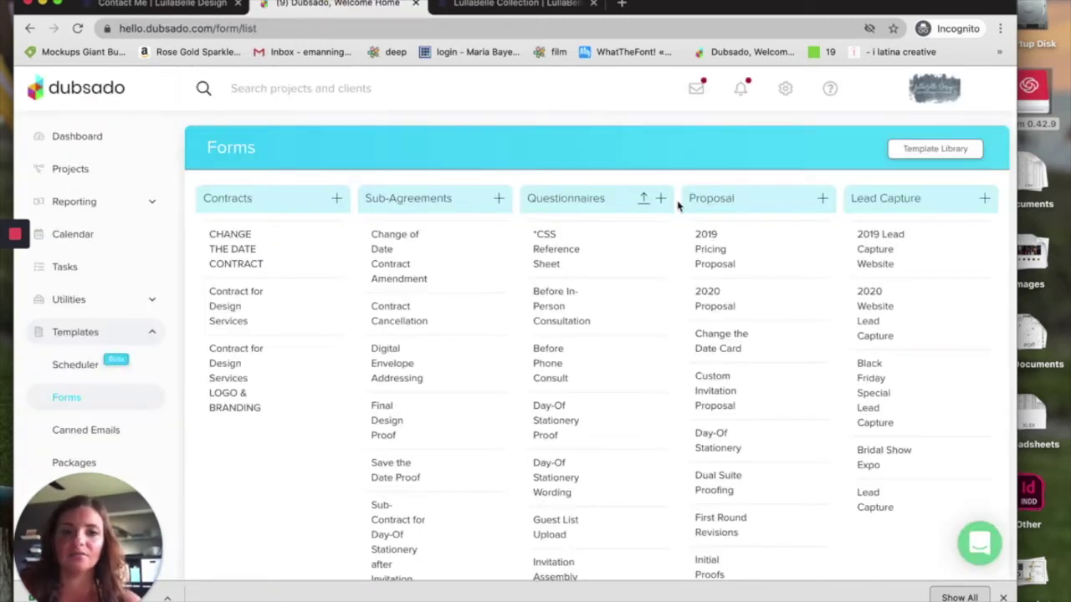
left_click(90, 368)
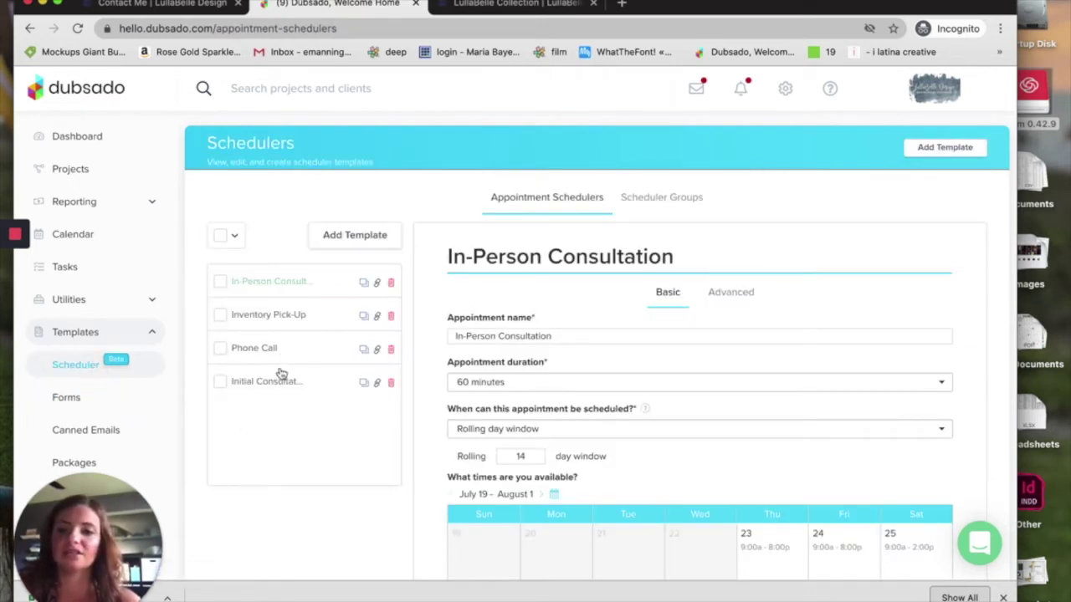
left_click(282, 380)
scroll(541, 304, "down", 5)
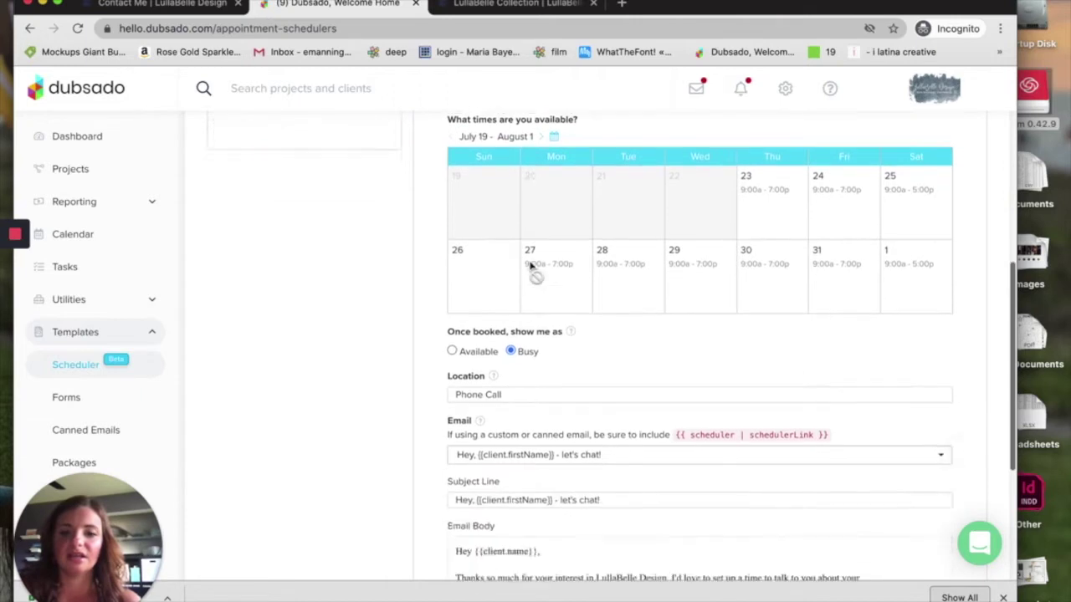
scroll(530, 268, "down", 3)
scroll(534, 327, "up", 6)
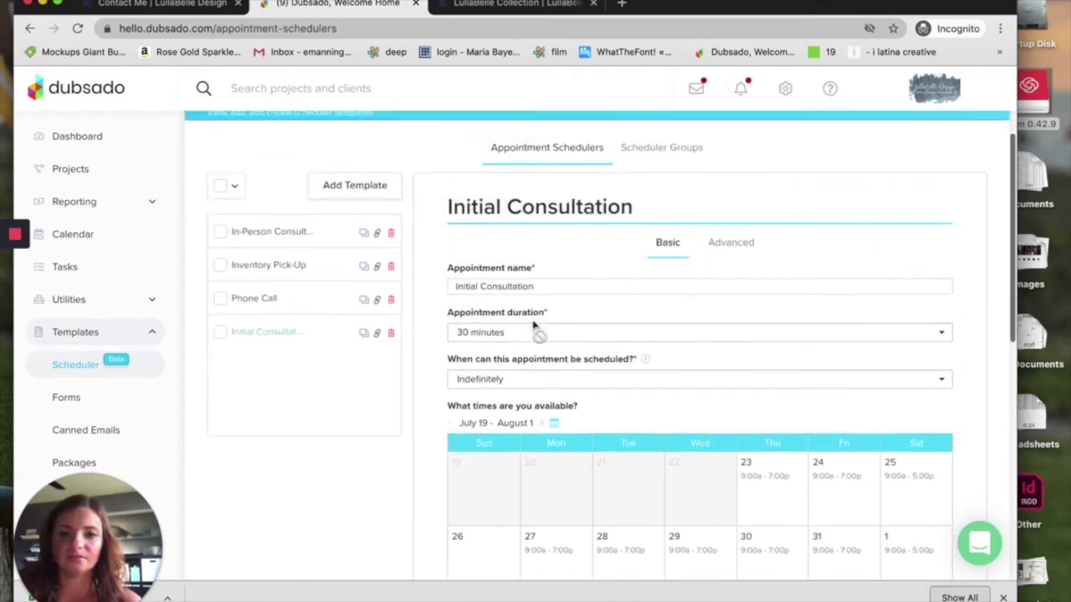
- Review the Initial Consultation scheduler's advanced settings, including booking limits, sharing options and reminder notifications
left_click(725, 286)
scroll(557, 354, "down", 5)
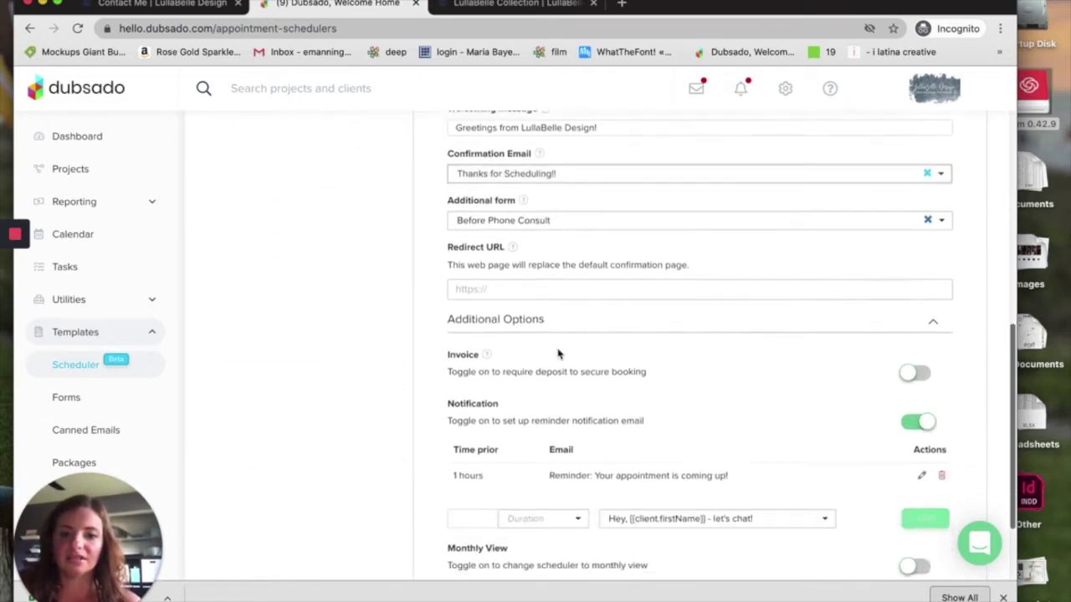
scroll(556, 353, "down", 3)
scroll(565, 342, "up", 8)
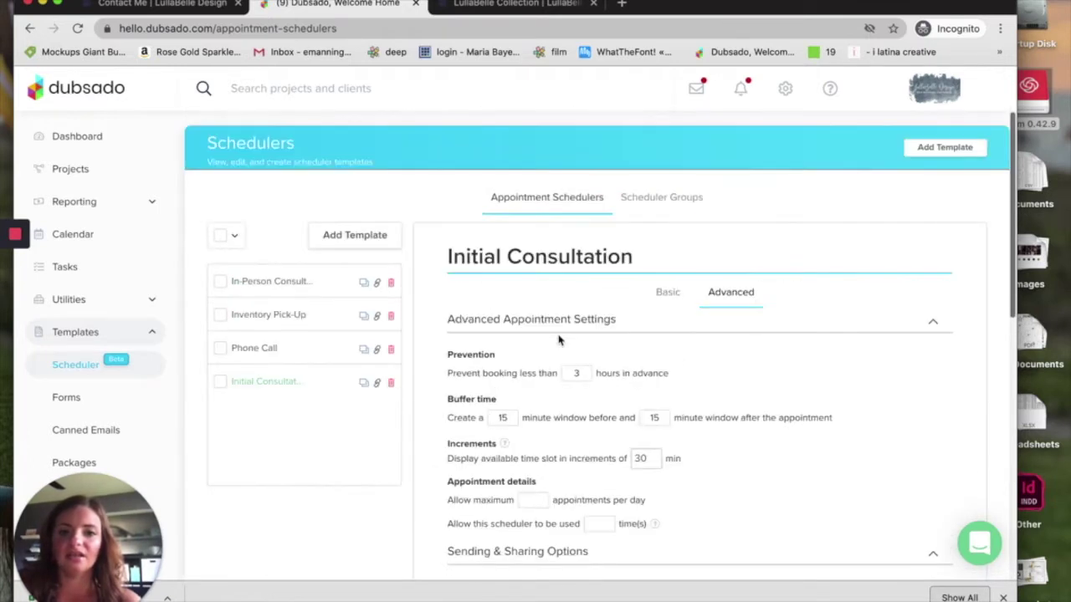
scroll(559, 340, "down", 3)
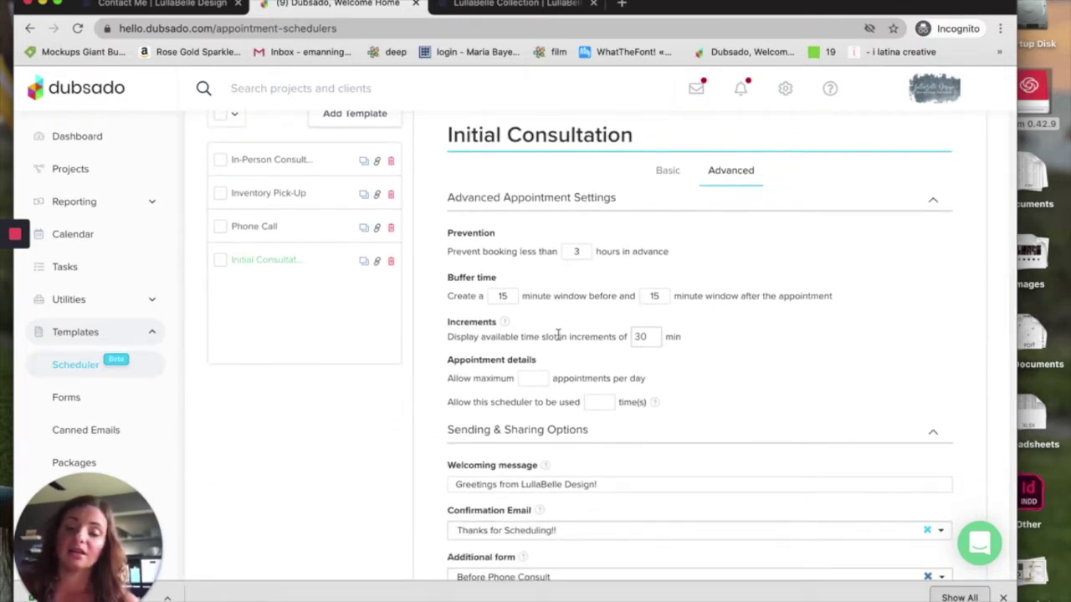
scroll(558, 334, "down", 6)
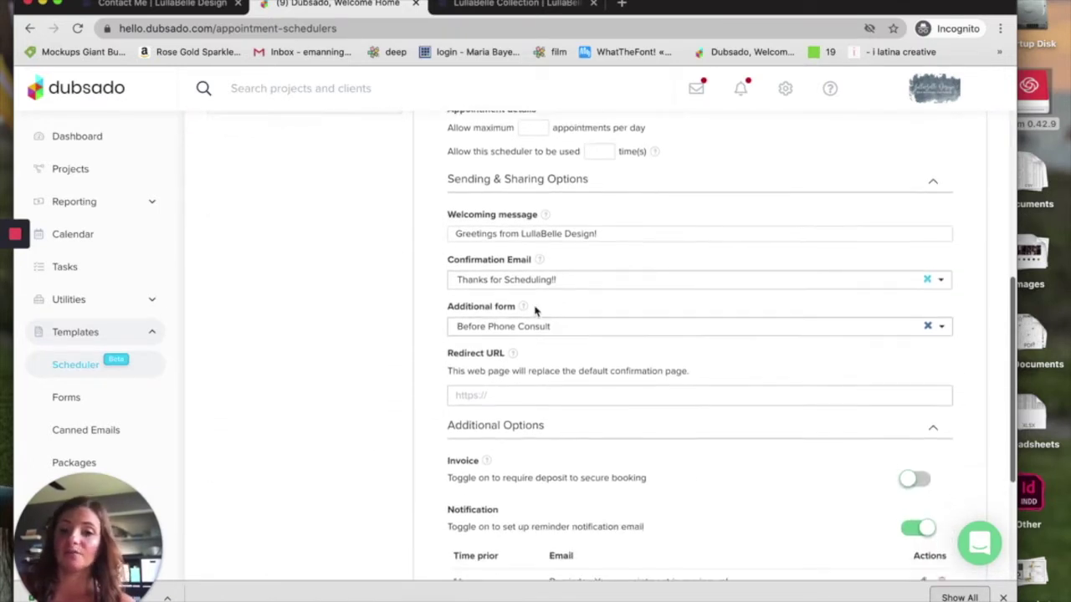
- View the forms available as the Initial Consultation scheduler's additional form and close the list without choosing another
left_click(481, 330)
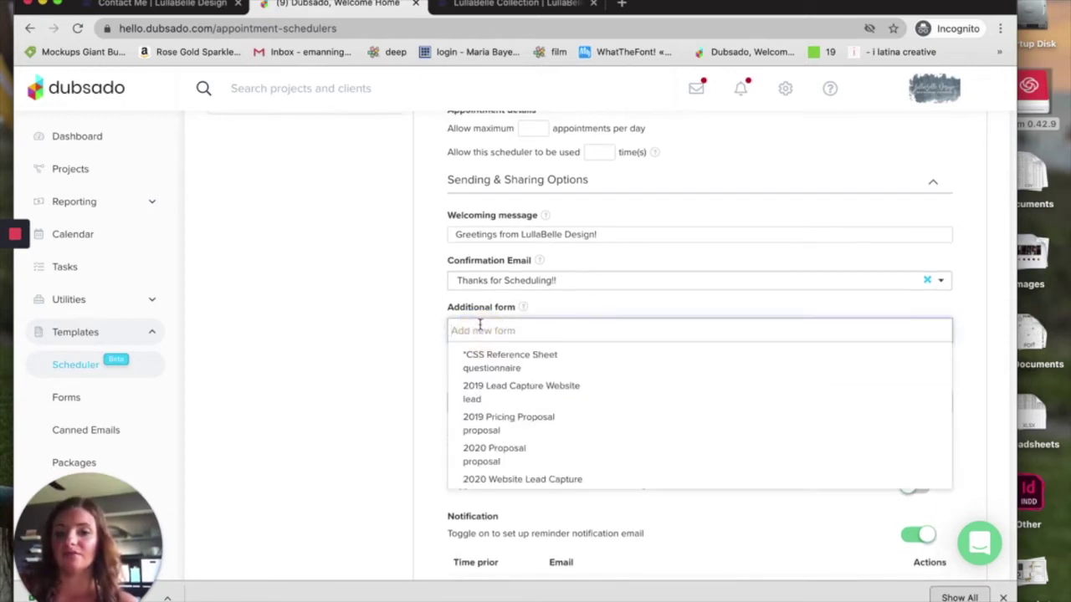
left_click(406, 338)
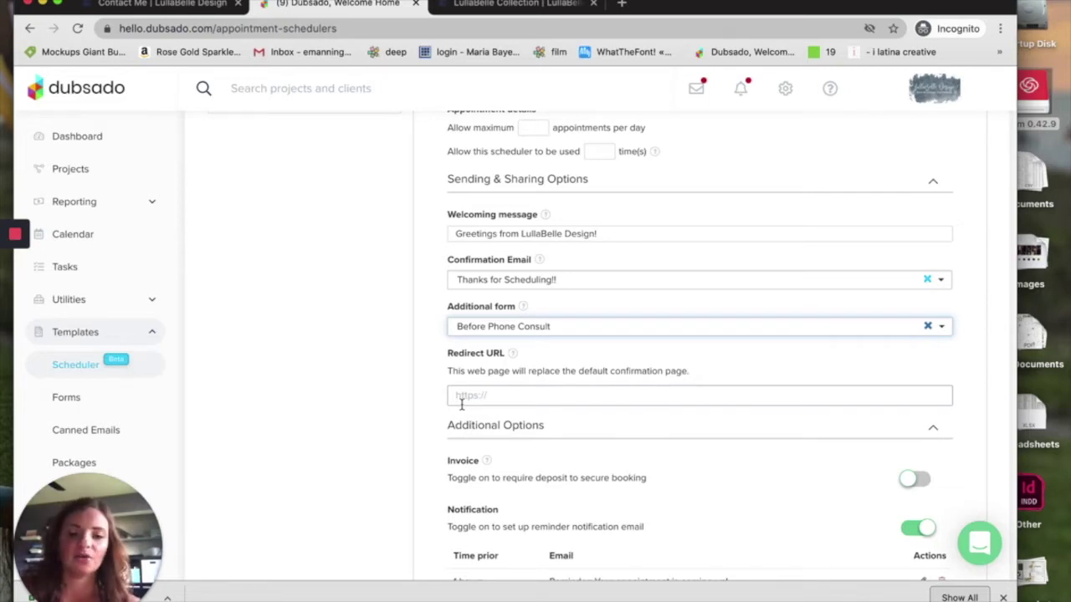
scroll(456, 401, "down", 3)
scroll(456, 401, "up", 10)
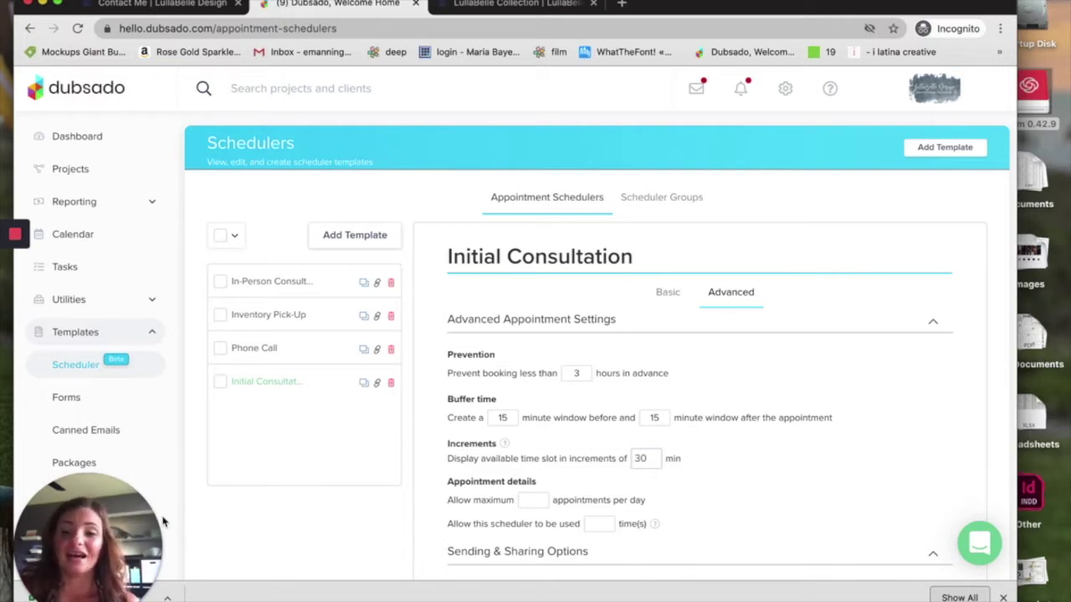
- Open the In-Person Consultation scheduler template and review its basic settings and availability calendar
left_click(256, 288)
scroll(590, 464, "down", 2)
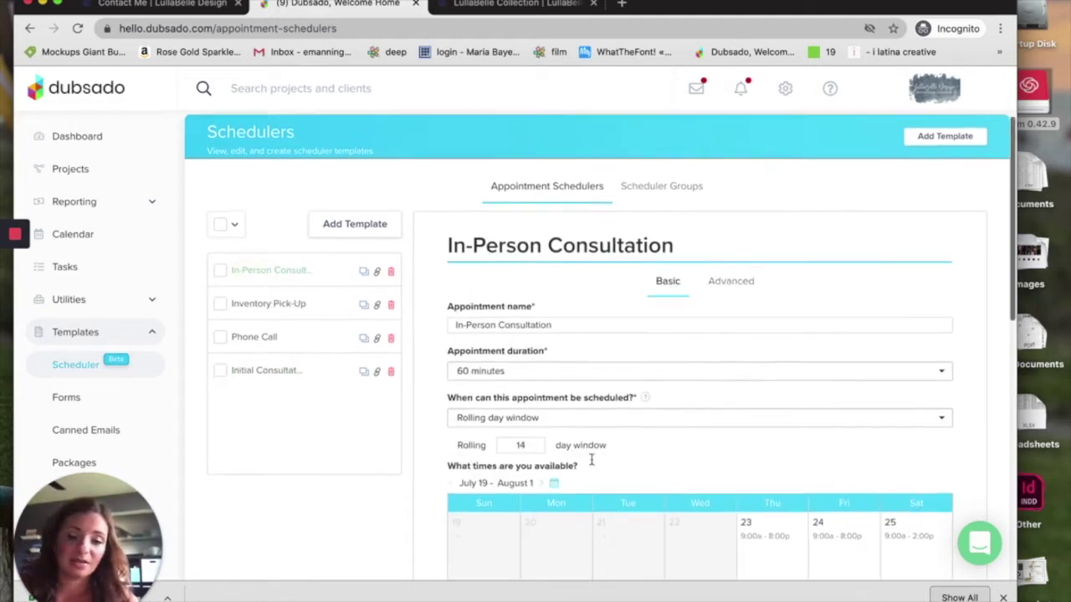
scroll(591, 459, "down", 4)
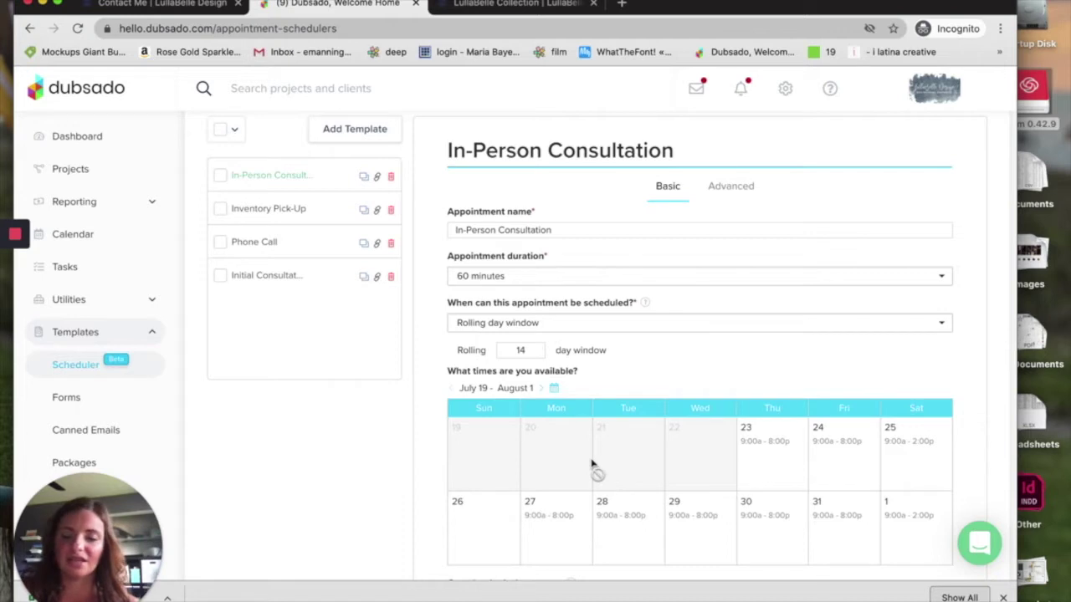
scroll(591, 464, "up", 1)
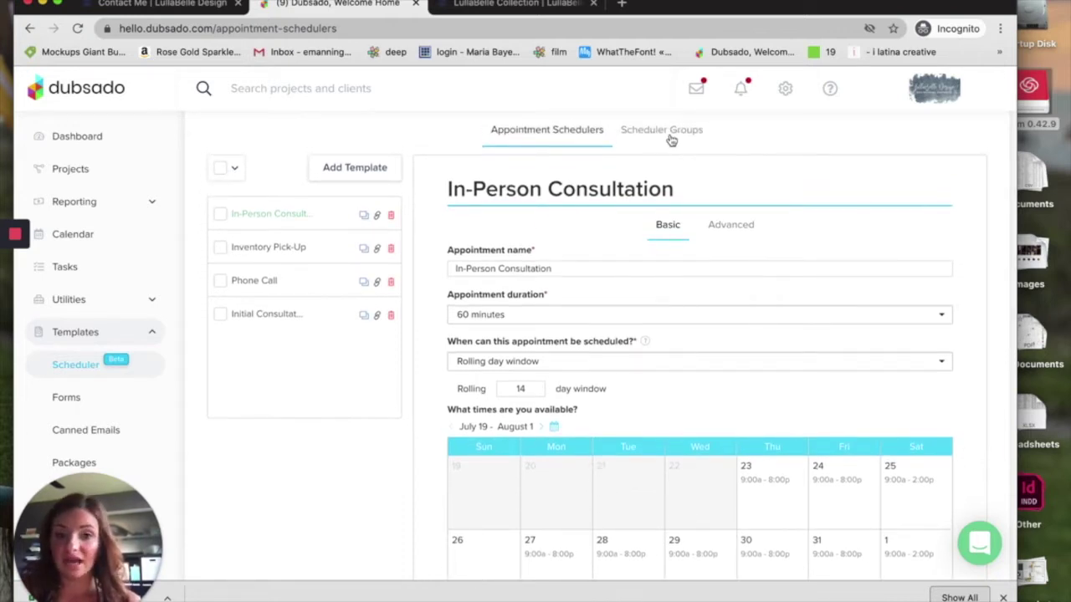
scroll(727, 492, "down", 2)
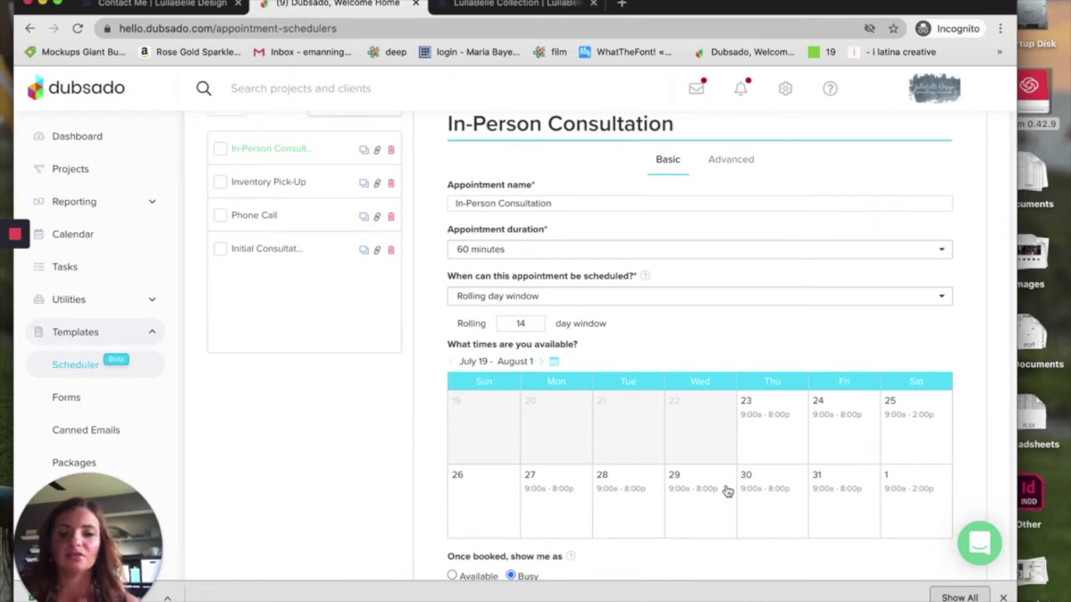
scroll(701, 332, "up", 2)
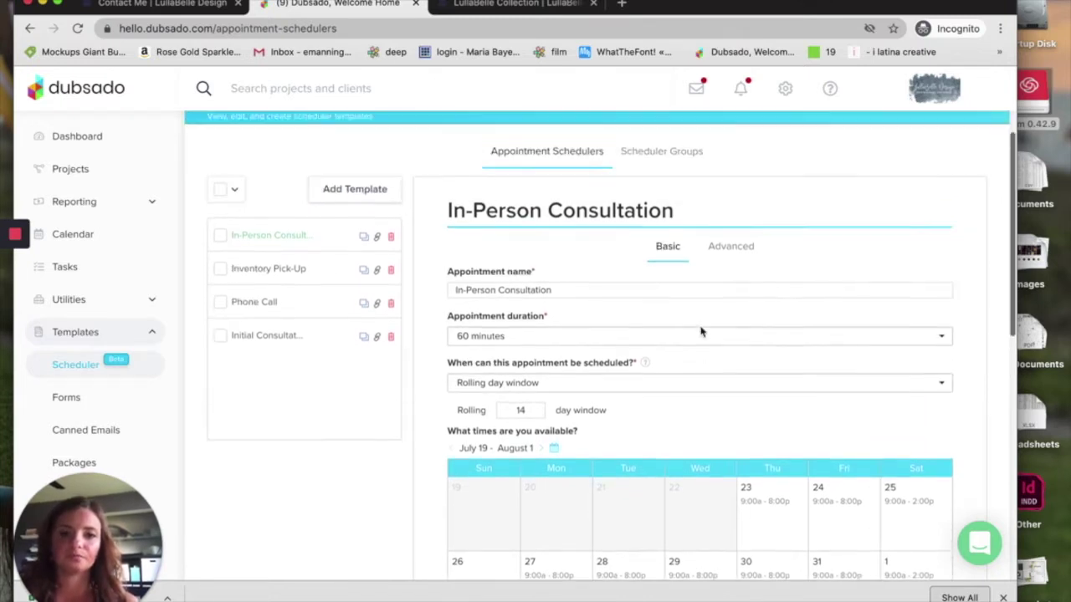
- Examine the In-Person Consultation scheduler's advanced settings, including its appointment limit, confirmation email and additional form
left_click(733, 253)
scroll(708, 365, "down", 4)
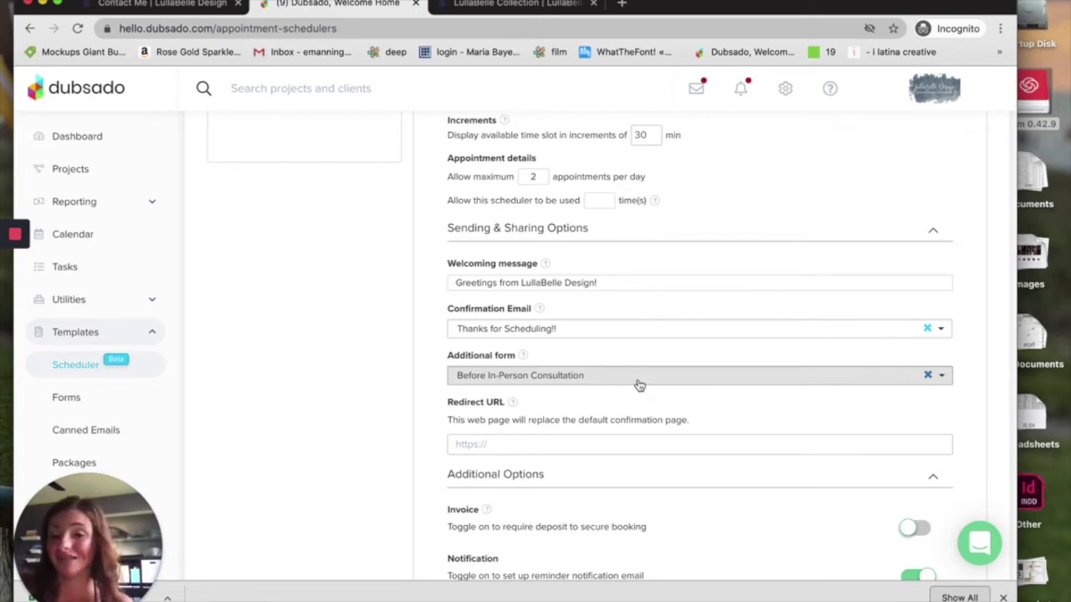
- Review the In-Person Consultation scheduler's redirect URL, invoice and reminder notification options, then return to its advanced appointment settings
scroll(639, 385, "down", 5)
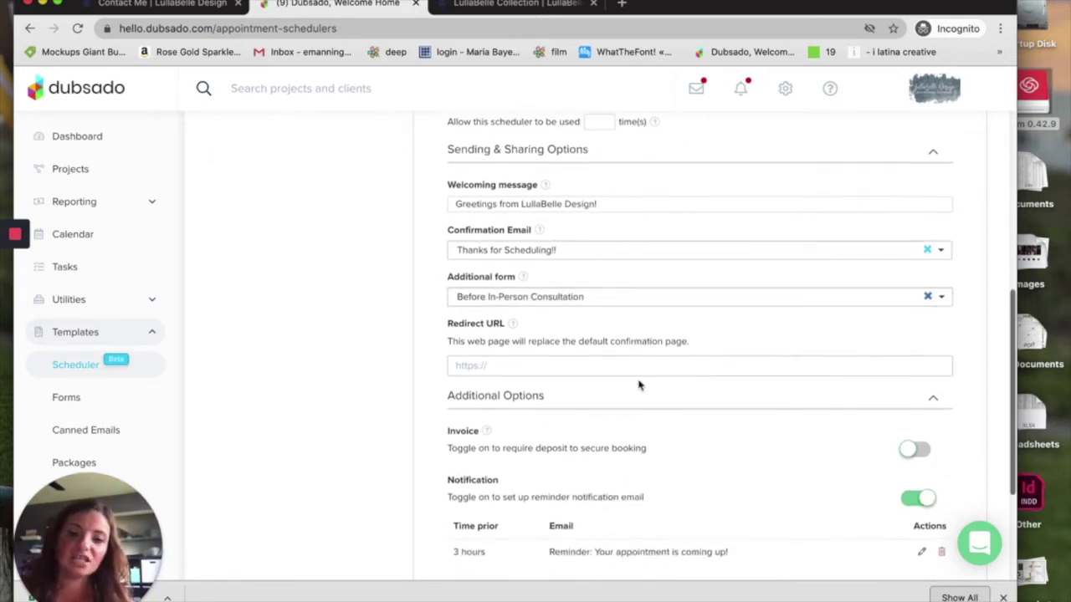
scroll(639, 385, "up", 4)
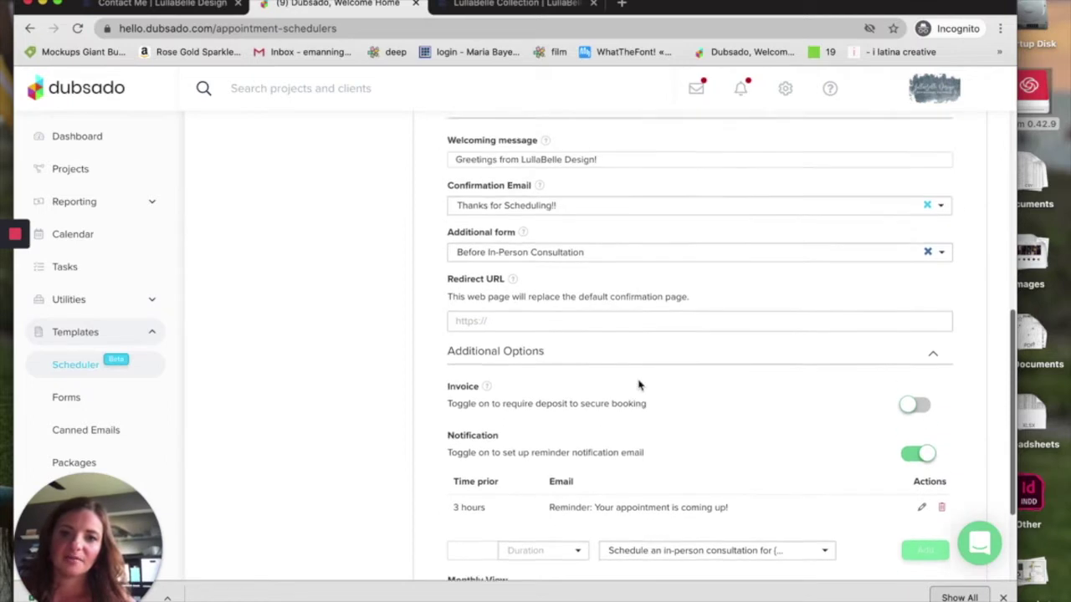
scroll(639, 385, "up", 3)
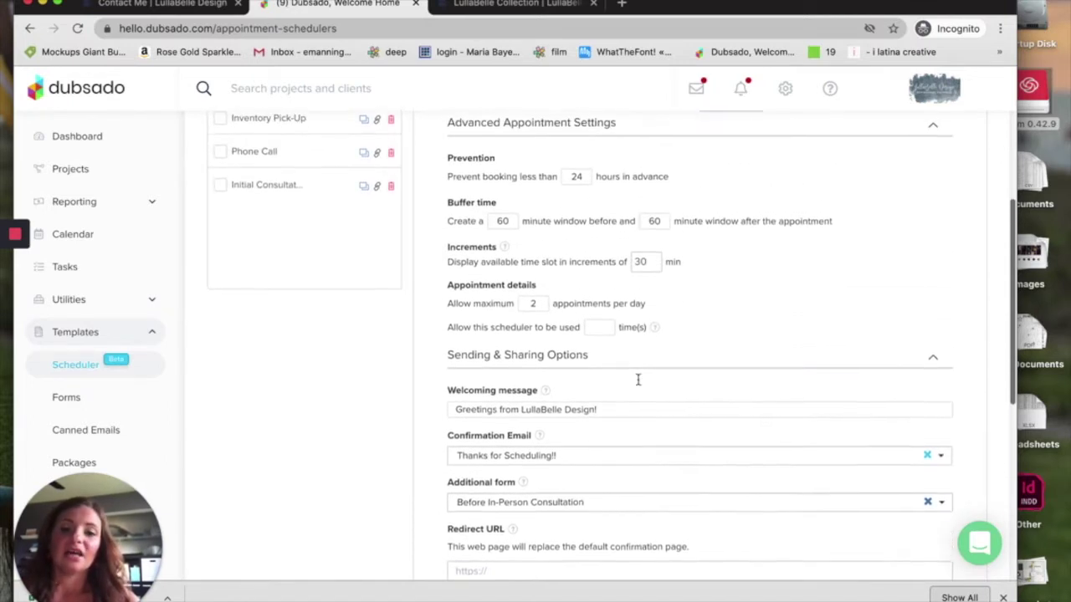
scroll(542, 450, "up", 3)
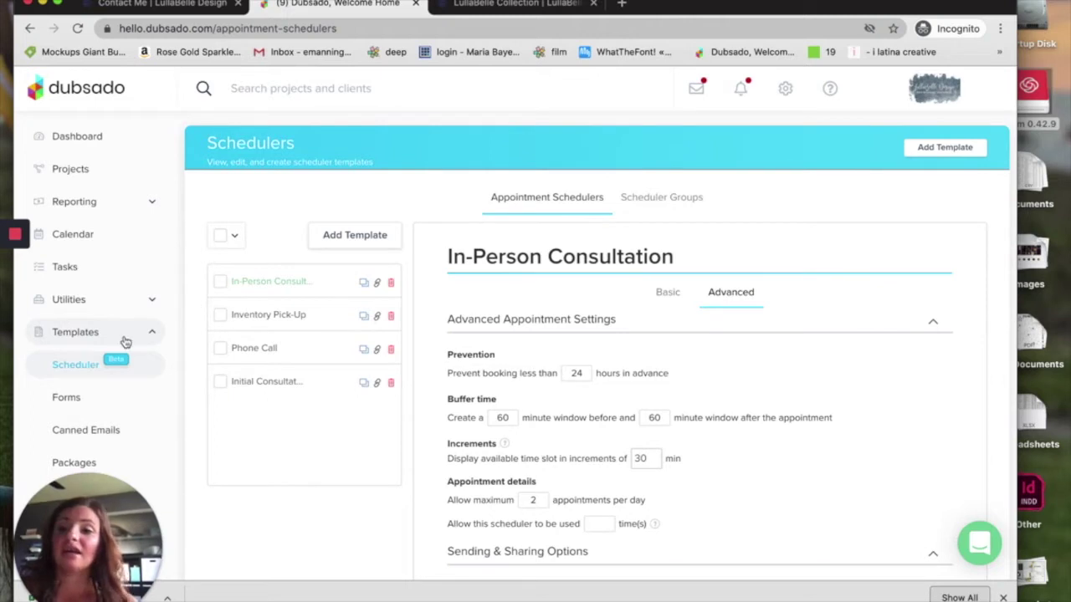
- Open the 2020 Proposal form template and review its introduction, Design Level section and Packages section
left_click(82, 408)
left_click(701, 293)
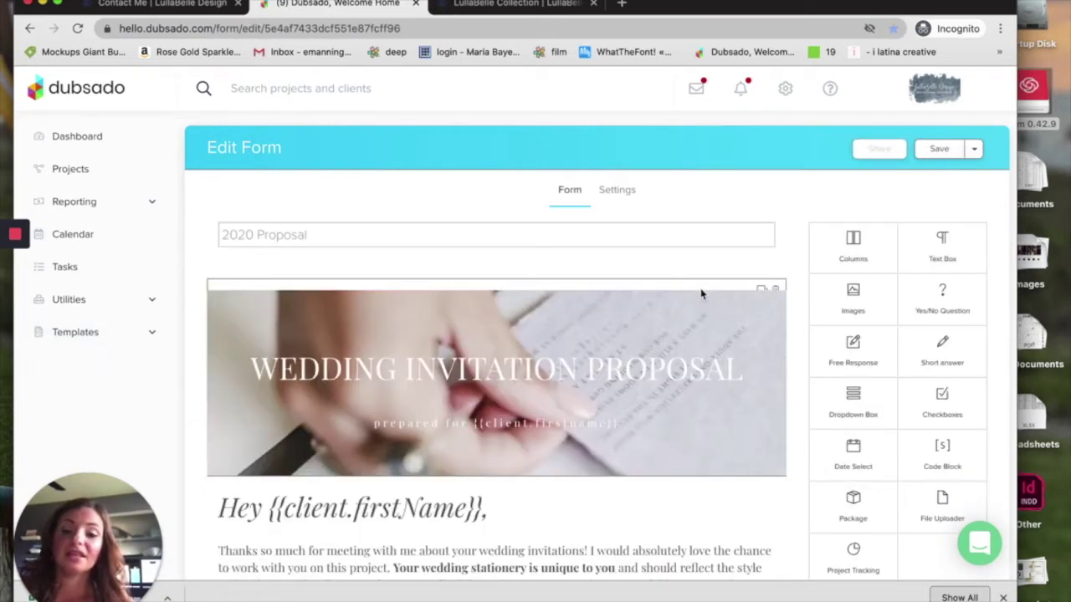
scroll(701, 297, "down", 1)
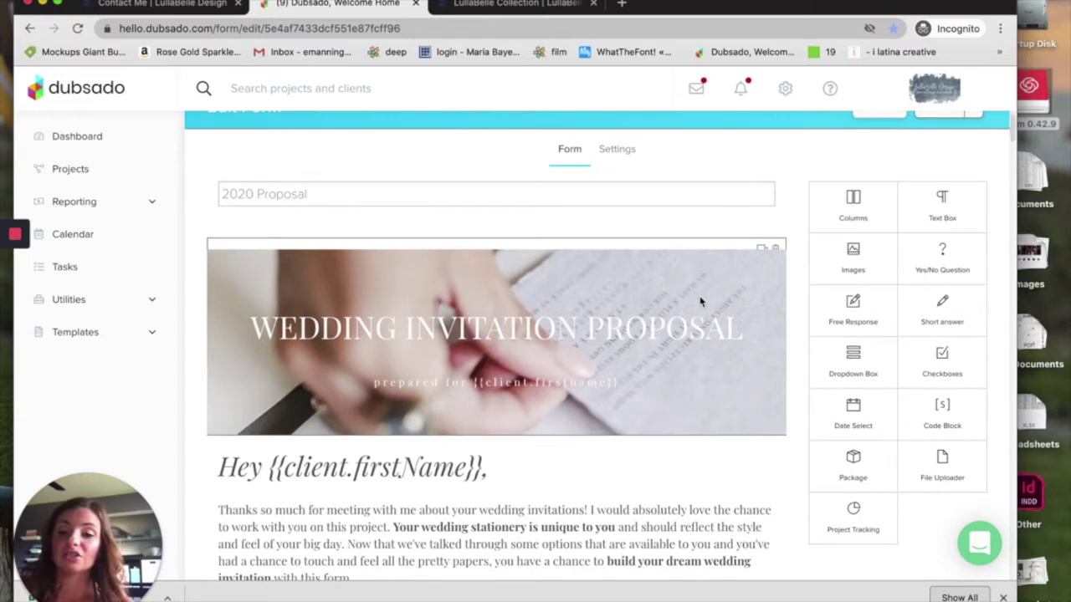
scroll(692, 305, "down", 2)
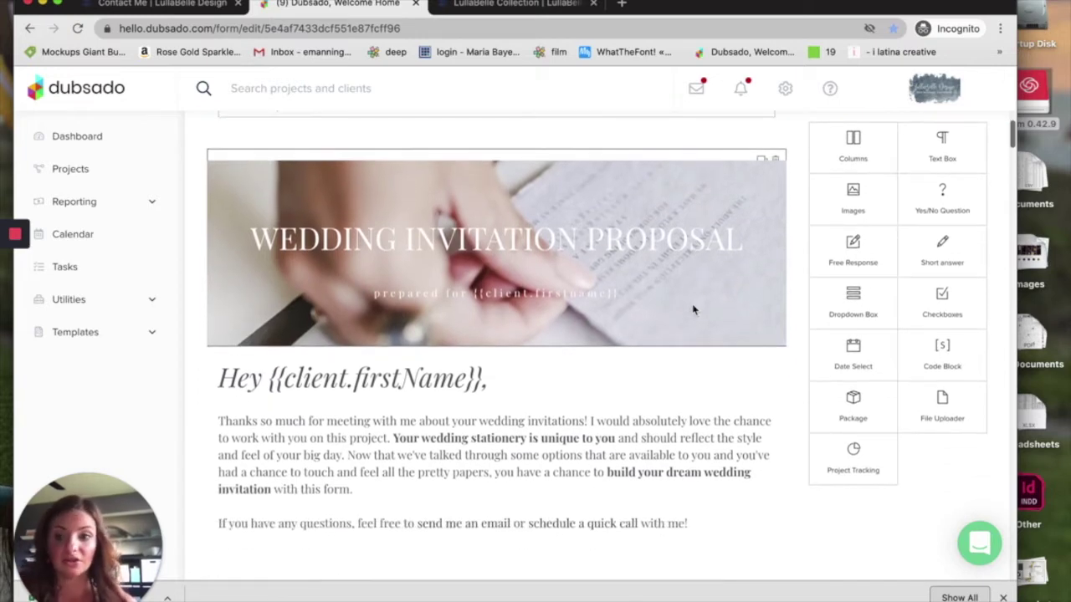
scroll(688, 309, "down", 15)
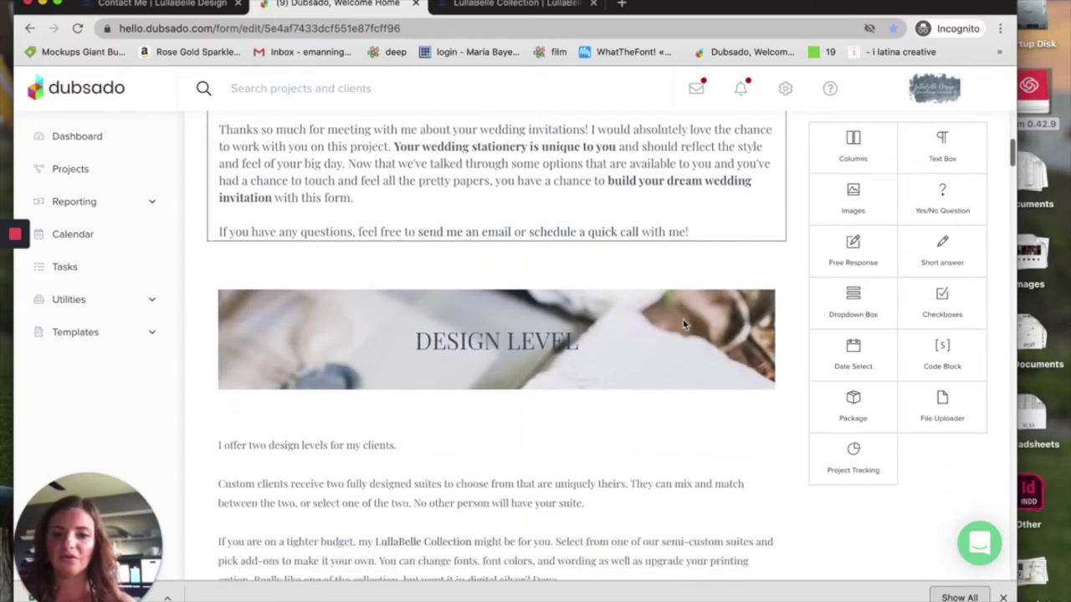
scroll(684, 324, "down", 6)
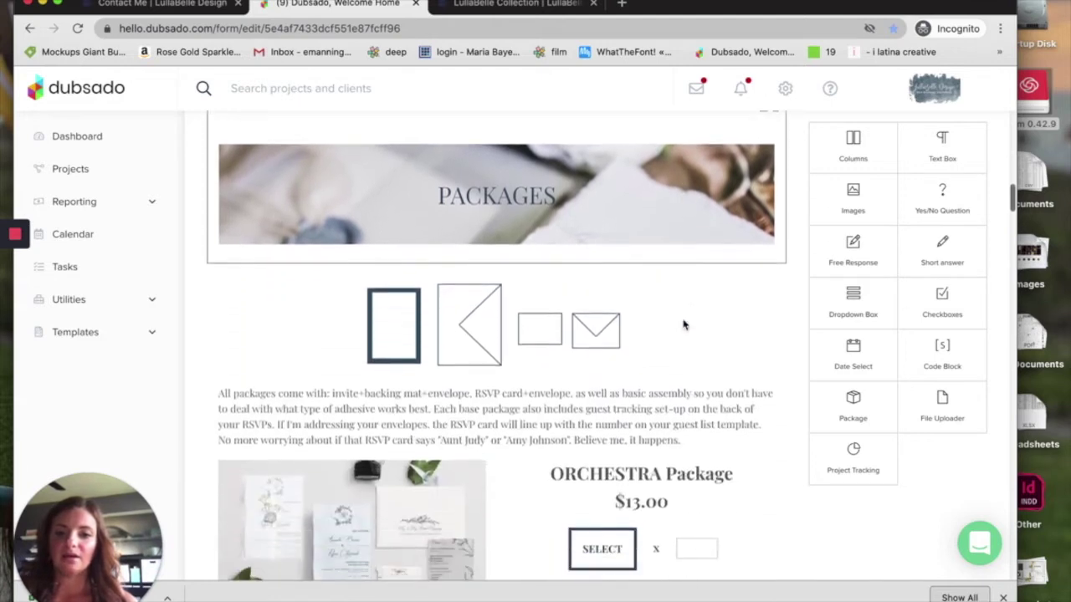
scroll(683, 325, "down", 1)
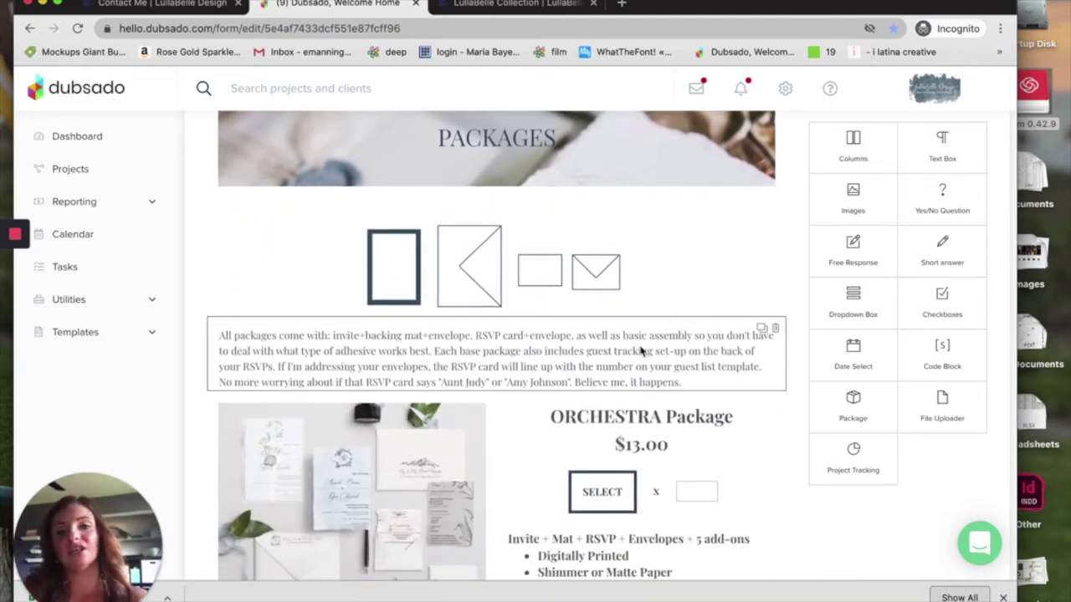
scroll(639, 349, "down", 2)
- Examine the proposal's design fee and LullaBelle Collection choices and compare them with the package tiers offered
scroll(610, 221, "up", 15)
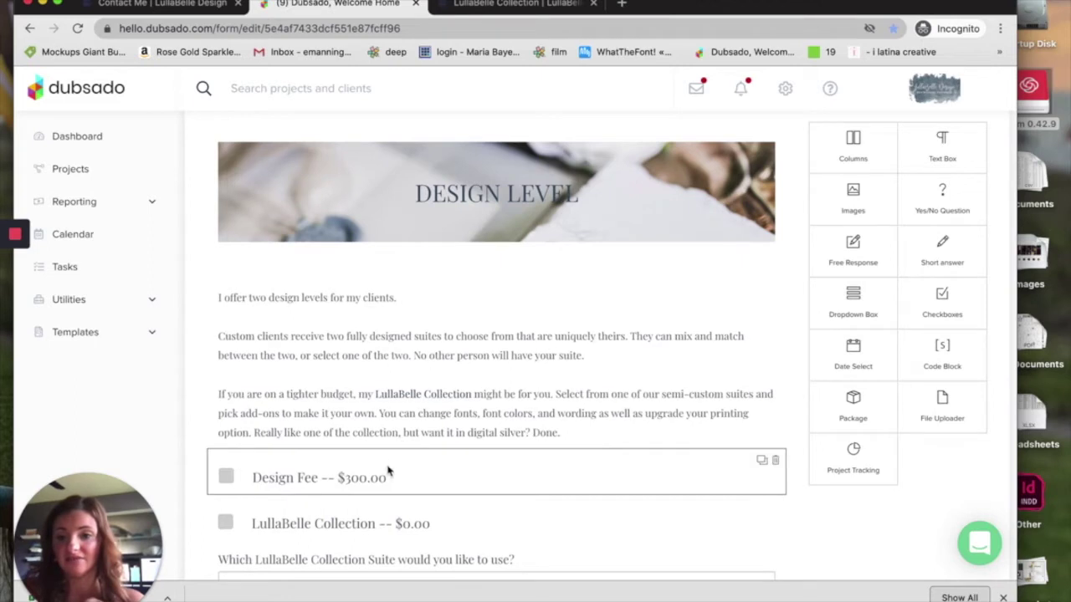
scroll(293, 487, "down", 5)
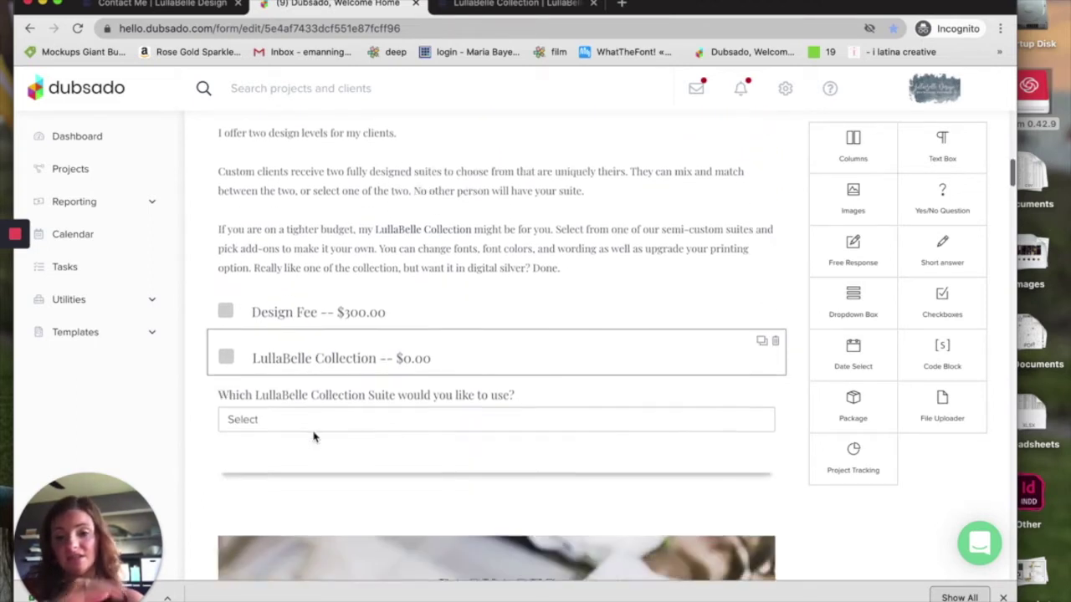
scroll(314, 437, "down", 10)
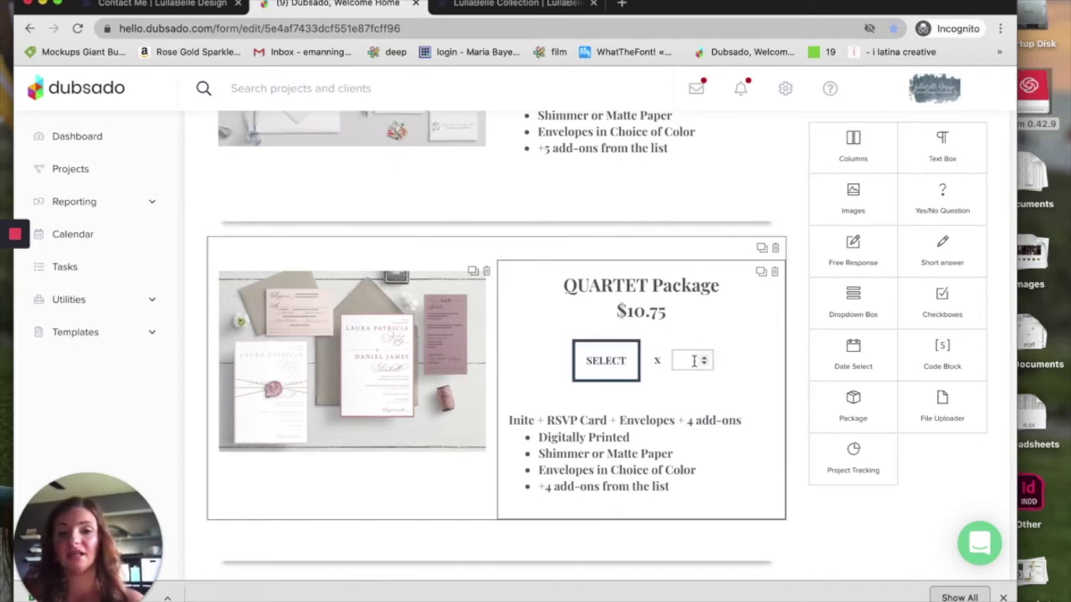
scroll(693, 360, "down", 15)
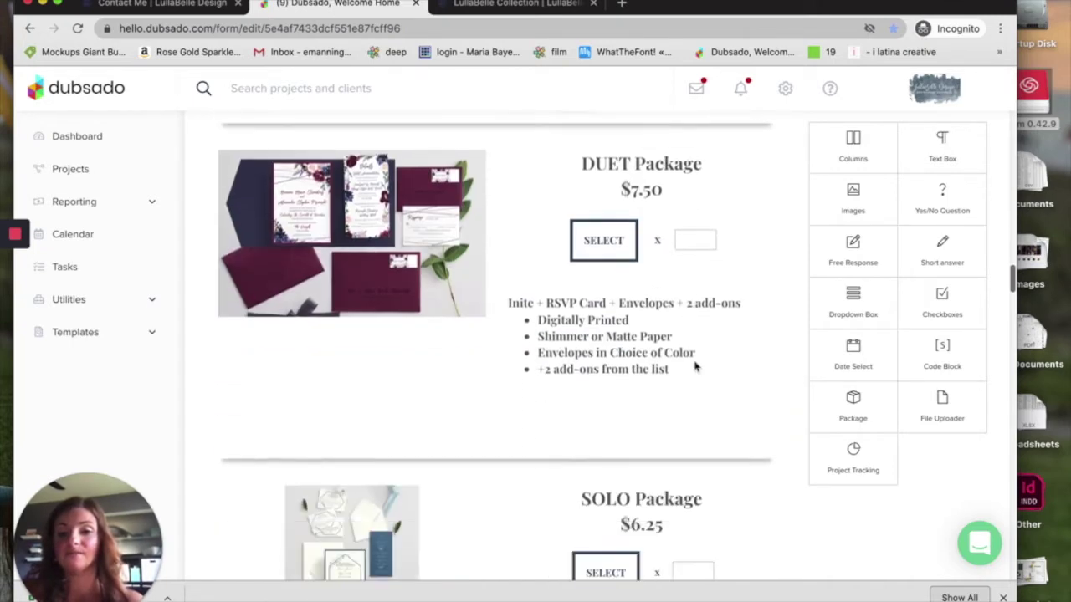
- Review the proposal's add-ons, printing and paper upgrades, additional services, next steps and closing client detail fields
scroll(586, 355, "down", 2)
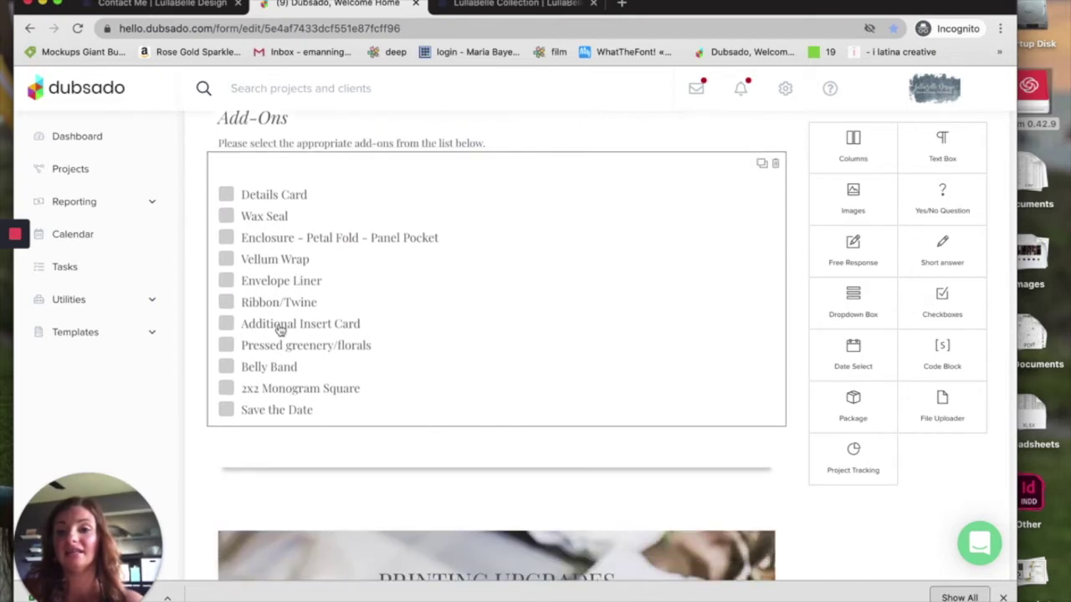
scroll(328, 418, "down", 9)
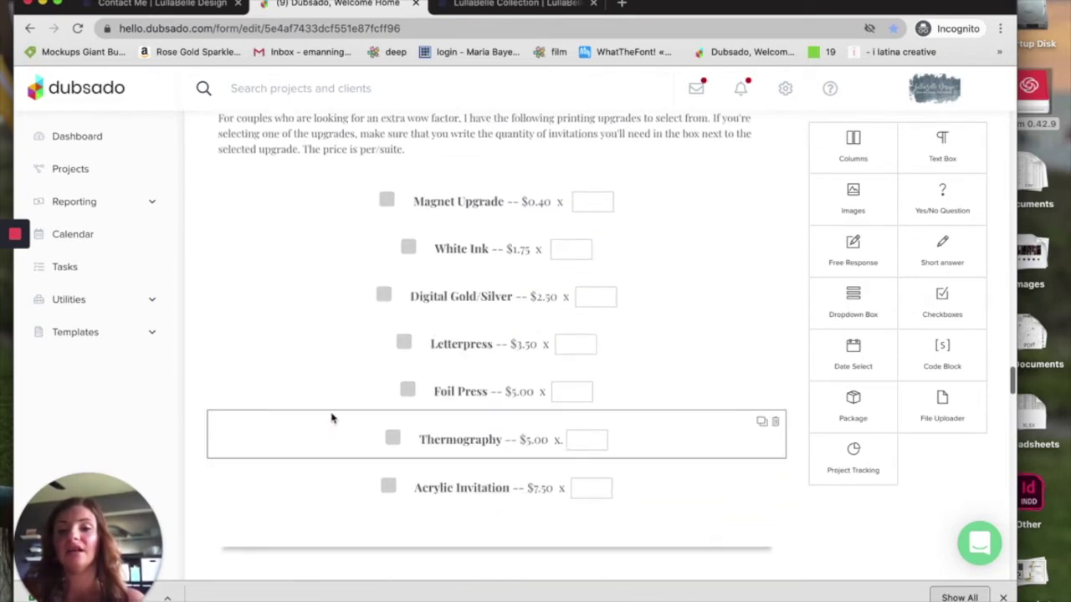
scroll(491, 555, "down", 10)
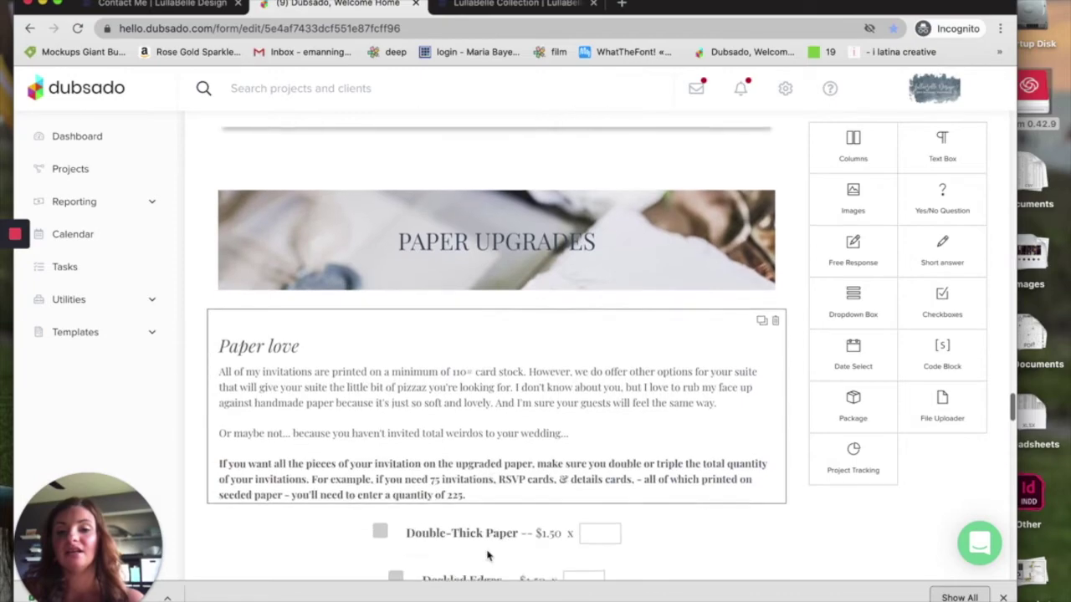
scroll(548, 575, "down", 10)
scroll(548, 576, "up", 5)
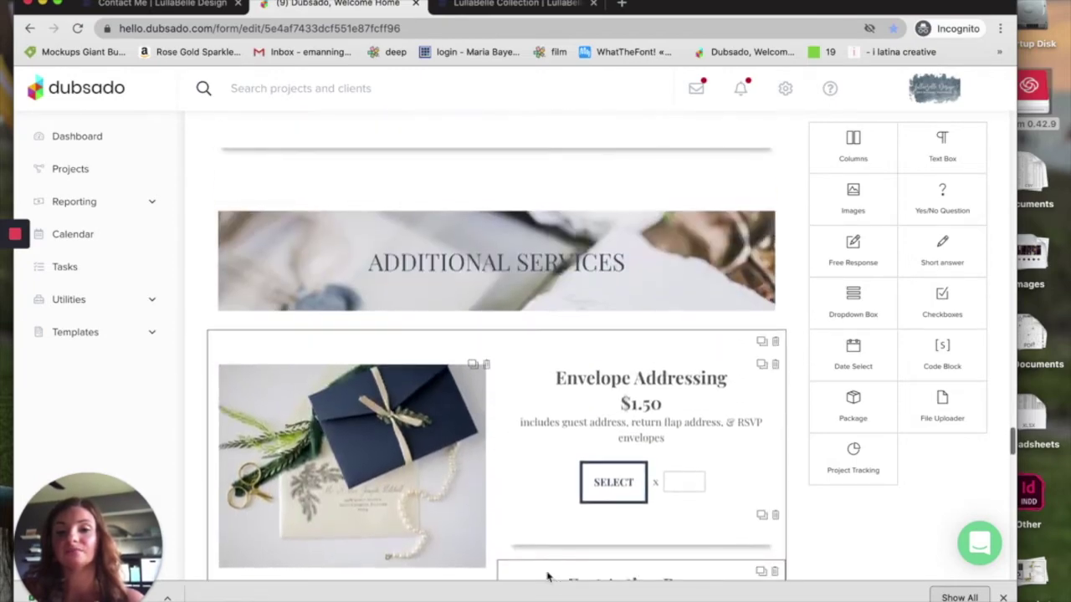
scroll(548, 575, "down", 10)
scroll(548, 576, "down", 15)
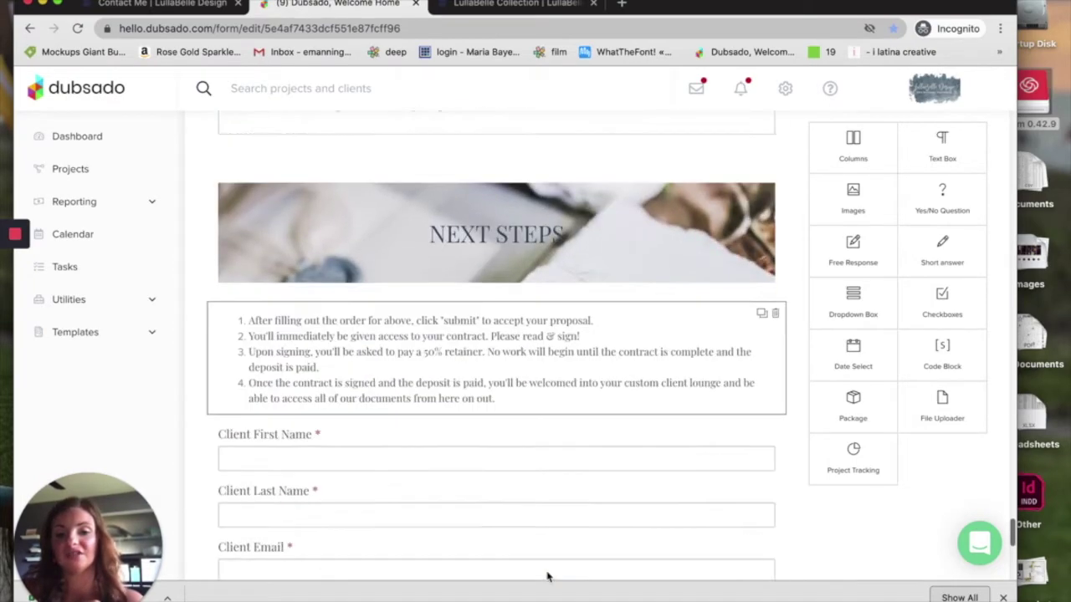
scroll(550, 548, "down", 3)
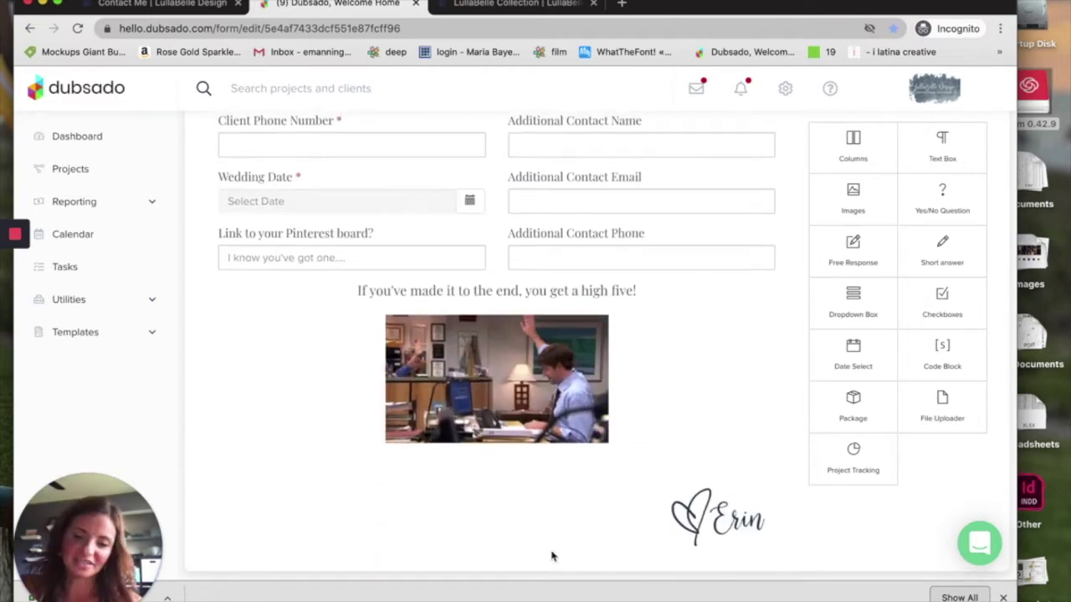
- Recheck the proposal's assembly, calligraphy and add-on offers and return to the DUET Package block
scroll(550, 556, "up", 12)
scroll(551, 556, "up", 4)
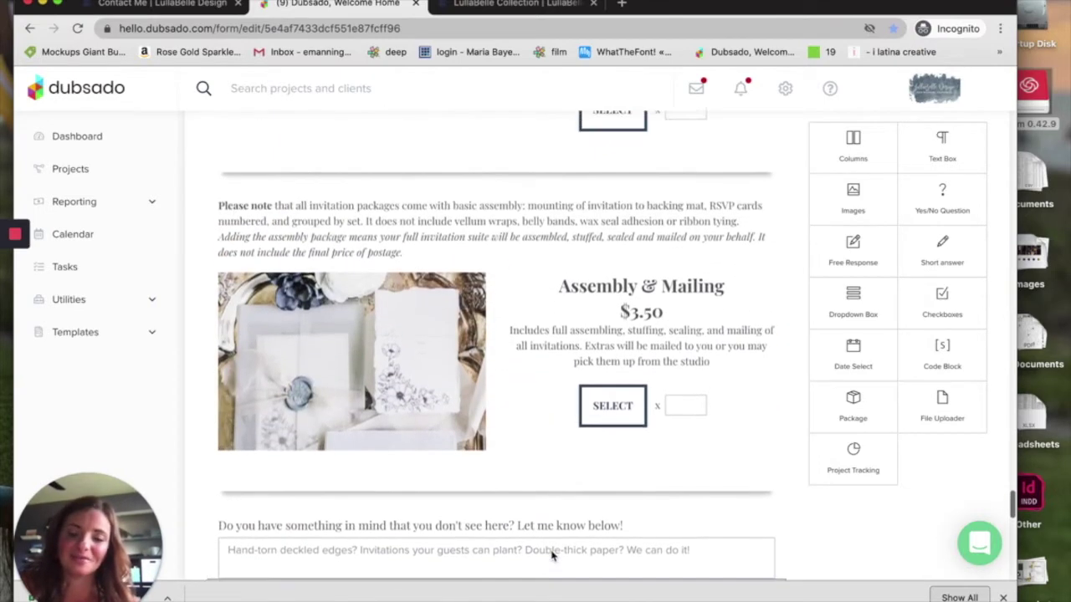
scroll(552, 556, "up", 15)
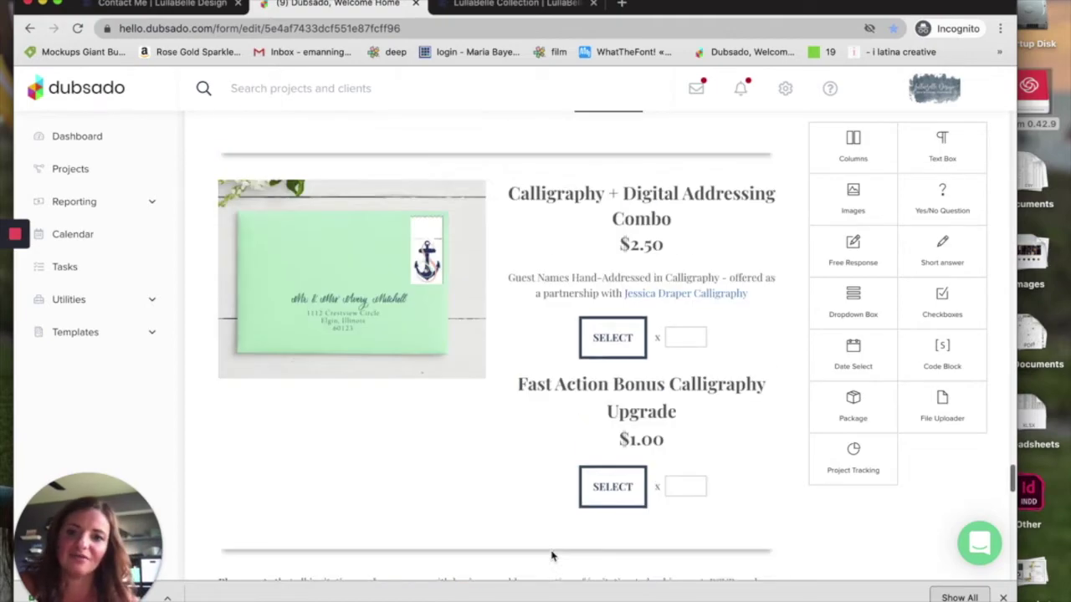
scroll(551, 556, "up", 10)
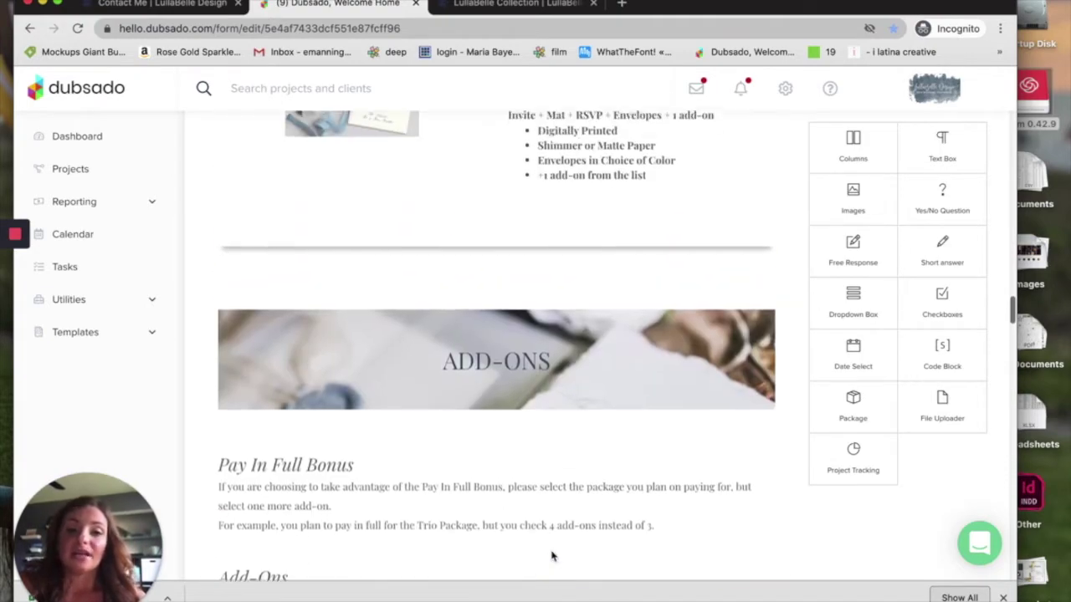
scroll(560, 270, "up", 3)
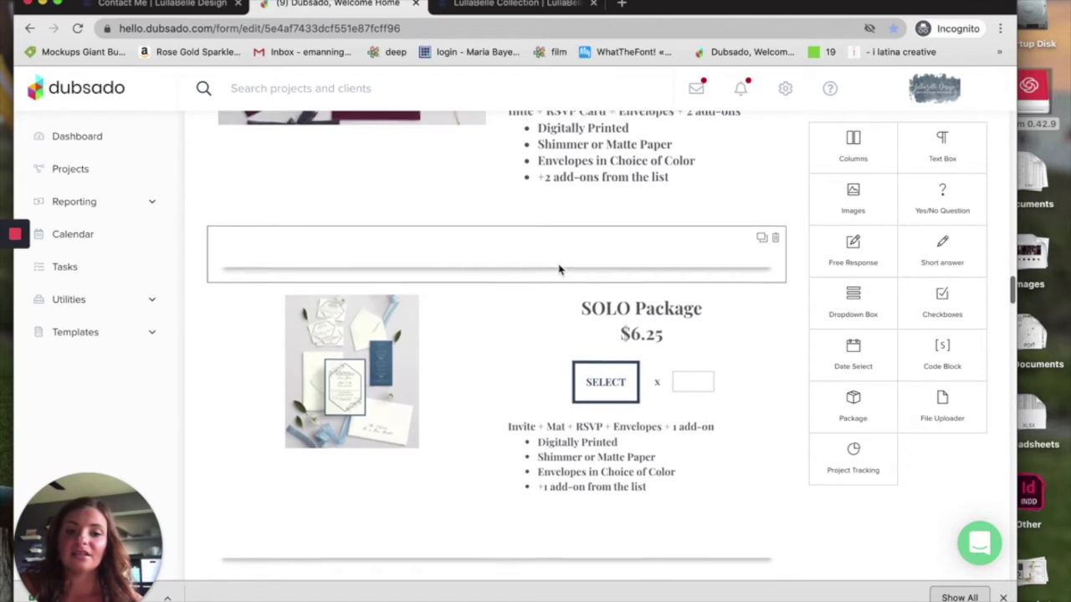
scroll(560, 270, "up", 4)
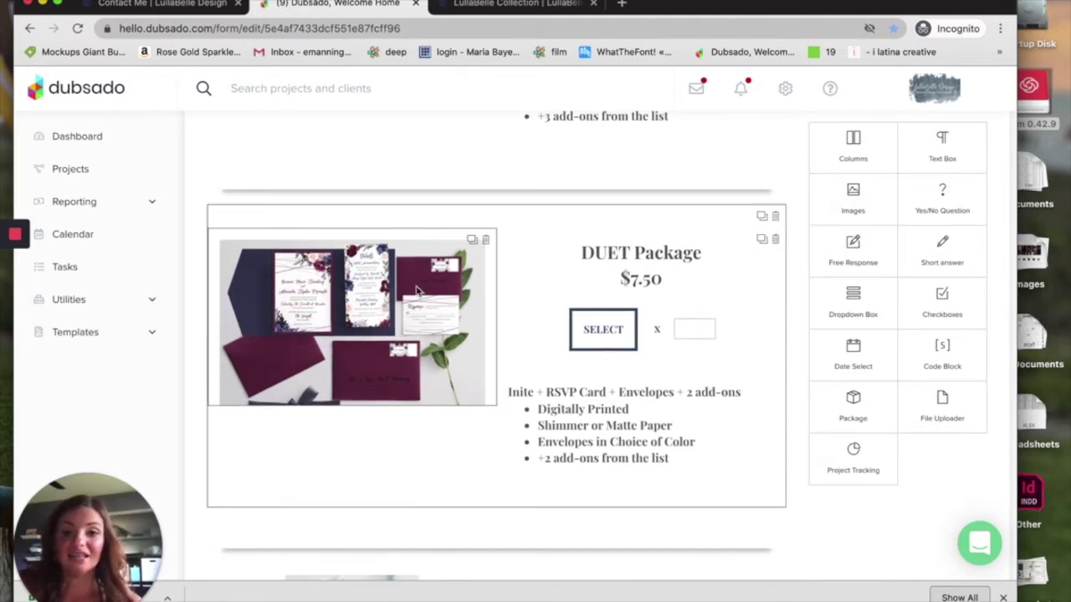
- Add an image block above the DUET Package, view its image library and upload options, and close it without choosing an image
left_click_drag(851, 205, 363, 298)
left_click(357, 264)
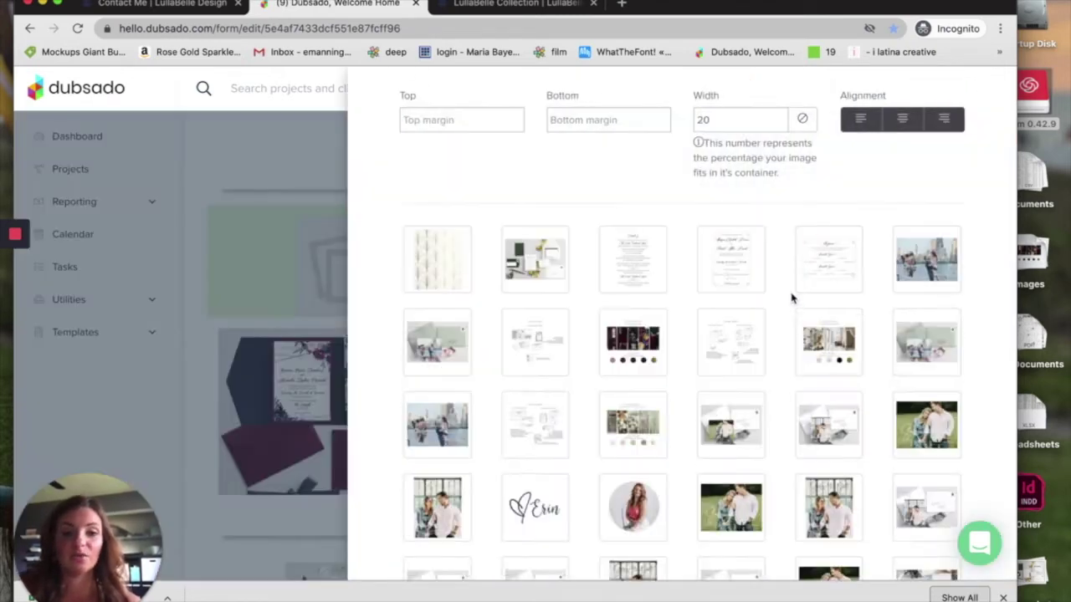
scroll(796, 303, "down", 1)
scroll(828, 331, "up", 1)
scroll(725, 354, "down", 10)
left_click(425, 567)
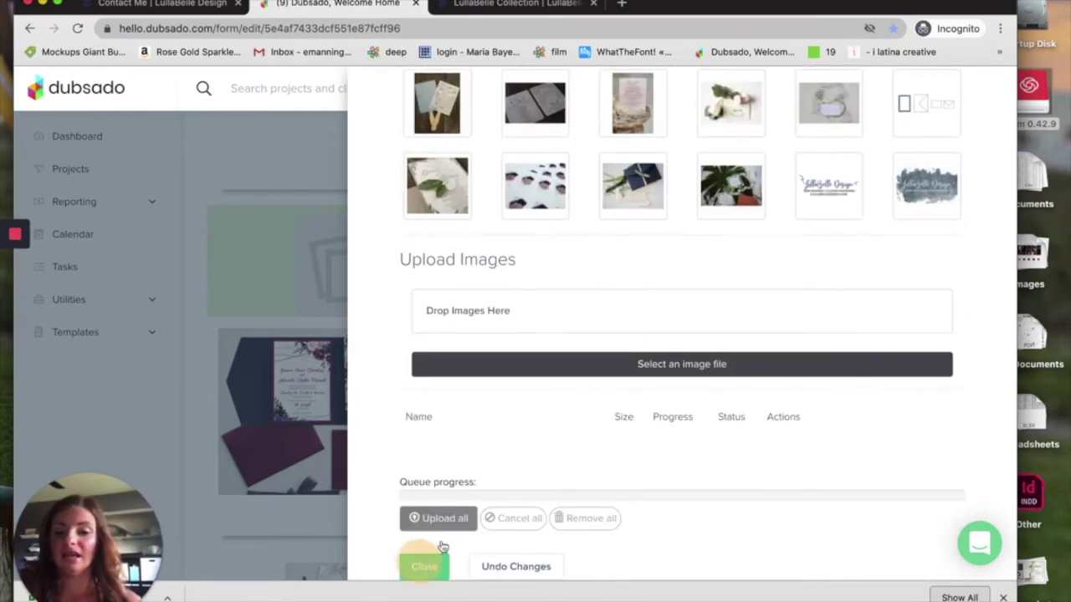
- Open the DUET Package block for editing and examine its name and price smart fields, font choices and available smart field categories
left_click(627, 254)
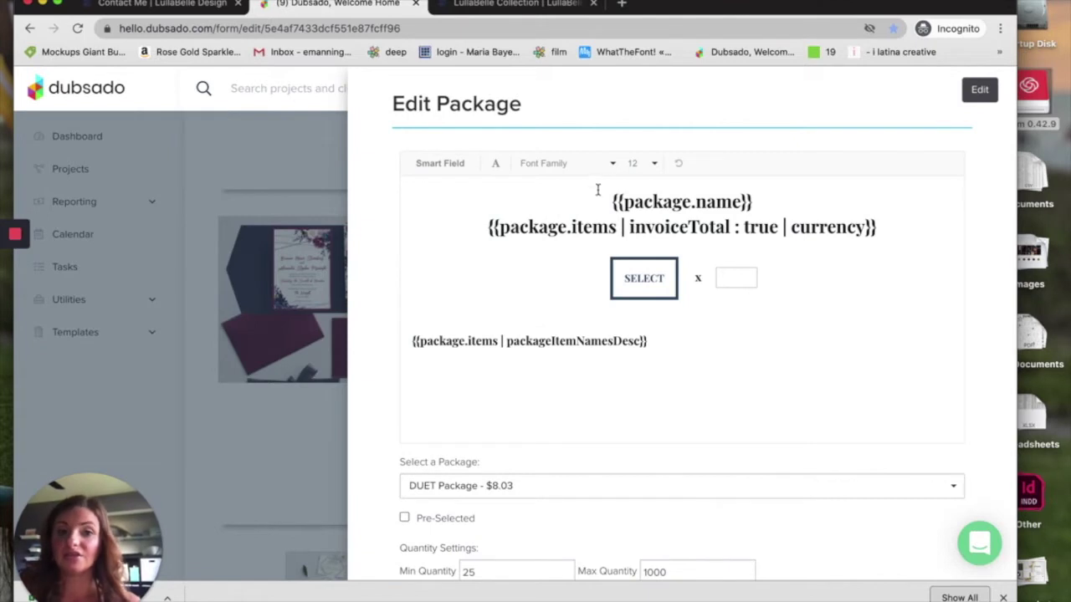
left_click_drag(601, 194, 865, 240)
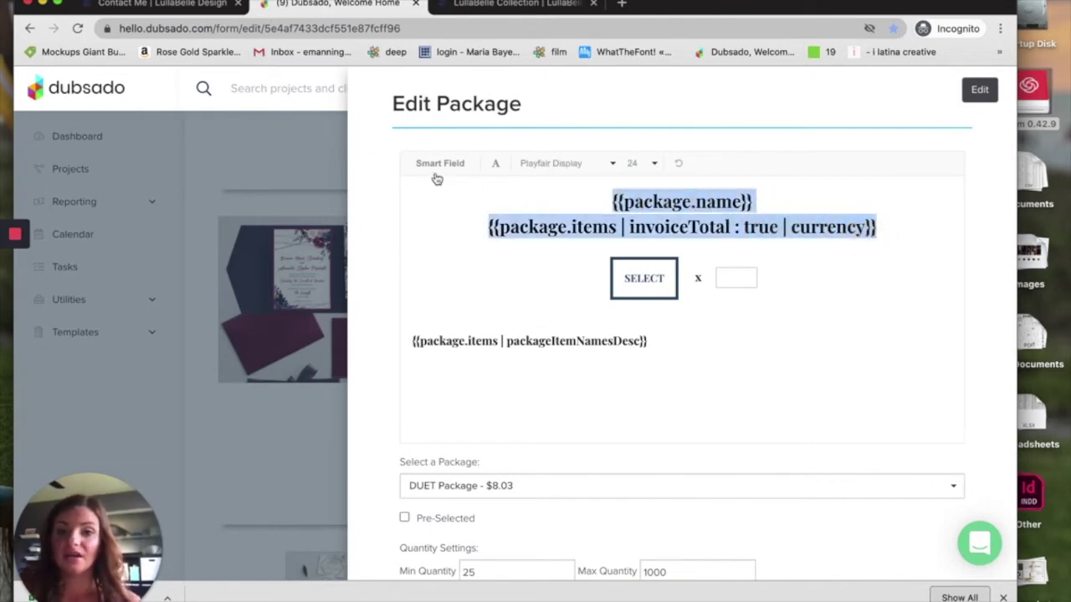
left_click(581, 210)
left_click_drag(605, 201, 900, 248)
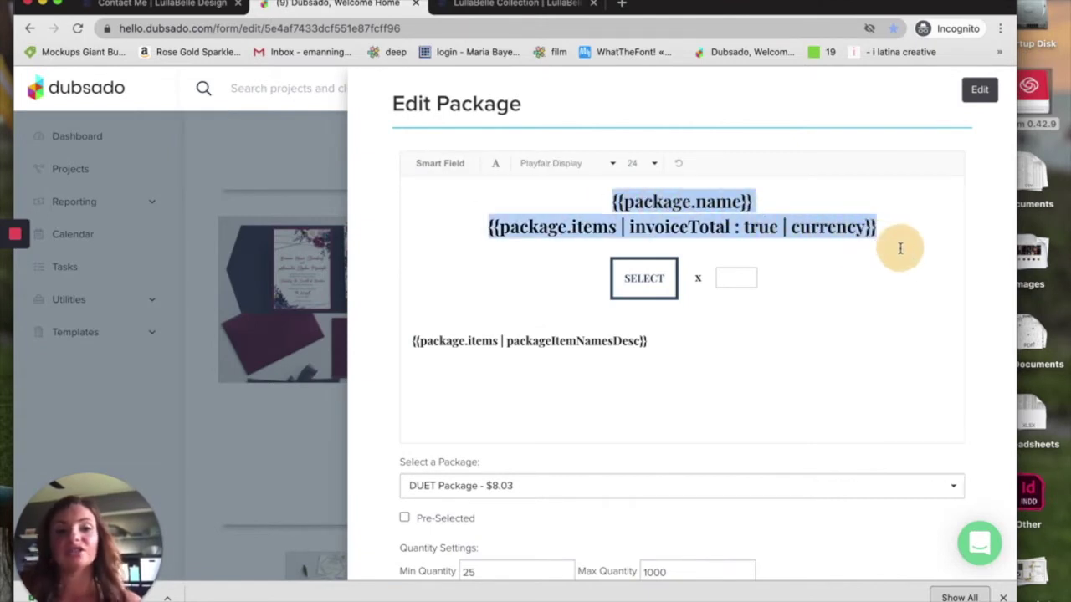
left_click(602, 164)
left_click(602, 165)
left_click(442, 166)
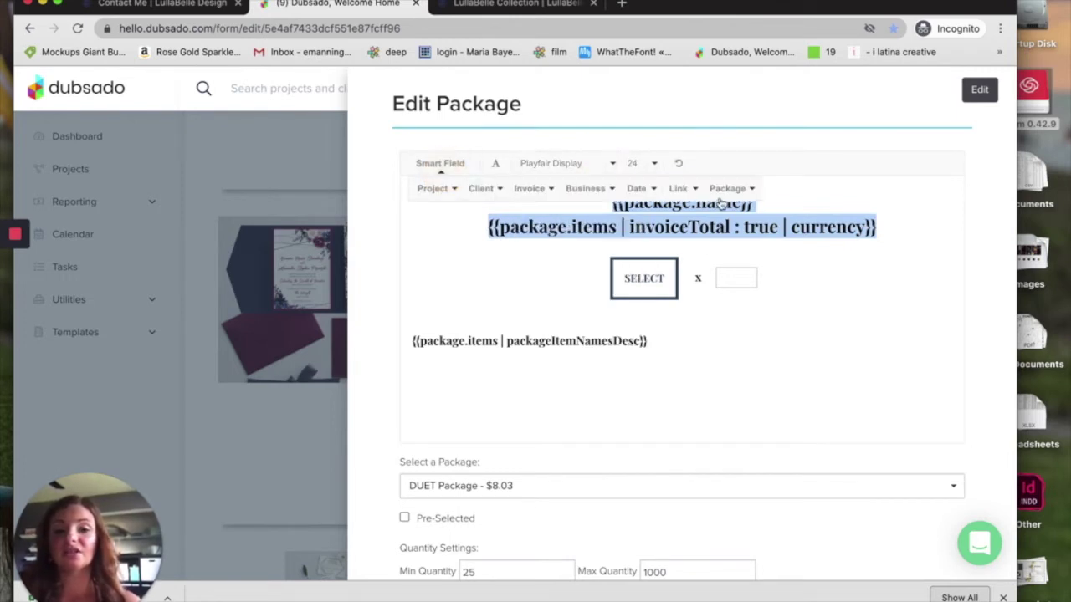
left_click(790, 227)
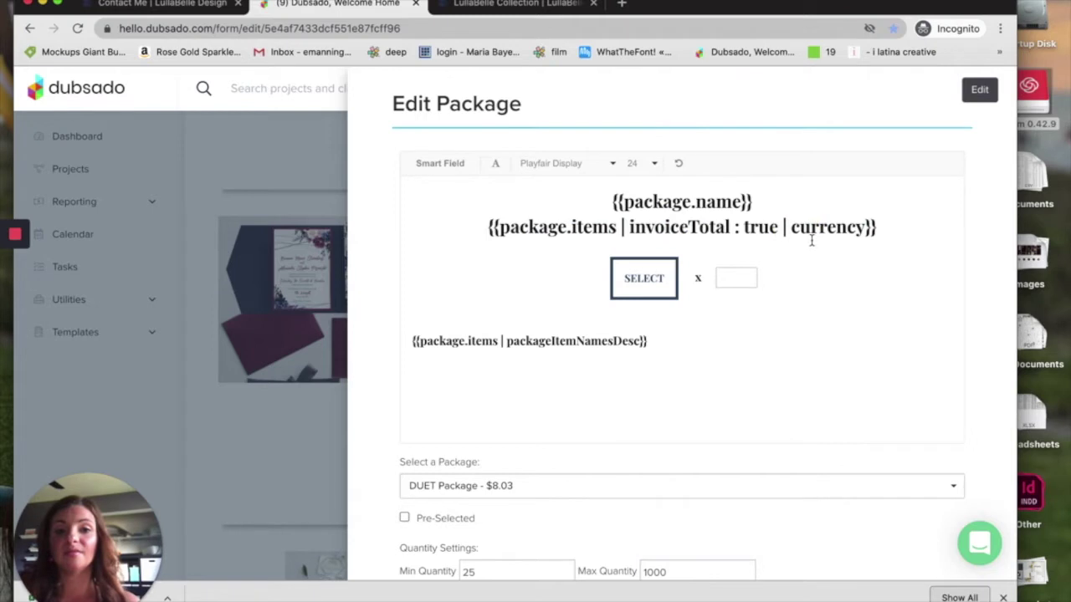
- Examine the DUET Package block's price field, selection and quantity elements, item description, chosen package and quantity settings
scroll(753, 226, "down", 1)
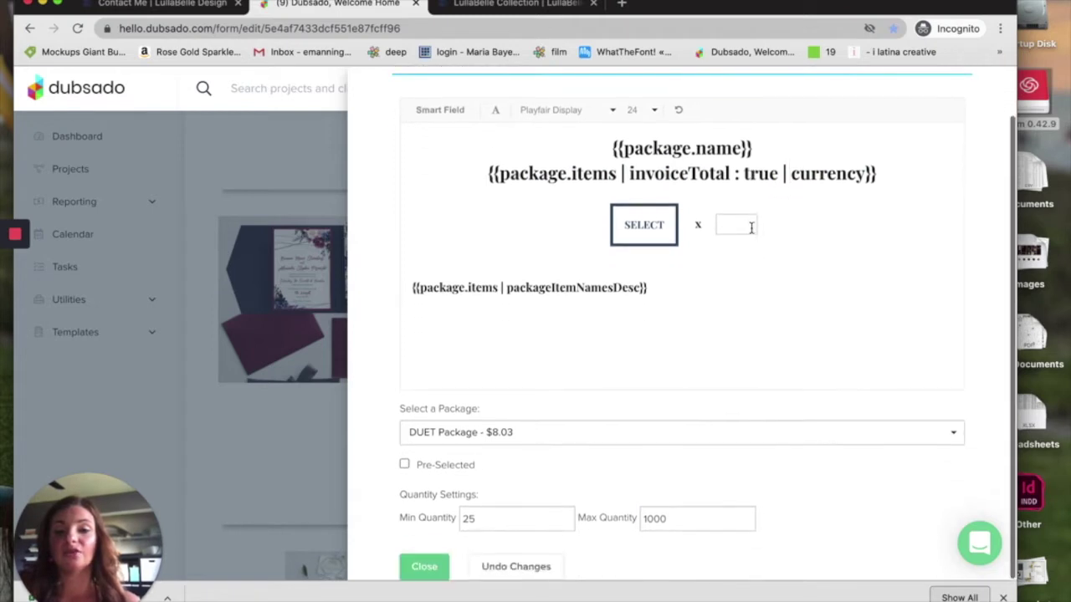
left_click(675, 289)
left_click_drag(880, 174, 459, 183)
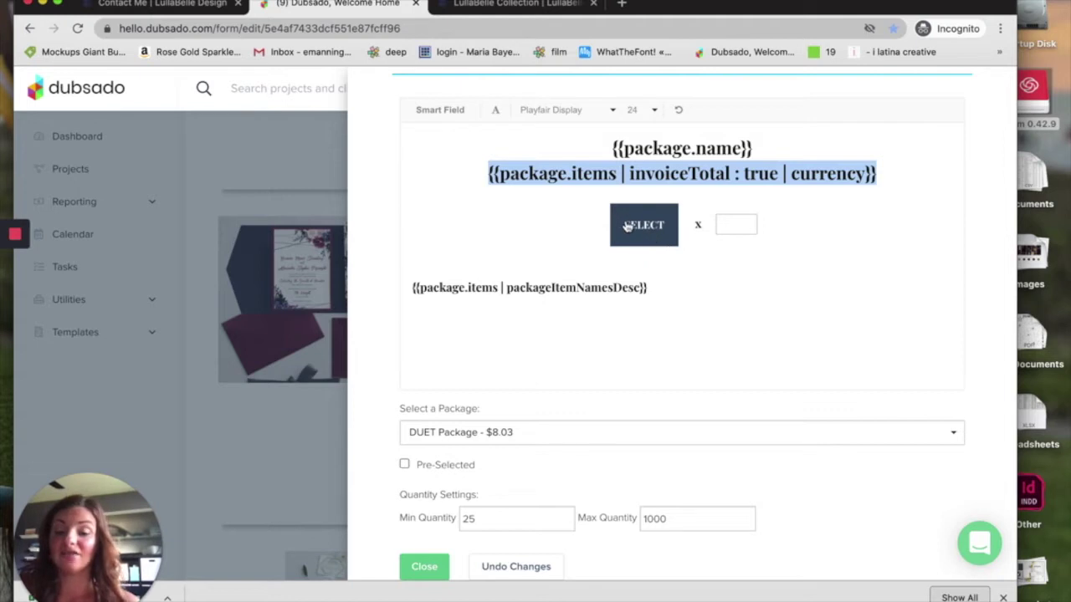
left_click(700, 224)
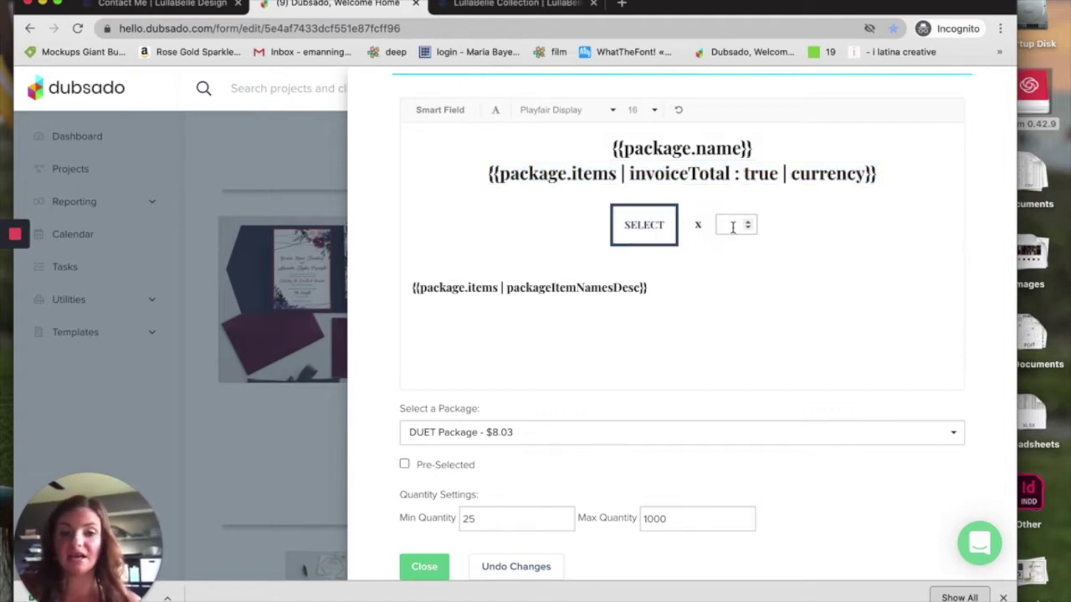
- Examine the DUET Package block's quantity box and item description smart field, and close the block's editor
left_click(730, 226)
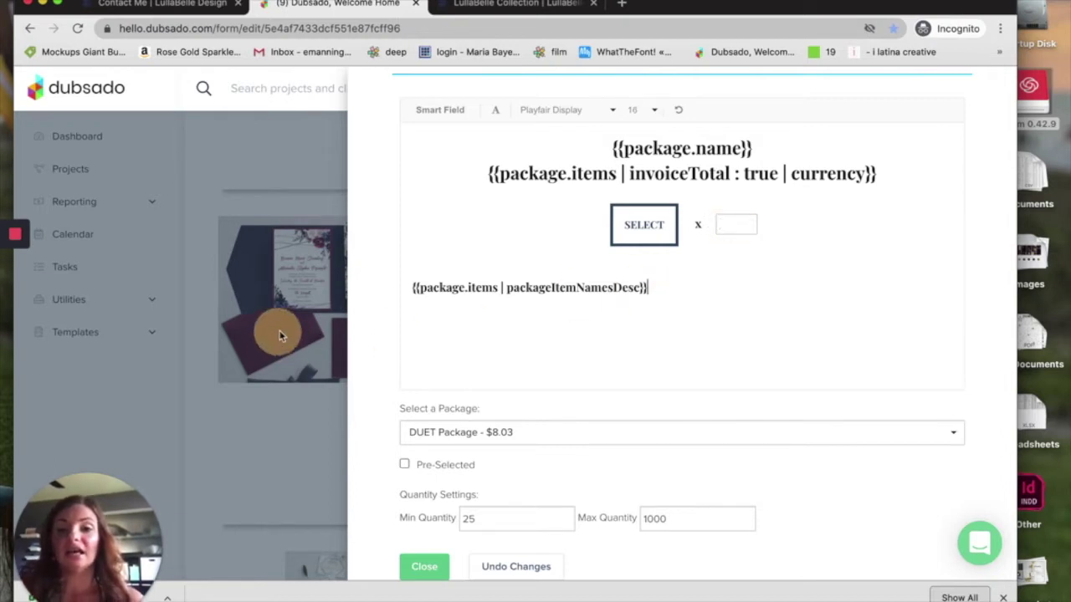
triple_click(405, 280)
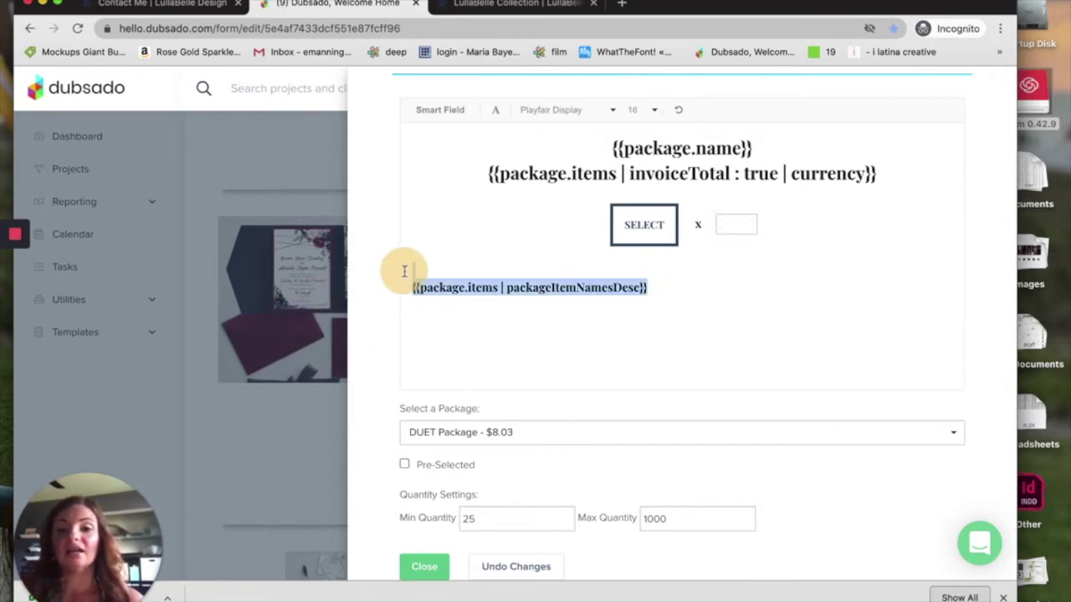
left_click(437, 573)
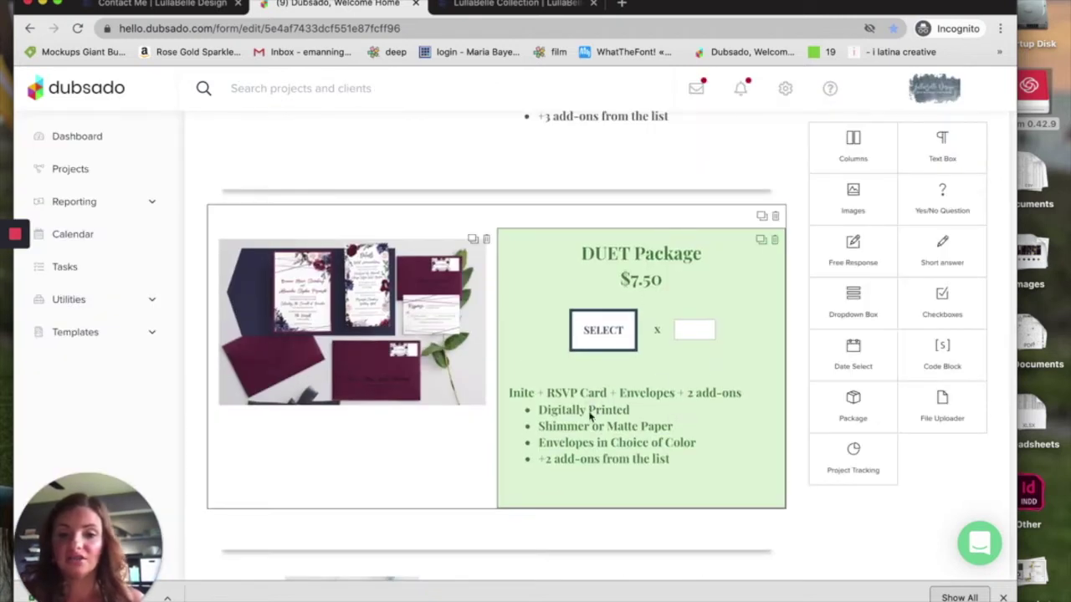
scroll(639, 504, "down", 3)
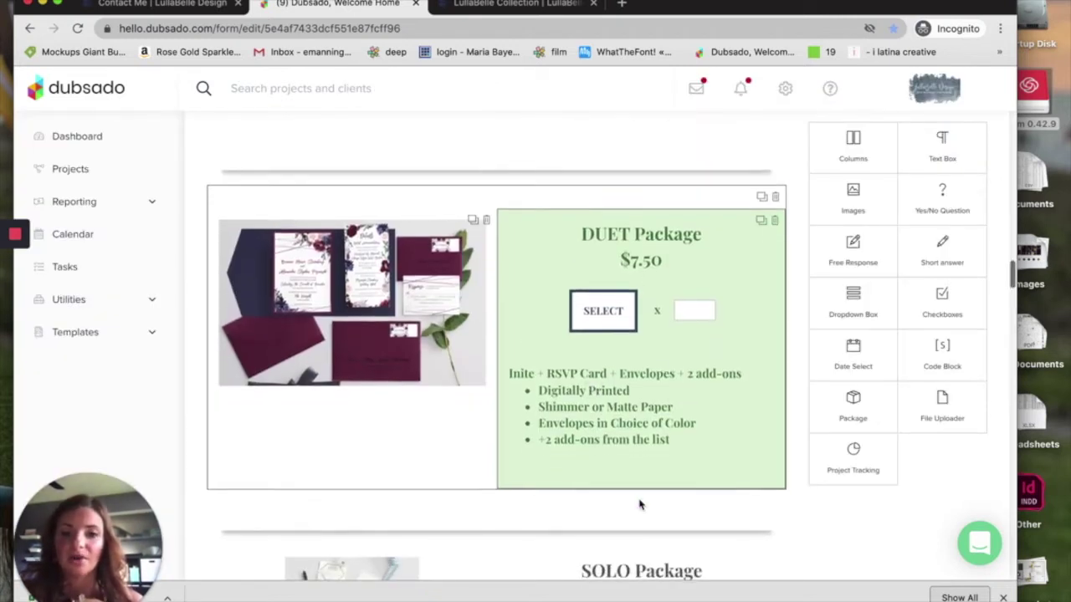
scroll(640, 502, "up", 2)
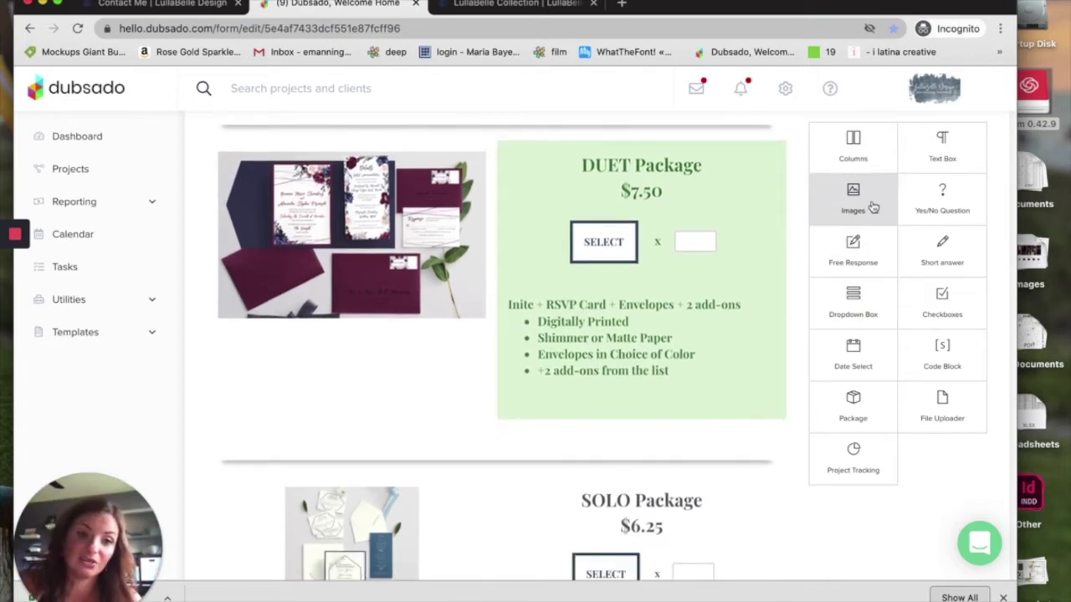
- Duplicate the DUET Package row with its image and package block
left_click_drag(854, 144, 492, 423)
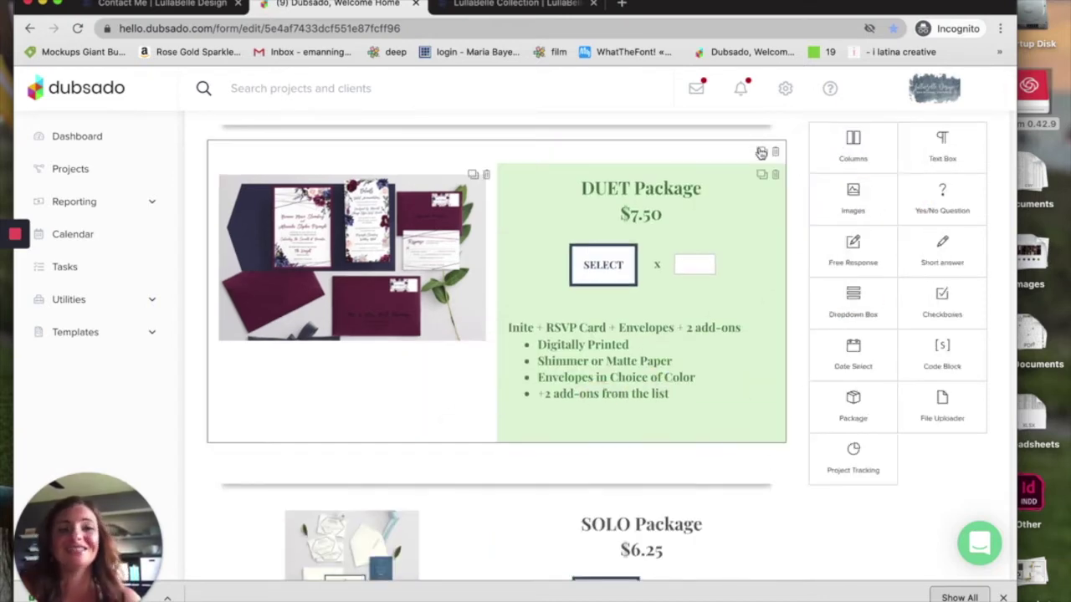
left_click(761, 153)
scroll(757, 159, "down", 3)
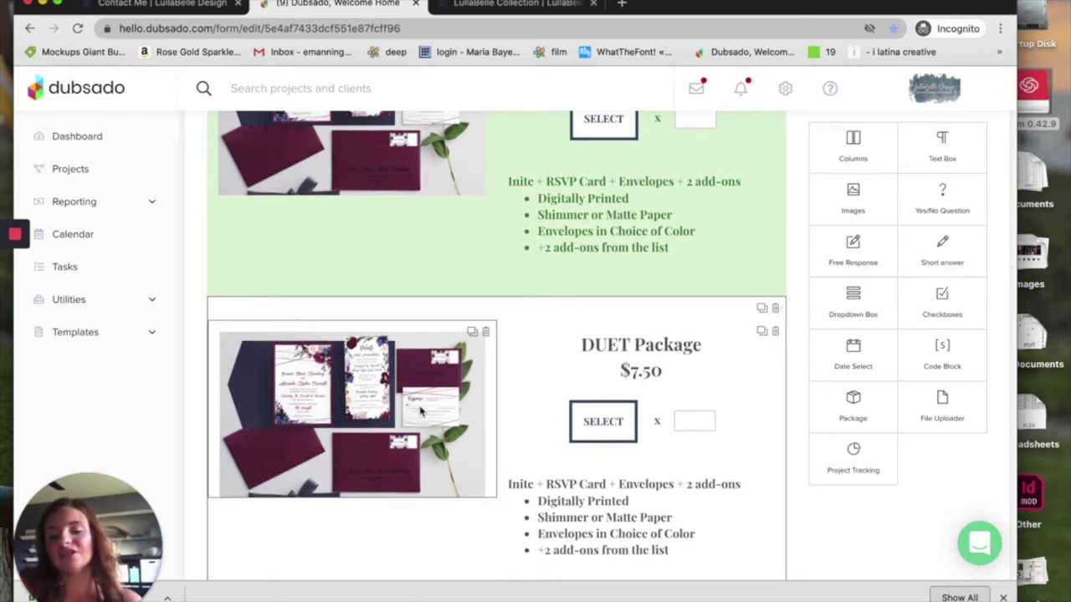
scroll(421, 410, "down", 2)
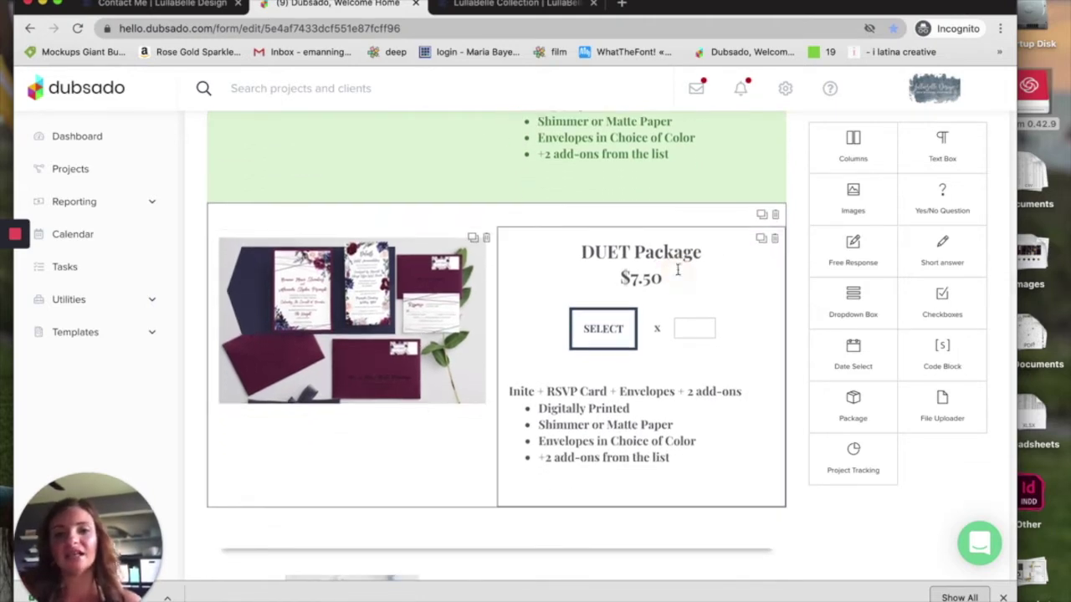
- Switch the duplicated block's package to SOLO Package, and delete the duplicated row
left_click(679, 275)
left_click(599, 438)
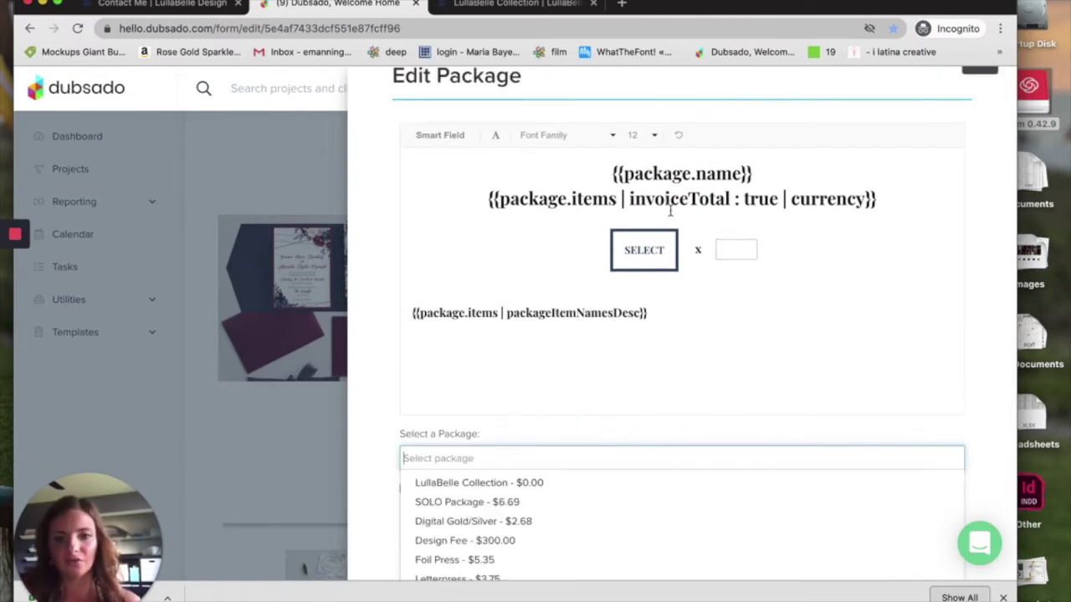
left_click(510, 468)
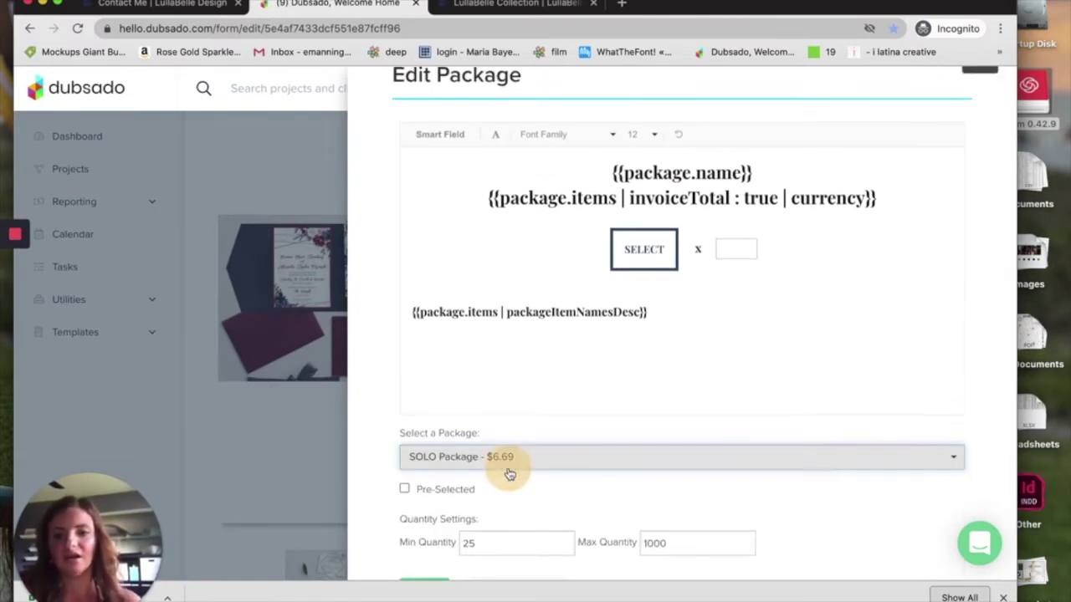
scroll(422, 544, "down", 1)
left_click(419, 574)
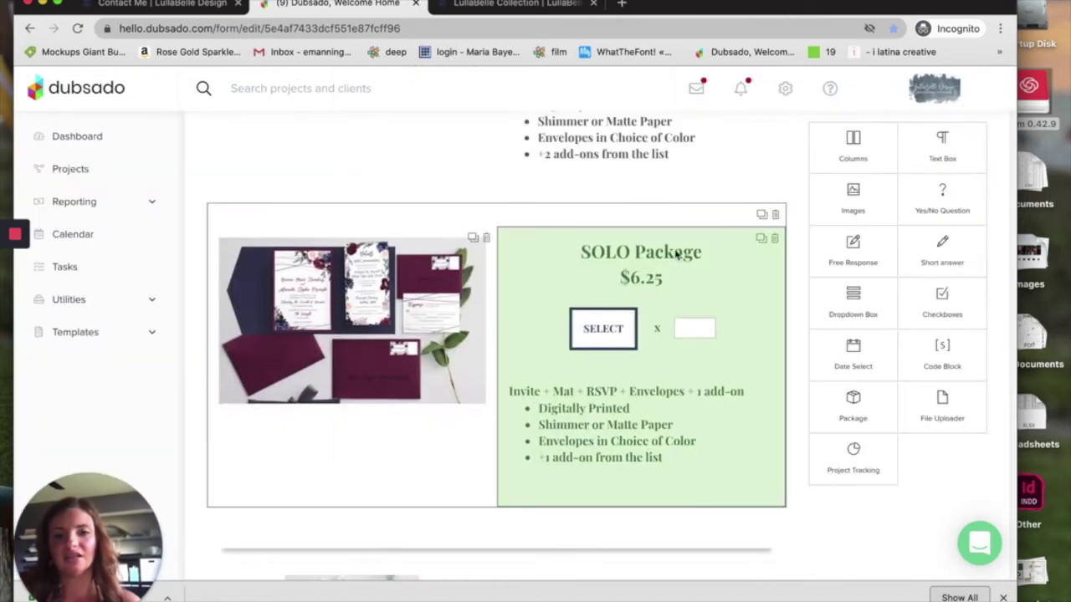
left_click(776, 217)
- Open the Magnet Upgrade block under Printing Upgrades, examine its one-line layout of smart fields, and close it
scroll(669, 251, "down", 10)
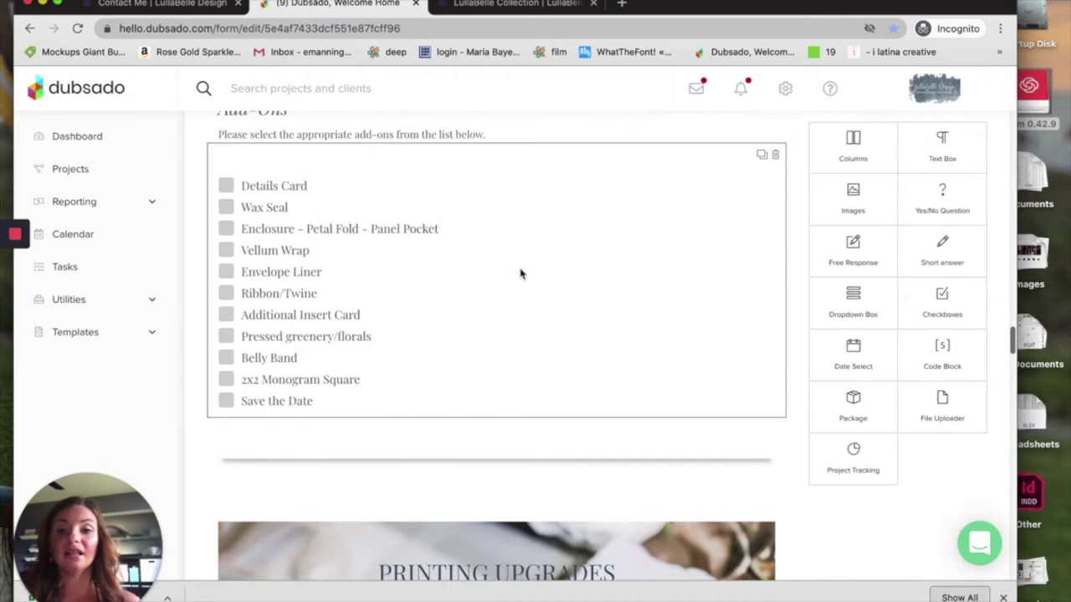
scroll(407, 256, "down", 10)
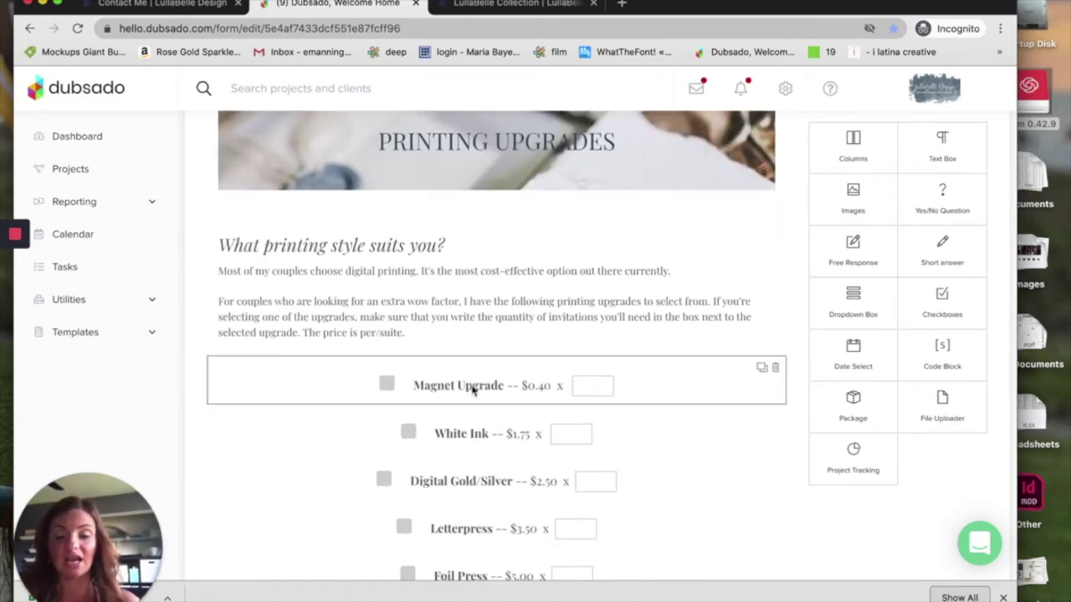
left_click(586, 386)
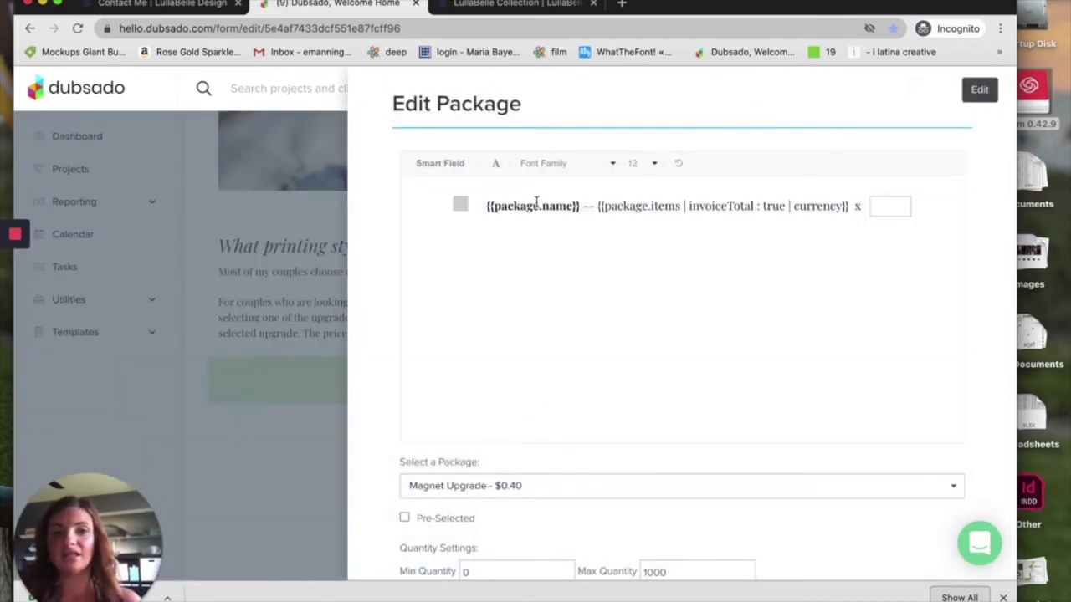
left_click_drag(489, 209, 903, 208)
left_click(704, 372)
scroll(705, 372, "down", 2)
left_click(413, 570)
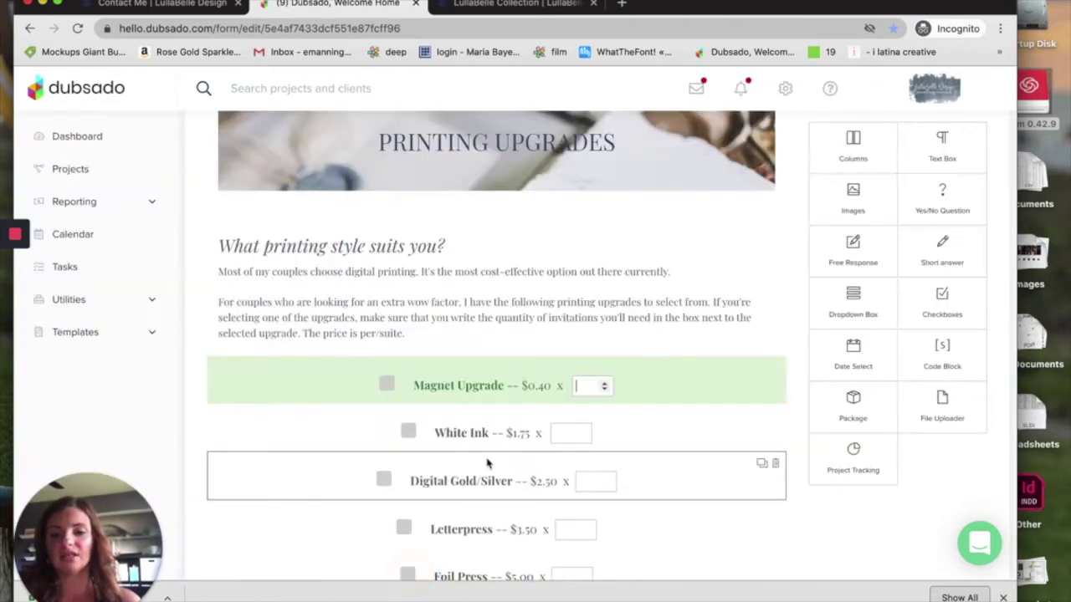
- Review the proposal's paper upgrades, addressing, calligraphy, assembly and next steps sections, and view the form's save options
scroll(488, 462, "down", 5)
scroll(489, 456, "down", 4)
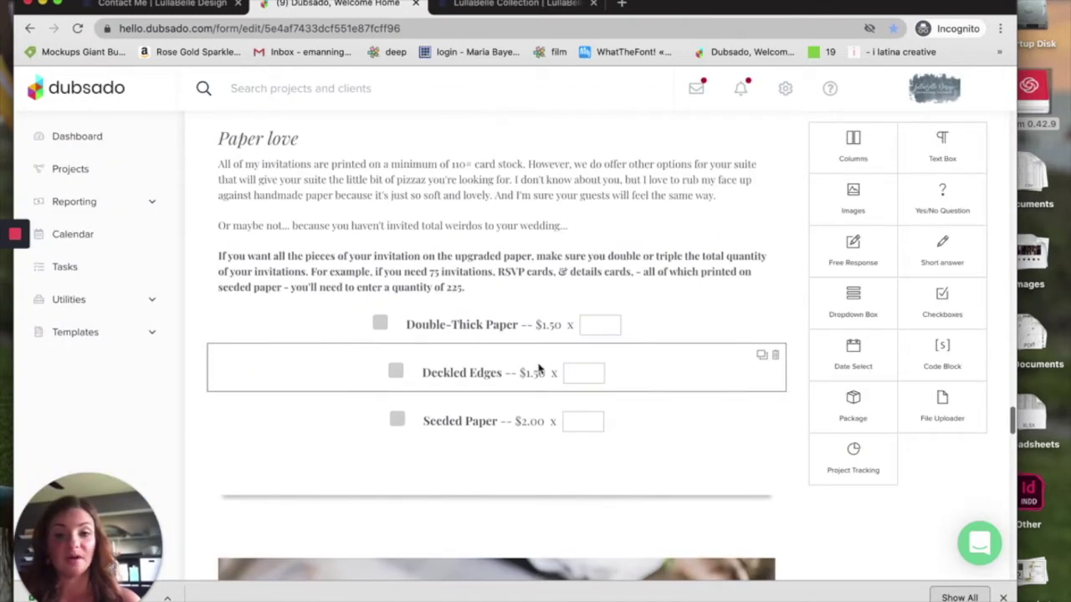
scroll(540, 382, "down", 10)
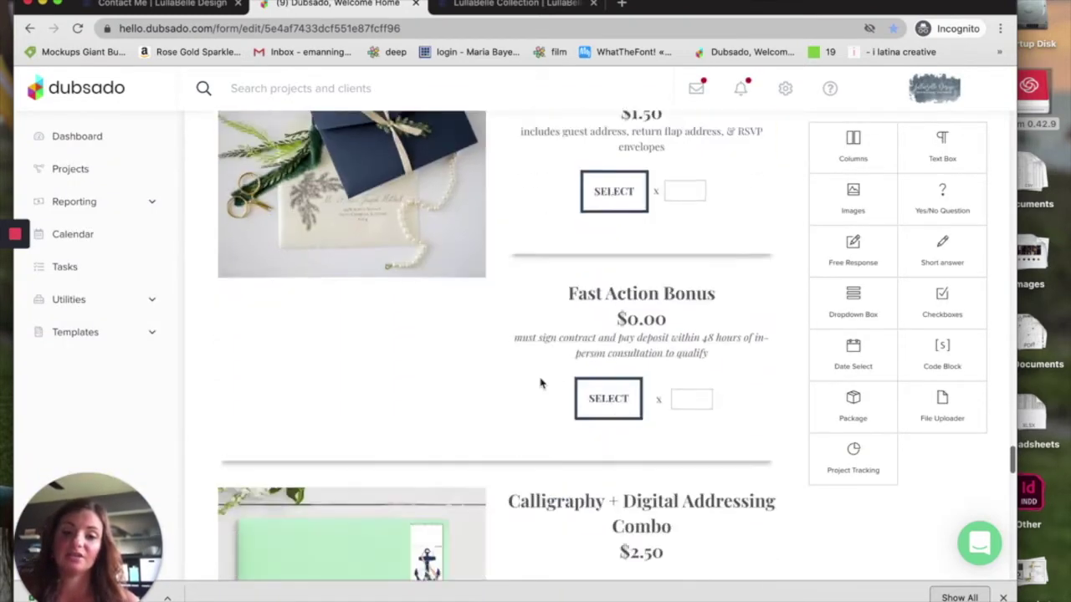
scroll(591, 446, "down", 15)
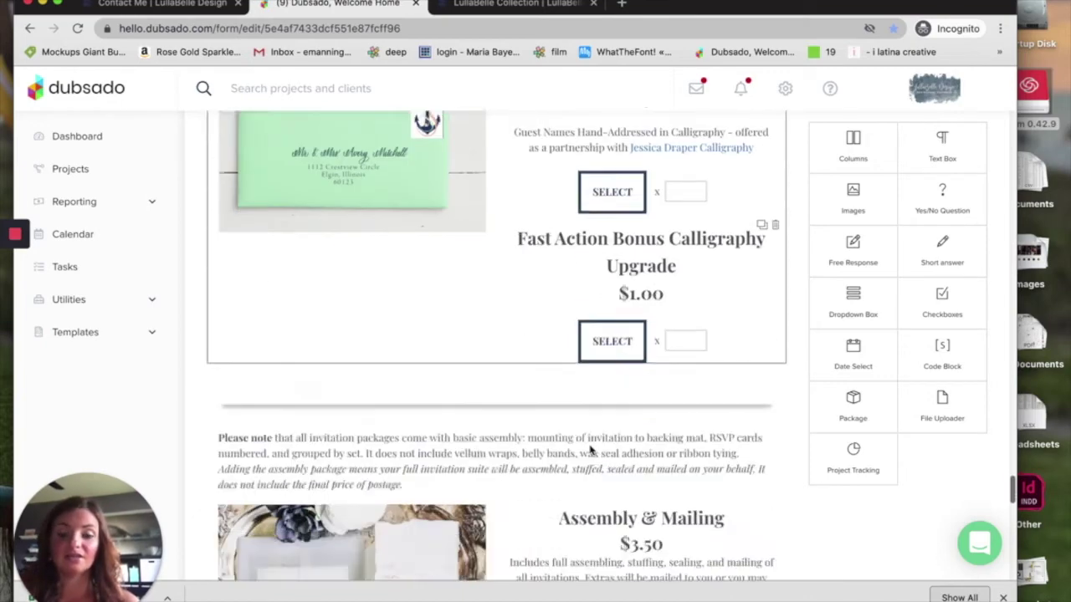
scroll(896, 532, "up", 20)
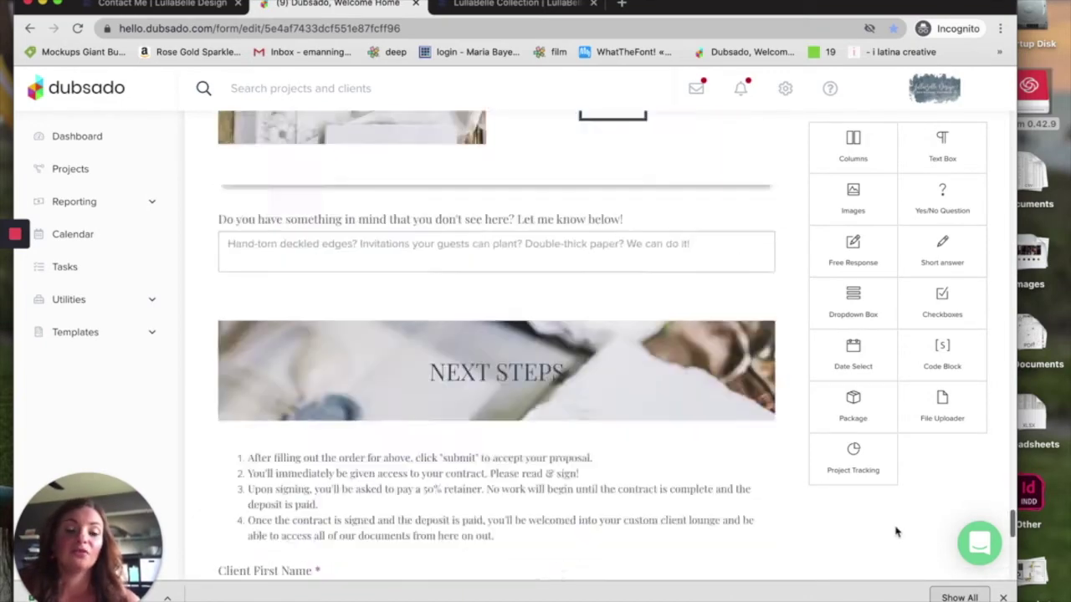
scroll(896, 531, "up", 15)
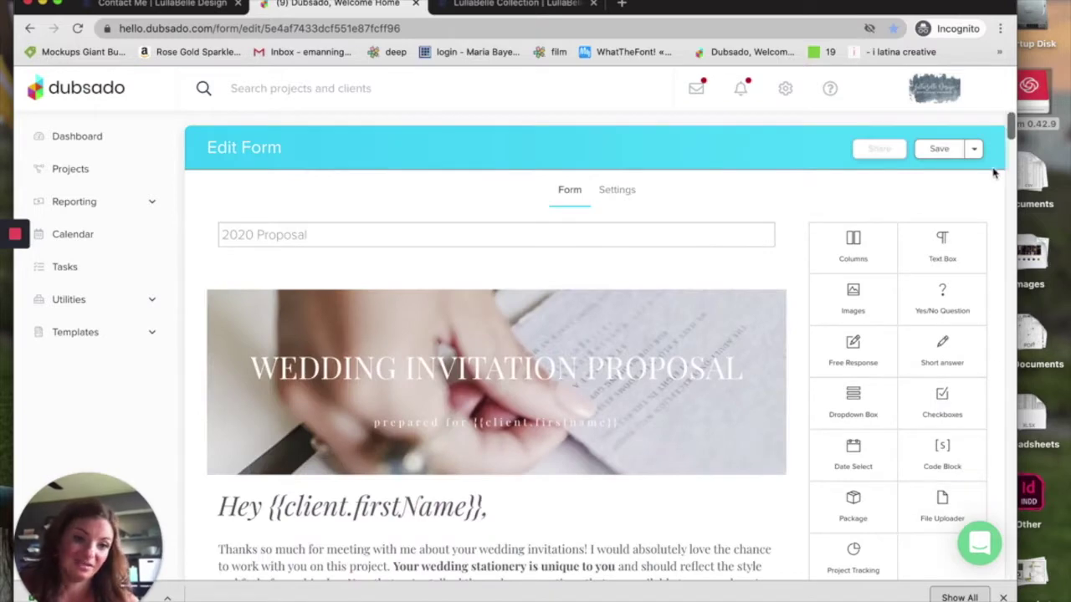
left_click(977, 149)
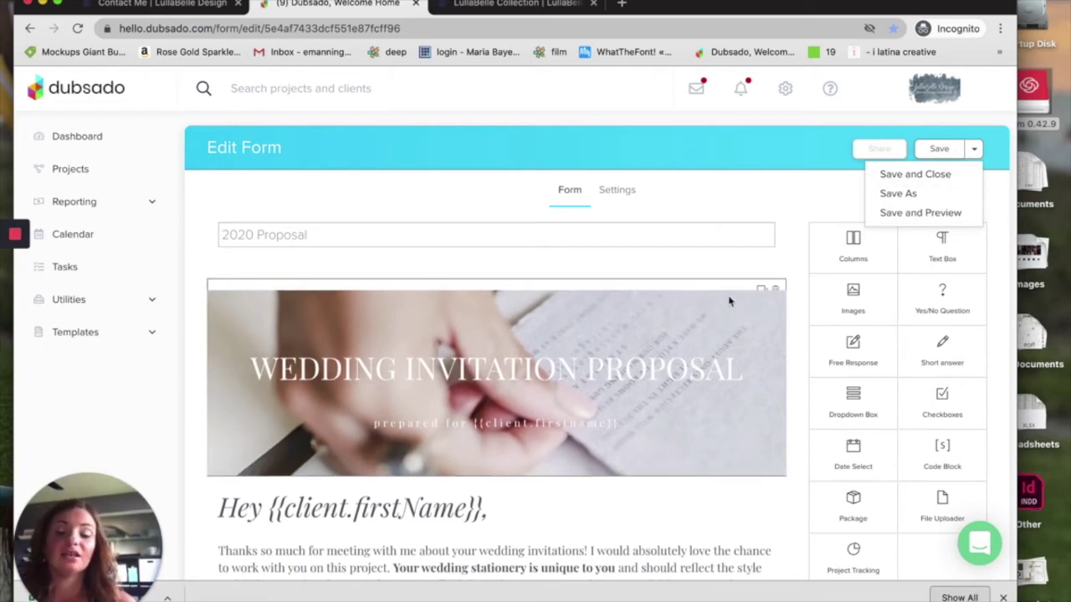
scroll(734, 302, "down", 10)
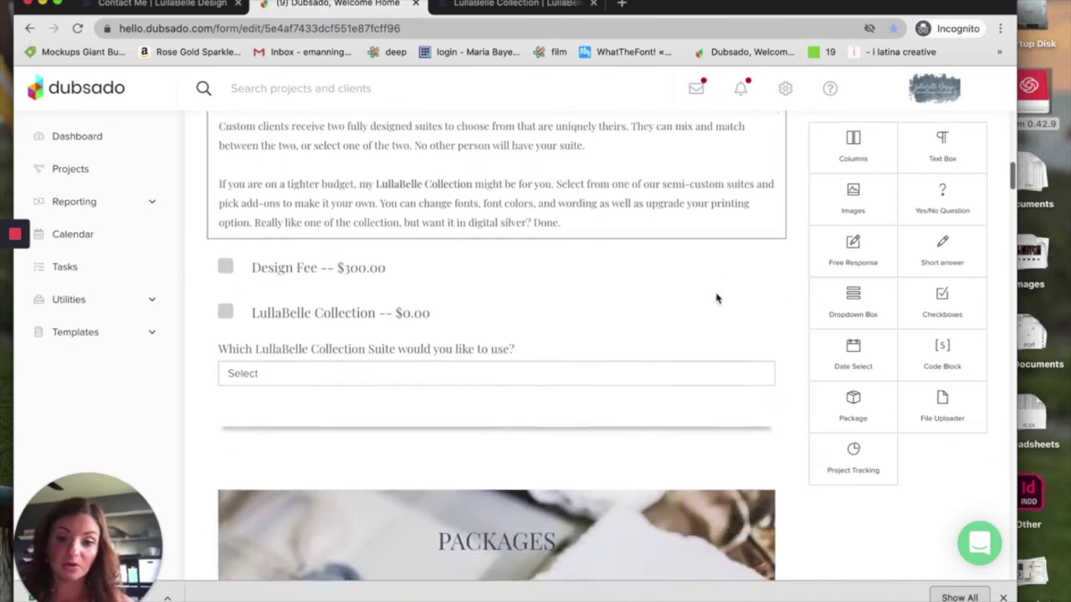
scroll(716, 299, "up", 10)
- Examine the proposal form's settings for expiration, contract, invoice, payment schedule, question styling, completion alert and privacy
left_click(616, 191)
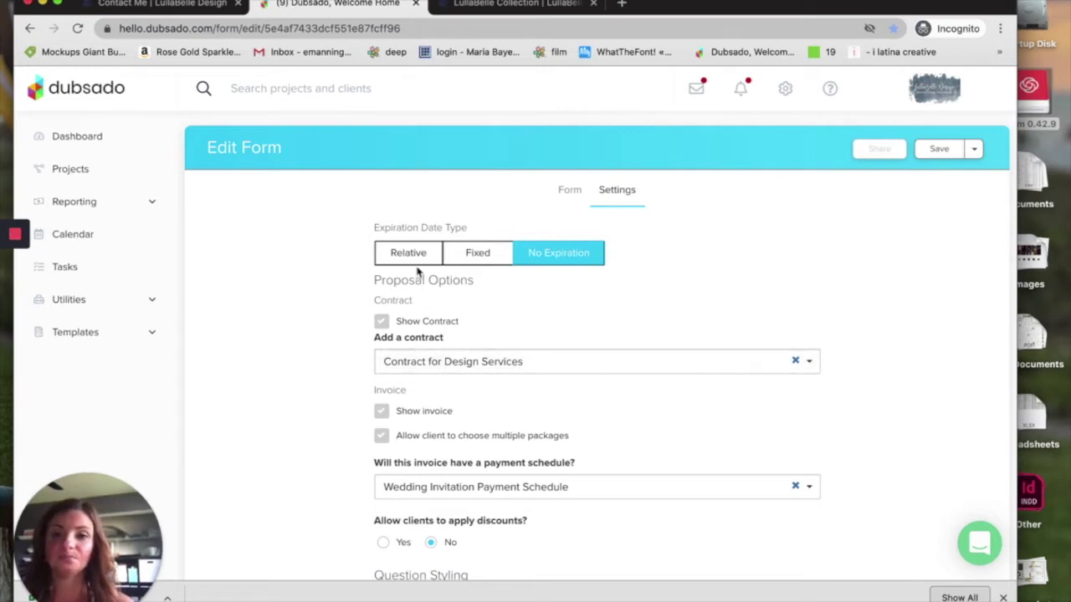
scroll(425, 404, "down", 2)
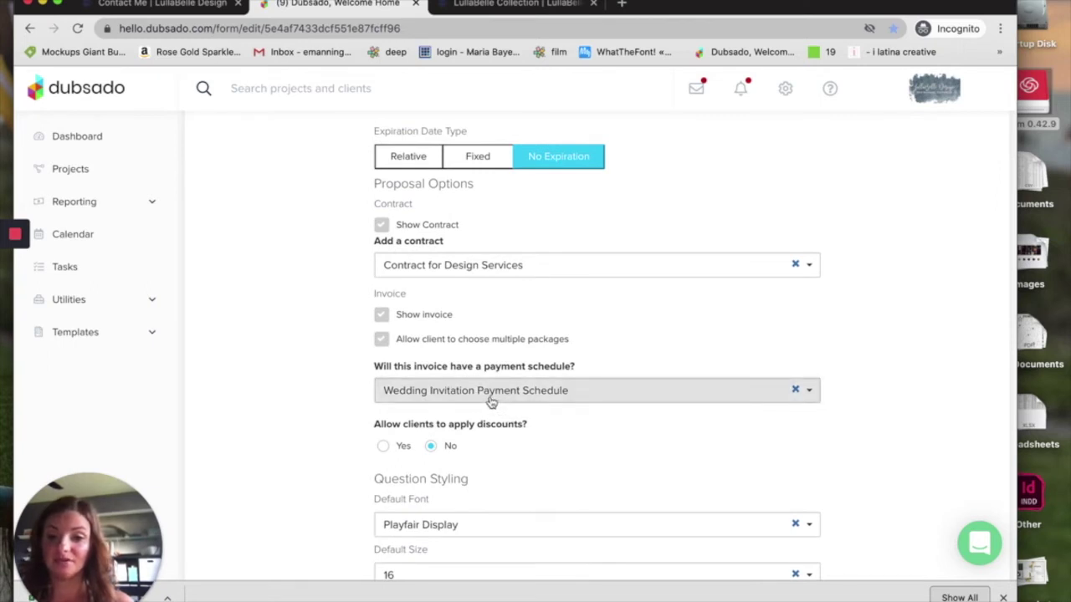
scroll(493, 405, "down", 3)
scroll(454, 355, "down", 5)
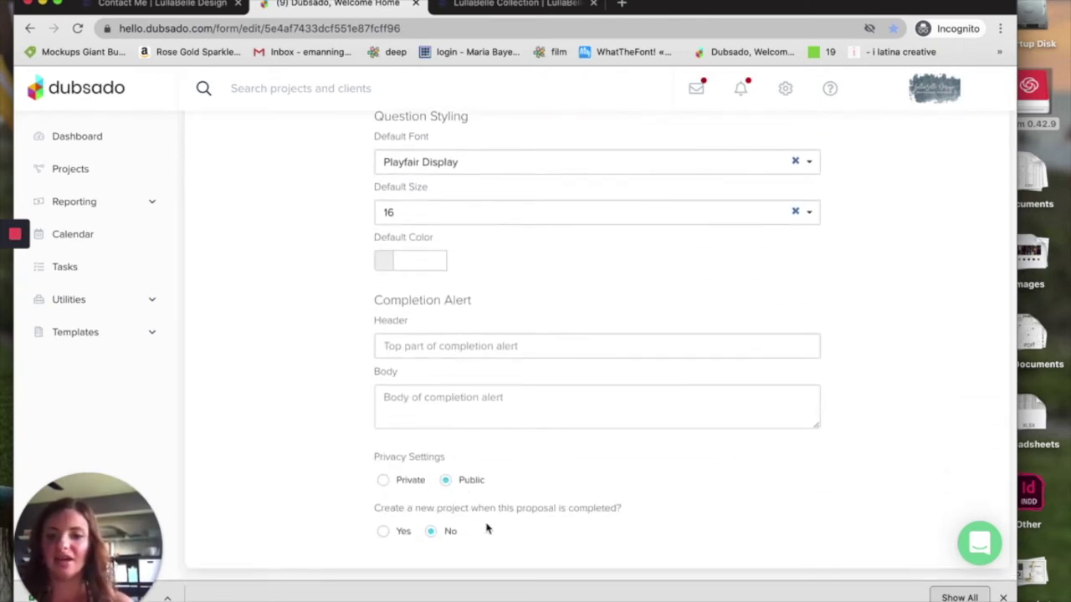
scroll(460, 456, "up", 9)
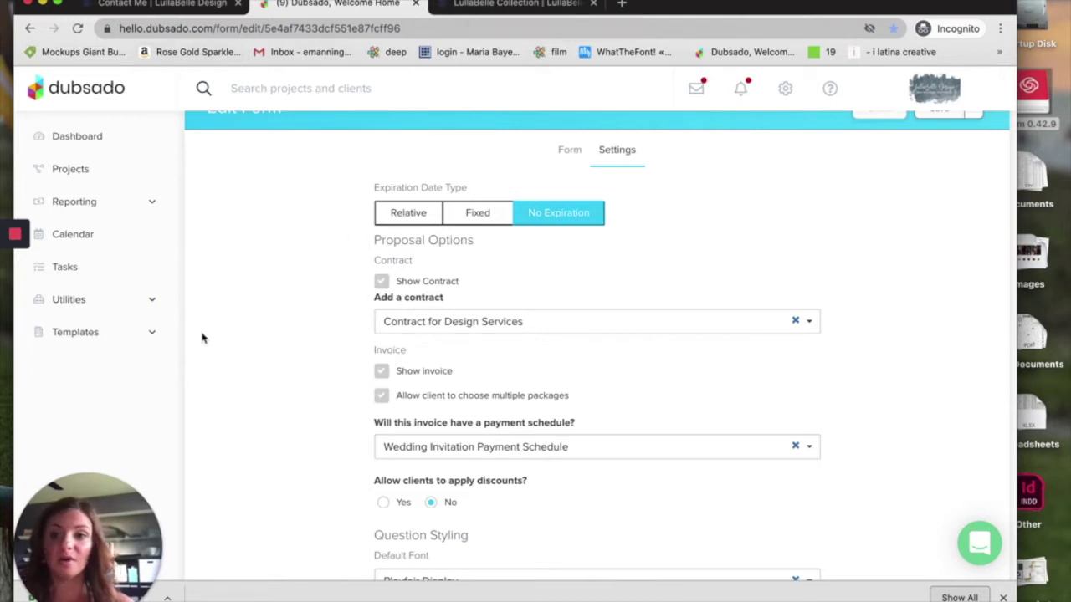
scroll(205, 340, "up", 1)
- Leave the proposal form without saving and open the wedding project dated 3/27/21 from the current jobs
left_click(72, 179)
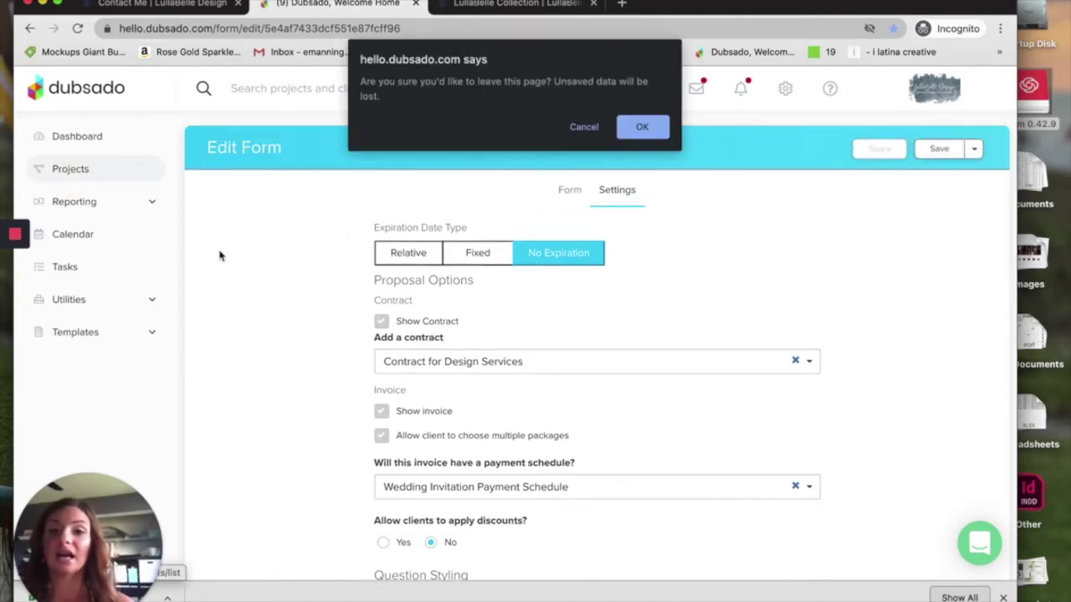
left_click(637, 134)
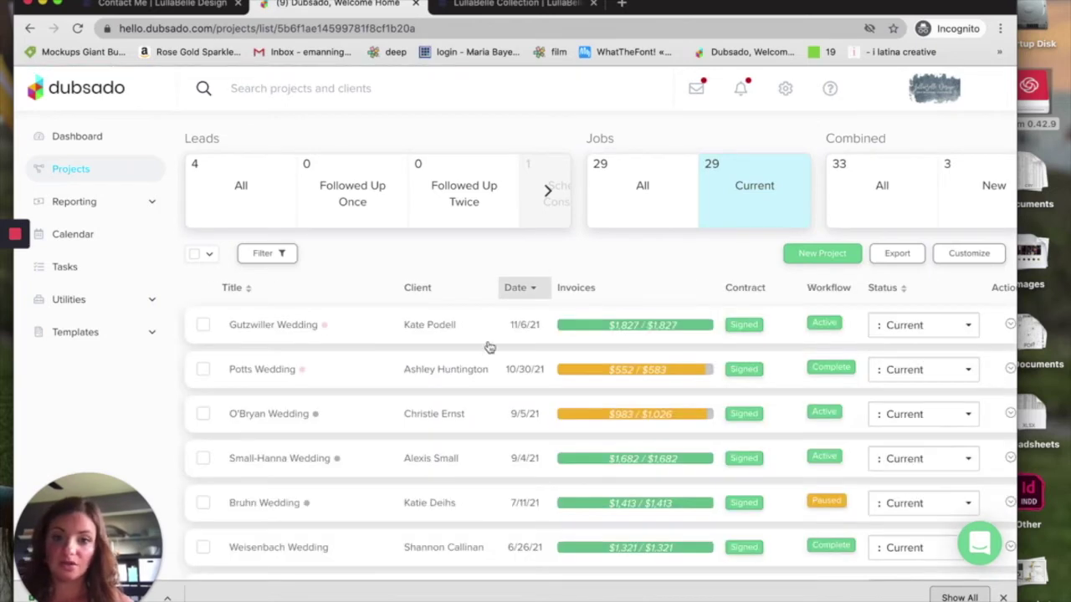
scroll(487, 344, "down", 5)
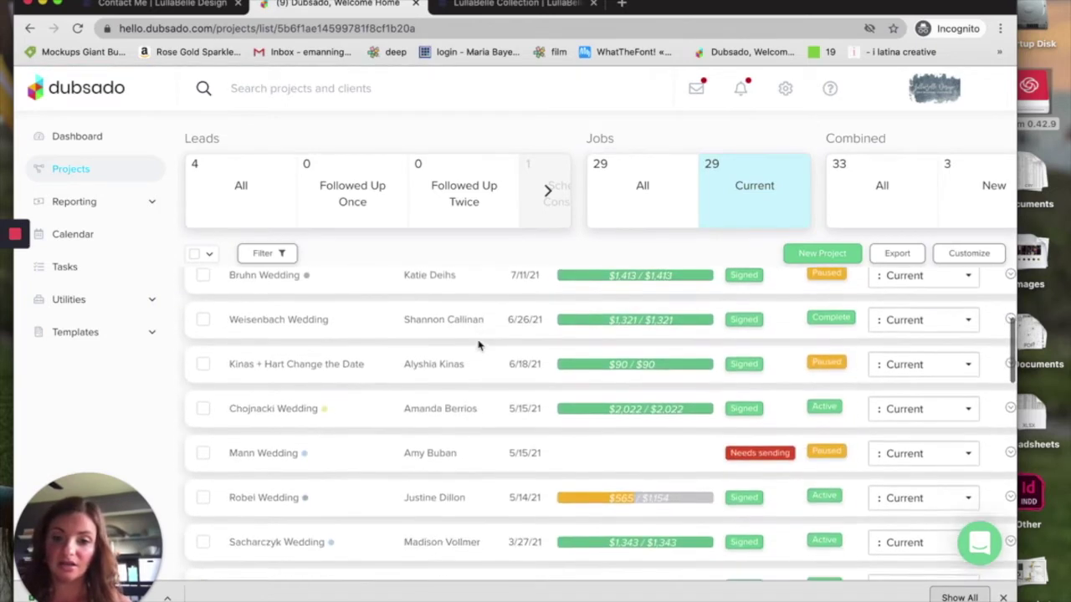
scroll(479, 345, "down", 1)
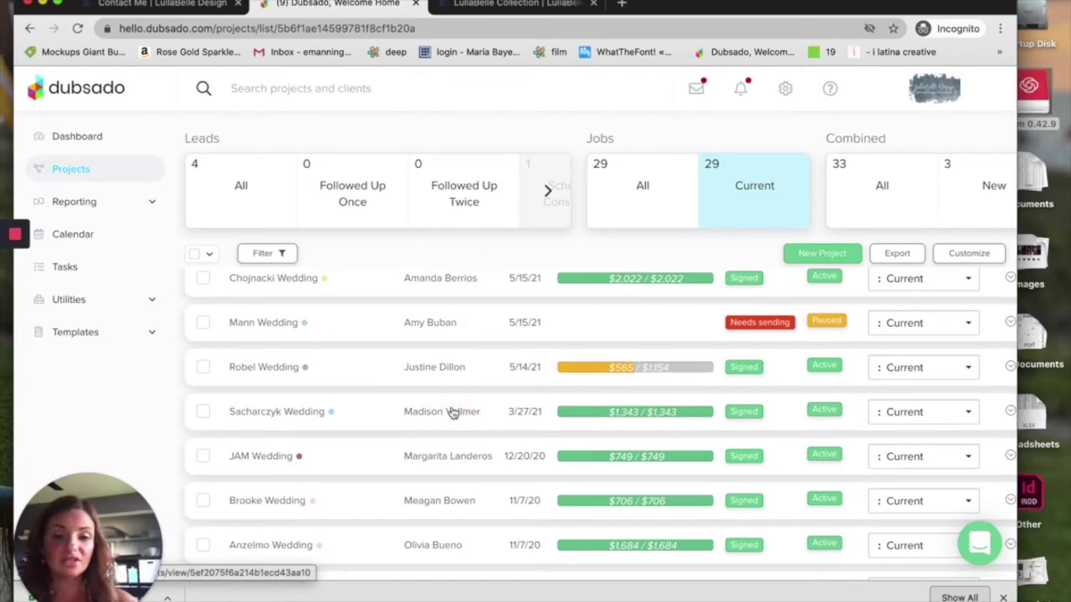
left_click(452, 412)
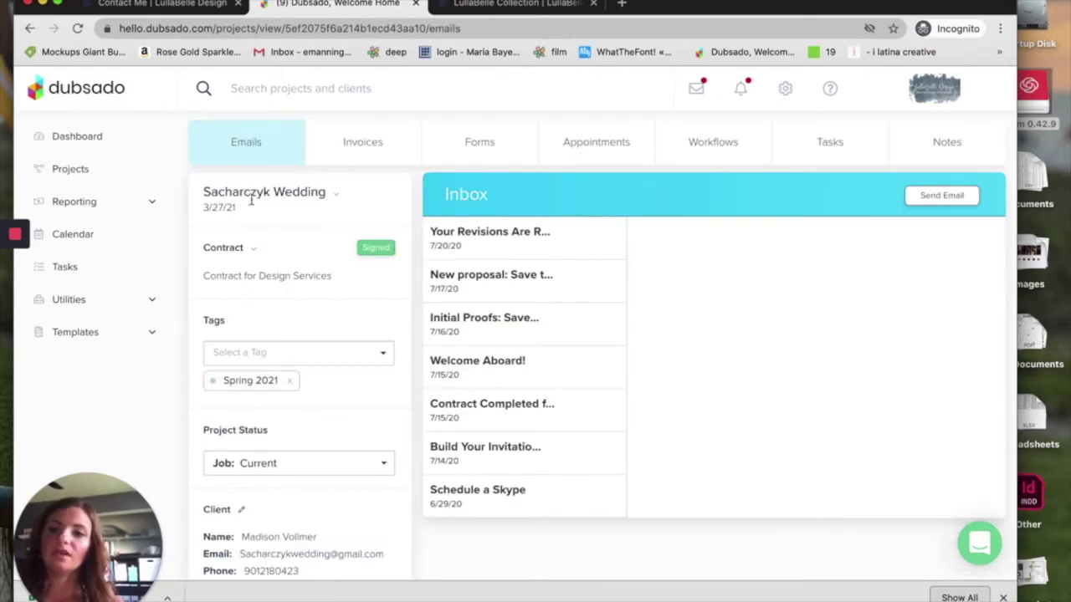
- Open the project's signed design services contract, review its project details, fees, policy sections and signature blocks, and close it
left_click(251, 249)
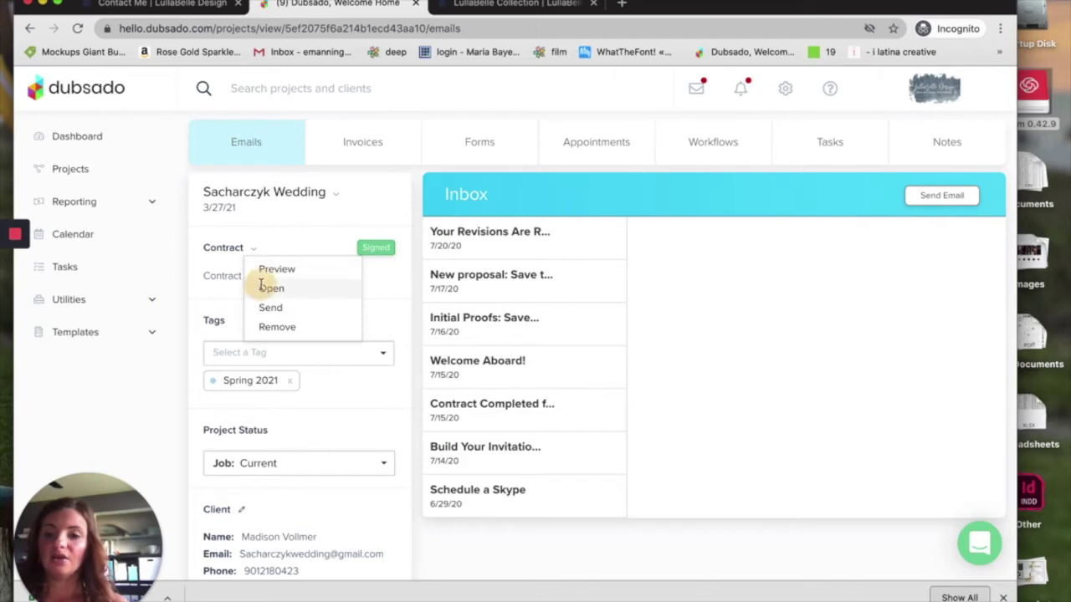
left_click(261, 288)
scroll(469, 209, "down", 5)
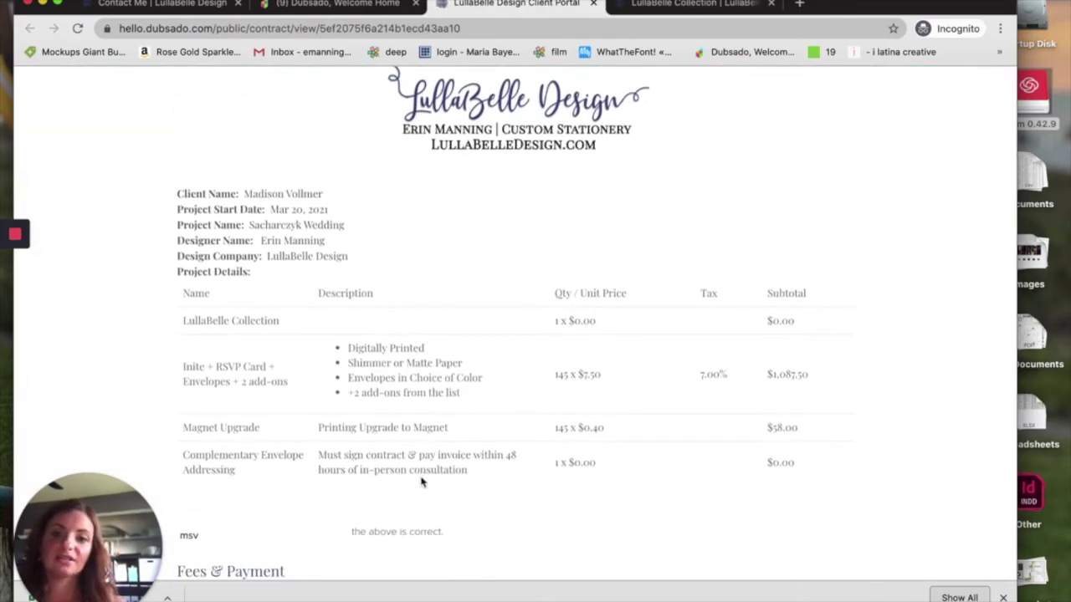
scroll(354, 312, "down", 5)
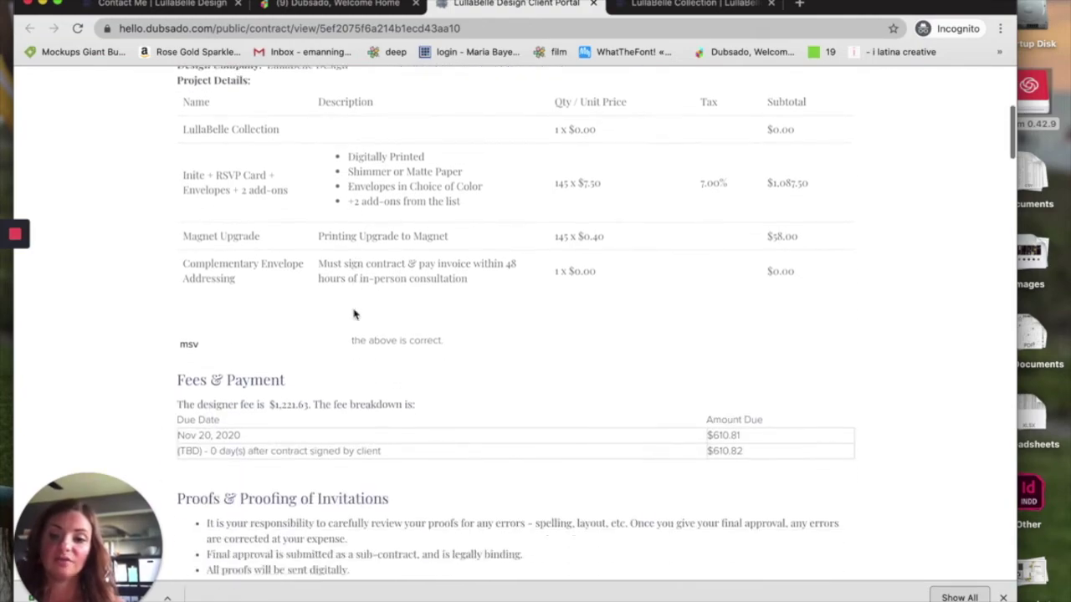
scroll(364, 397, "down", 12)
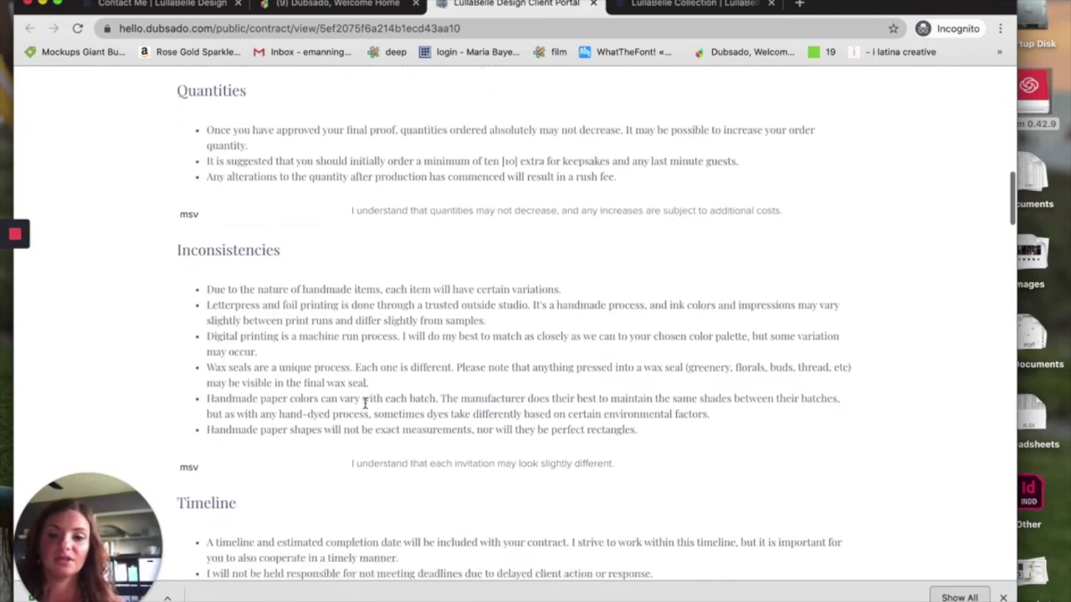
scroll(366, 408, "down", 15)
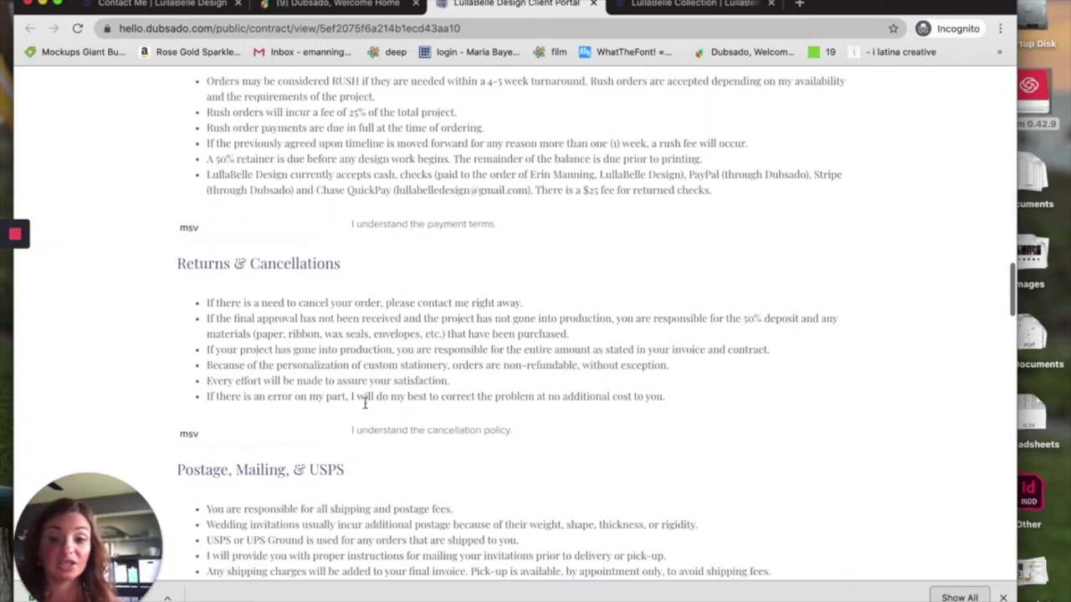
scroll(365, 404, "down", 20)
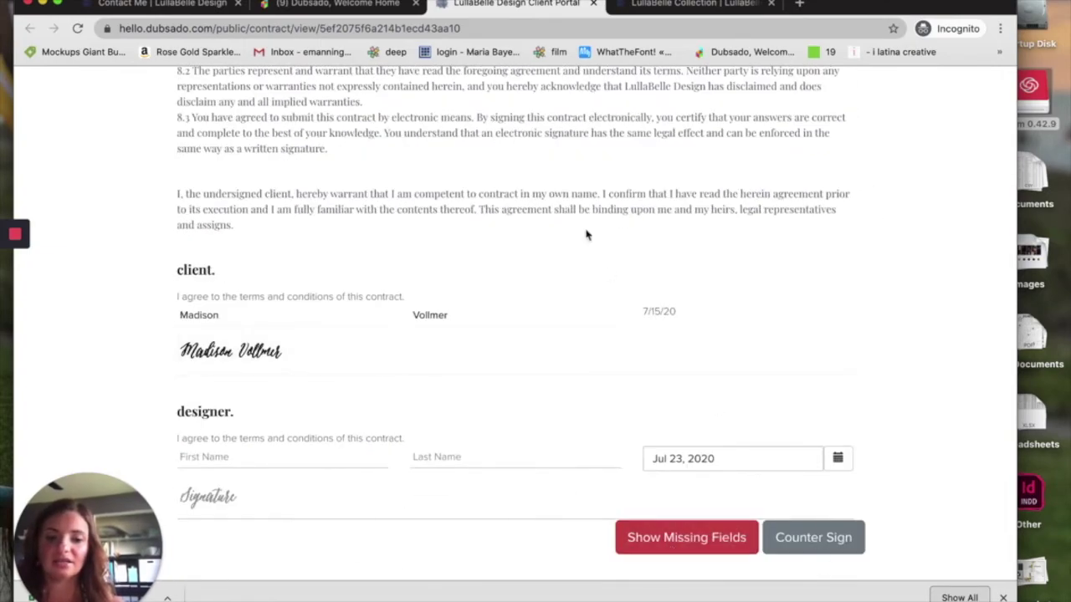
scroll(610, 270, "up", 20)
left_click(593, 4)
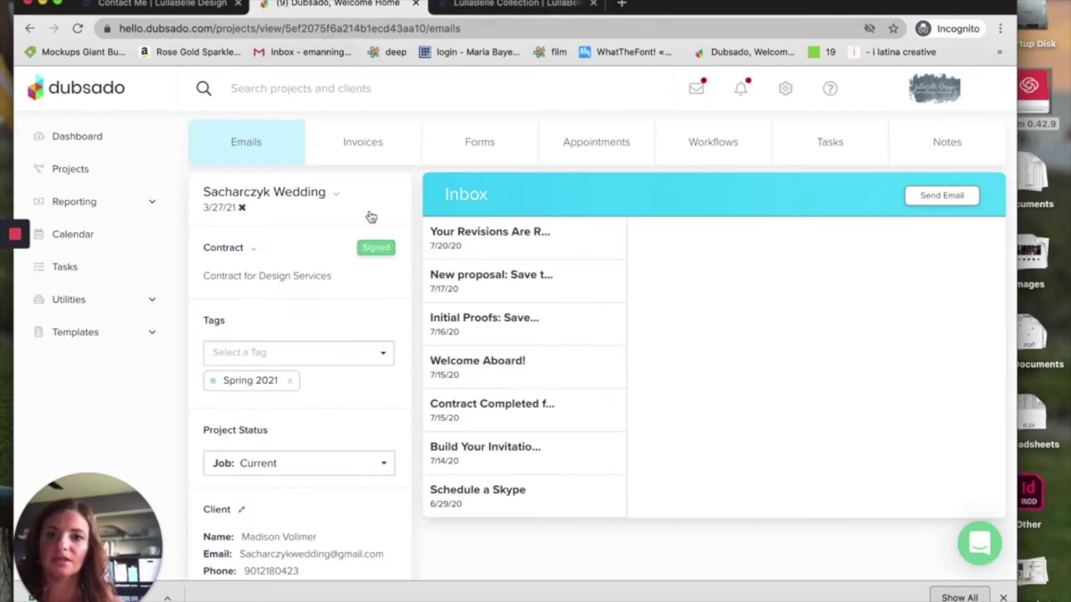
- Review the project's invoice, including its line items, payment schedule, reminders and recorded payments
left_click(364, 155)
scroll(556, 346, "down", 10)
scroll(559, 350, "up", 10)
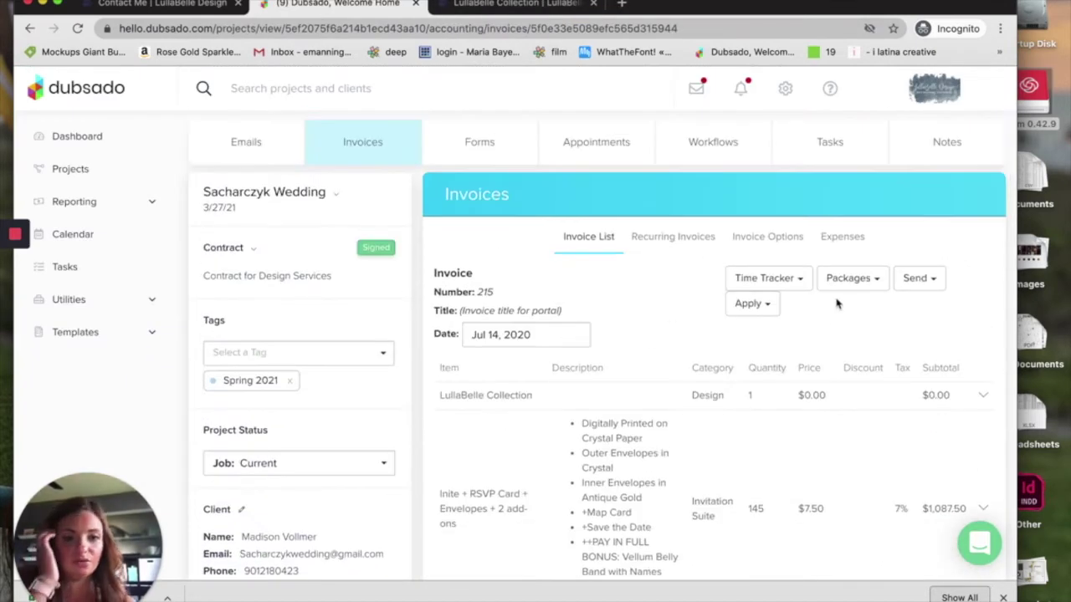
scroll(726, 367, "down", 9)
scroll(726, 366, "down", 1)
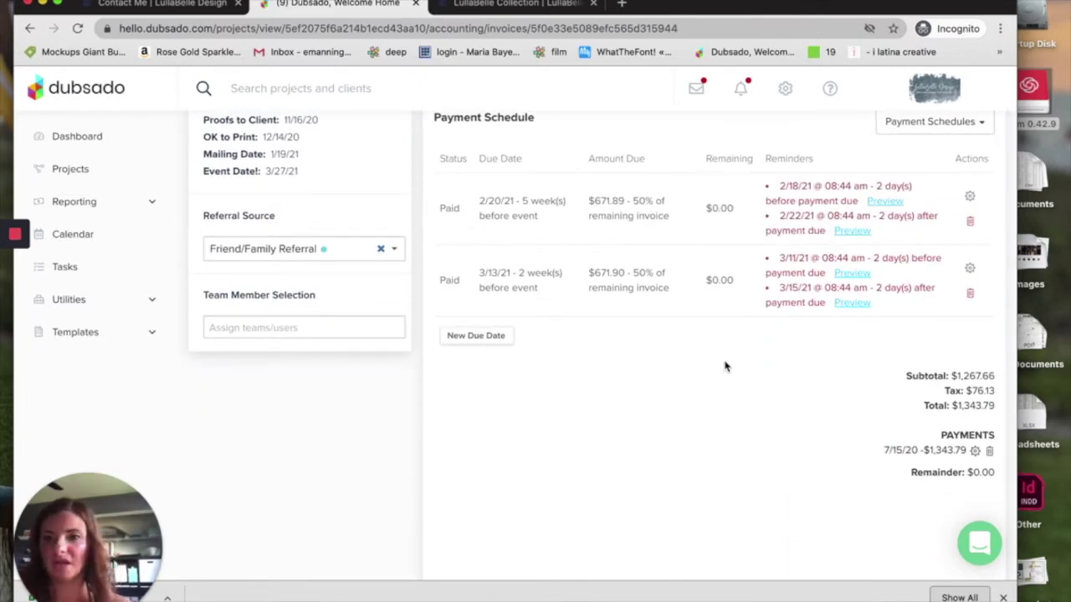
scroll(726, 366, "up", 5)
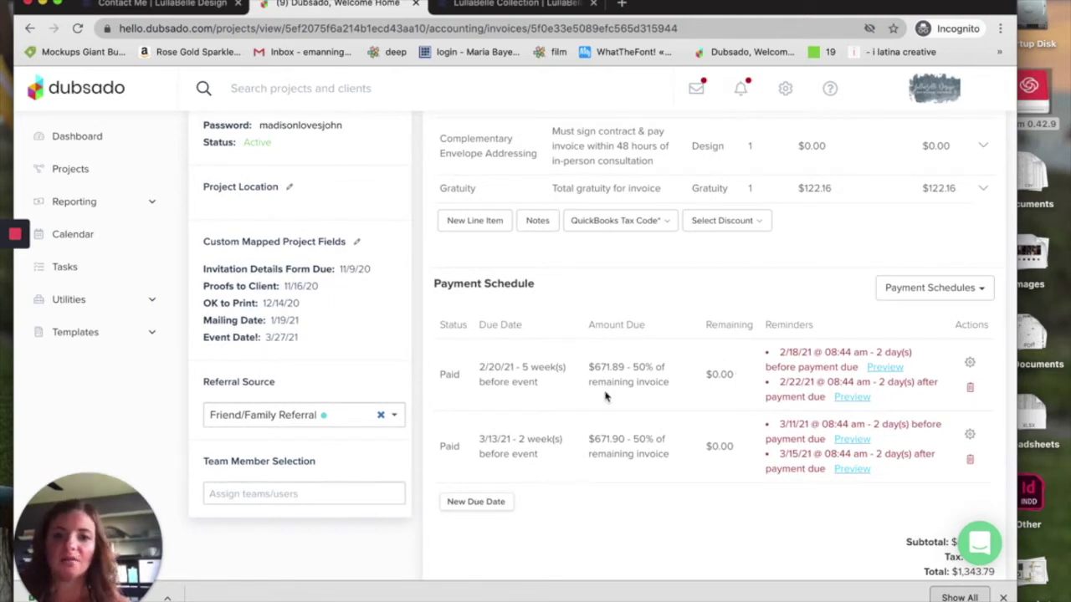
- Return to the current jobs and open the invoice of the wedding project dated 5/14/21
left_click(91, 334)
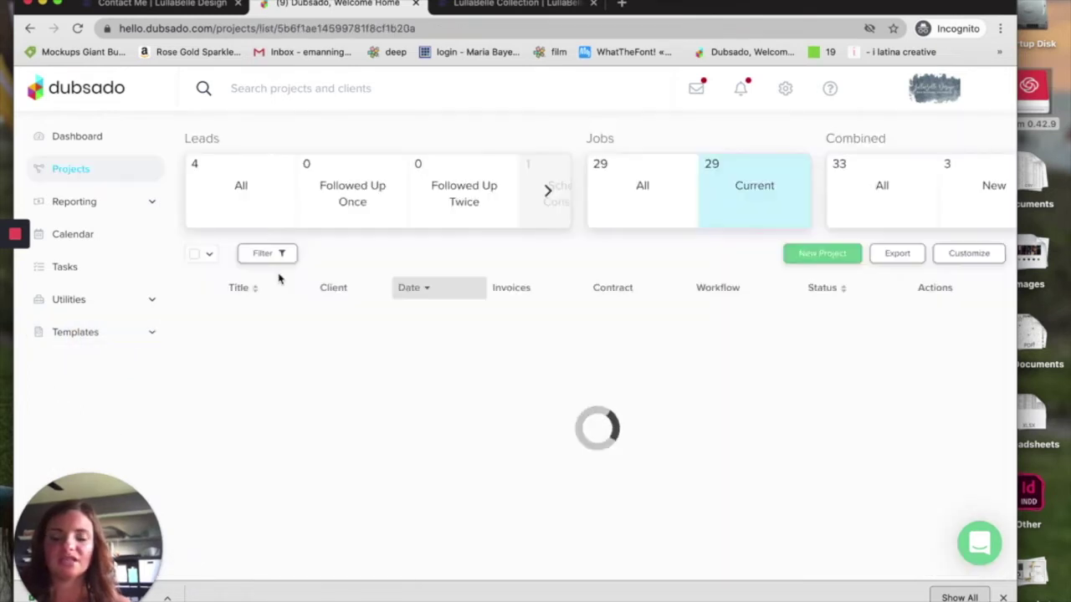
scroll(630, 381, "down", 1)
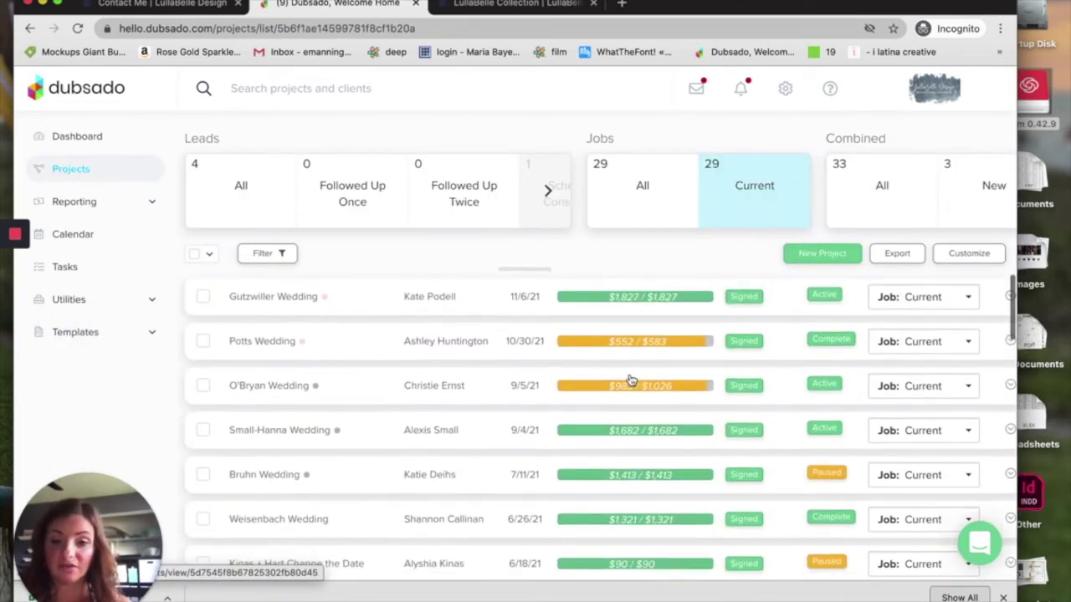
scroll(631, 381, "down", 4)
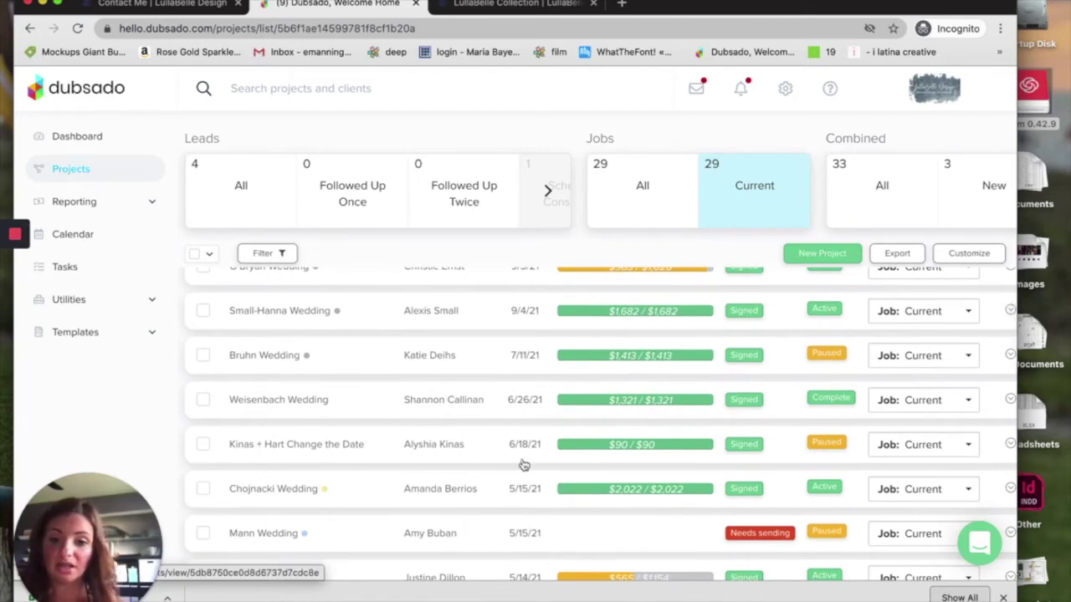
scroll(586, 402, "down", 4)
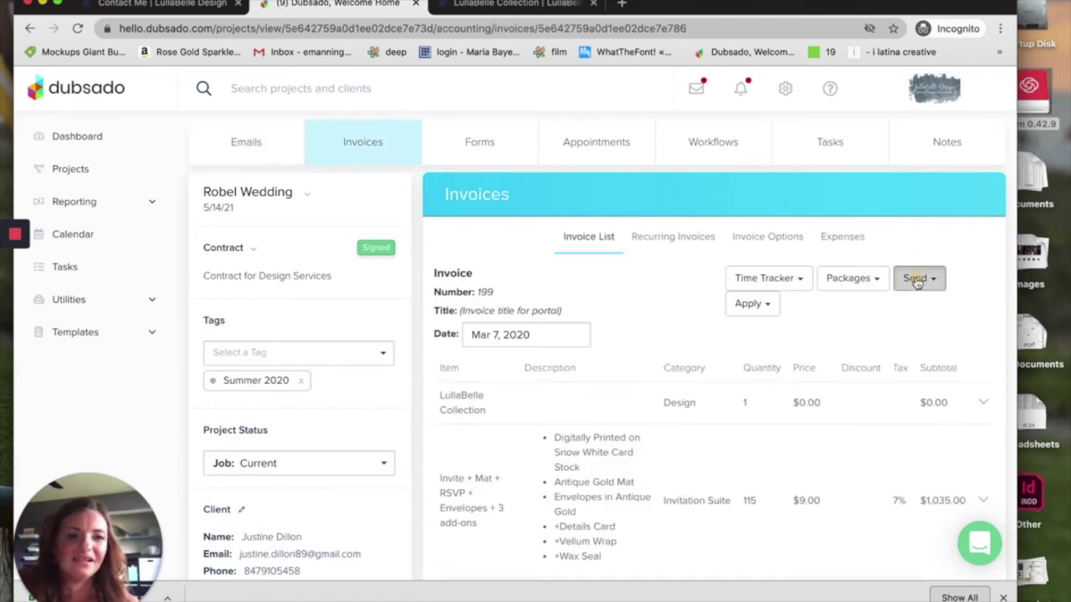
- Preview the client's view of the invoice, review its line items, payment schedule and payment options, and close it
left_click(916, 278)
left_click(884, 345)
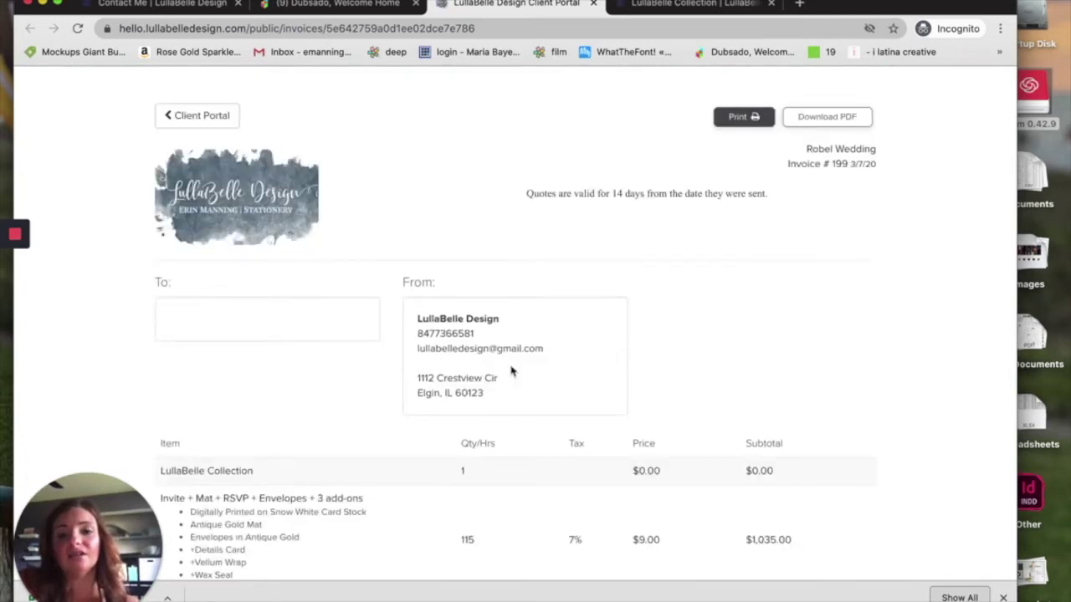
scroll(509, 370, "down", 5)
scroll(268, 354, "down", 4)
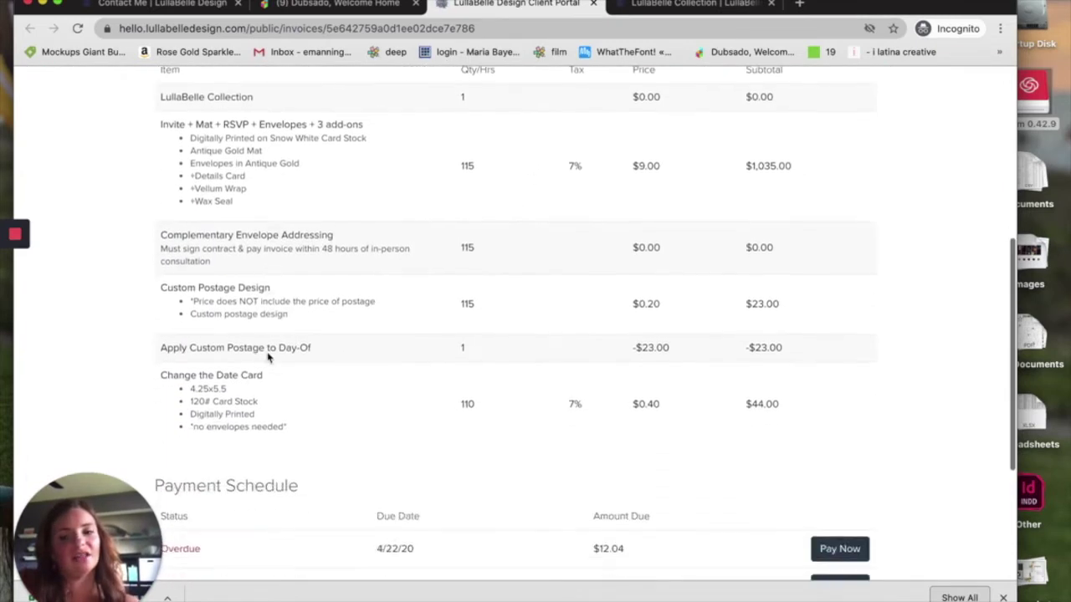
scroll(268, 358, "down", 1)
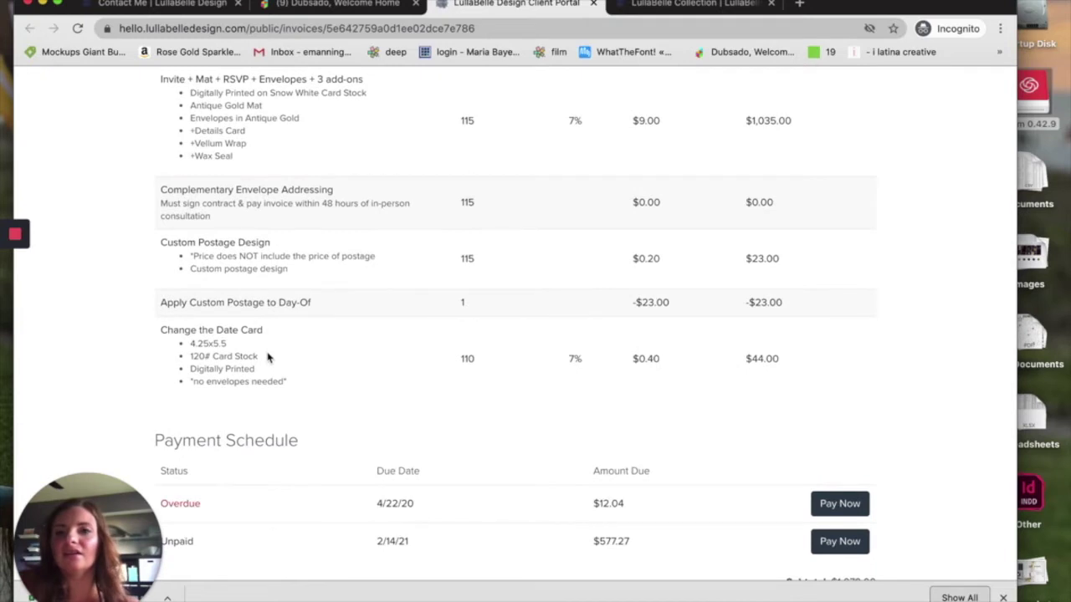
left_click_drag(273, 159, 232, 119)
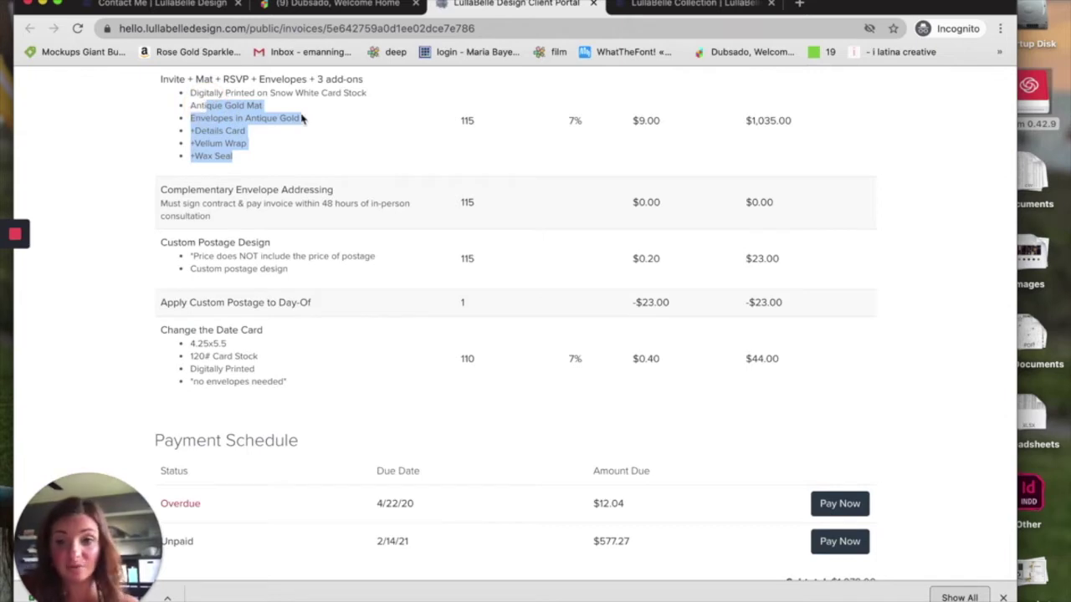
scroll(302, 119, "down", 1)
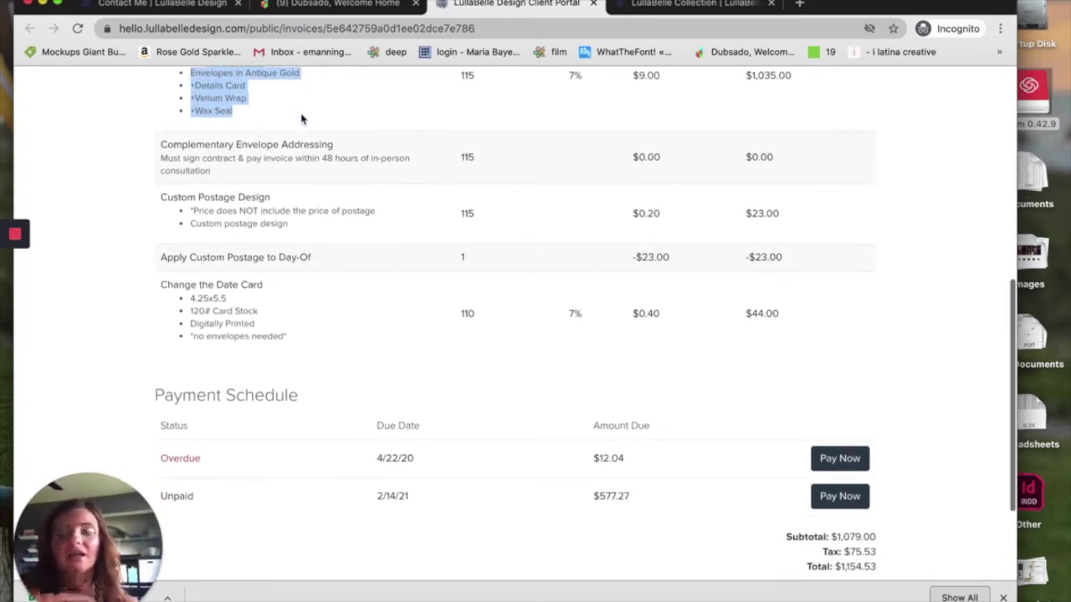
scroll(301, 122, "down", 3)
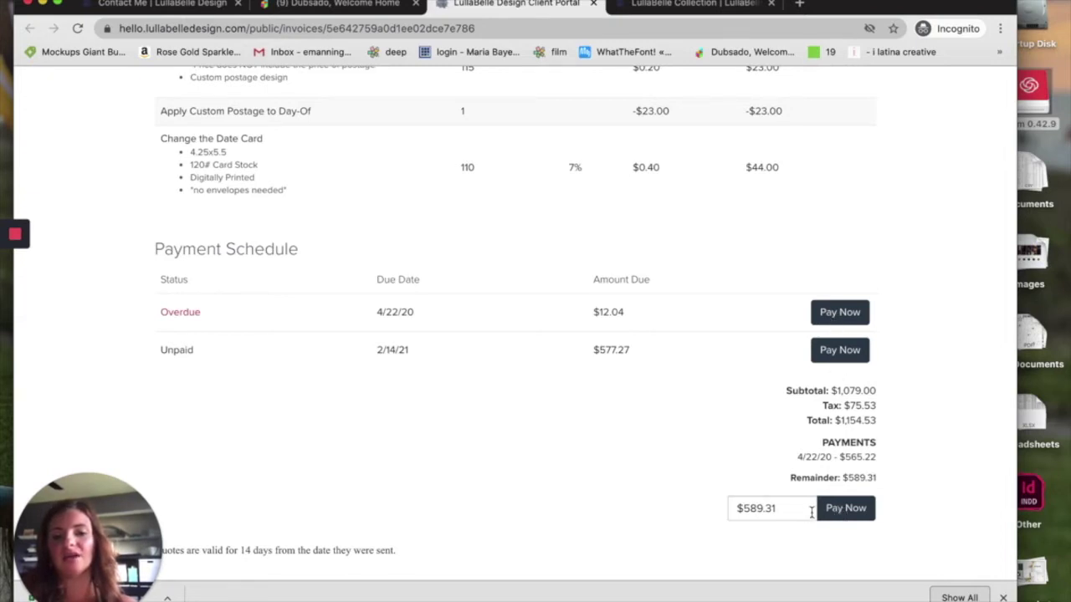
left_click(593, 4)
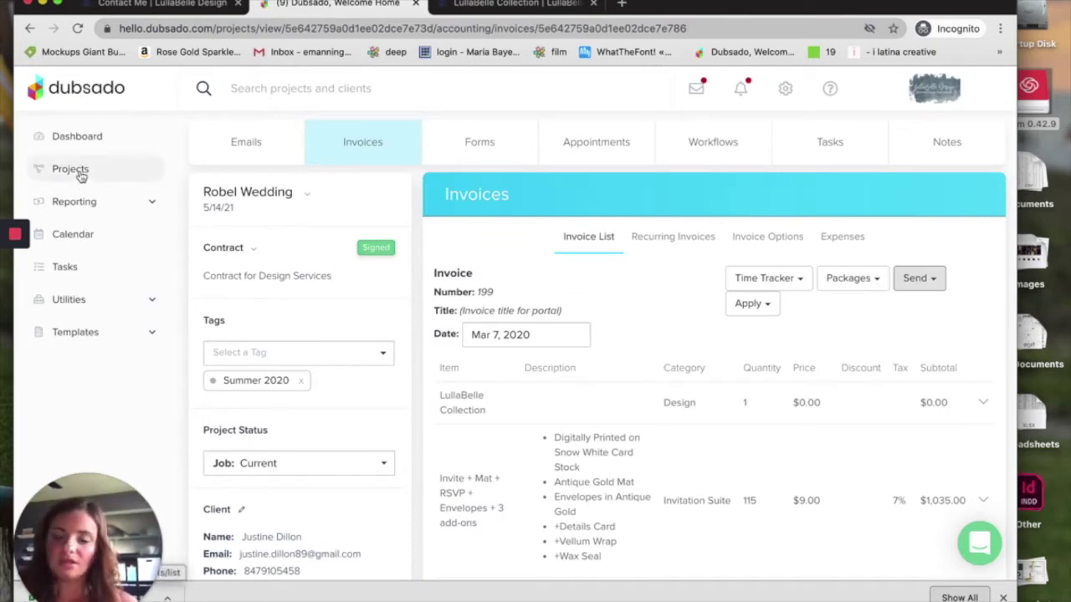
- Check the forms of the 5/14/21 project and return to the current jobs to look over their invoices, contracts and workflows
left_click(473, 148)
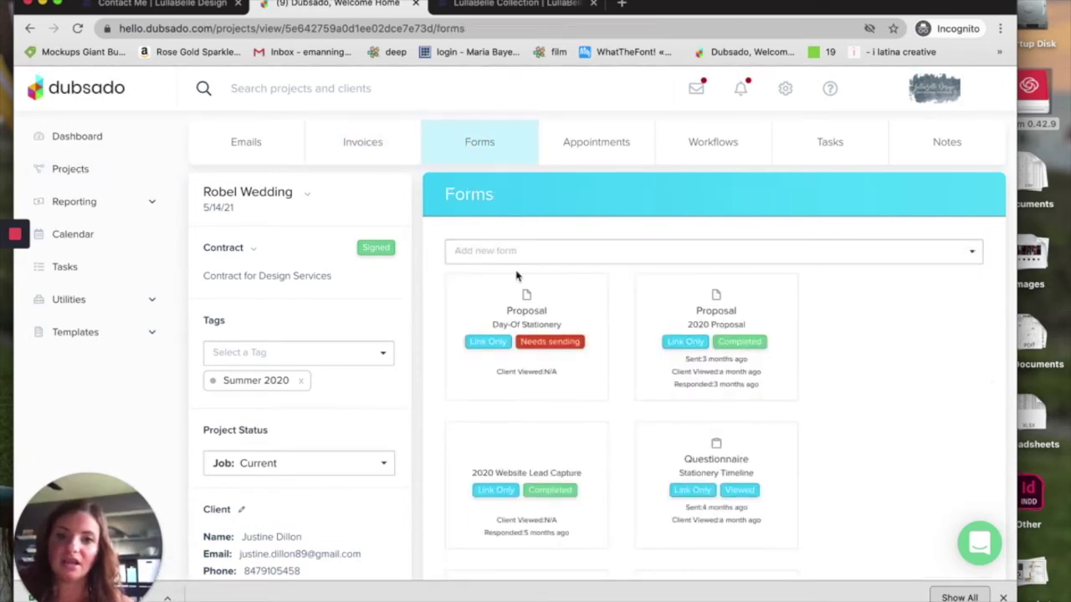
left_click(68, 168)
scroll(457, 365, "down", 1)
scroll(456, 365, "down", 2)
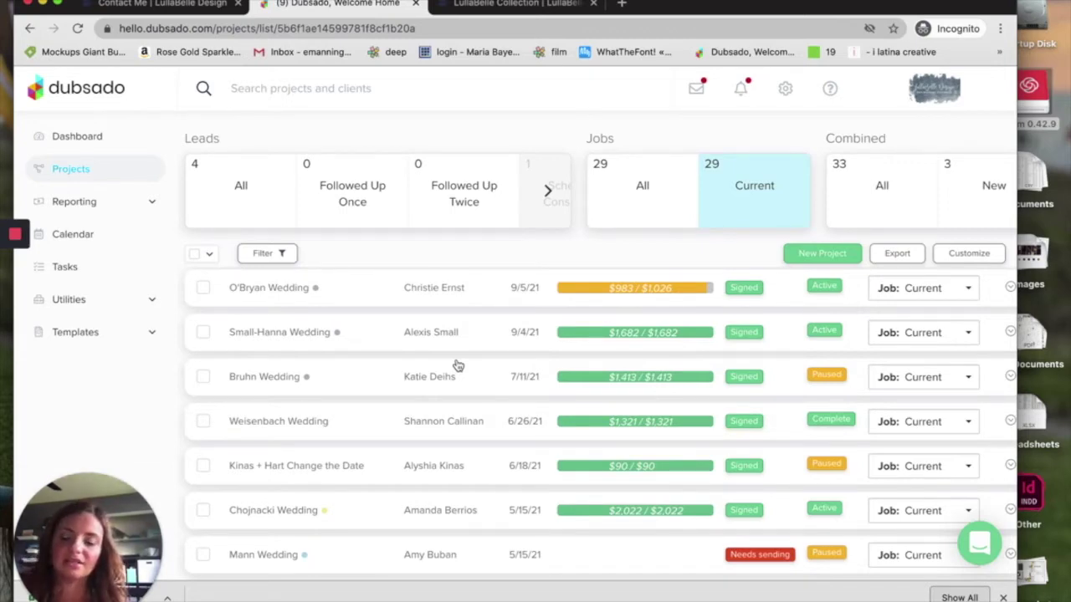
scroll(457, 365, "down", 3)
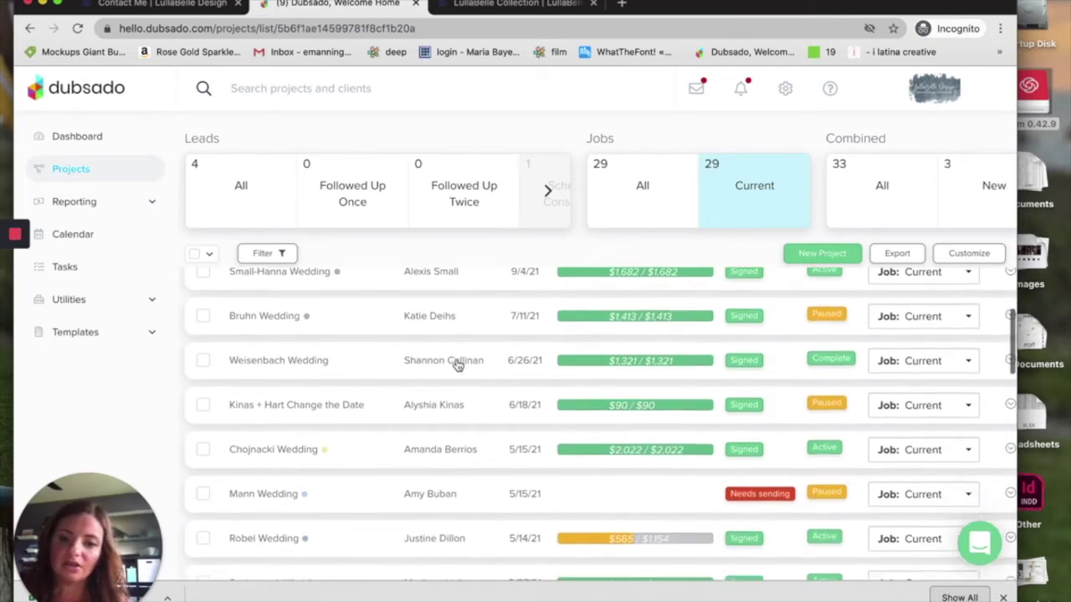
scroll(443, 414, "up", 6)
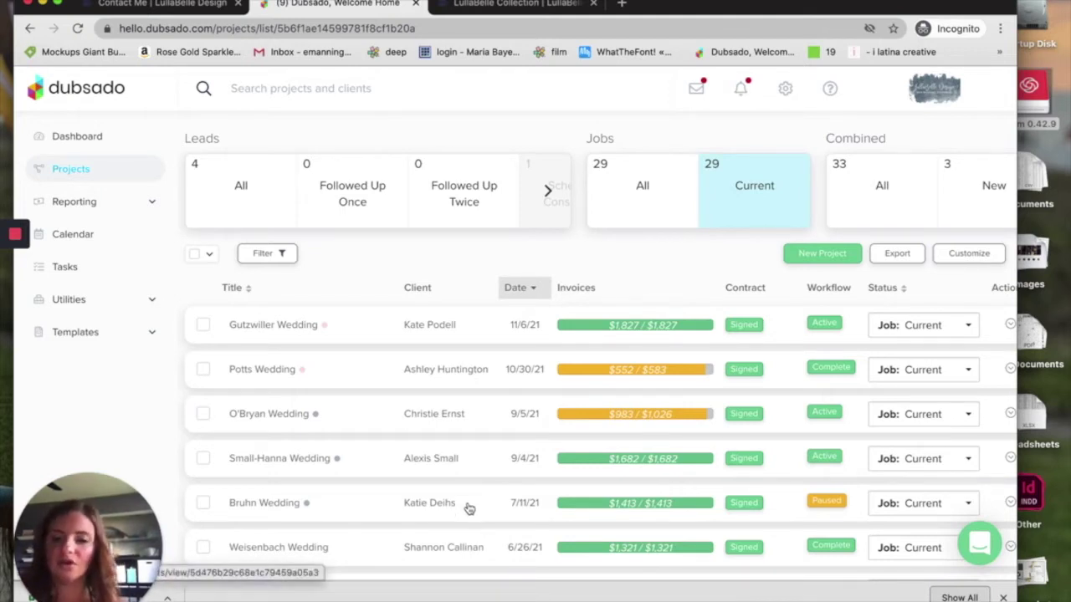
- Open the wedding project dated 3/27/21 from the current jobs and look through its proposals and questionnaires
scroll(456, 466, "down", 5)
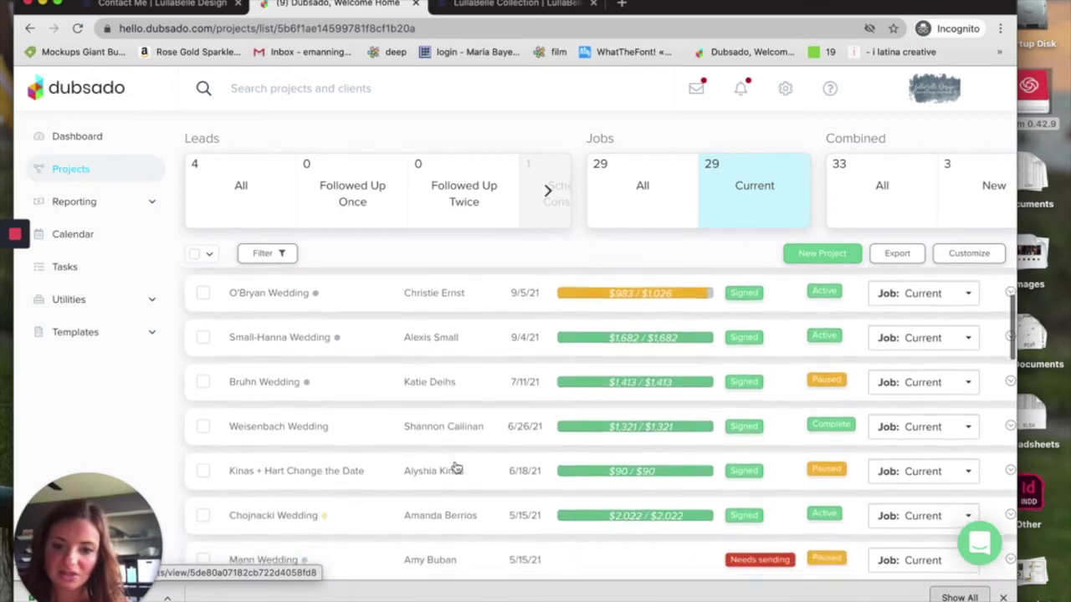
scroll(454, 507, "down", 2)
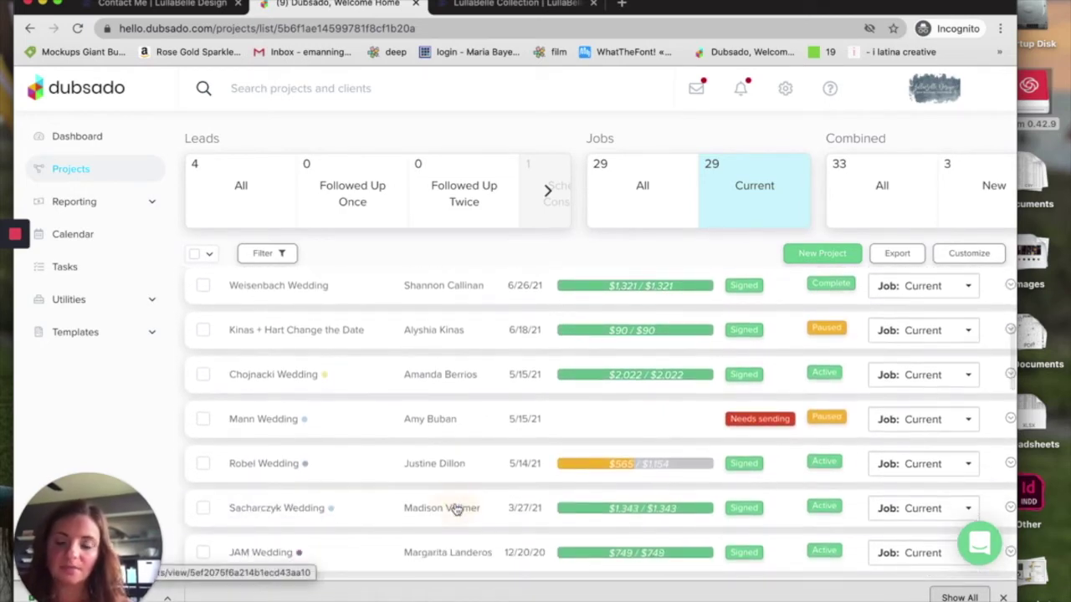
left_click(456, 509)
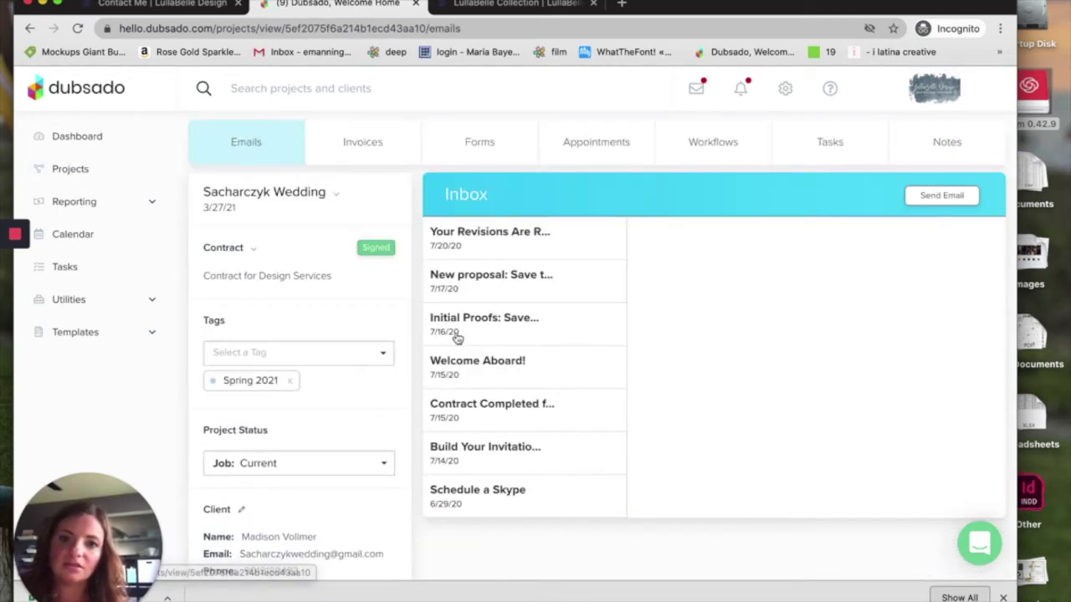
left_click(505, 145)
scroll(586, 390, "down", 5)
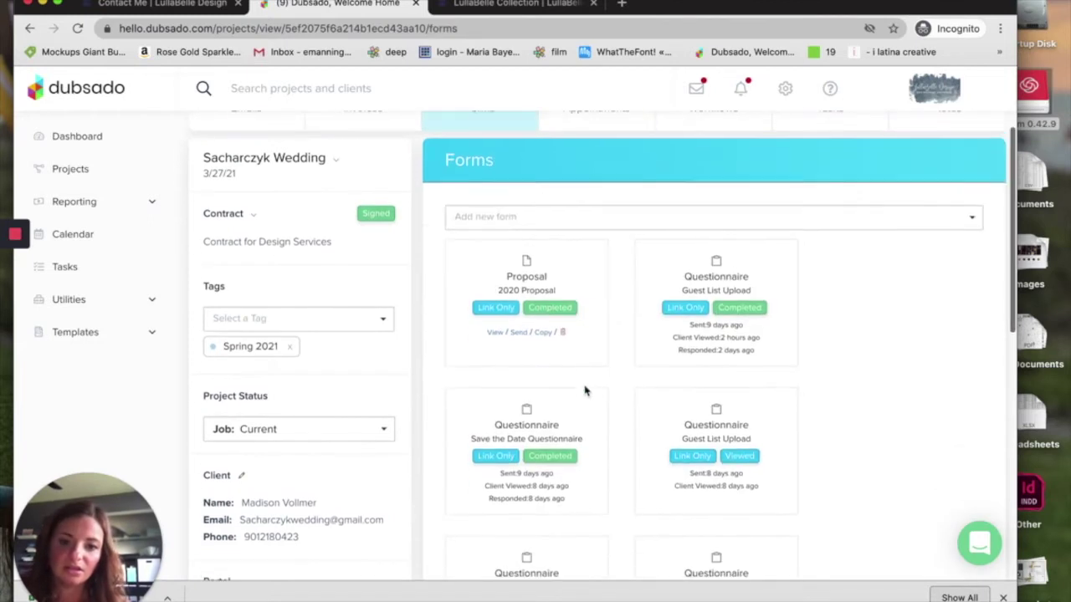
scroll(584, 391, "down", 8)
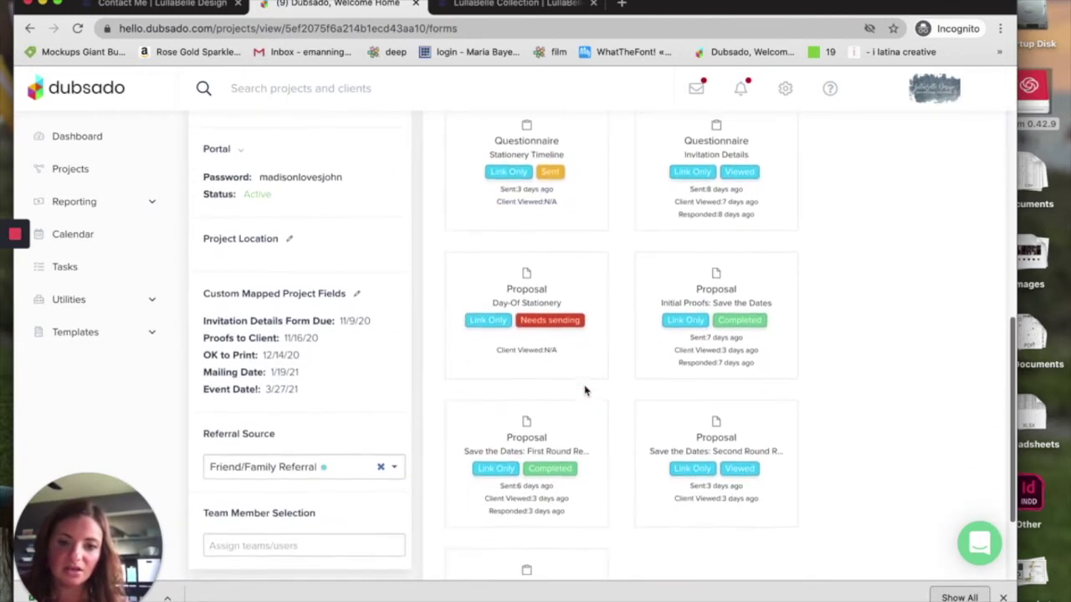
scroll(584, 390, "down", 4)
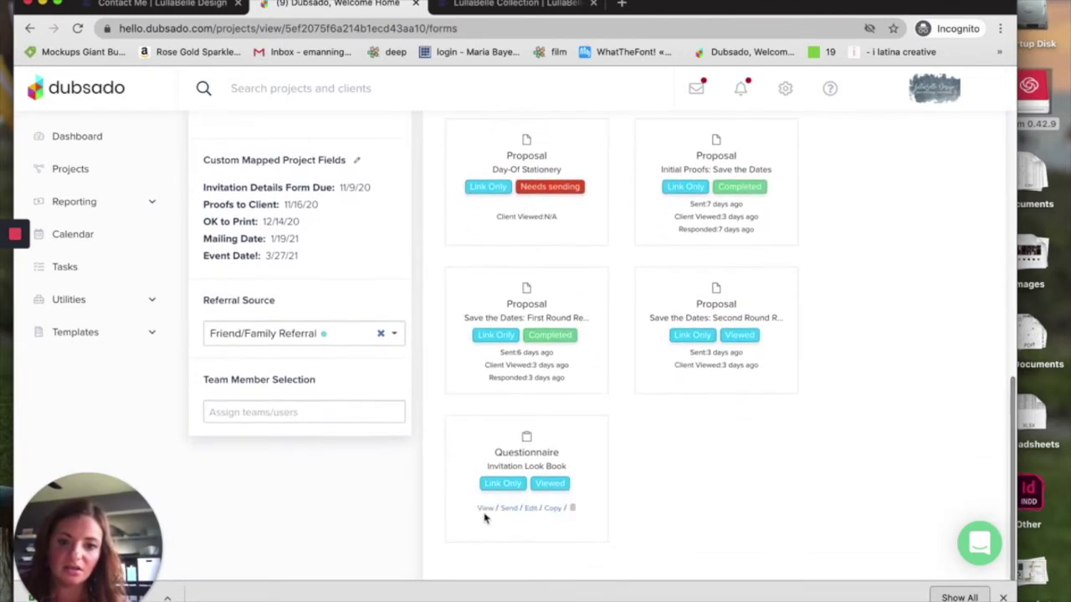
- View the Invitation Look Book questionnaire and examine its design aesthetic, color palette, comment fields and design details sketches
left_click(479, 509)
scroll(741, 342, "down", 10)
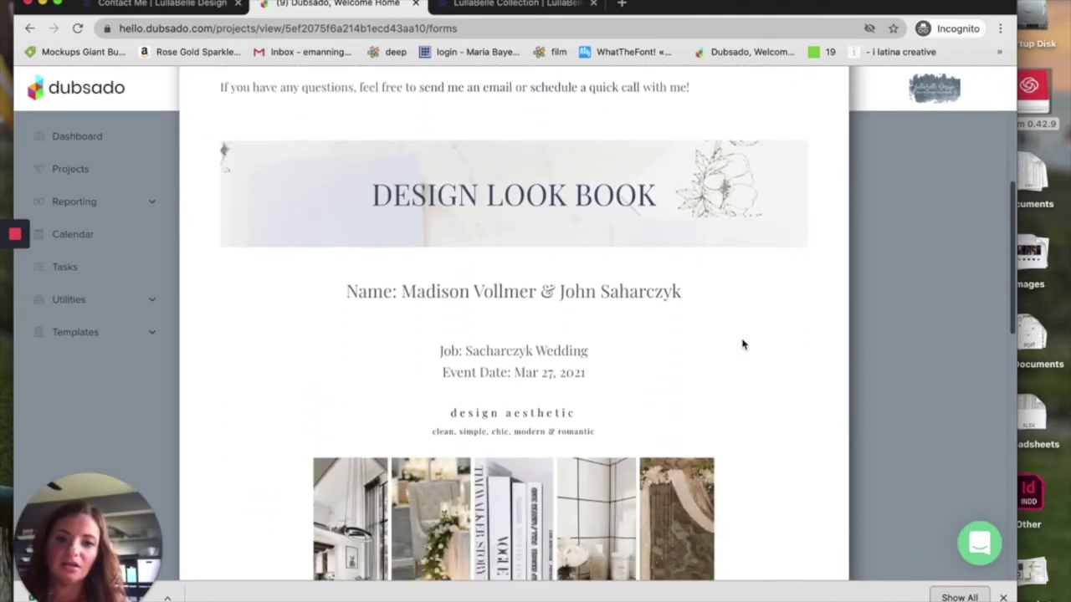
scroll(743, 344, "down", 2)
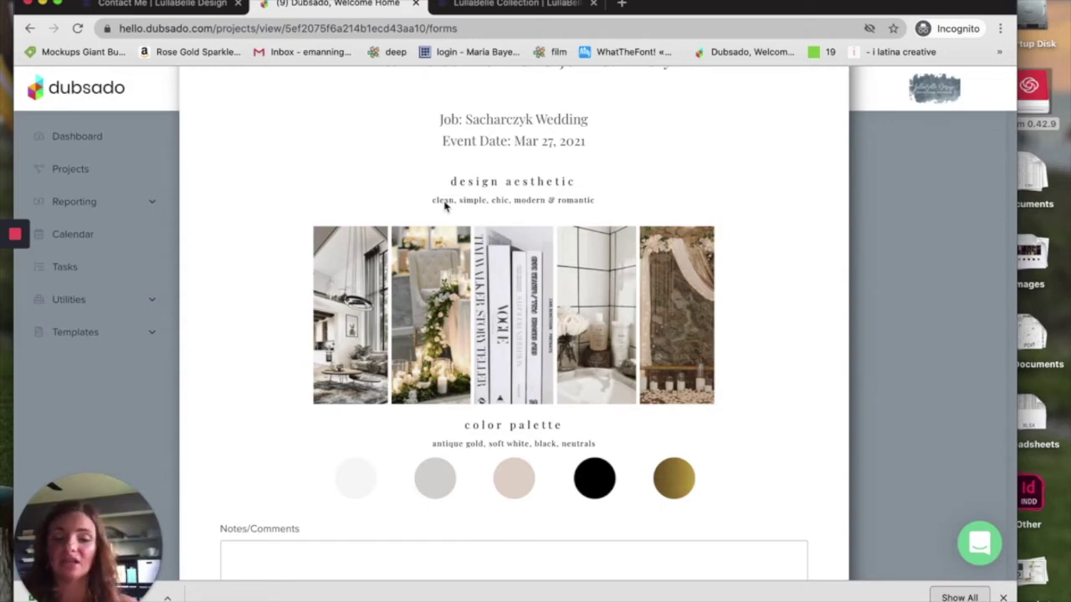
scroll(445, 206, "down", 5)
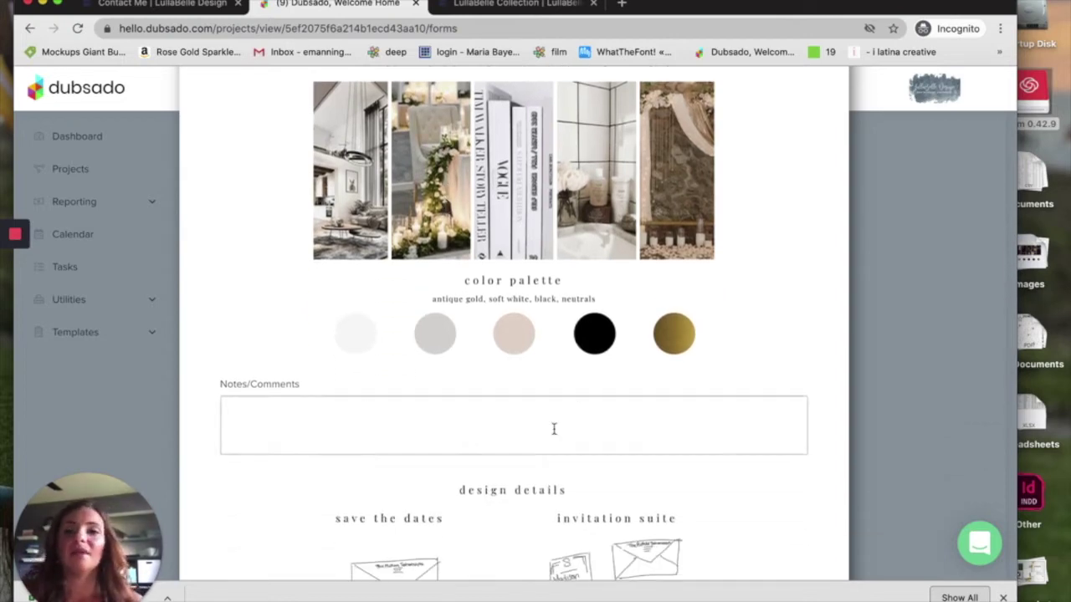
scroll(554, 429, "down", 9)
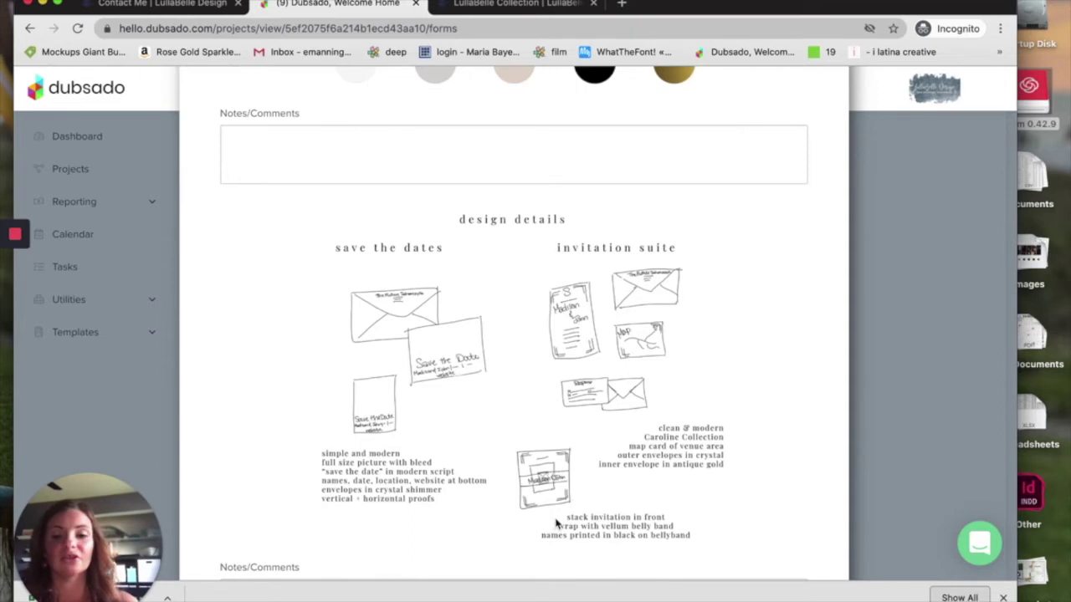
- Finish reviewing the look book's design details, close the preview, and check the project's client portal details and overview
scroll(578, 508, "down", 4)
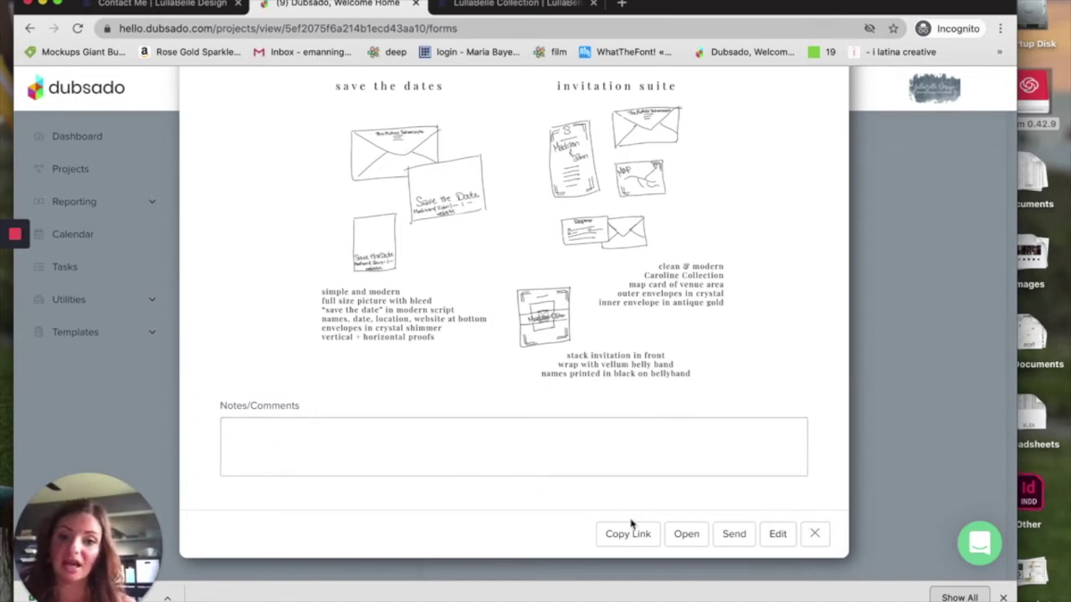
left_click(814, 534)
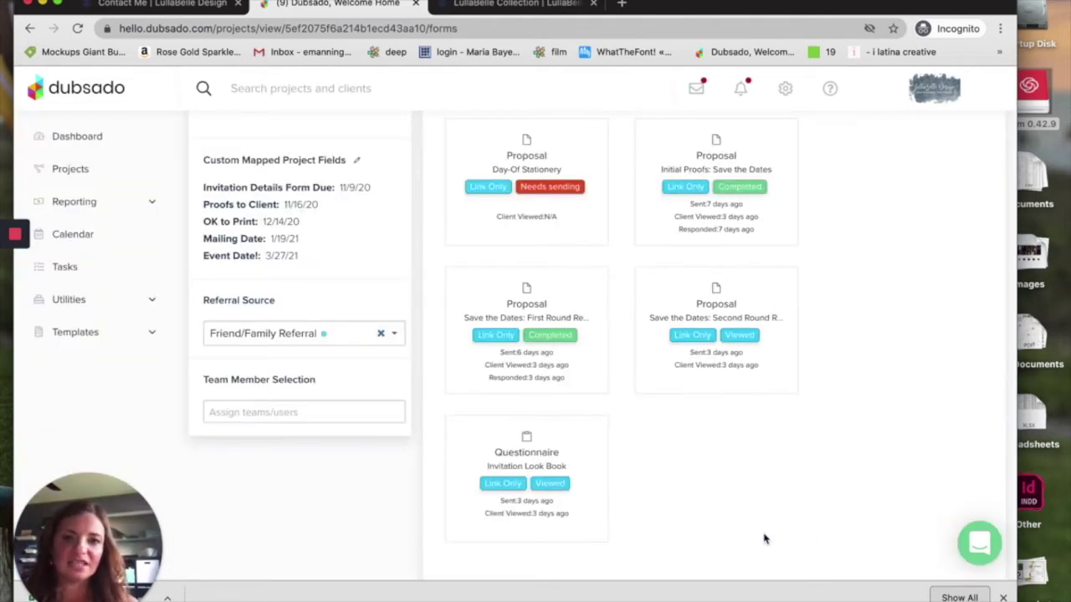
scroll(765, 537, "up", 1)
scroll(765, 540, "up", 7)
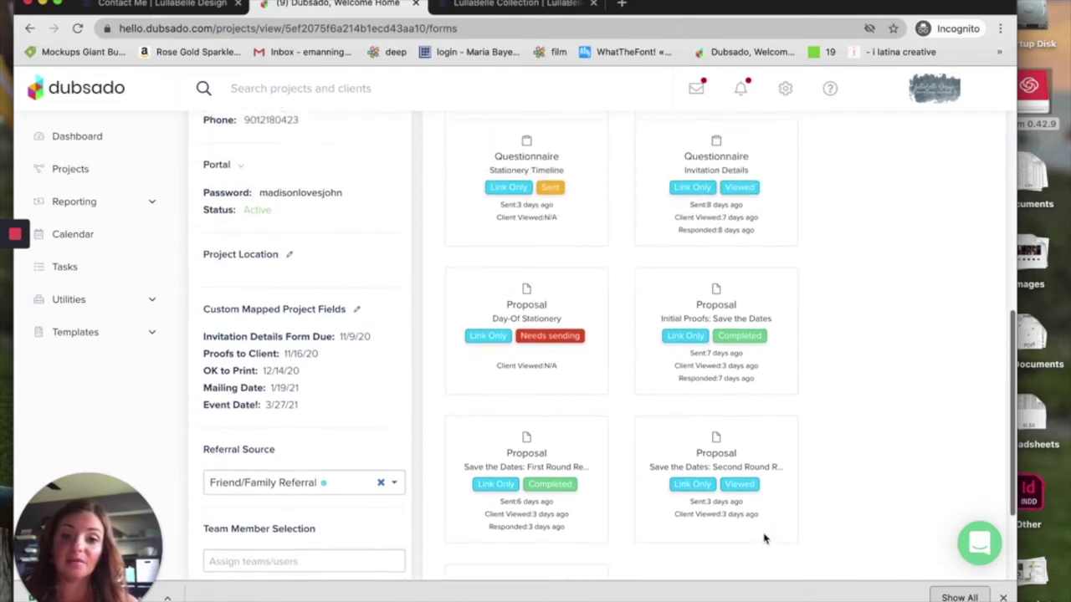
scroll(763, 527, "up", 1)
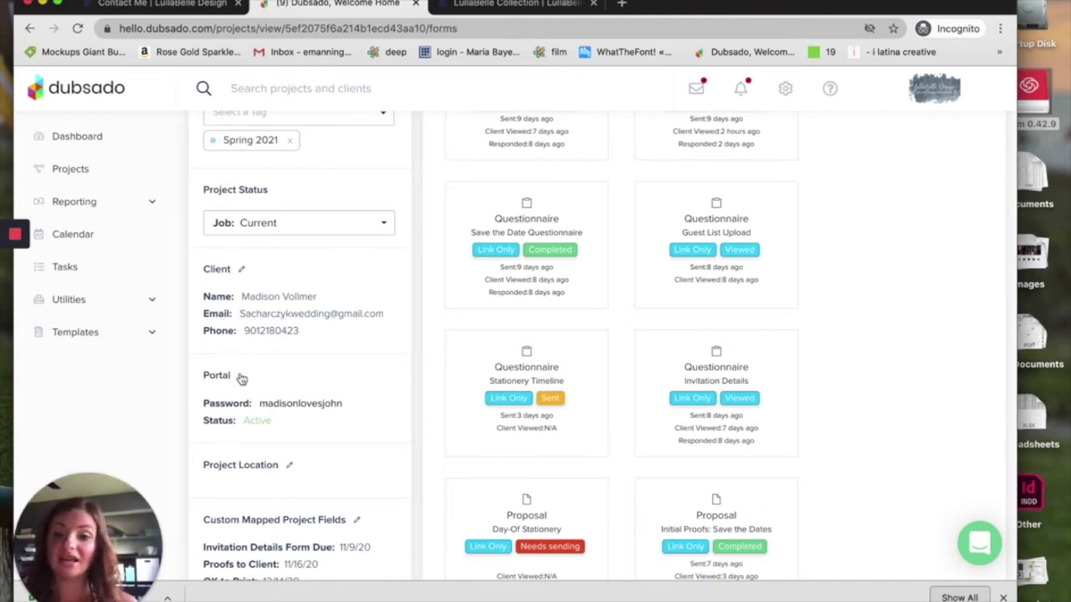
mouse_move(260, 404)
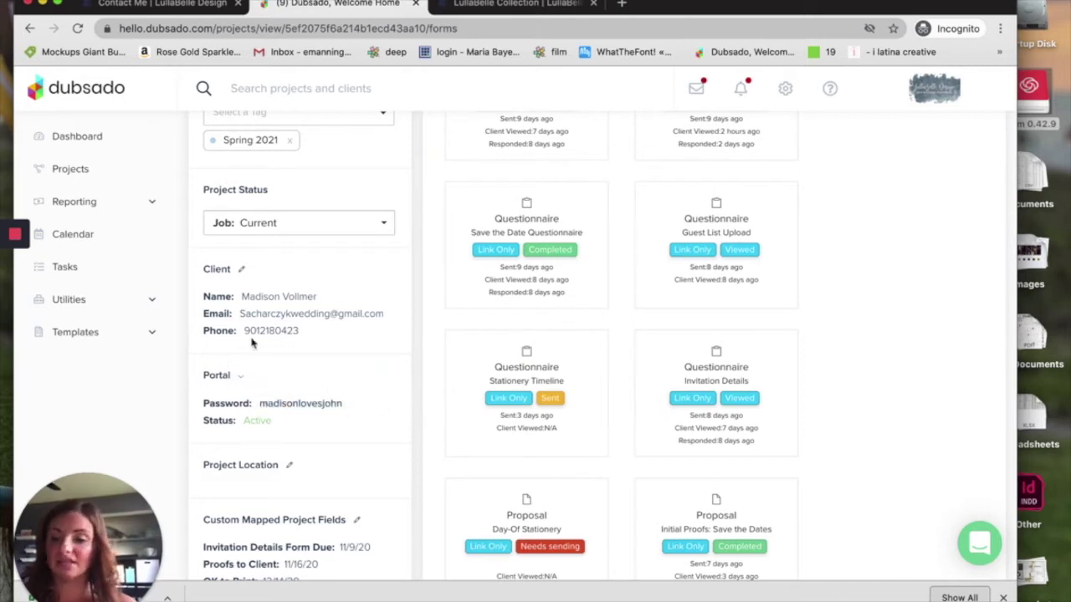
scroll(362, 310, "up", 3)
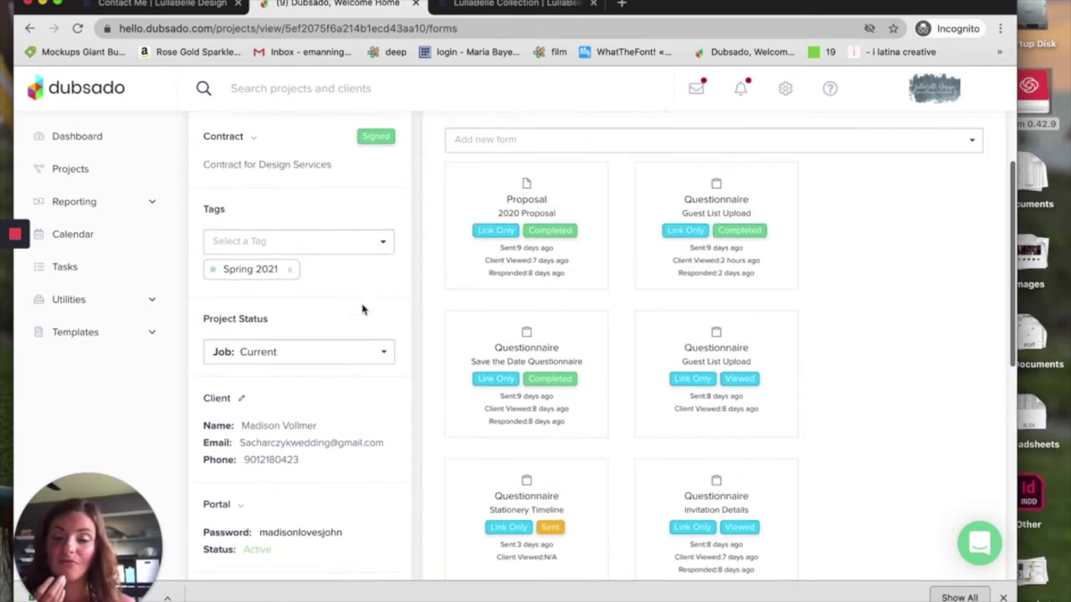
scroll(362, 310, "up", 3)
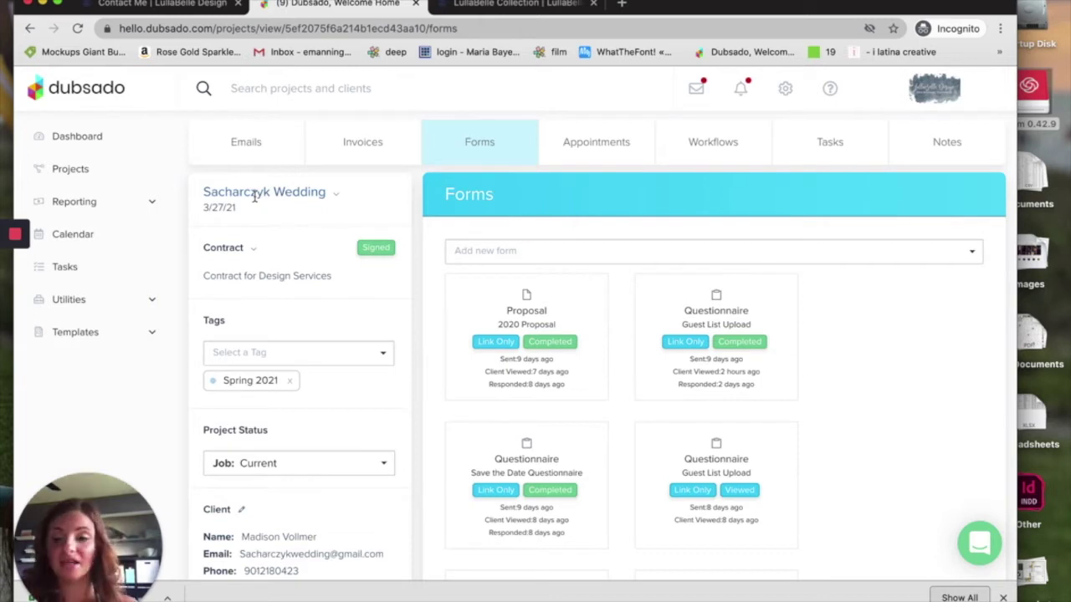
- Return to the current jobs, reopen the wedding project dated 3/27/21 and look through its forms
left_click(94, 166)
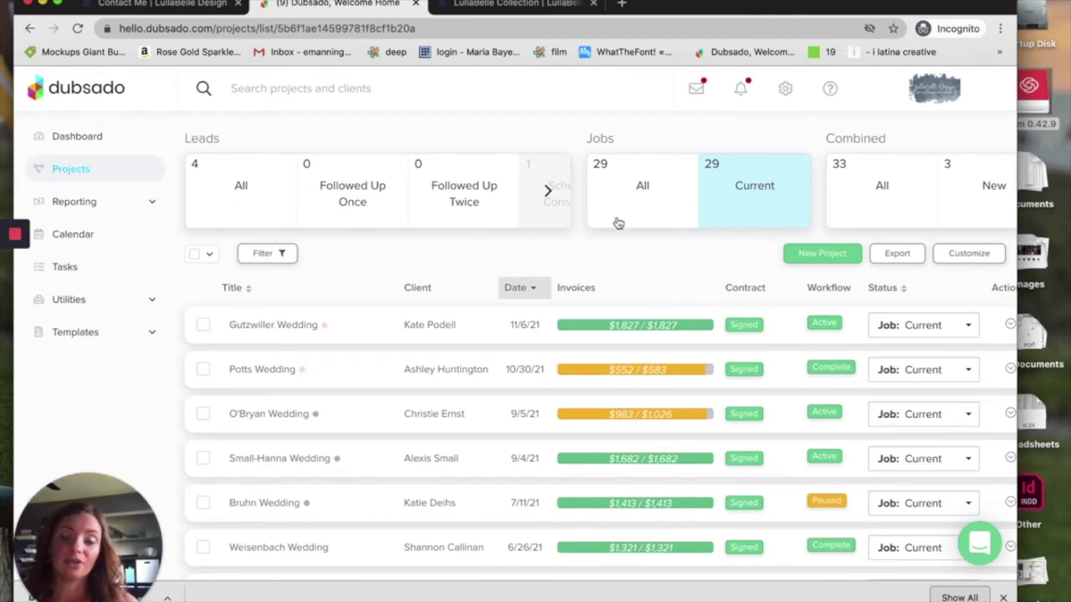
left_click(84, 335)
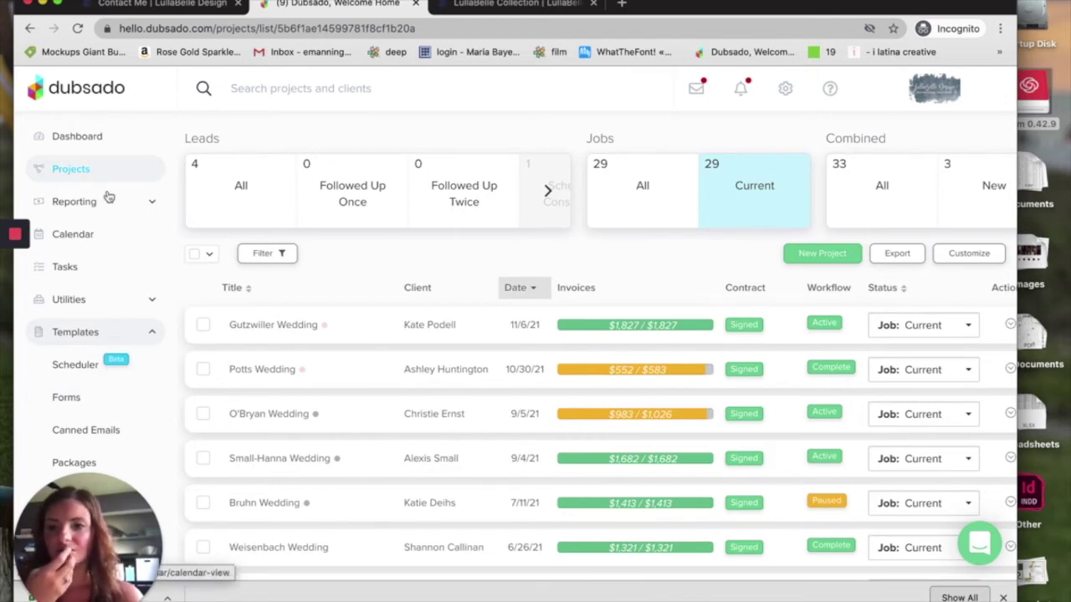
scroll(455, 350, "down", 5)
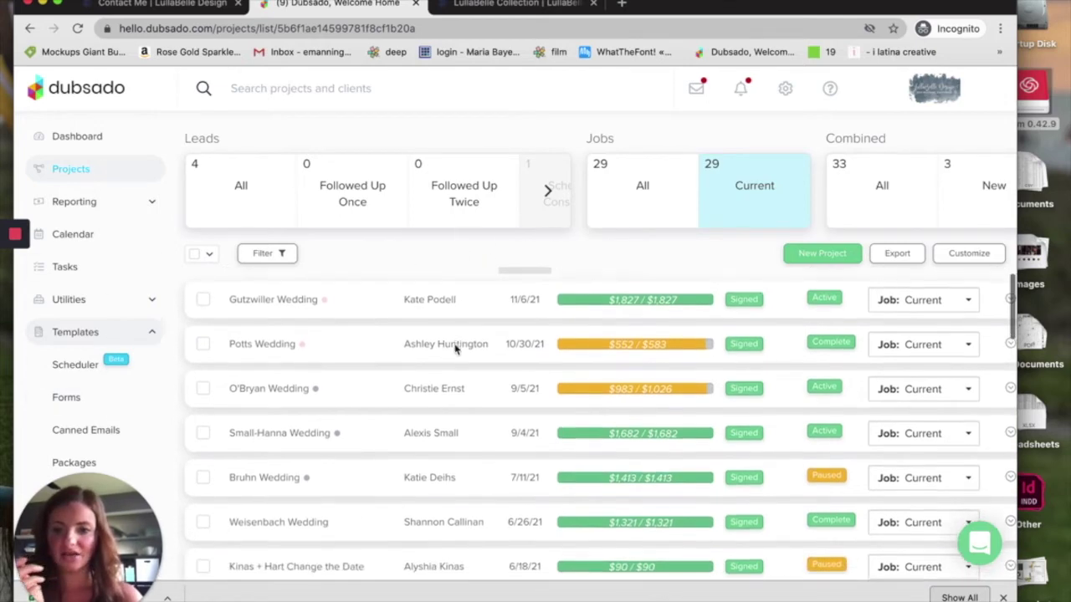
scroll(425, 428, "down", 1)
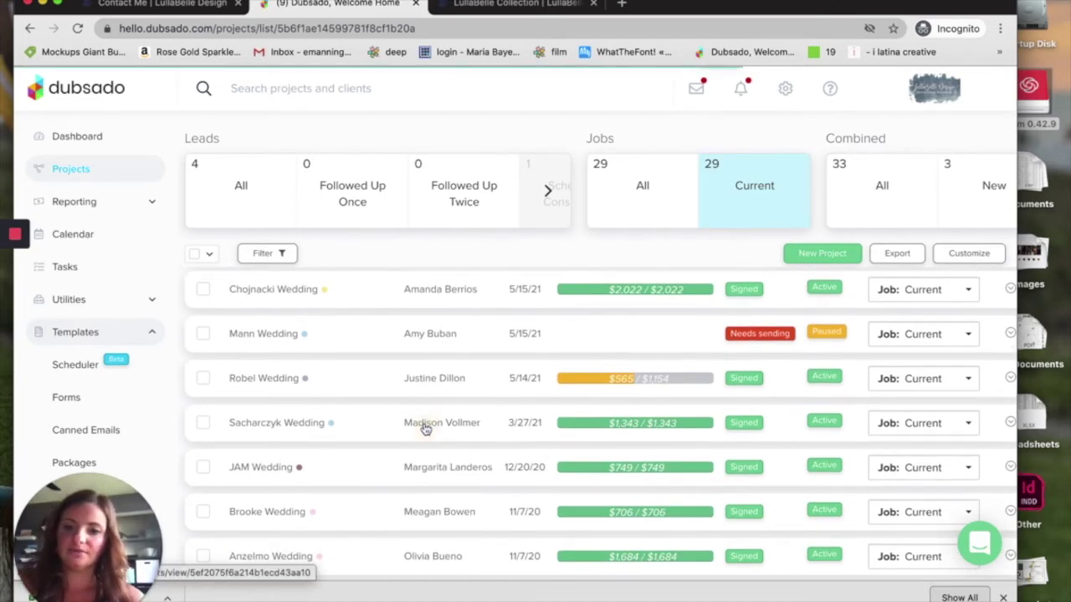
left_click(425, 428)
left_click(490, 138)
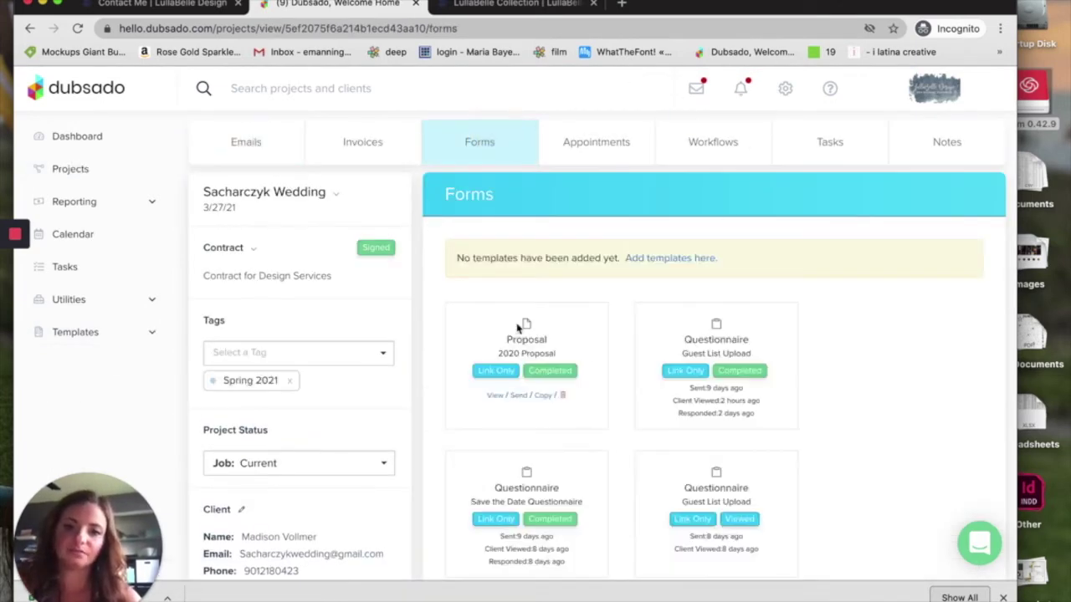
scroll(552, 360, "down", 1)
scroll(664, 501, "down", 2)
mouse_move(731, 285)
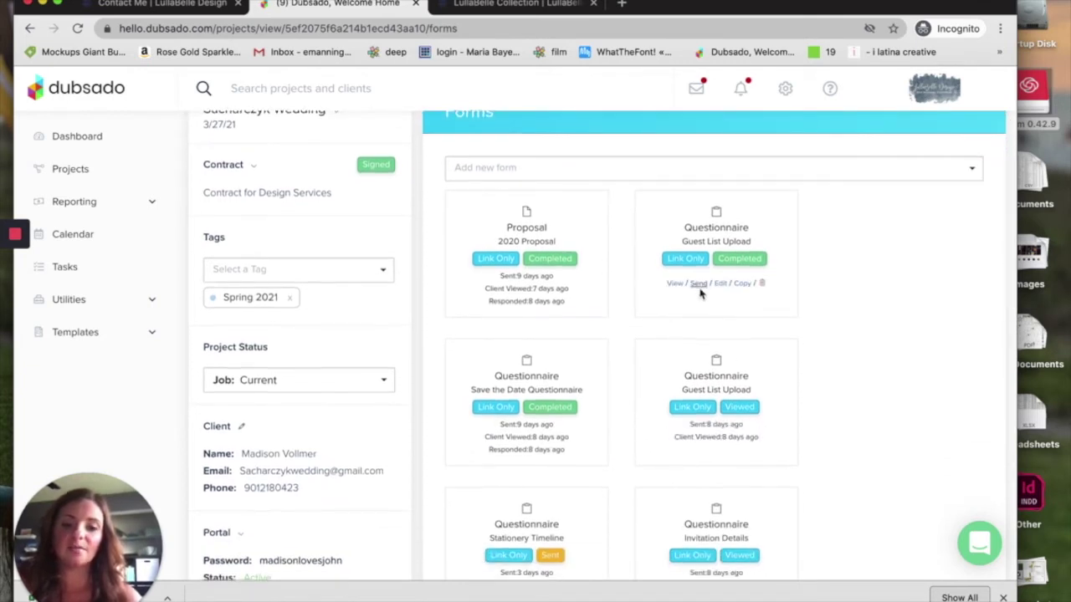
scroll(701, 293, "down", 5)
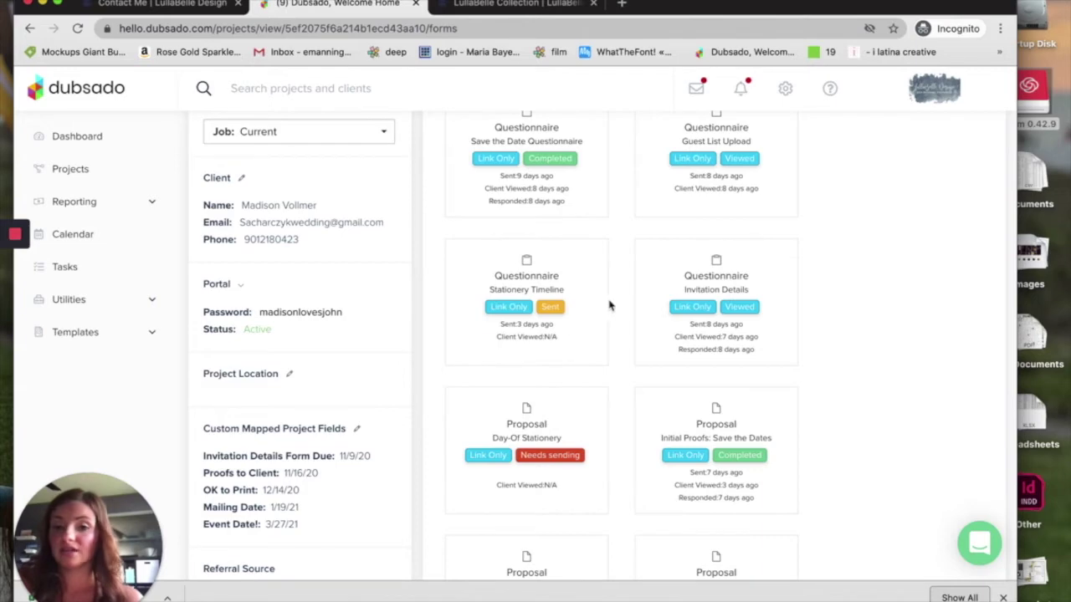
- Preview the Stationery Timeline questionnaire and review its 2020 save-the-date and invitation deadlines
left_click(484, 335)
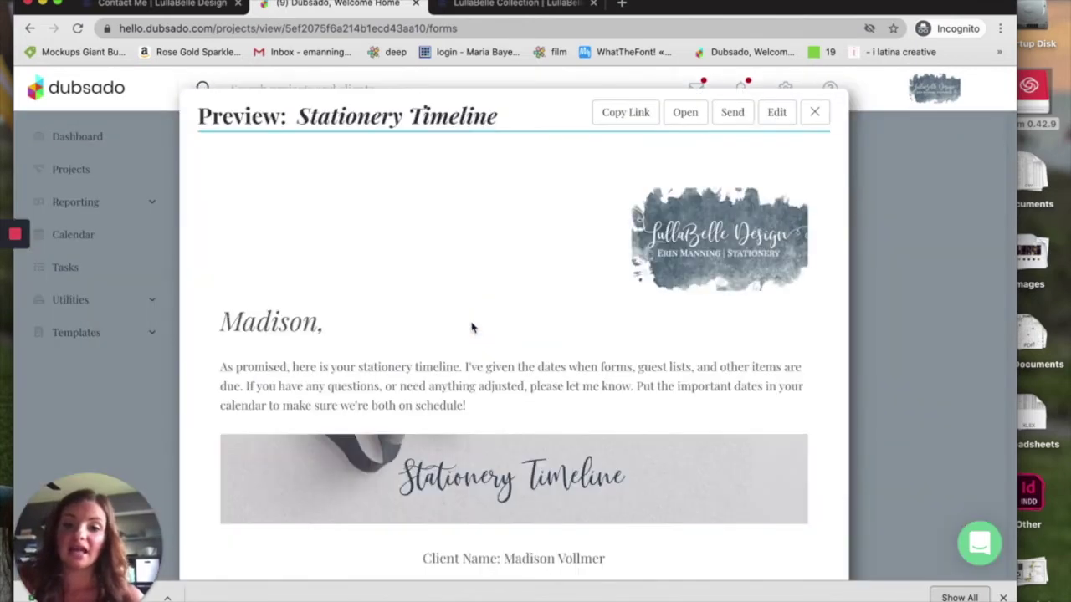
scroll(471, 326, "down", 10)
scroll(471, 326, "up", 3)
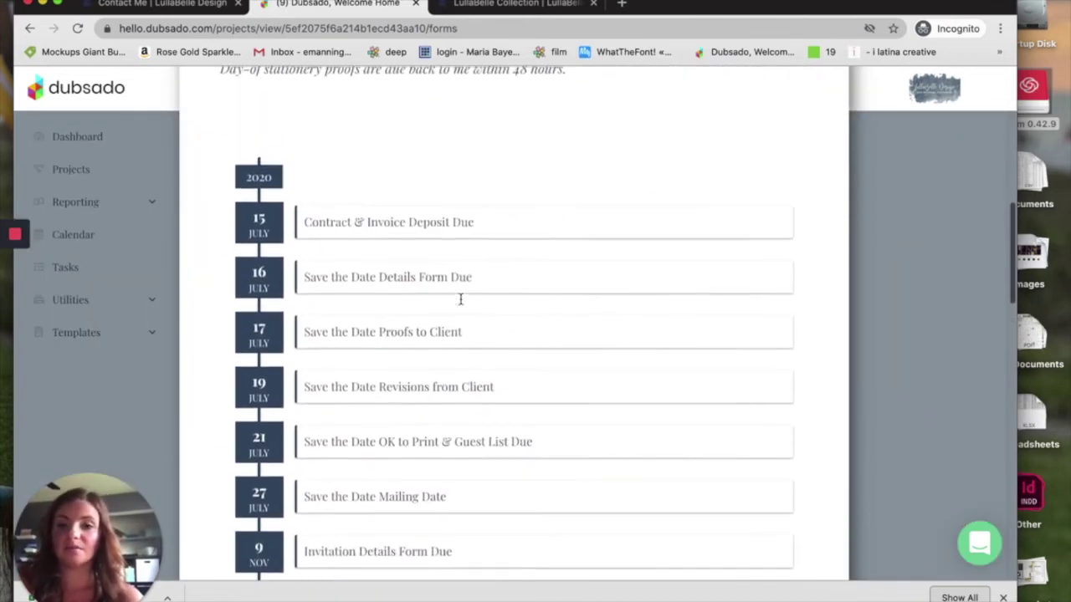
scroll(325, 363, "up", 1)
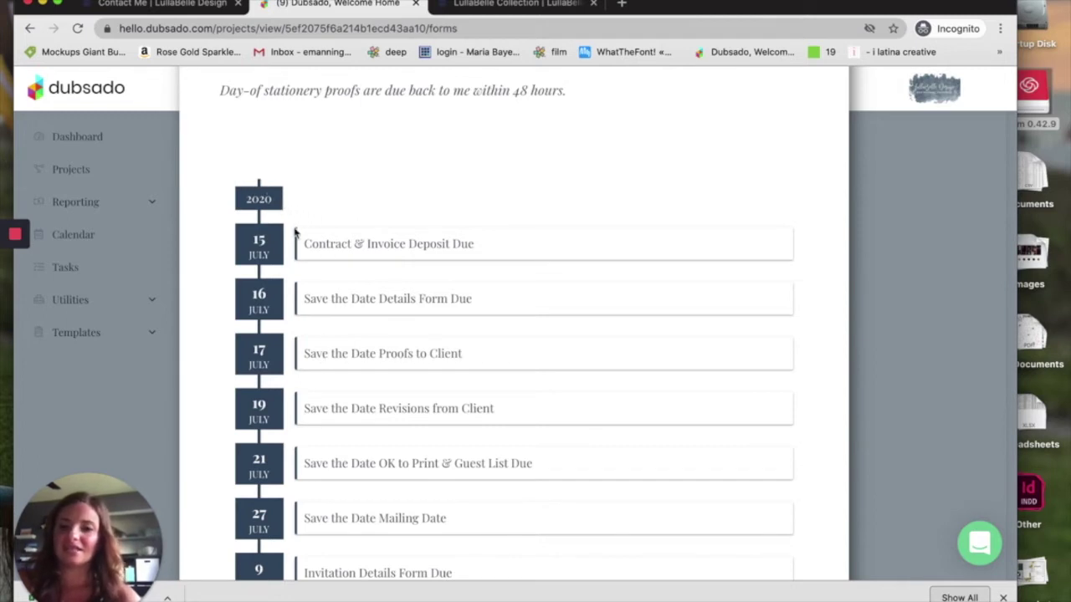
scroll(326, 303, "down", 8)
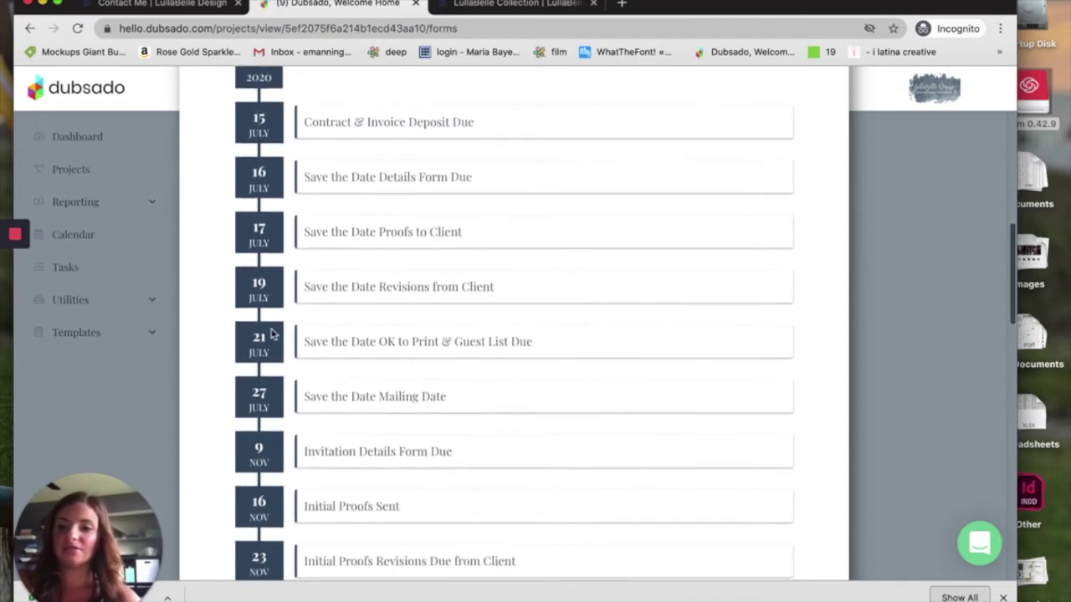
scroll(326, 303, "down", 8)
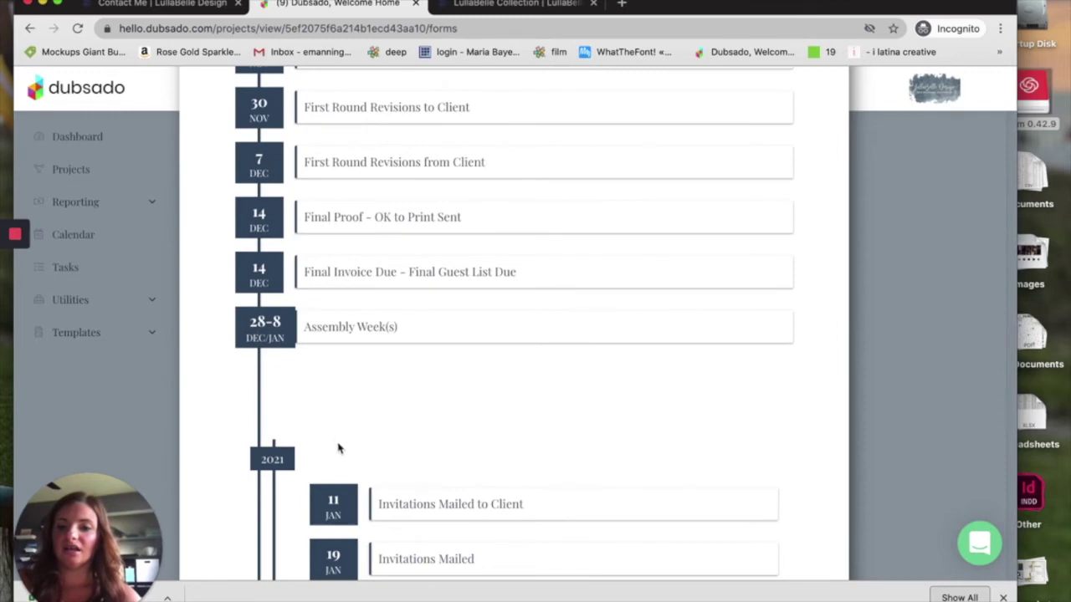
- Review the timeline's 2021 mailing and day-of stationery dates through the wedding day, and close the preview
scroll(337, 440, "down", 3)
scroll(339, 448, "down", 1)
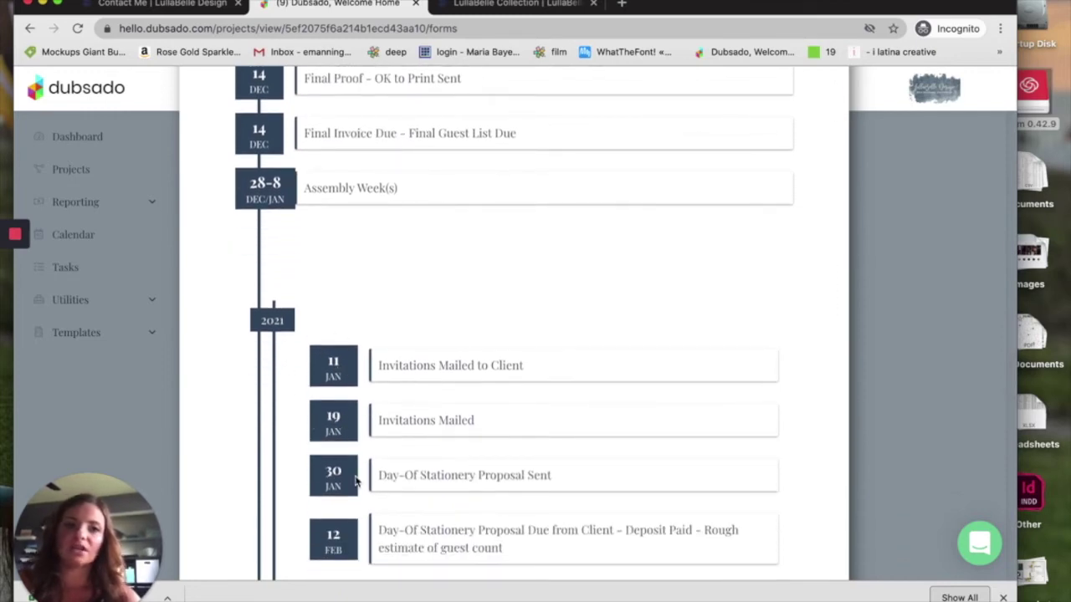
scroll(356, 481, "down", 3)
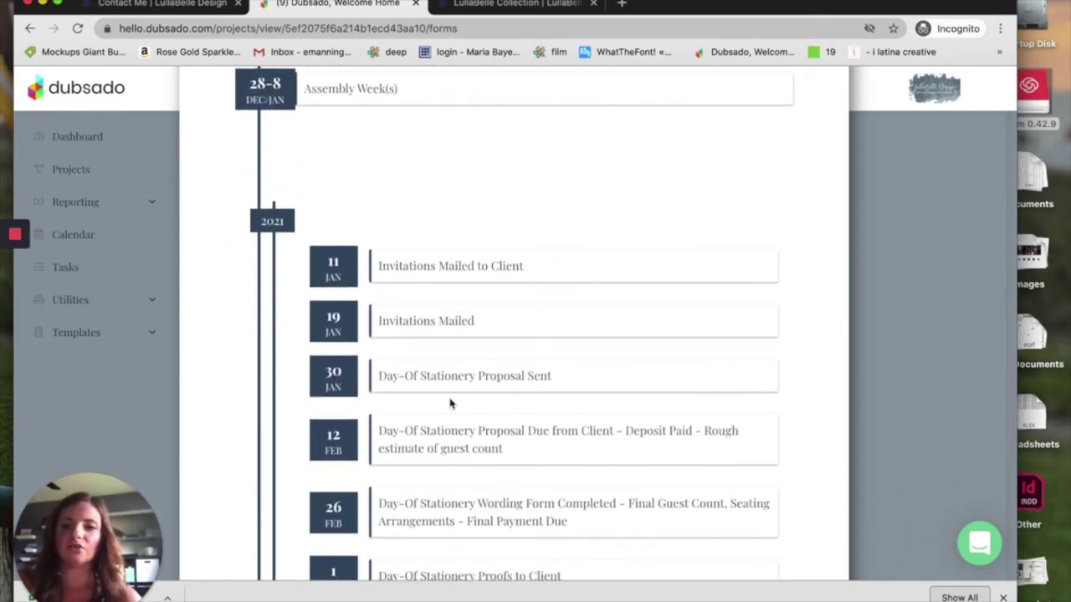
scroll(474, 355, "down", 4)
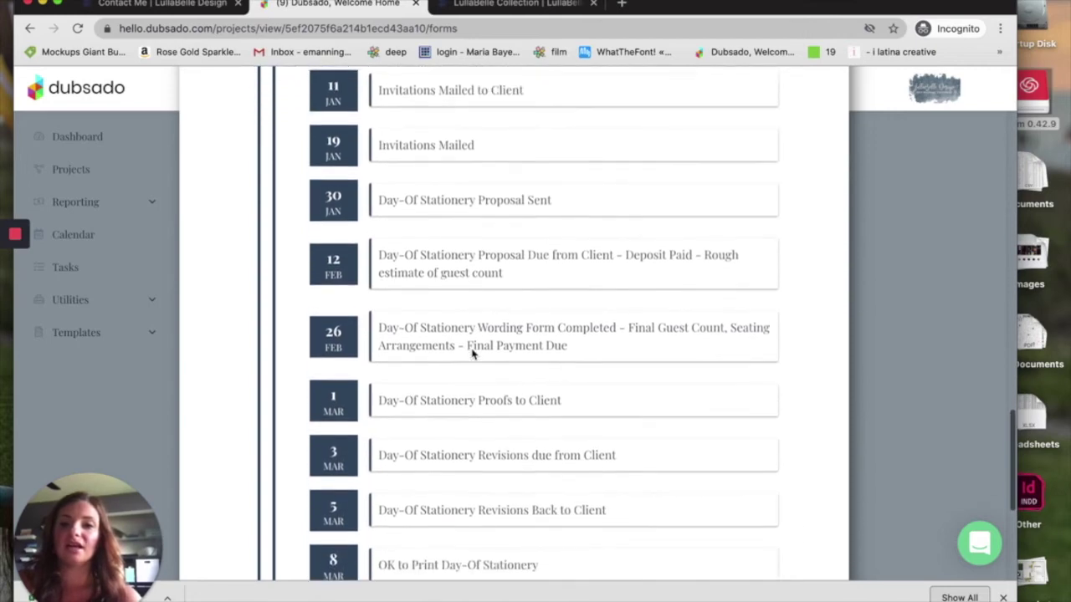
scroll(527, 377, "down", 10)
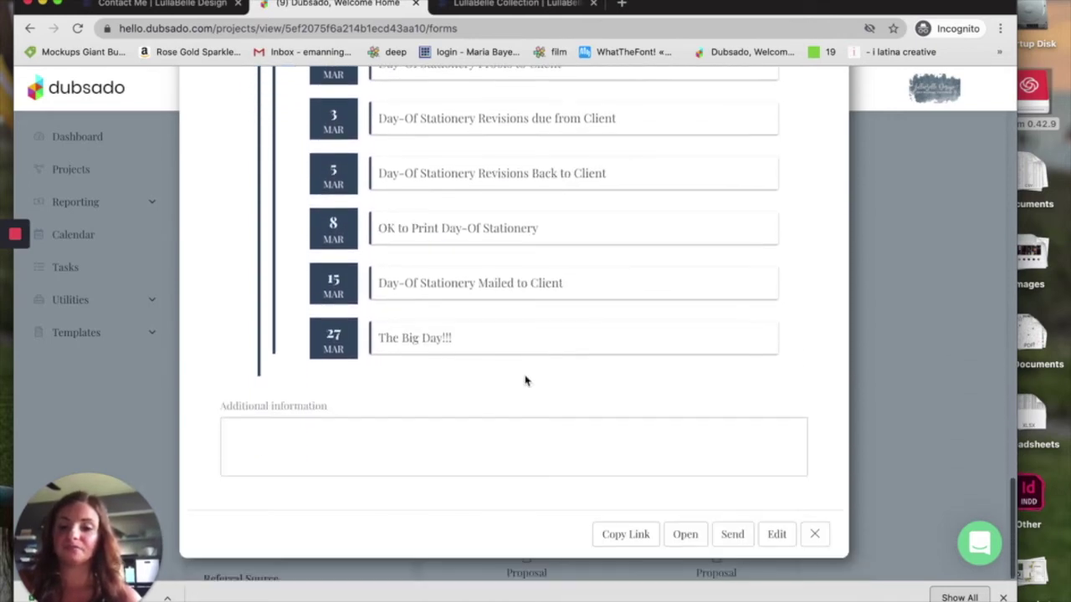
left_click(815, 534)
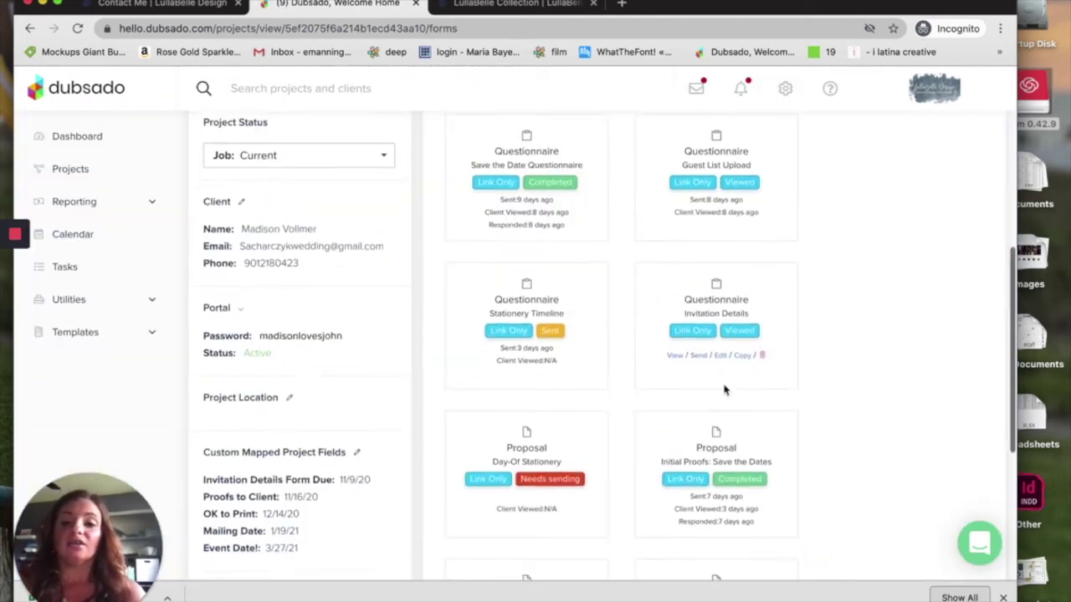
- Check the project's custom mapped date fields and review the list of project mapped fields in the brand settings
scroll(724, 388, "down", 4)
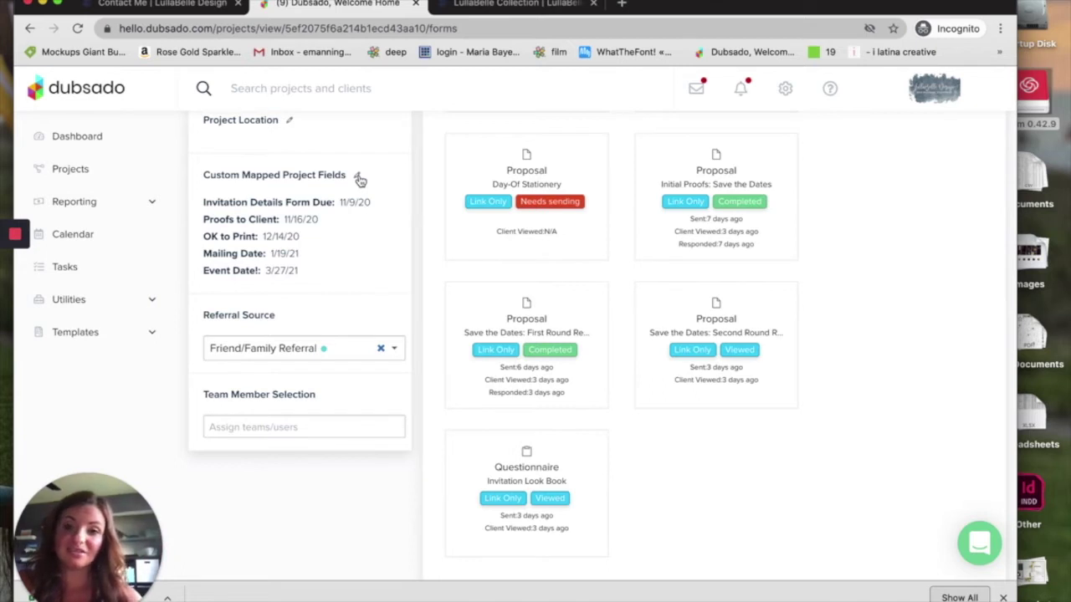
scroll(413, 240, "up", 1)
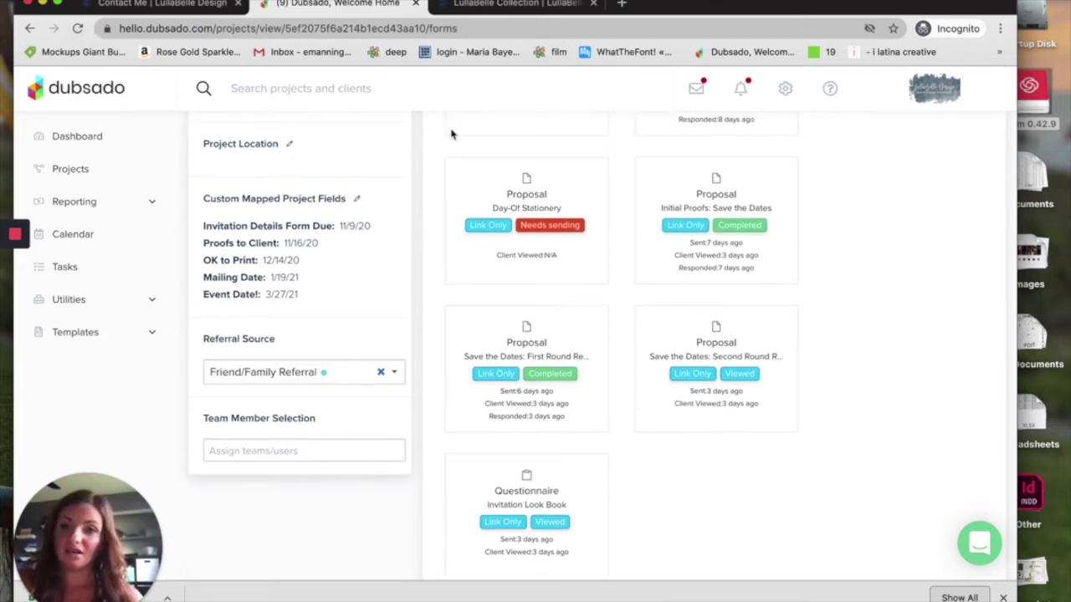
left_click(783, 97)
left_click(283, 429)
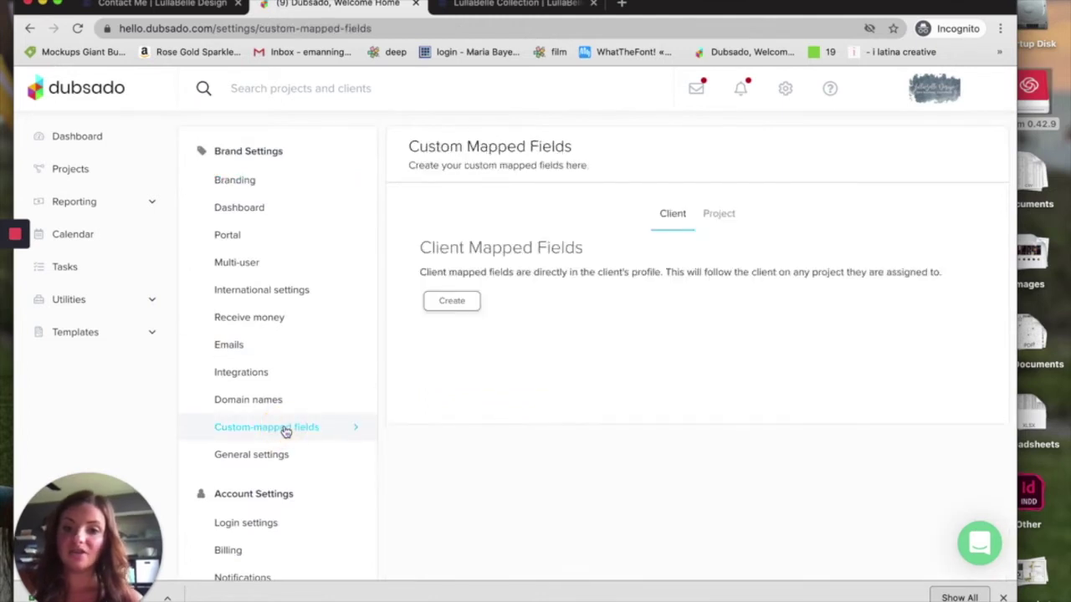
left_click(715, 215)
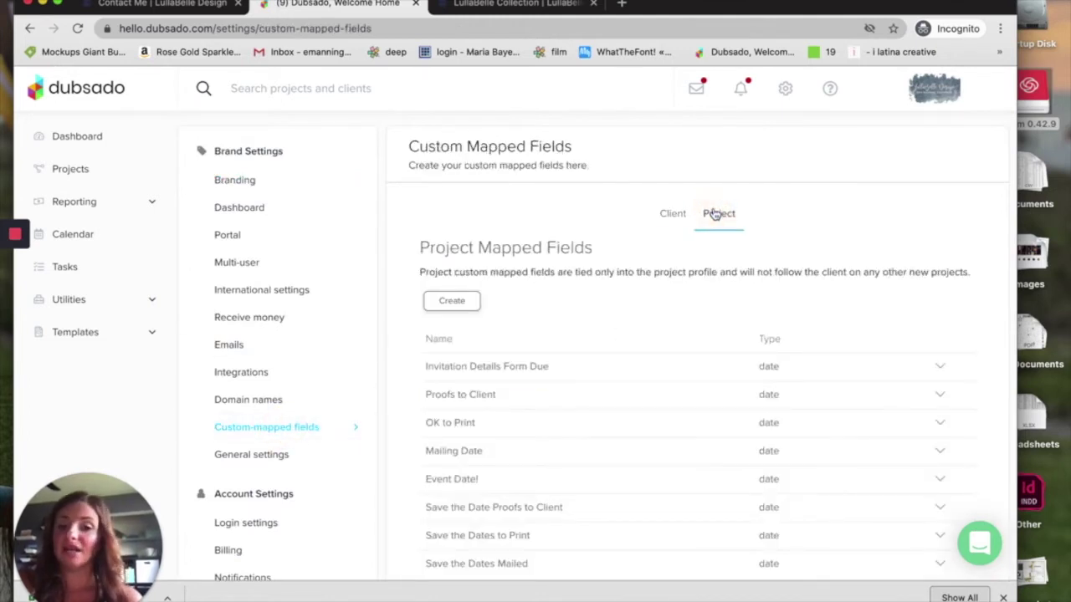
scroll(508, 379, "down", 2)
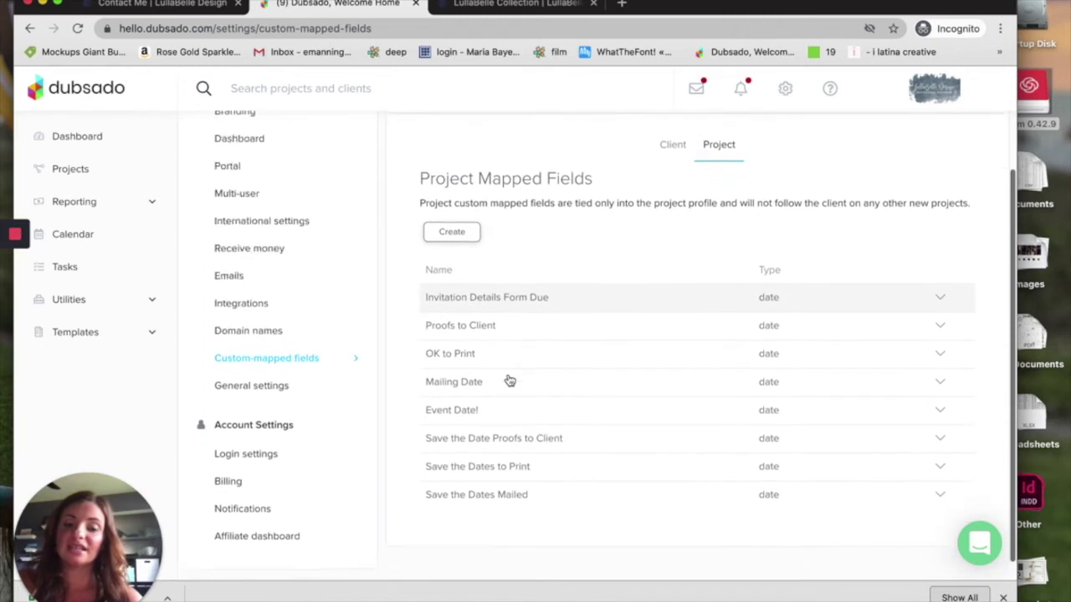
scroll(509, 381, "down", 1)
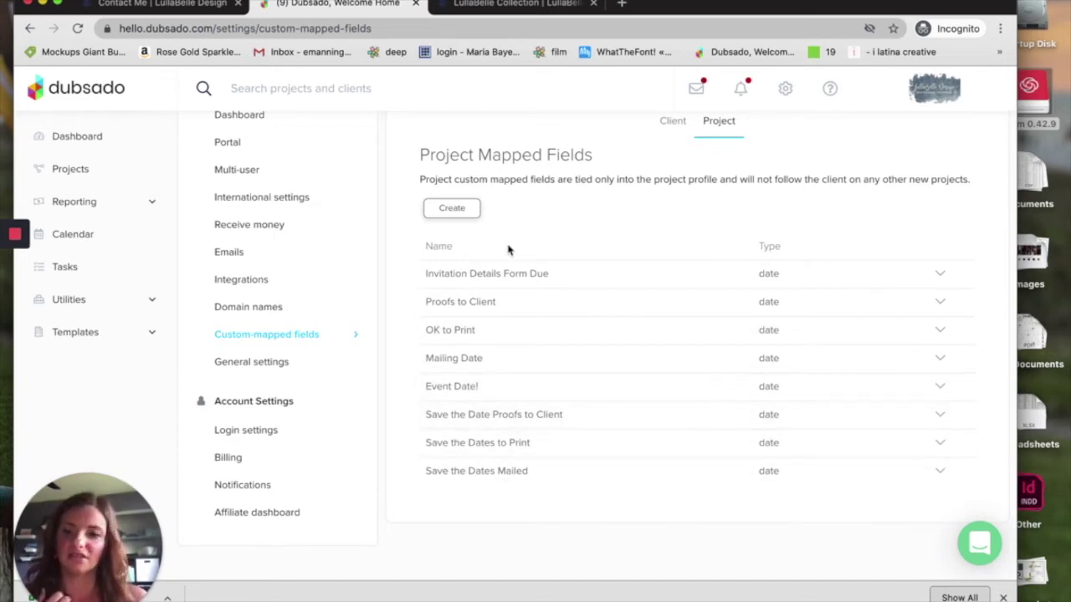
scroll(508, 251, "up", 3)
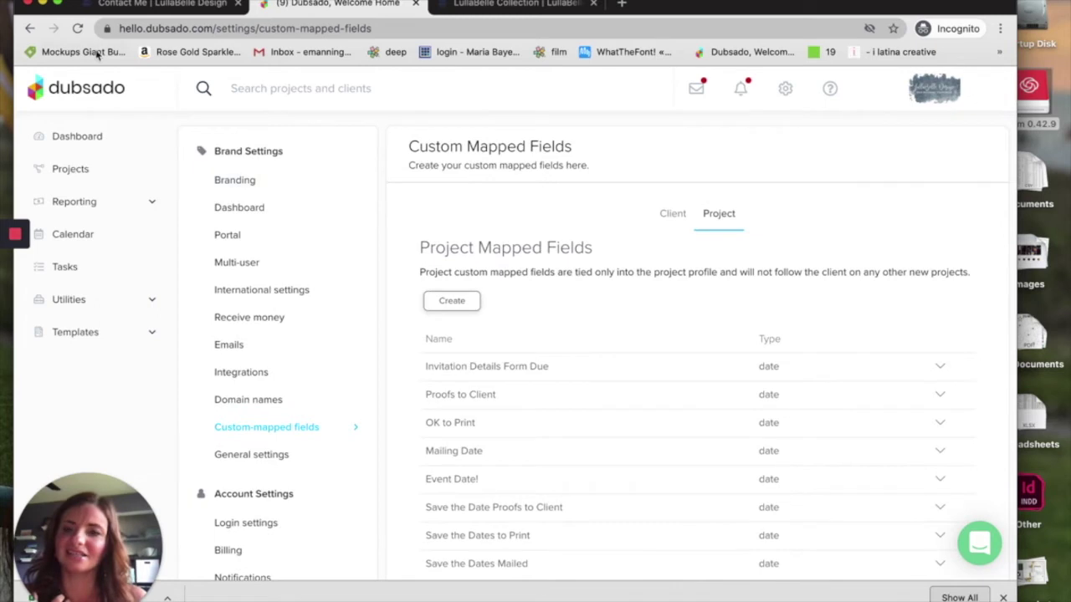
- Reopen the wedding project dated 3/27/21 from the current jobs and reload its page
left_click(75, 170)
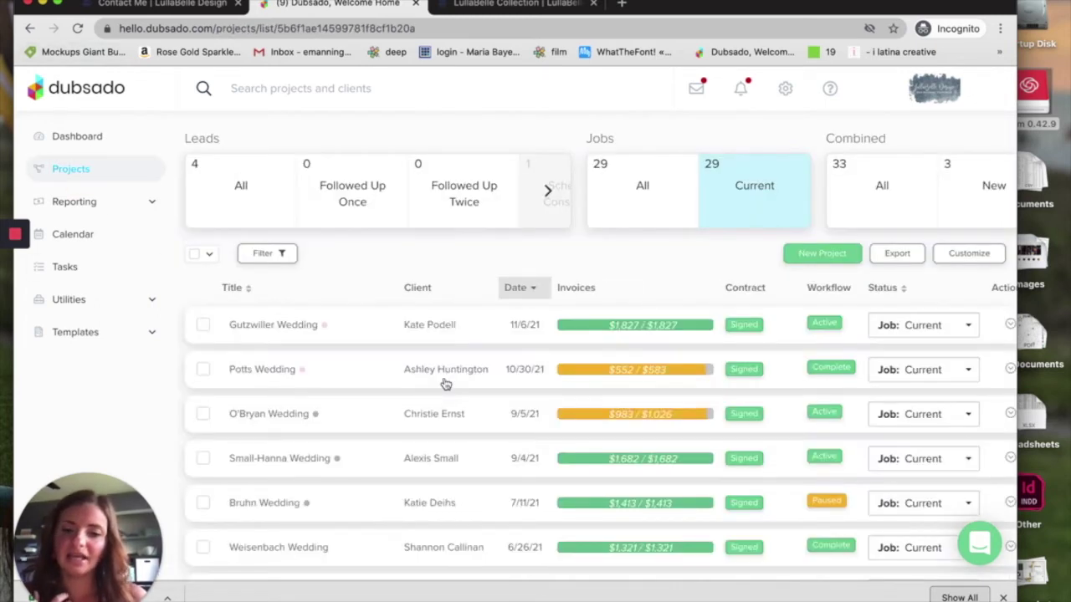
scroll(446, 384, "down", 5)
scroll(446, 384, "down", 3)
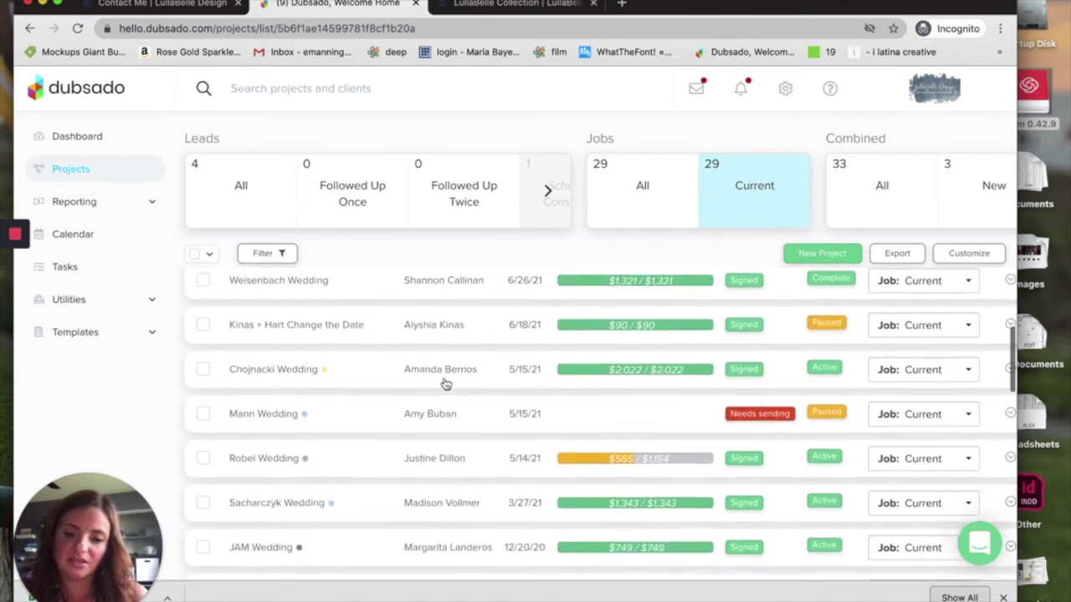
left_click(445, 469)
scroll(378, 452, "down", 5)
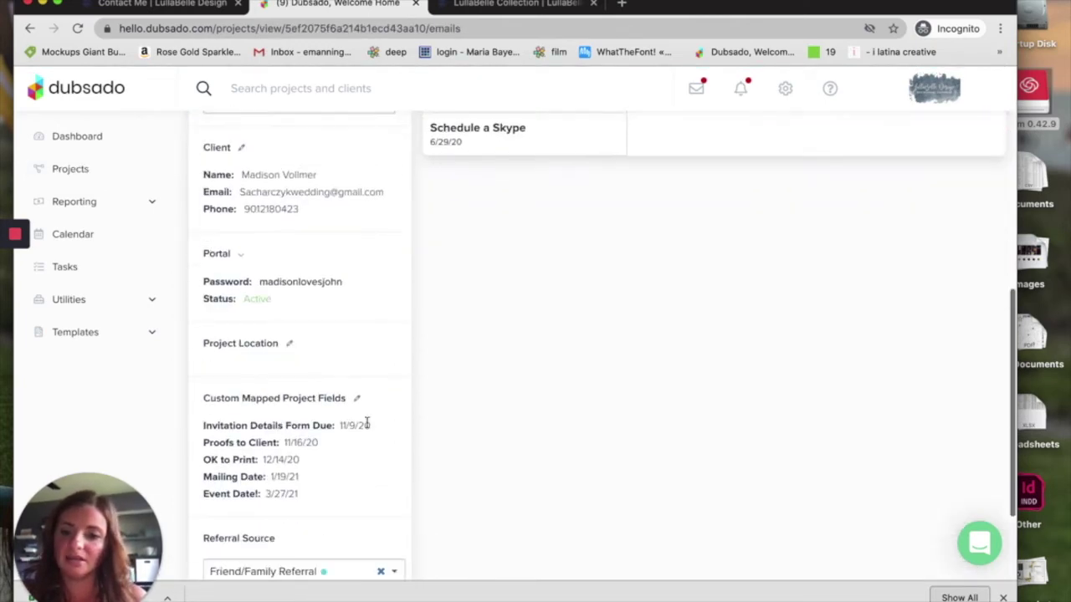
left_click(77, 29)
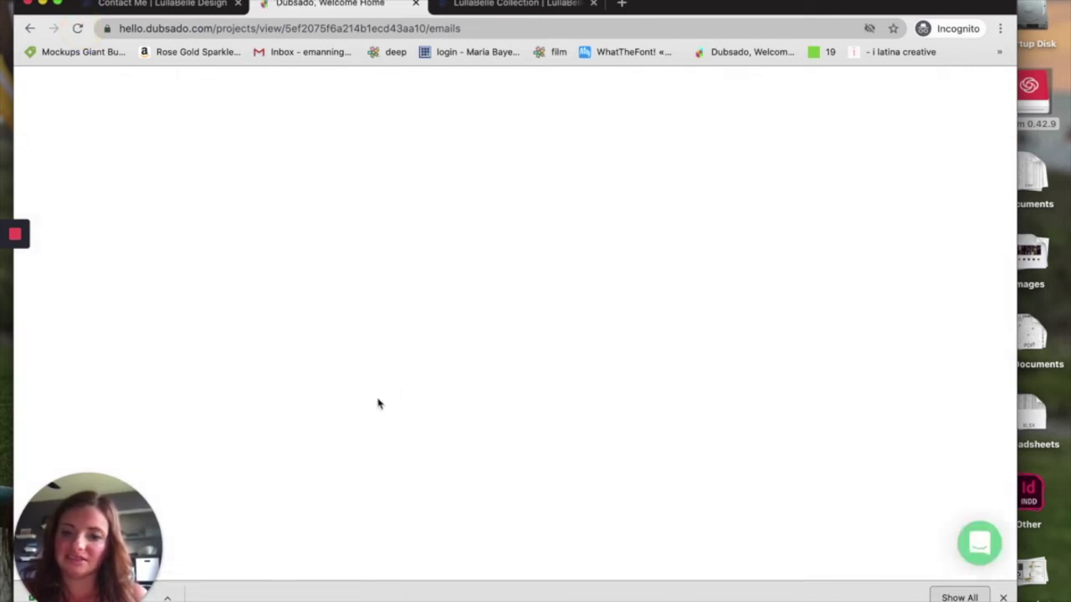
- Edit the project's custom mapped fields, setting the Save the Date Proofs to Client date to 7/15/20
scroll(377, 401, "down", 6)
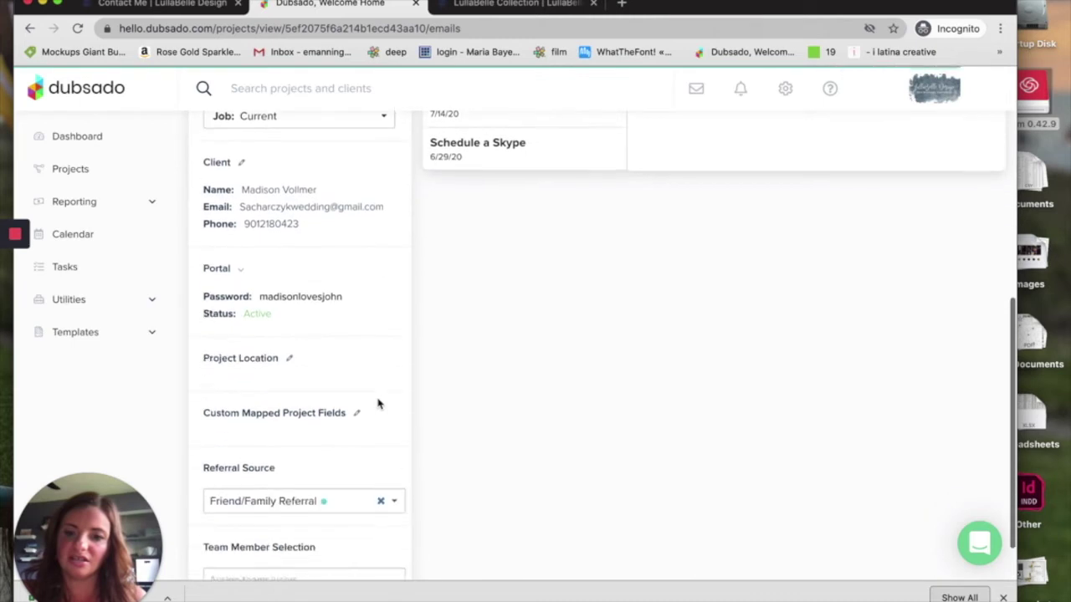
left_click(356, 301)
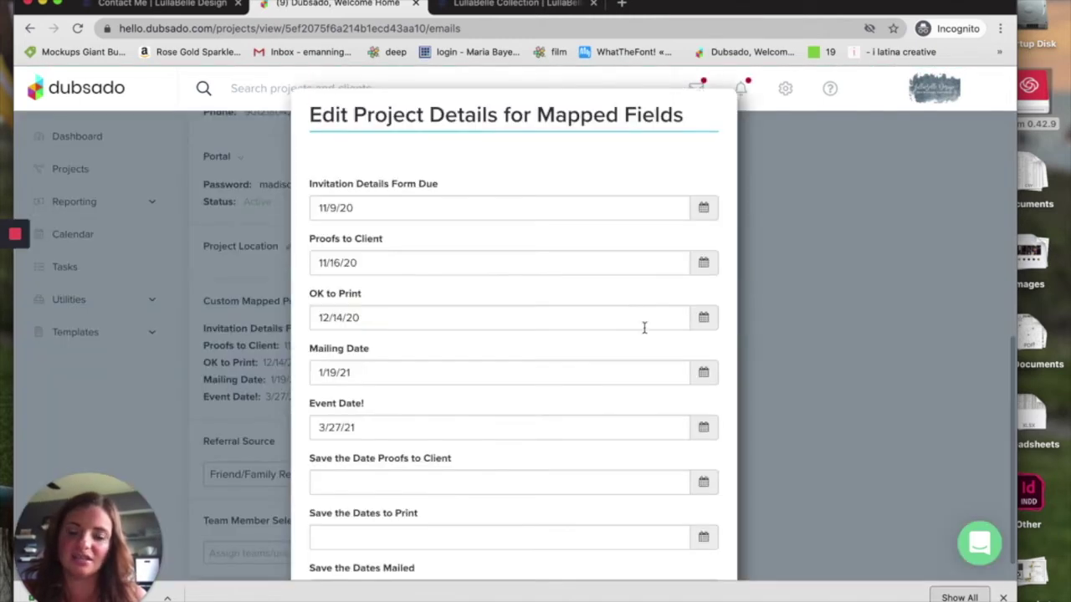
scroll(636, 326, "down", 3)
scroll(630, 328, "down", 1)
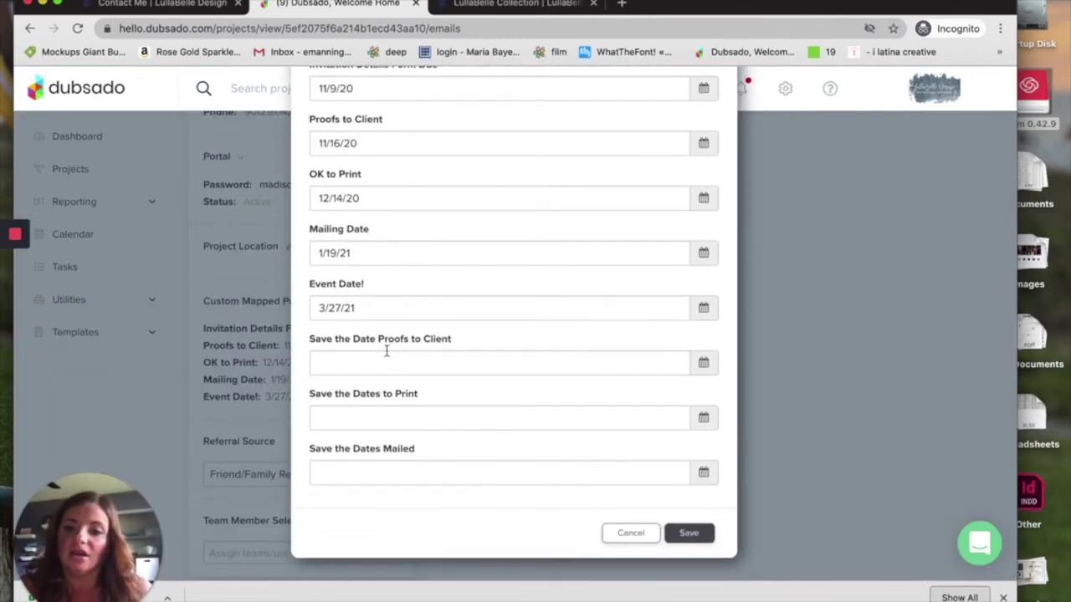
left_click(702, 366)
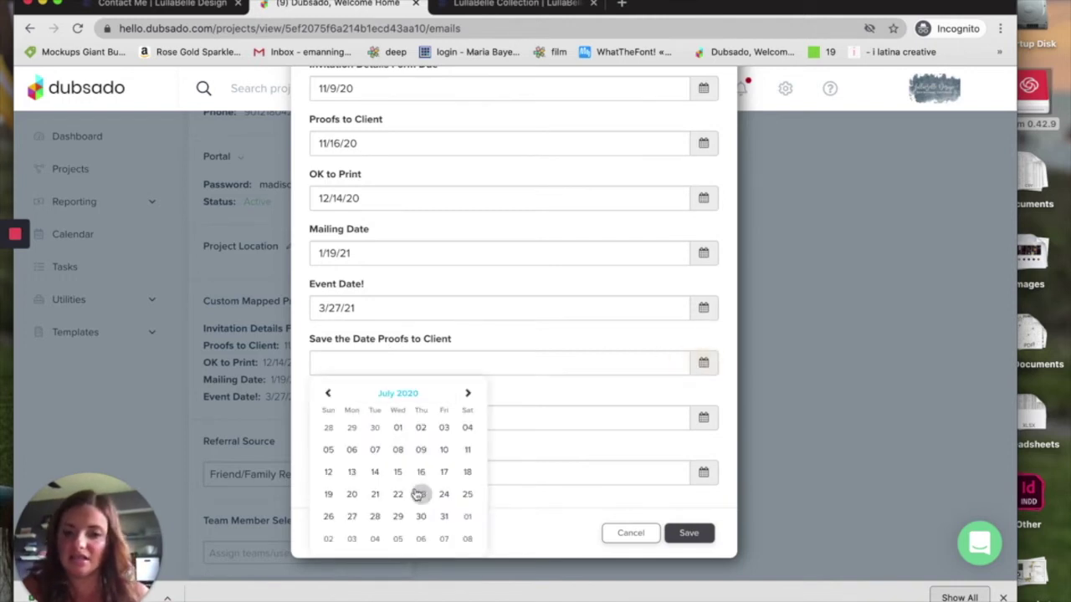
left_click(398, 472)
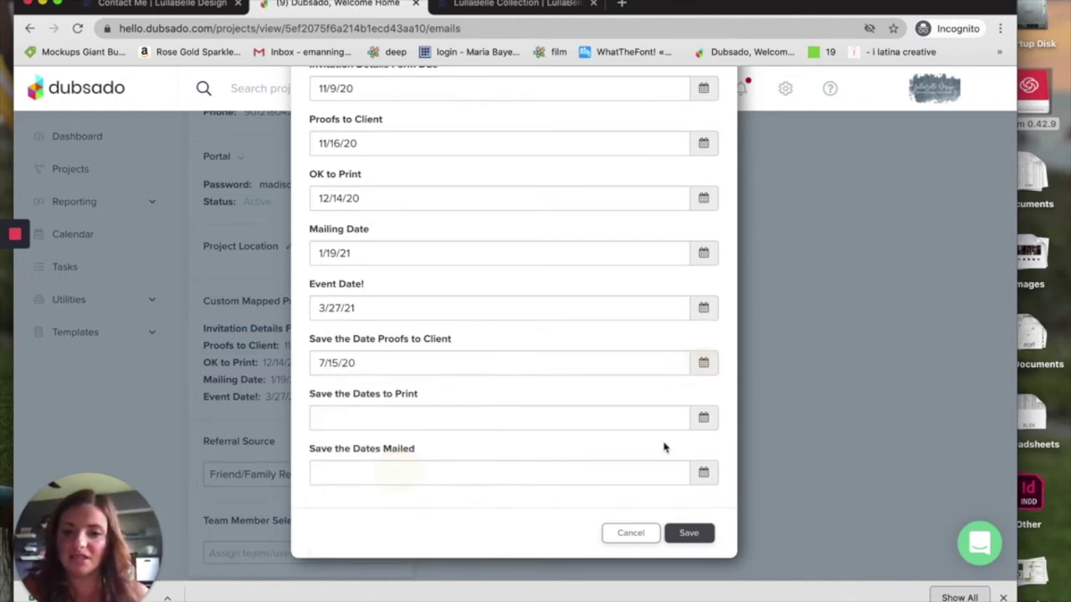
- Set Save the Dates to Print to 7/21/20 and Save the Dates Mailed to 8/3/20, and save the mapped fields
left_click(703, 417)
left_click(381, 548)
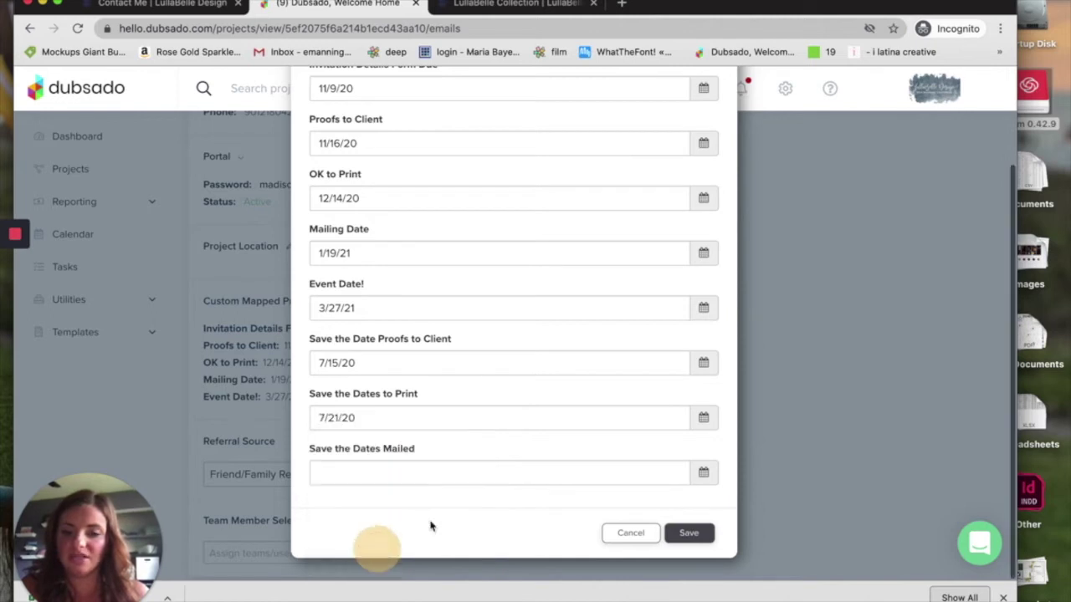
left_click(702, 474)
left_click(468, 478)
left_click(352, 534)
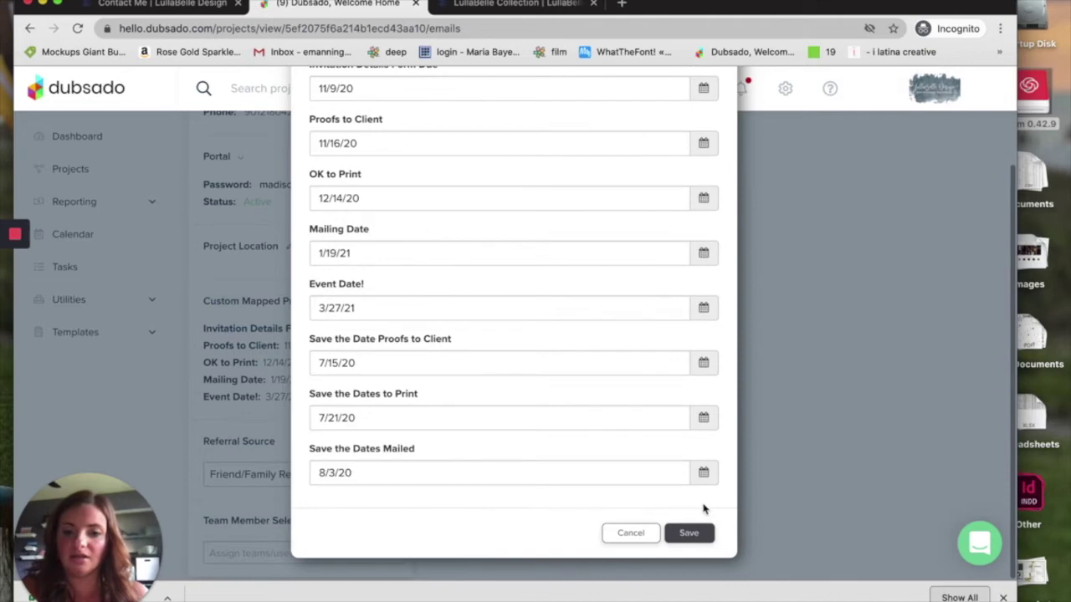
left_click(691, 532)
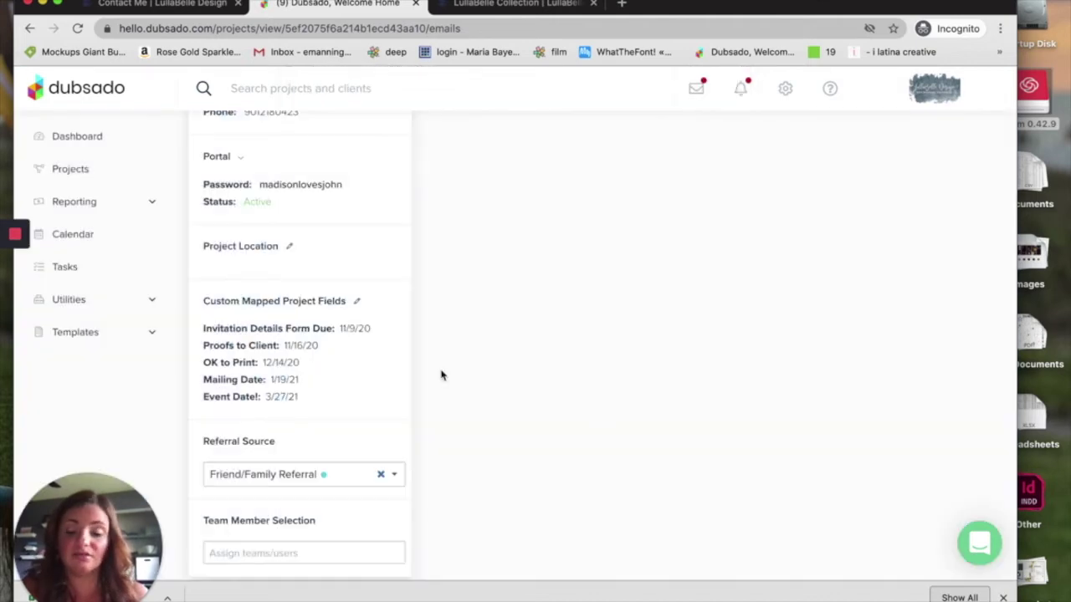
- Find the Initial Proofs: Save the Dates proposal among the project's forms and preview it
scroll(432, 389, "down", 1)
scroll(317, 354, "up", 10)
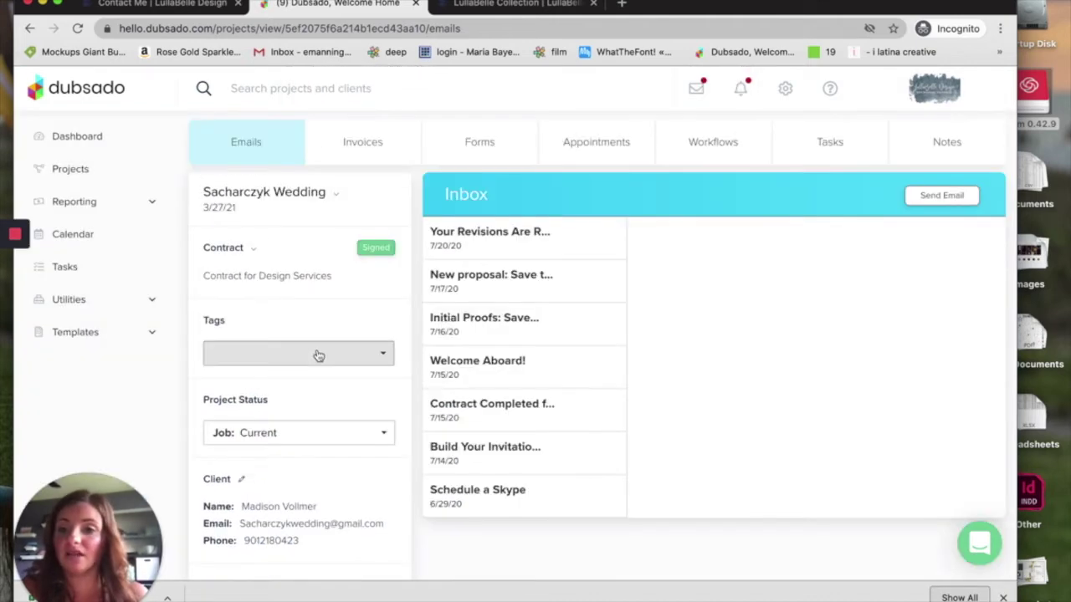
left_click(468, 159)
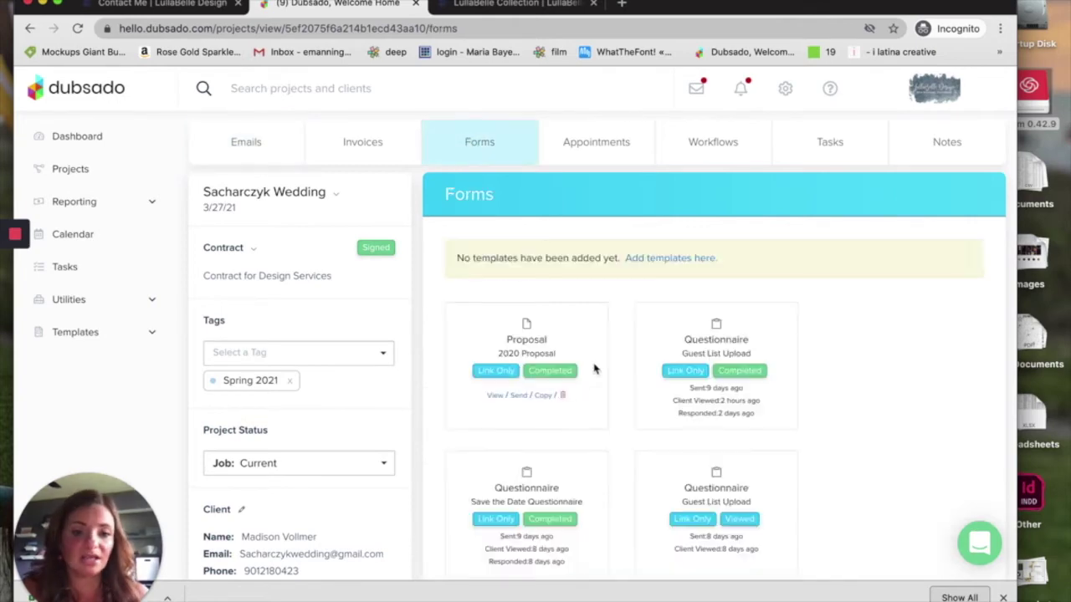
scroll(694, 454, "down", 5)
scroll(695, 454, "down", 3)
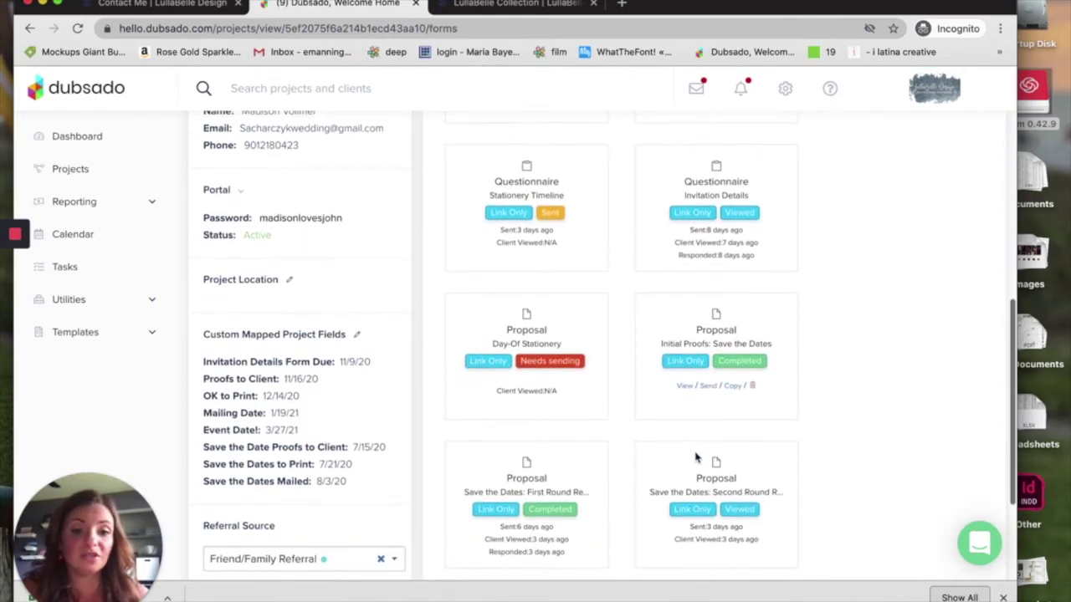
left_click(687, 384)
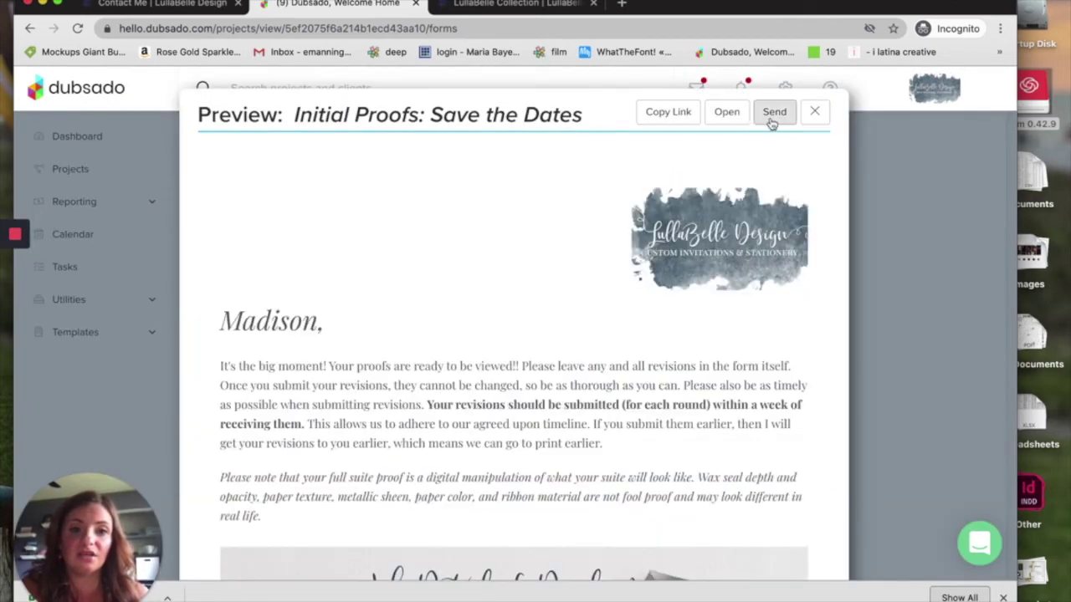
- Start an email sending the Initial Proofs: Save the Dates proposal and apply the Initial Proofs saved reply
left_click(774, 124)
left_click(824, 527)
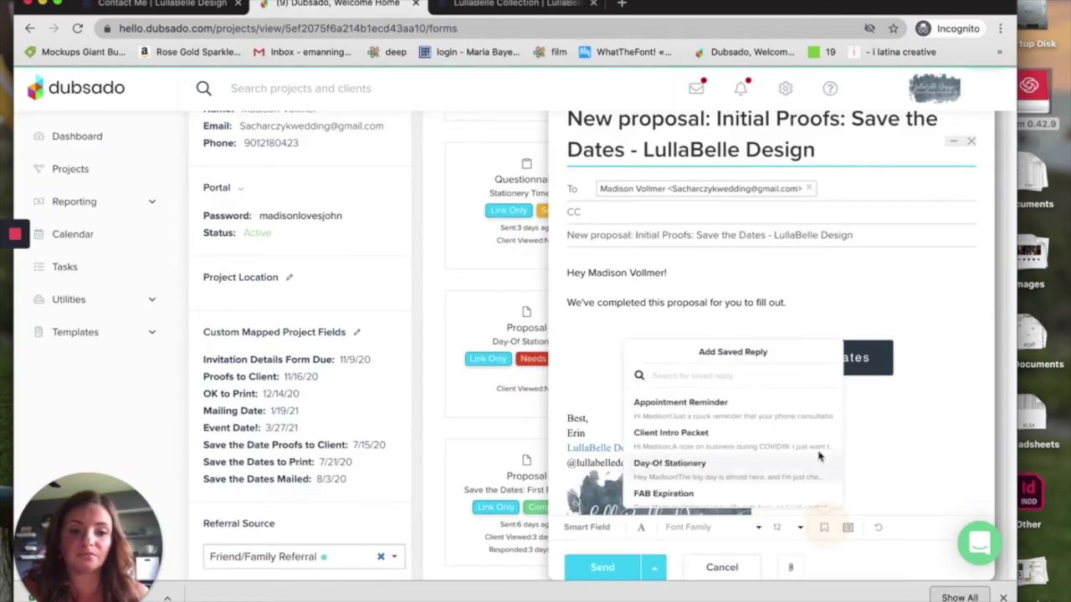
left_click(705, 378)
type("initial")
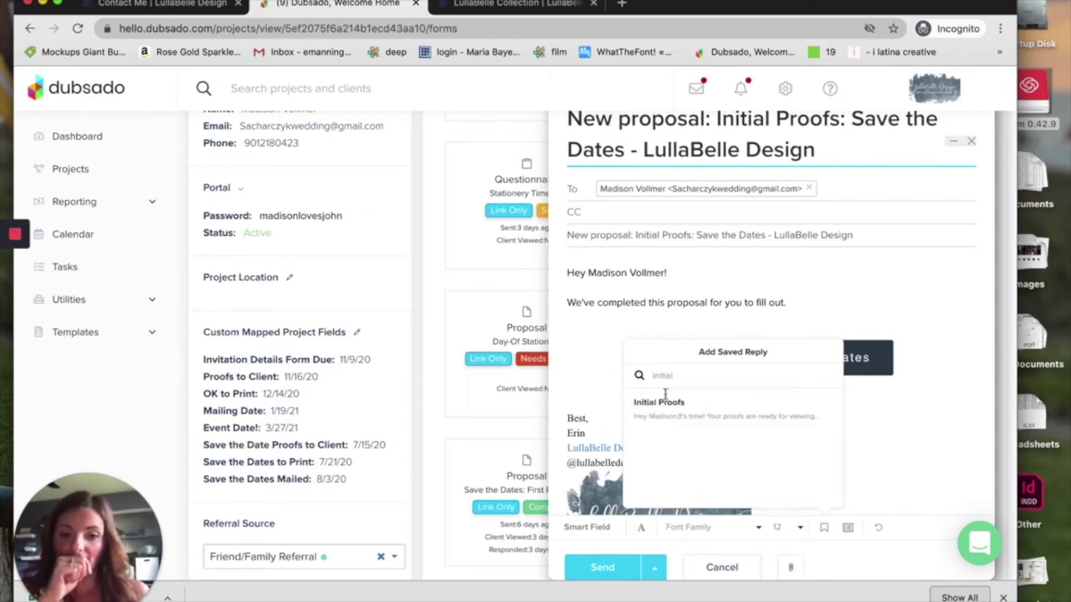
left_click(663, 414)
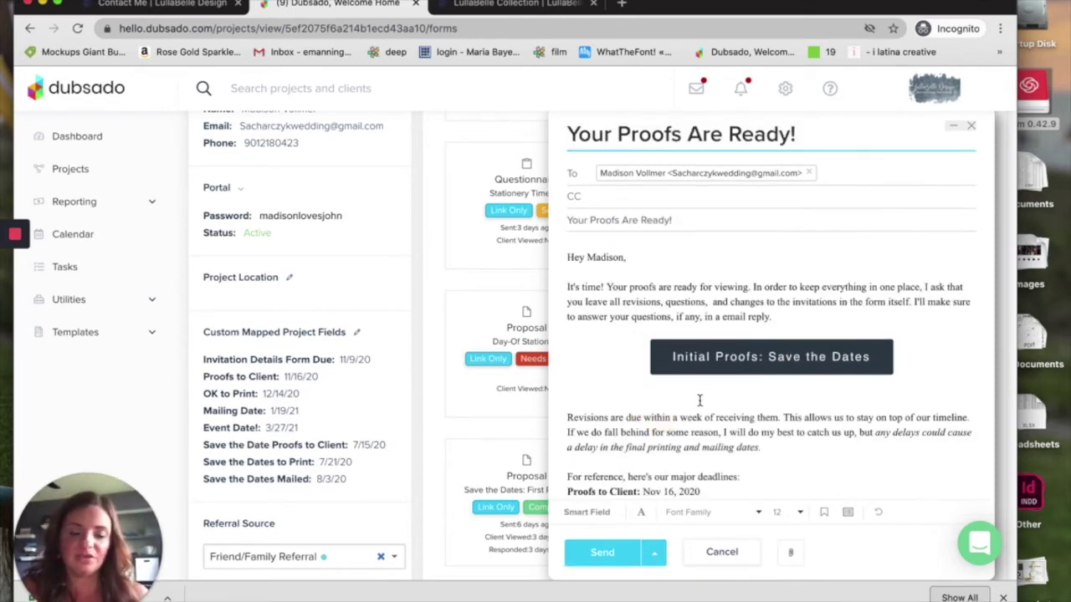
- Review the email's revision policy and its list of major deadlines
scroll(701, 401, "down", 1)
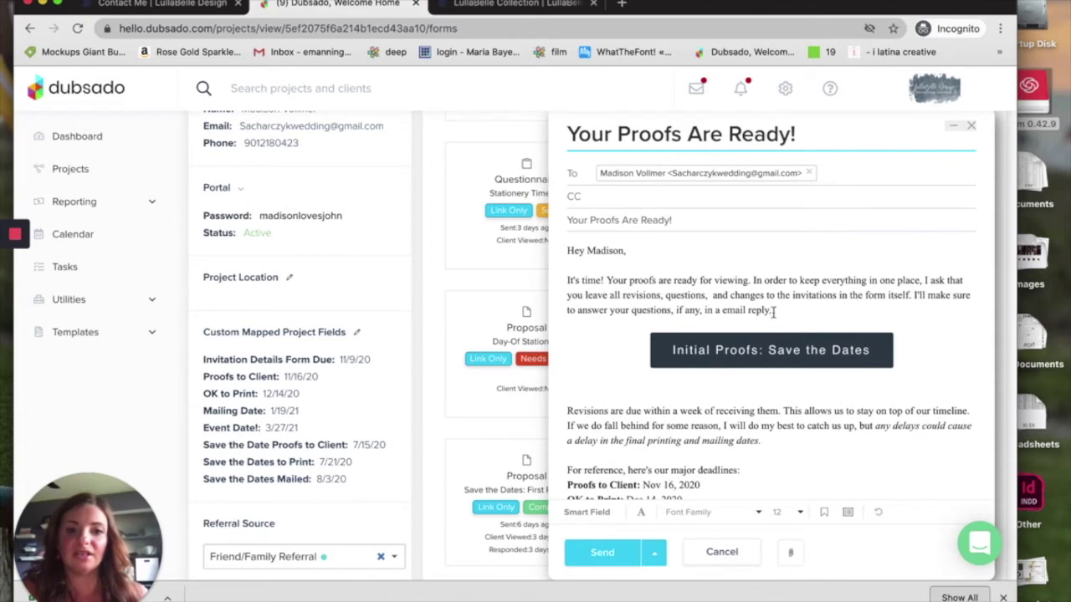
left_click_drag(783, 447, 569, 411)
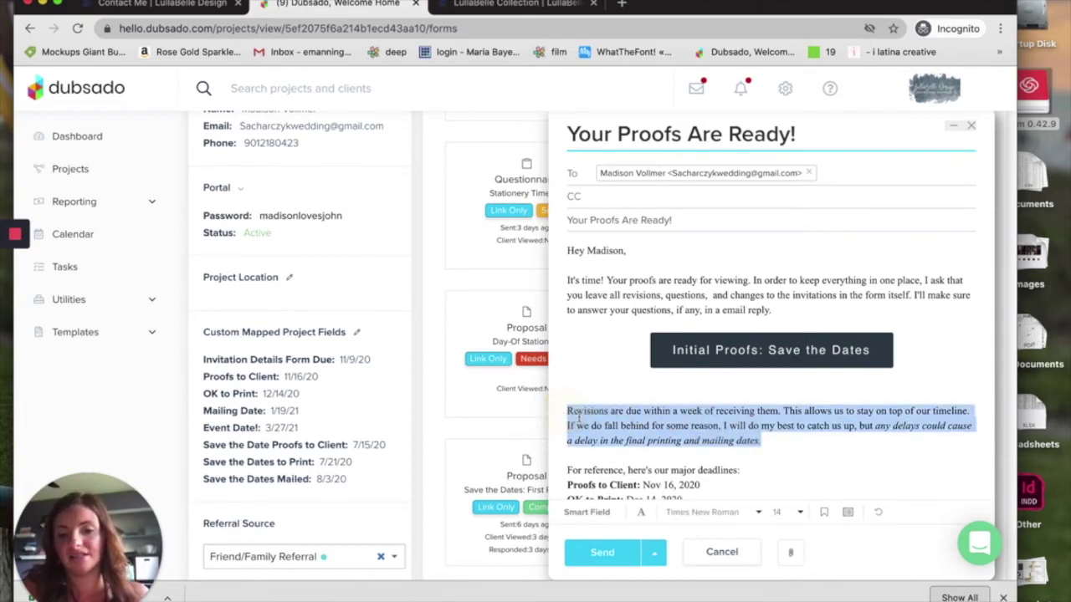
scroll(594, 423, "down", 3)
left_click_drag(688, 408, 567, 373)
left_click(692, 407)
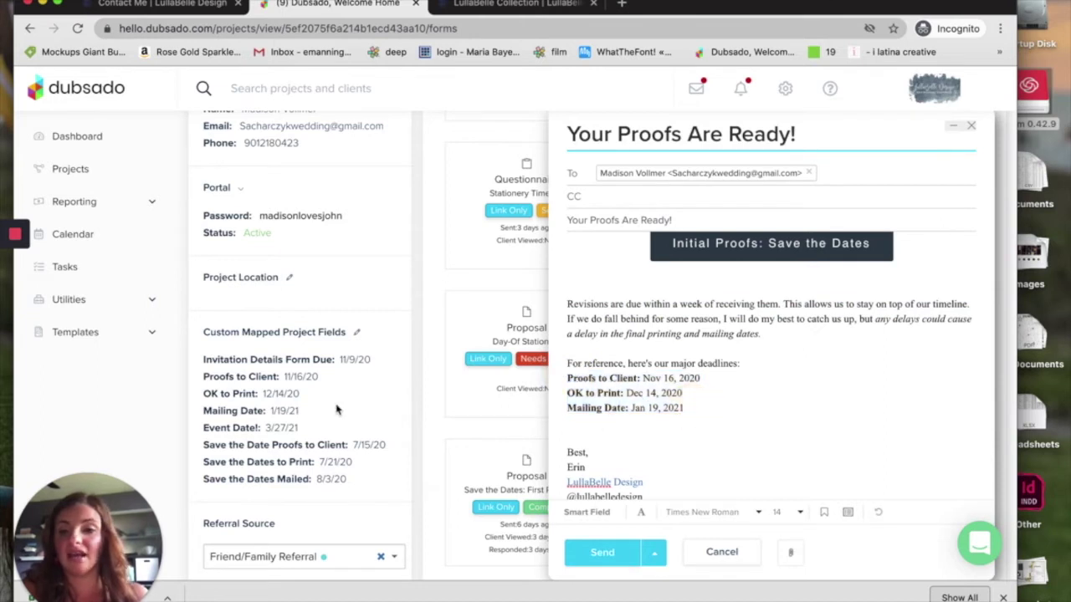
left_click(107, 333)
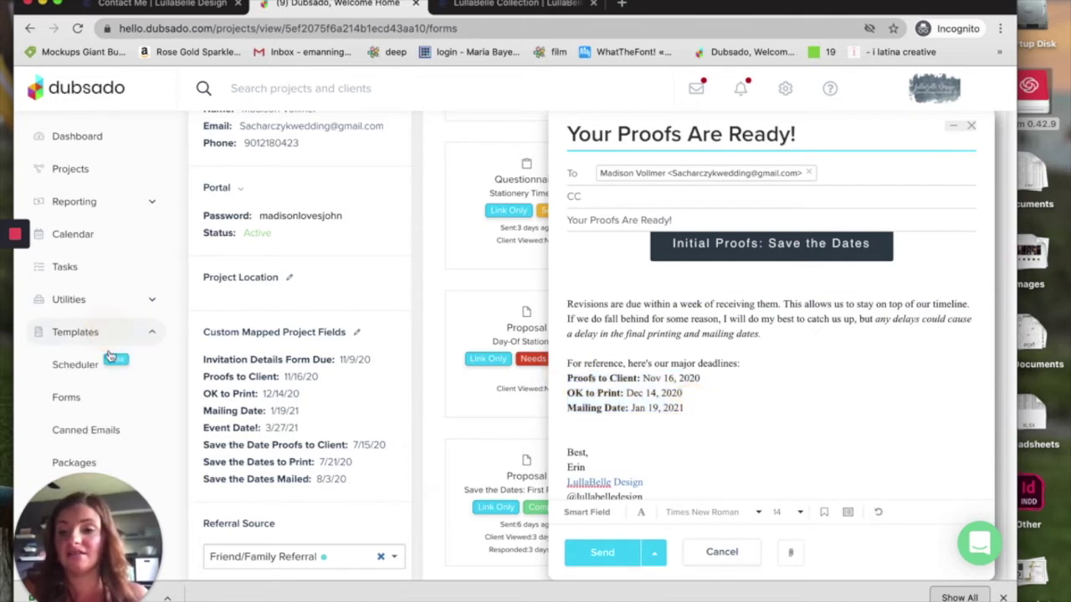
- Add a bold "Save the Date Proofs to Client:" line below the Mailing Date in the email's deadline list
left_click(692, 410)
key("Return")
left_click(609, 512)
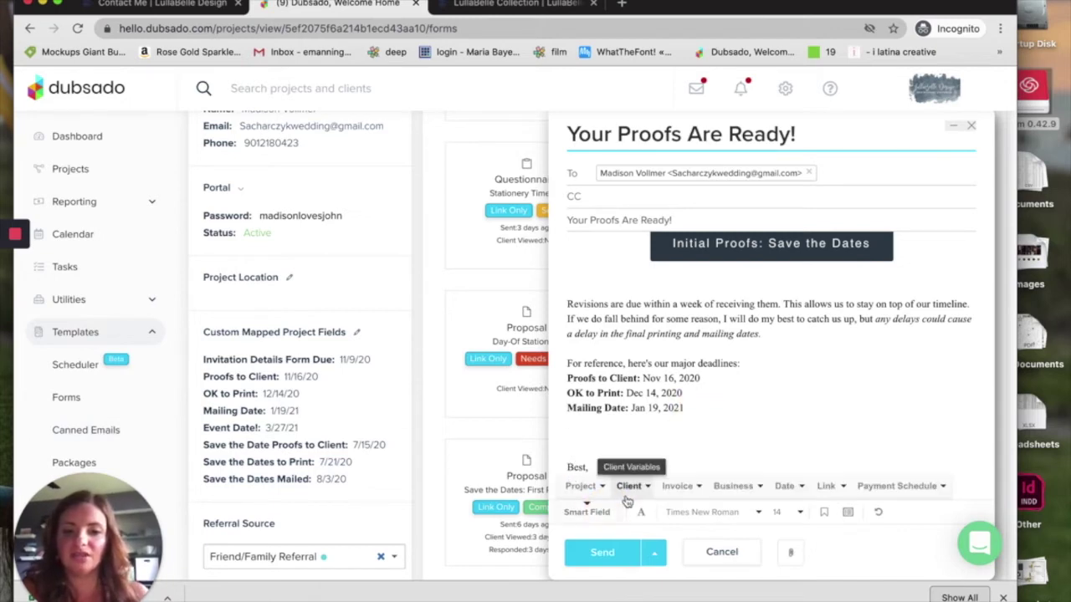
left_click(594, 419)
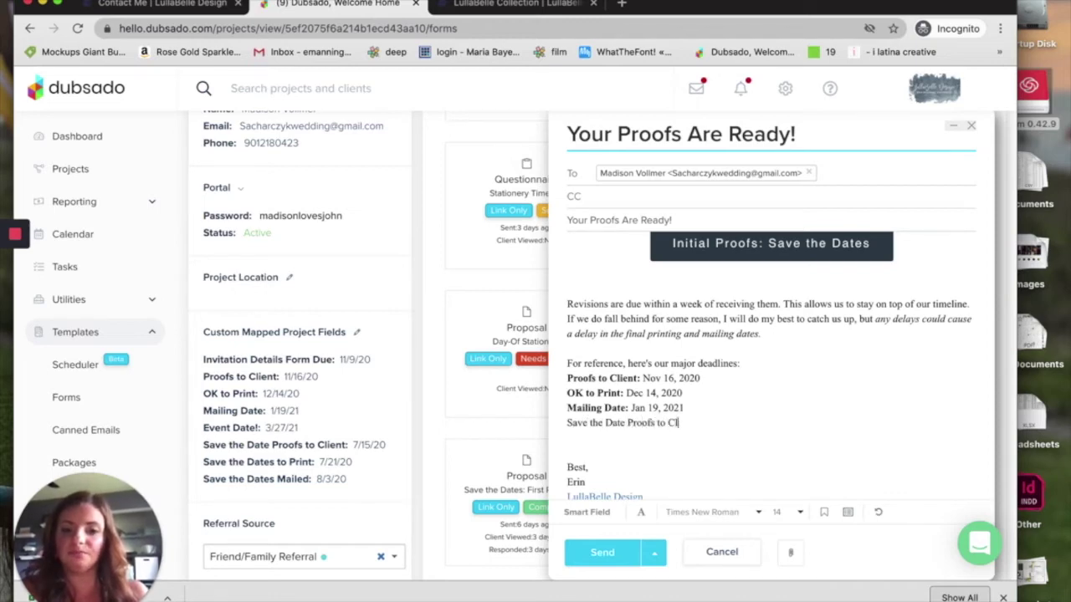
left_click_drag(702, 423, 567, 422)
key("super+b")
left_click(714, 422)
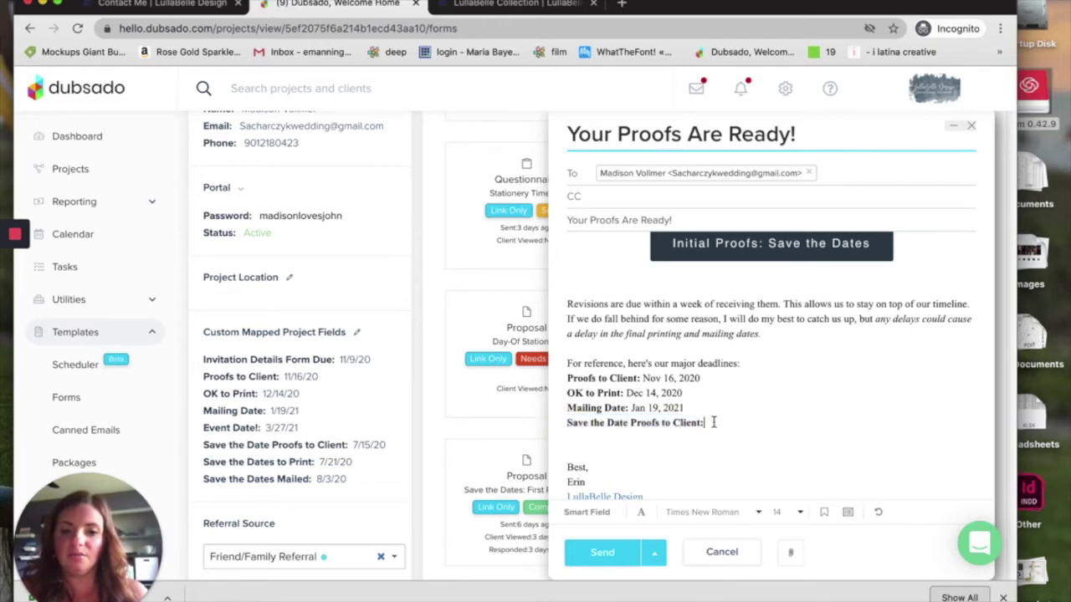
- Look through the email's smart field categories, including date, invoice and payment schedule, for the mapped project dates
left_click(593, 512)
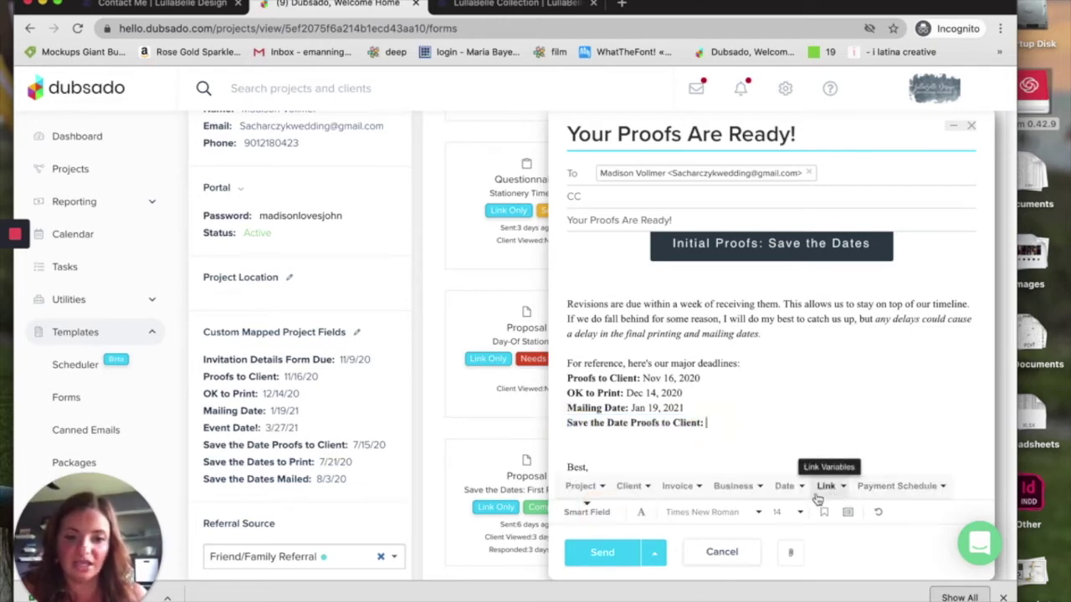
left_click(632, 486)
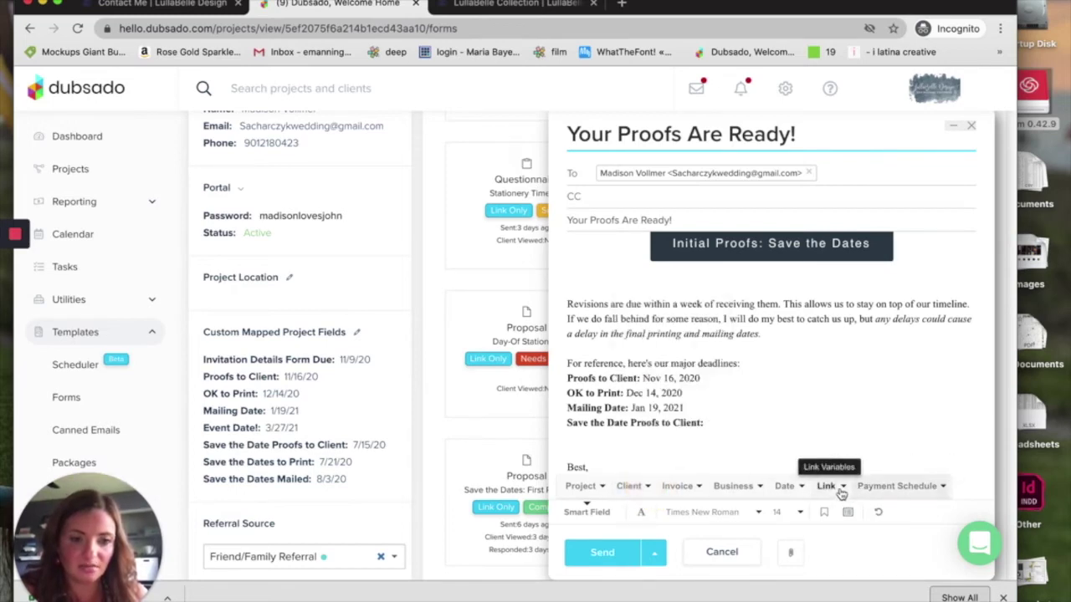
left_click(783, 494)
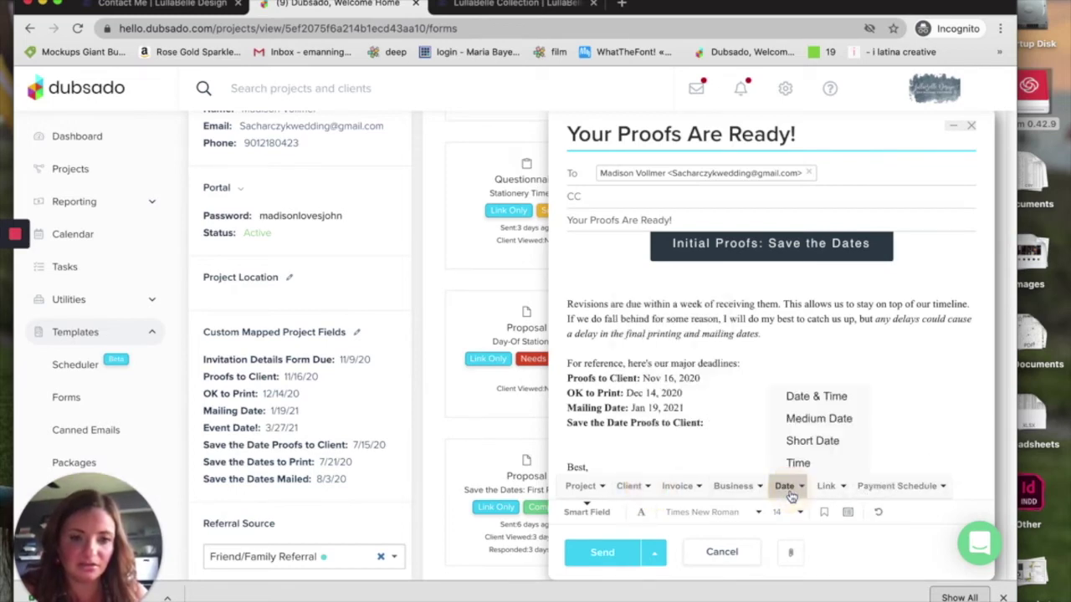
left_click(736, 489)
left_click(697, 488)
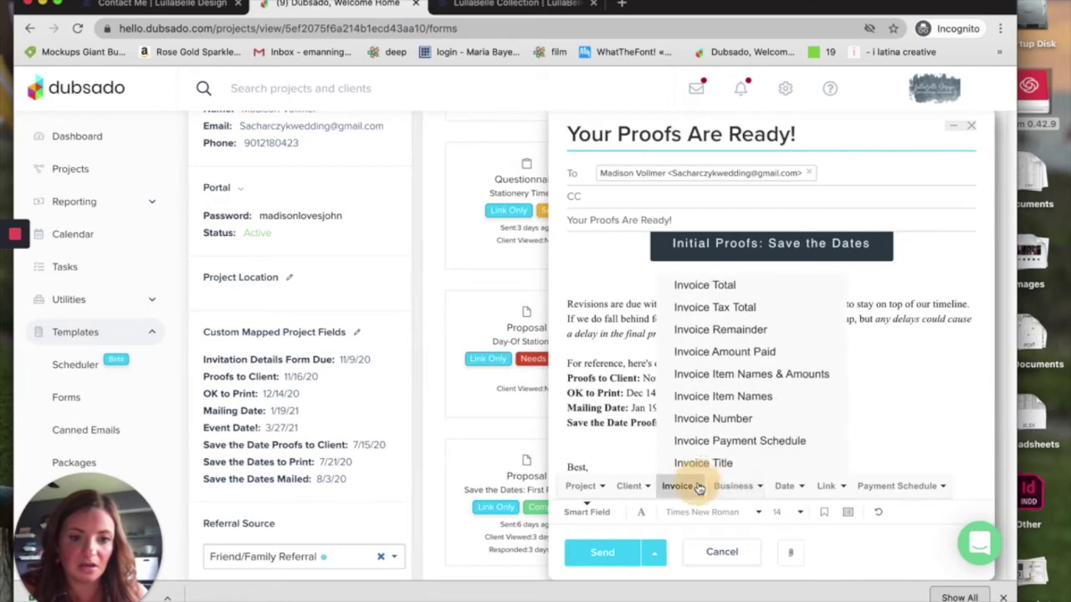
left_click(825, 488)
left_click(885, 491)
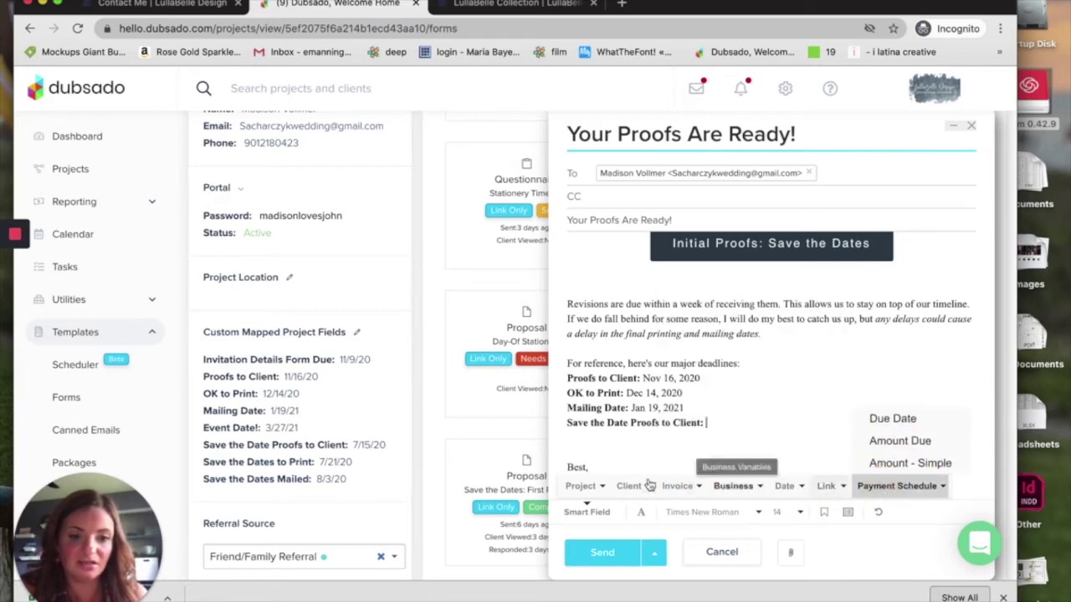
- Try inserting the Save the Date Proofs to Client project smart field on the new line and delete the inserted content
left_click(590, 489)
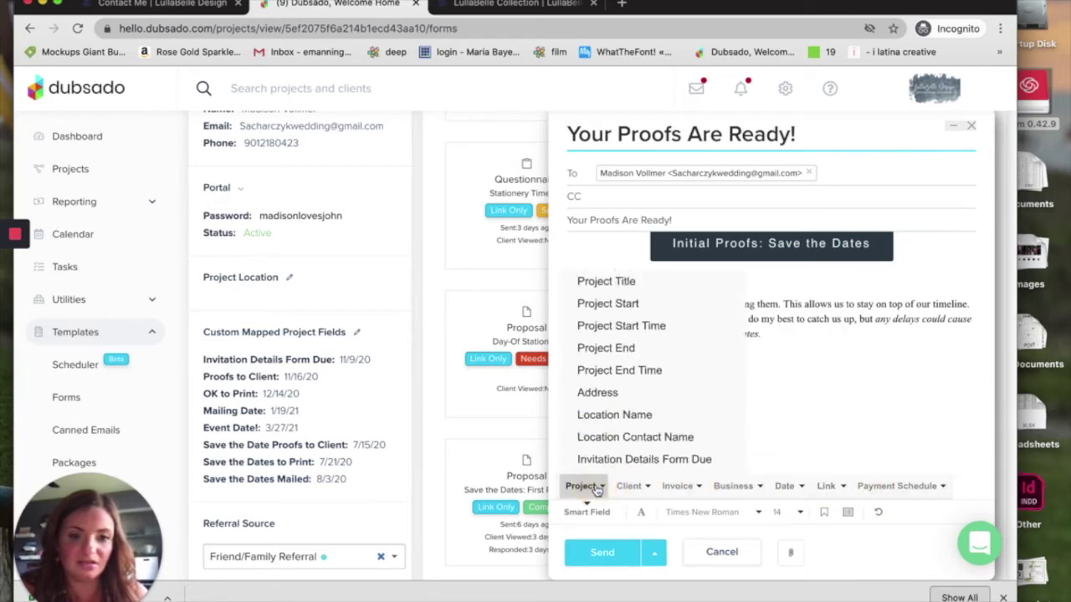
scroll(639, 431, "down", 4)
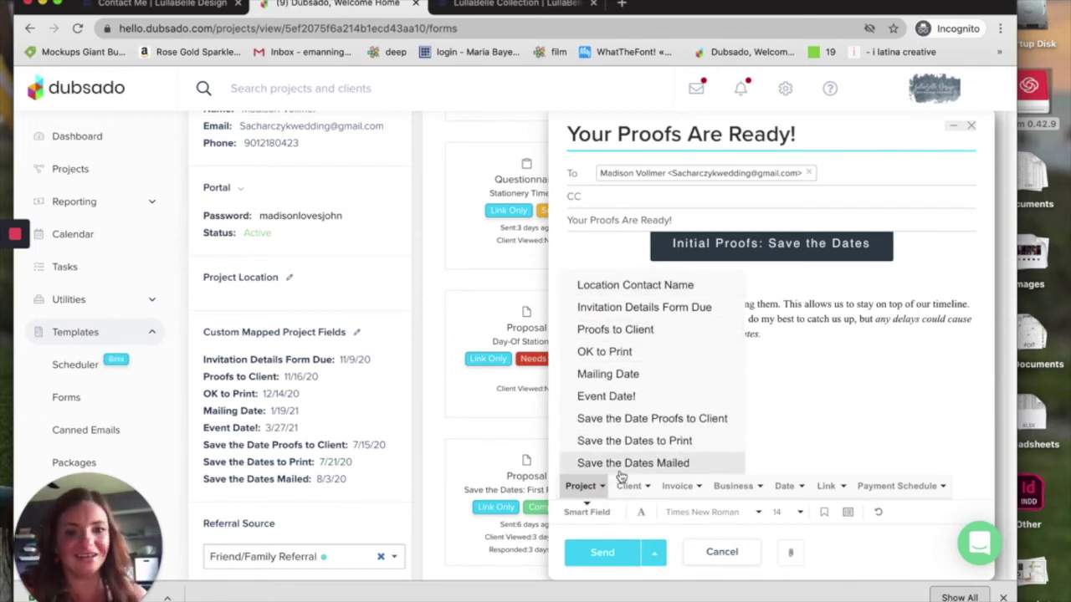
left_click(604, 420)
left_click_drag(761, 424, 684, 424)
key("BackSpace")
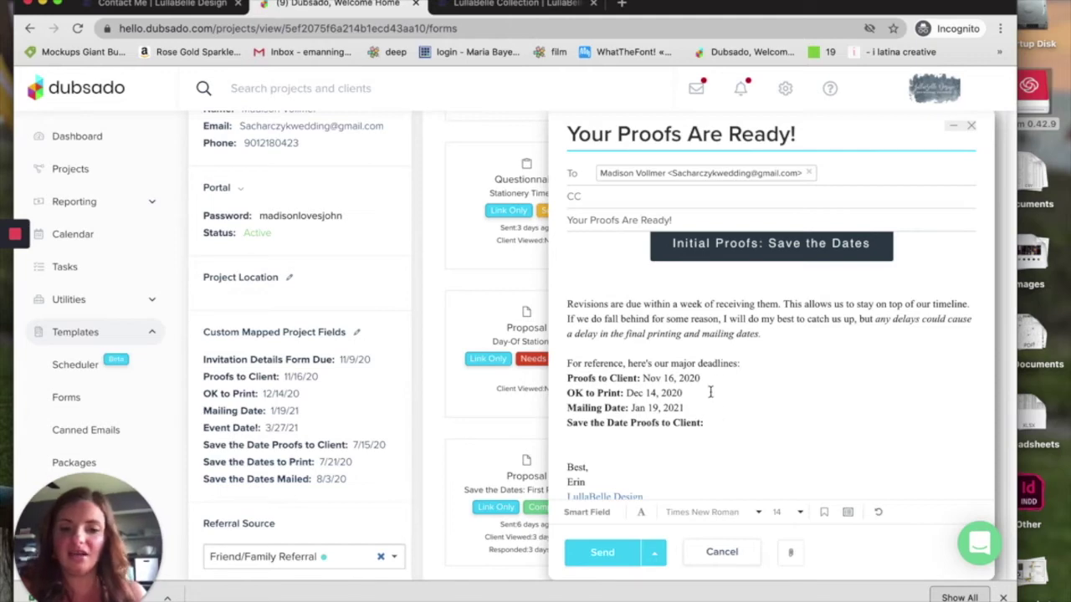
- Insert the Save the Date Proofs to Client project smart field after its label and select the inserted date
left_click(611, 514)
left_click(598, 486)
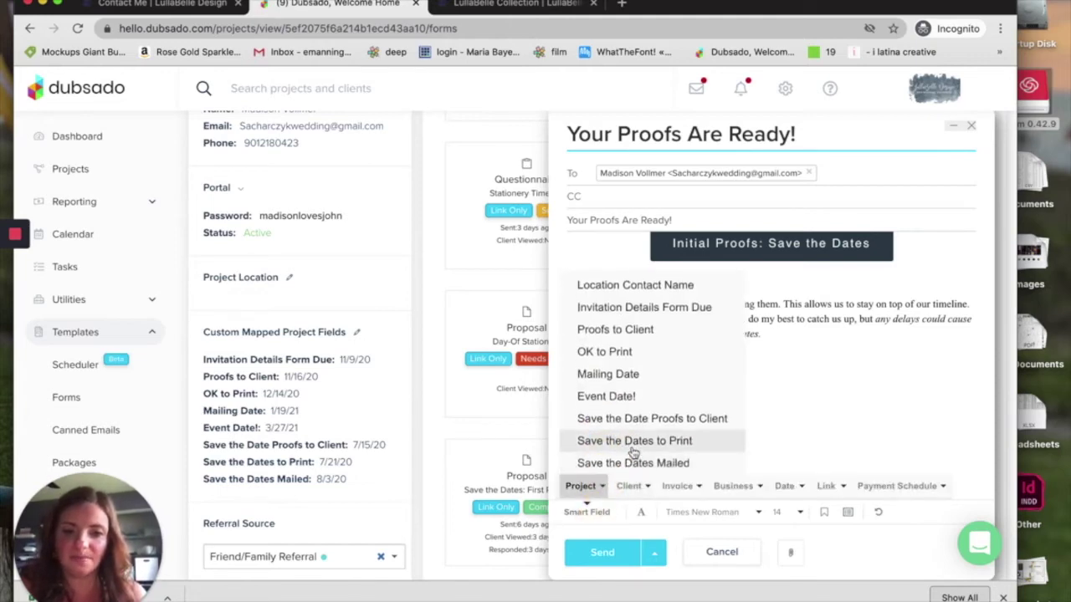
left_click(639, 421)
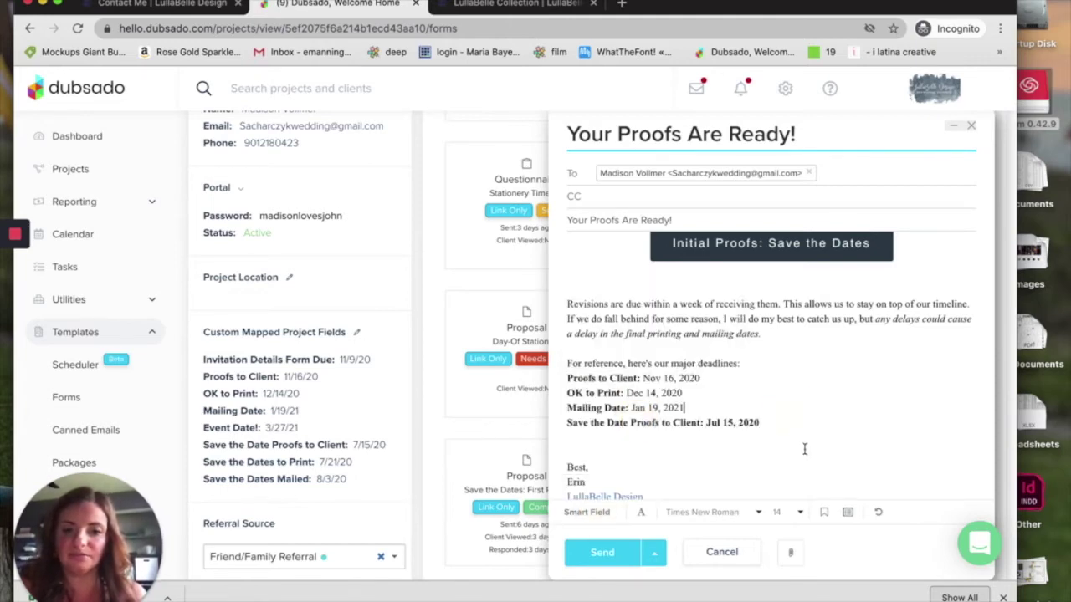
left_click_drag(760, 423, 706, 427)
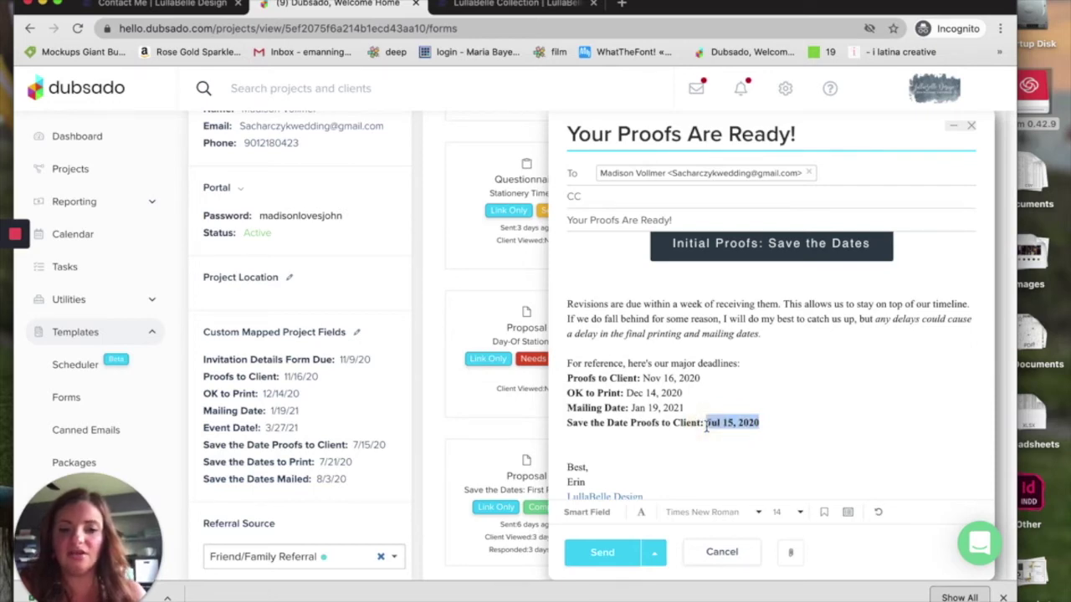
- Review the major deadlines in the "Your Proofs Are Ready!" email draft and close the draft without sending it
left_click(761, 421)
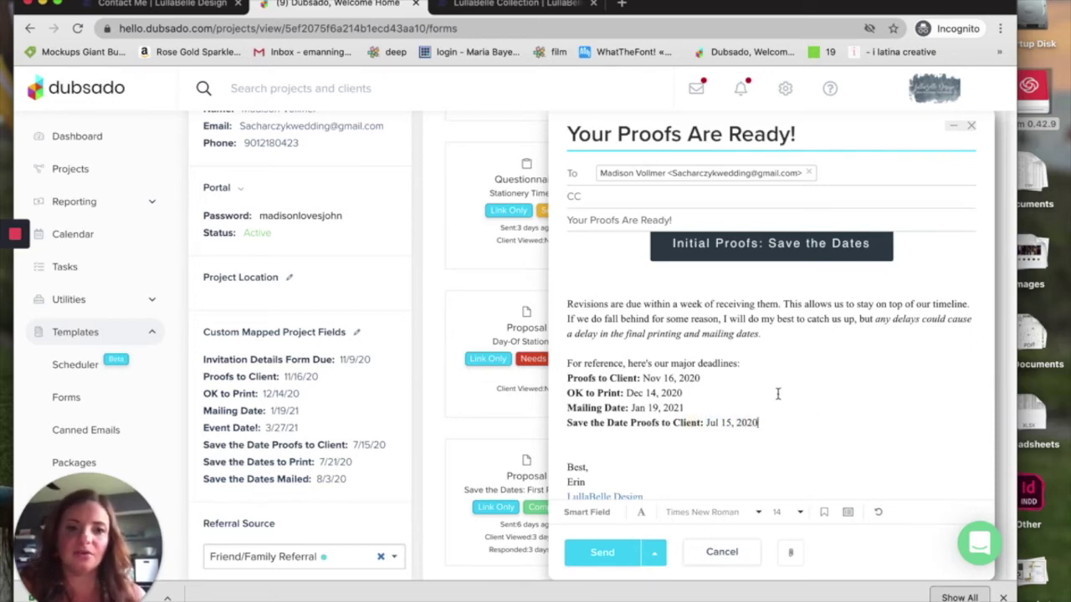
scroll(777, 394, "down", 5)
scroll(781, 381, "up", 3)
left_click_drag(757, 346, 568, 284)
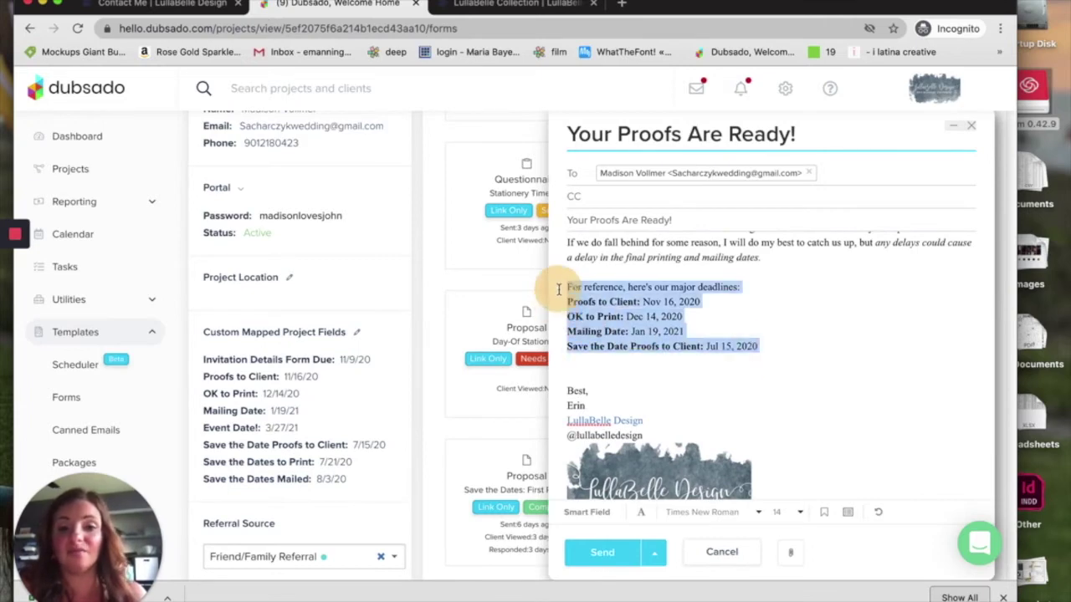
left_click(616, 336)
left_click_drag(783, 346, 551, 301)
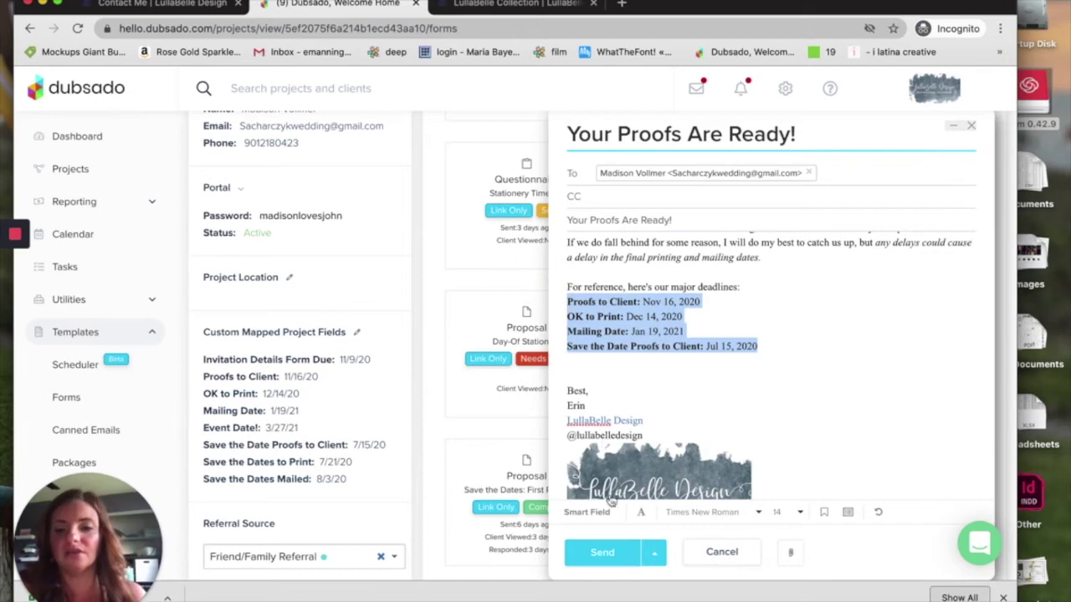
left_click(970, 128)
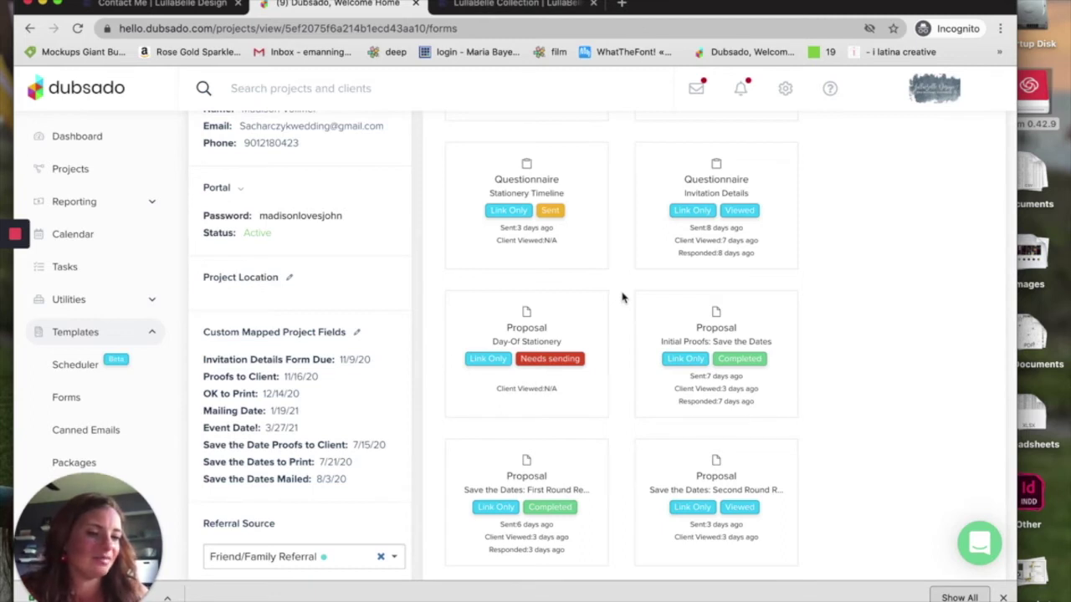
- Open the Invitation Details questionnaire and examine the client's answers from contact information through the Invitation Wording Guide
left_click(676, 238)
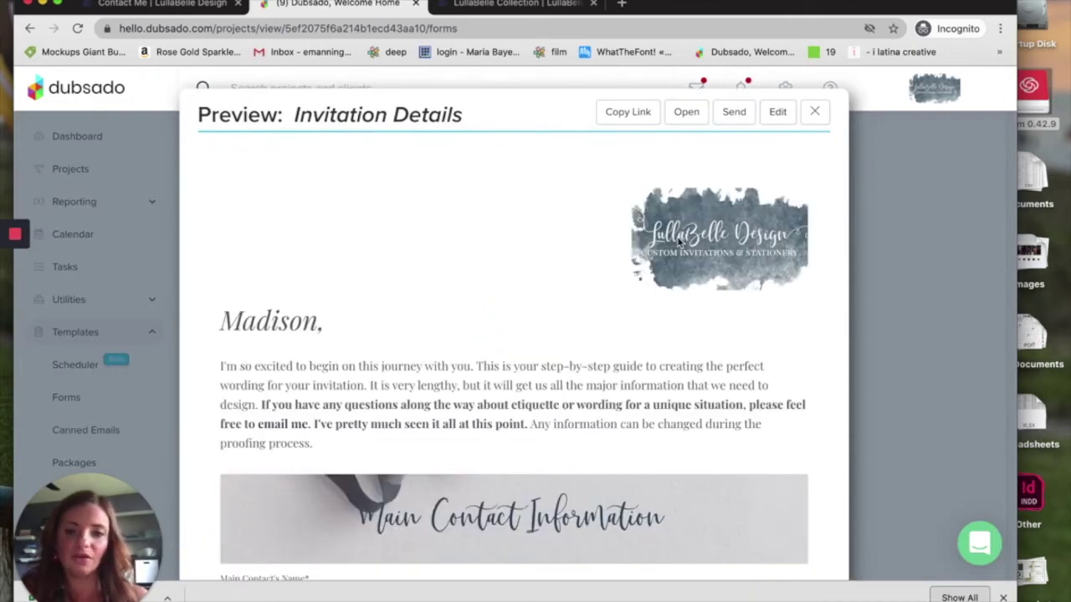
scroll(526, 358, "down", 15)
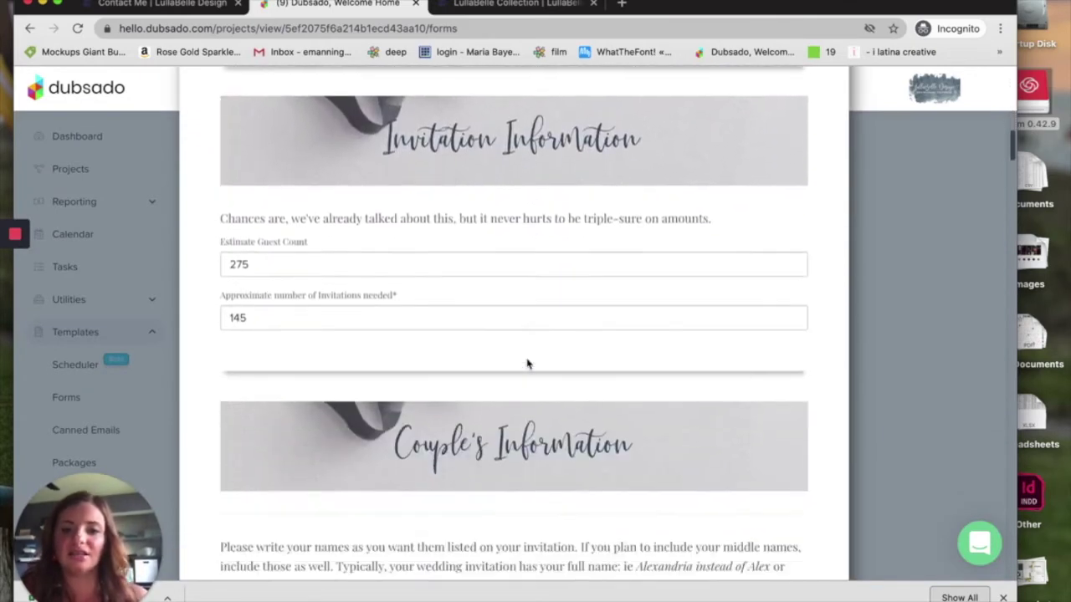
scroll(526, 362, "down", 5)
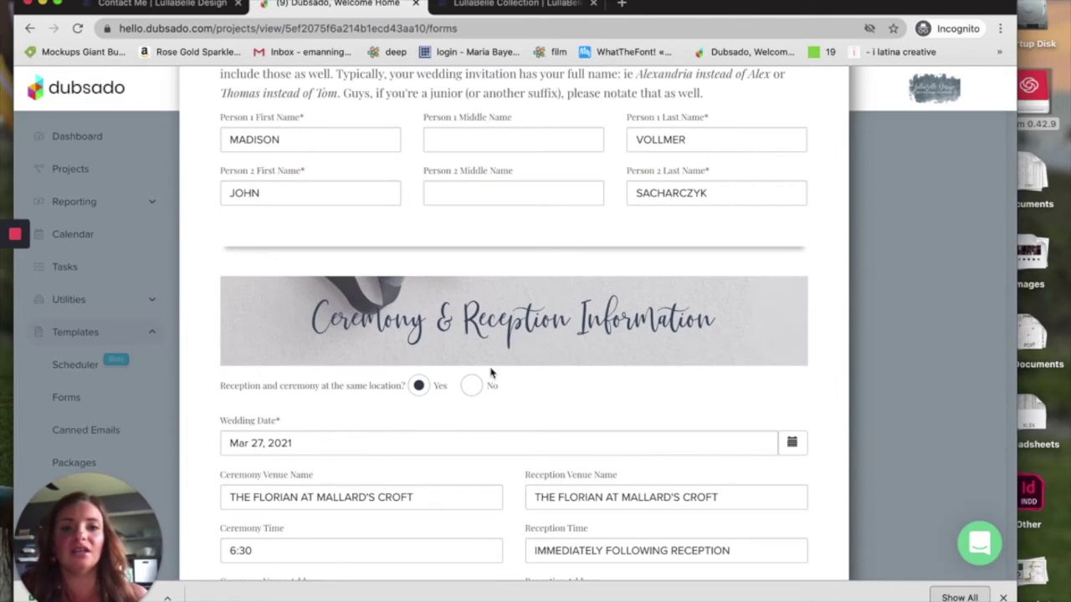
scroll(491, 373, "down", 6)
scroll(491, 373, "down", 6)
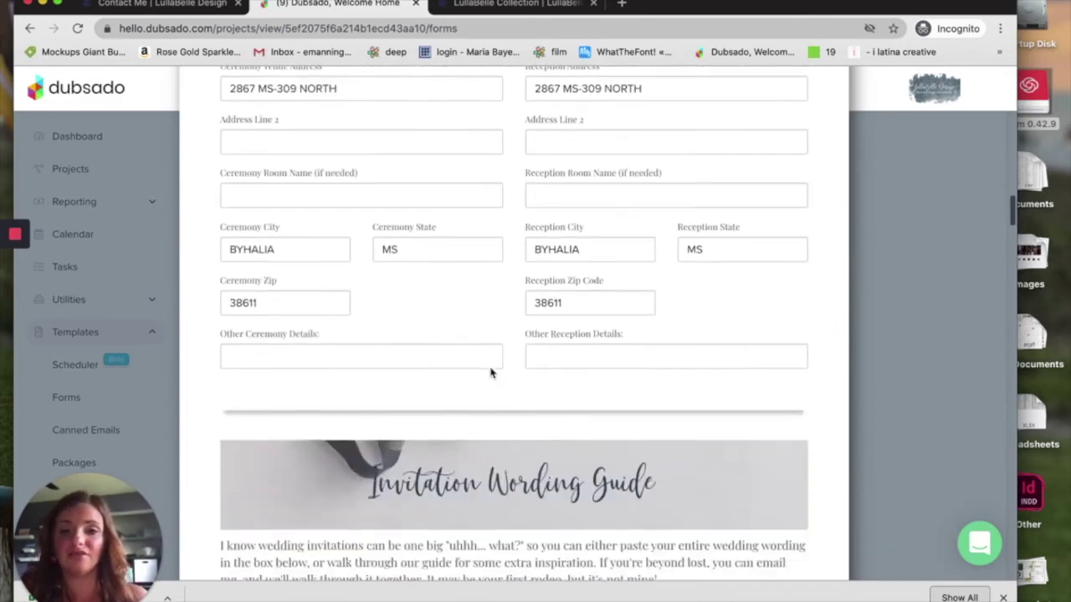
scroll(518, 127, "down", 20)
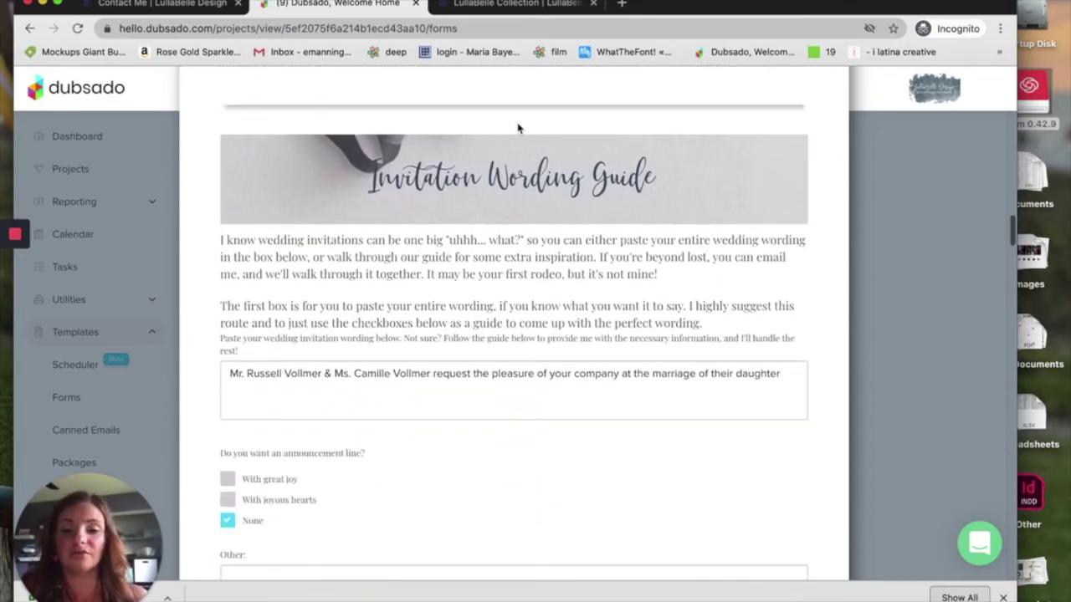
- Examine the questionnaire's RSVP, enclosure card, directions and accommodation sections through its closing message, and close the preview
scroll(518, 127, "down", 20)
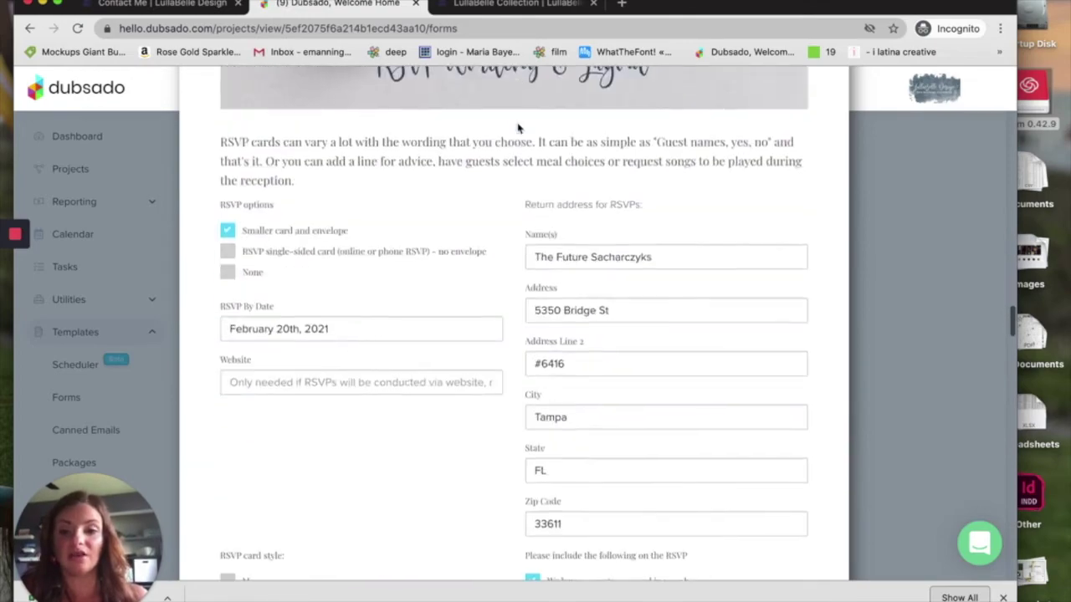
scroll(518, 127, "down", 20)
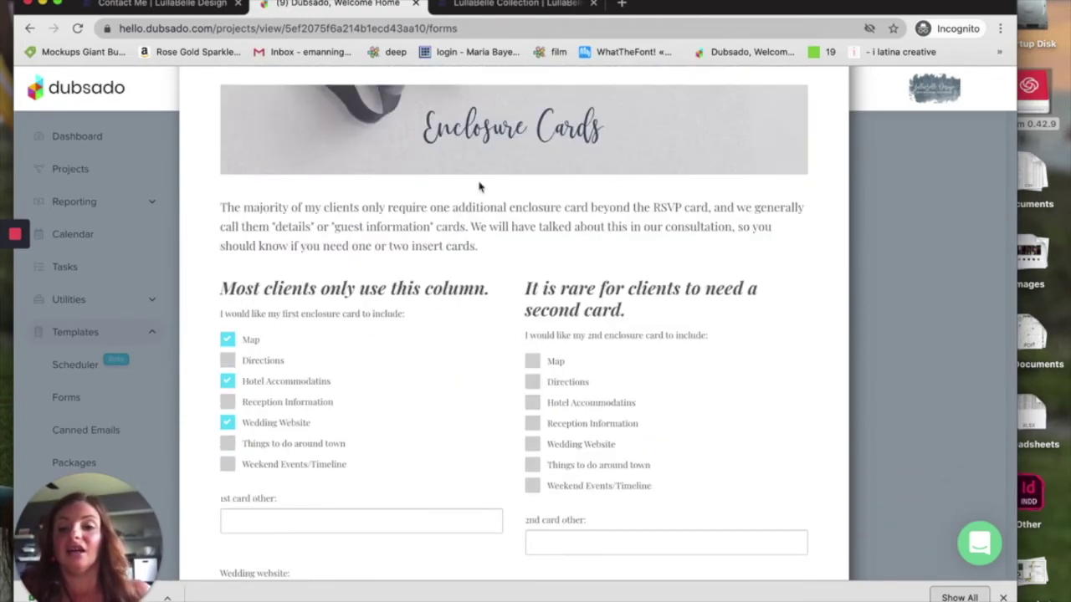
scroll(479, 187, "down", 20)
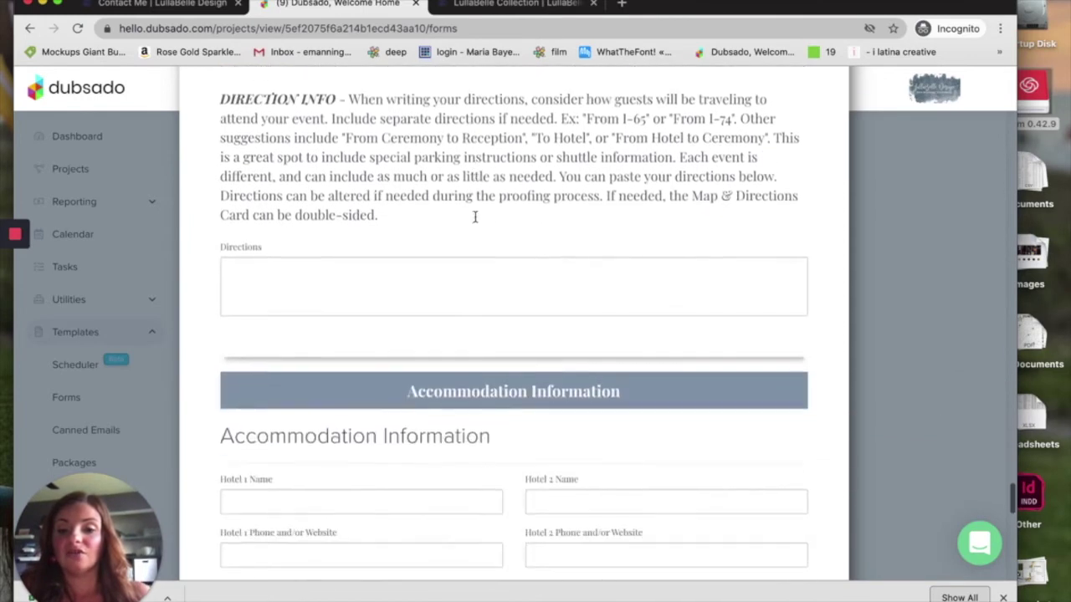
scroll(338, 279, "down", 5)
scroll(497, 243, "down", 10)
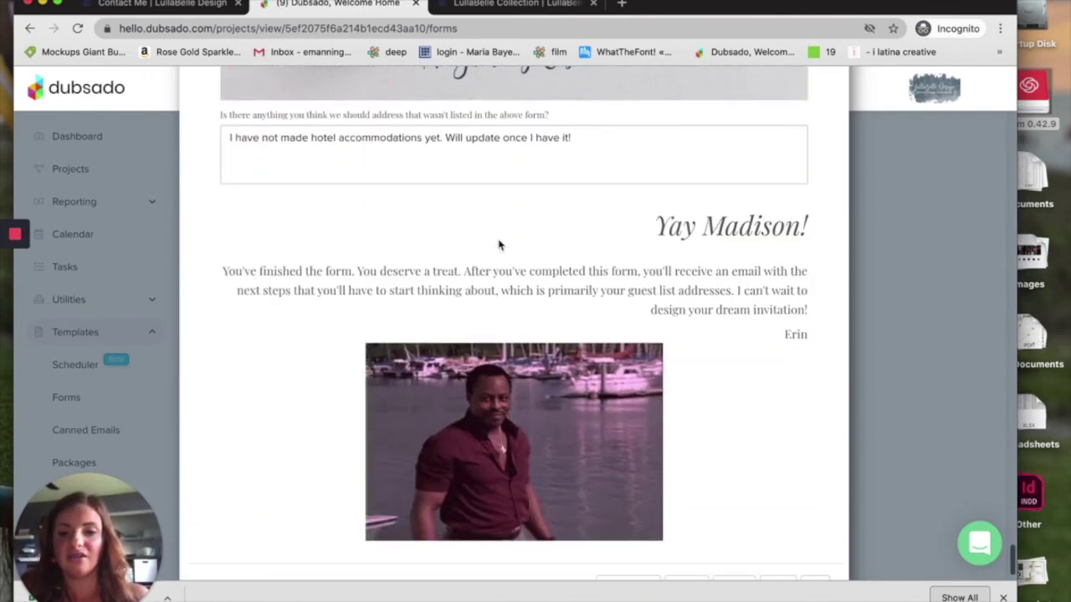
scroll(619, 465, "down", 2)
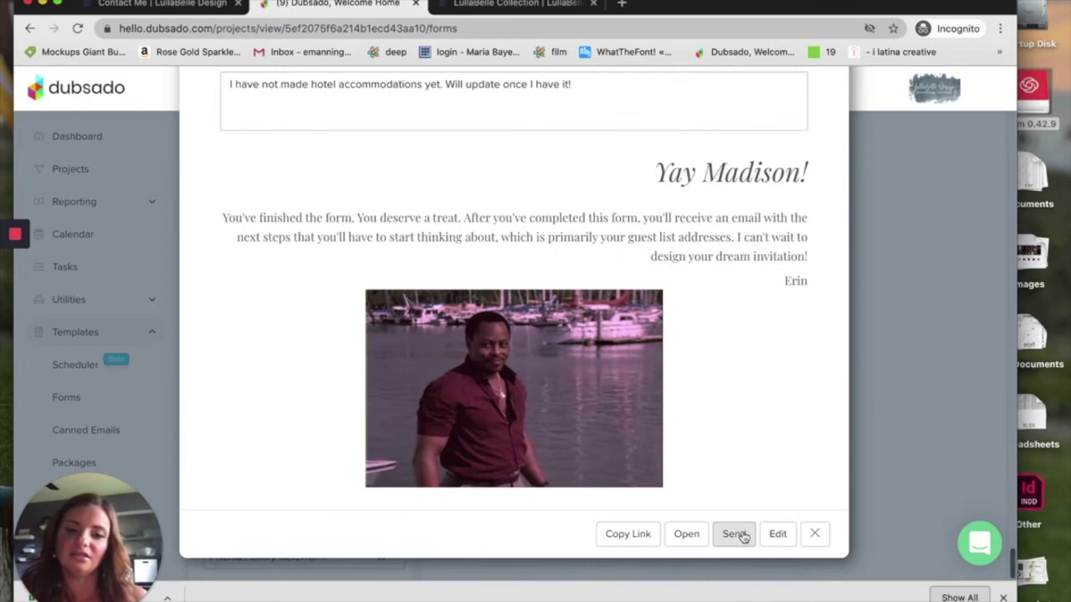
left_click(809, 585)
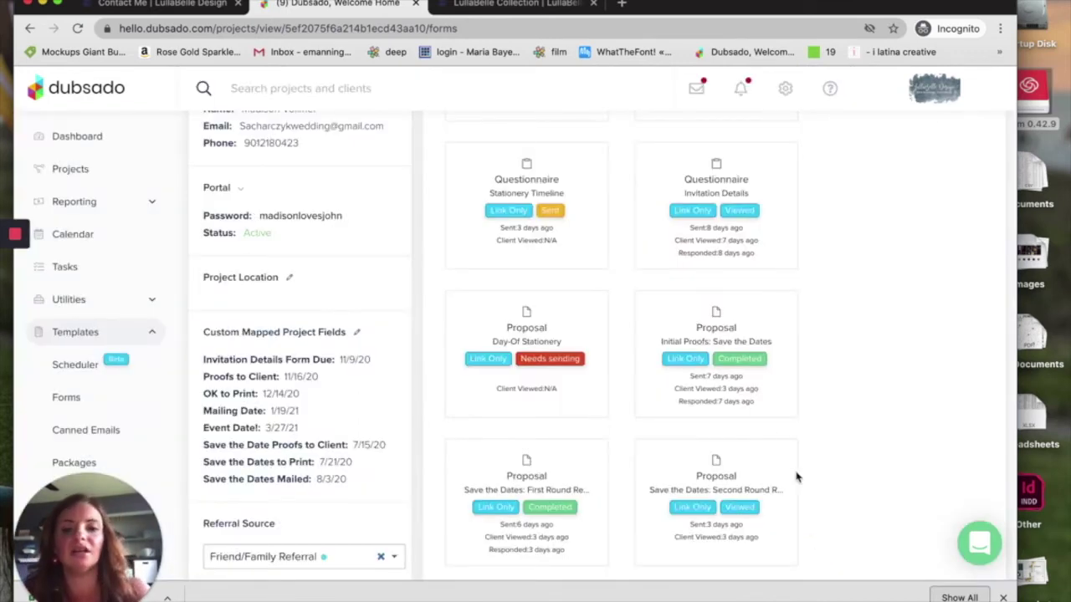
- Switch to the current wedding project dated 11/6/21 and display its forms
scroll(454, 287, "up", 10)
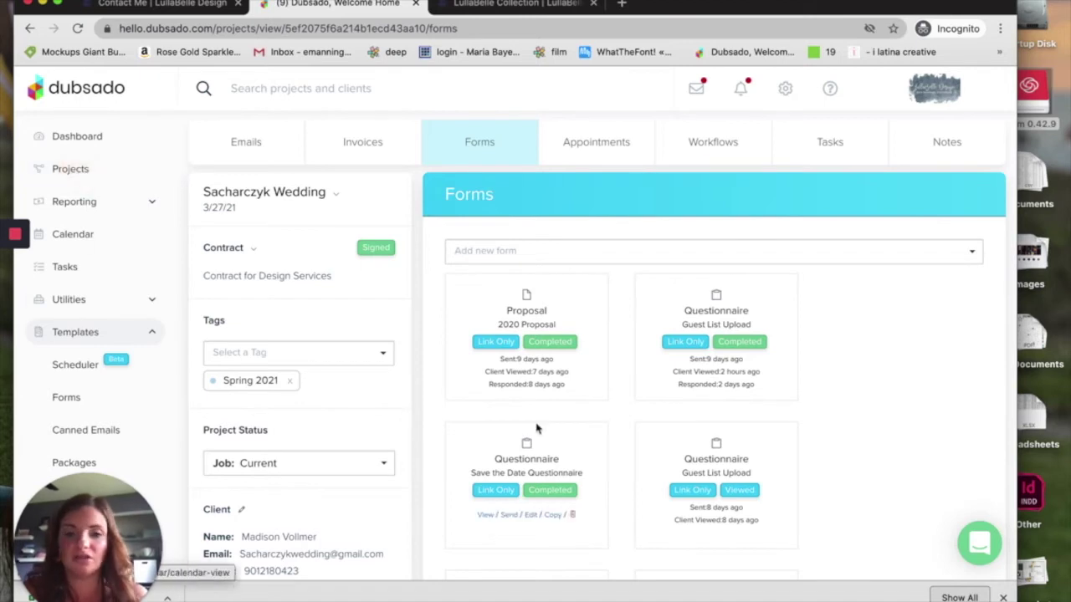
mouse_move(508, 310)
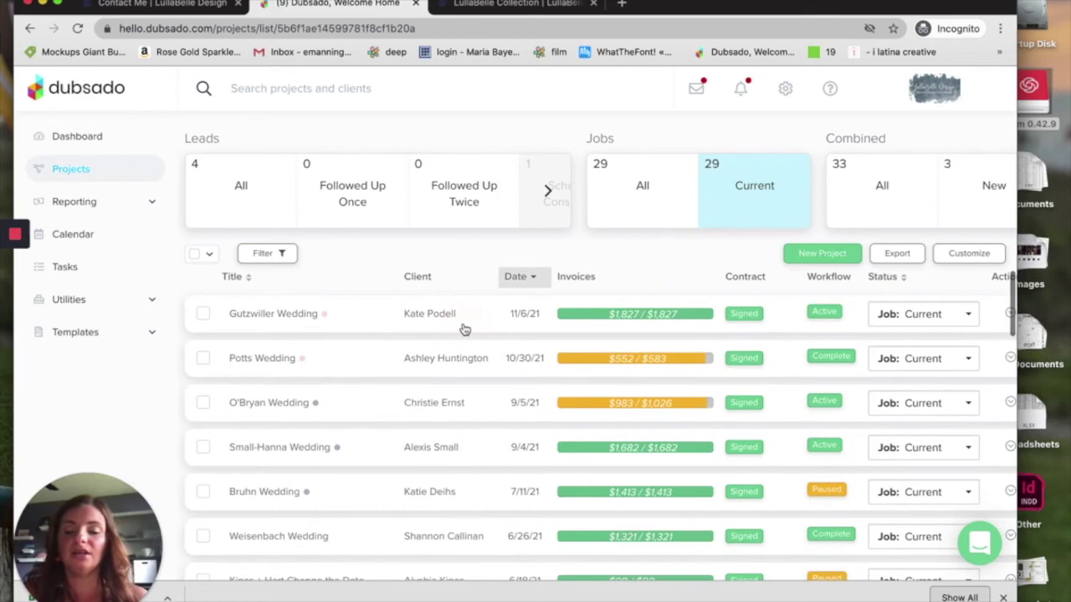
left_click(464, 329)
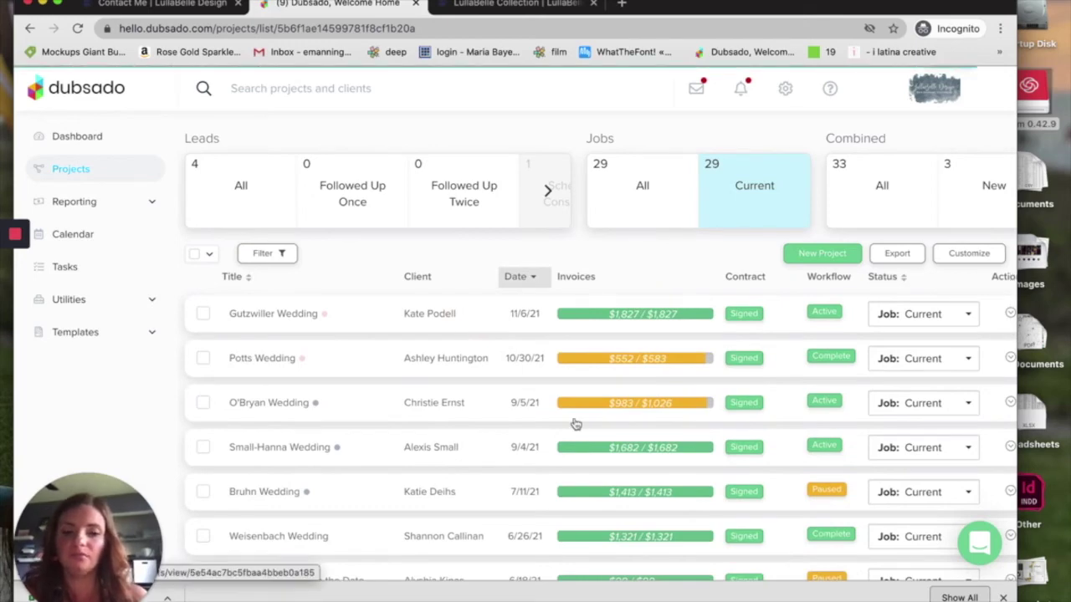
left_click(512, 147)
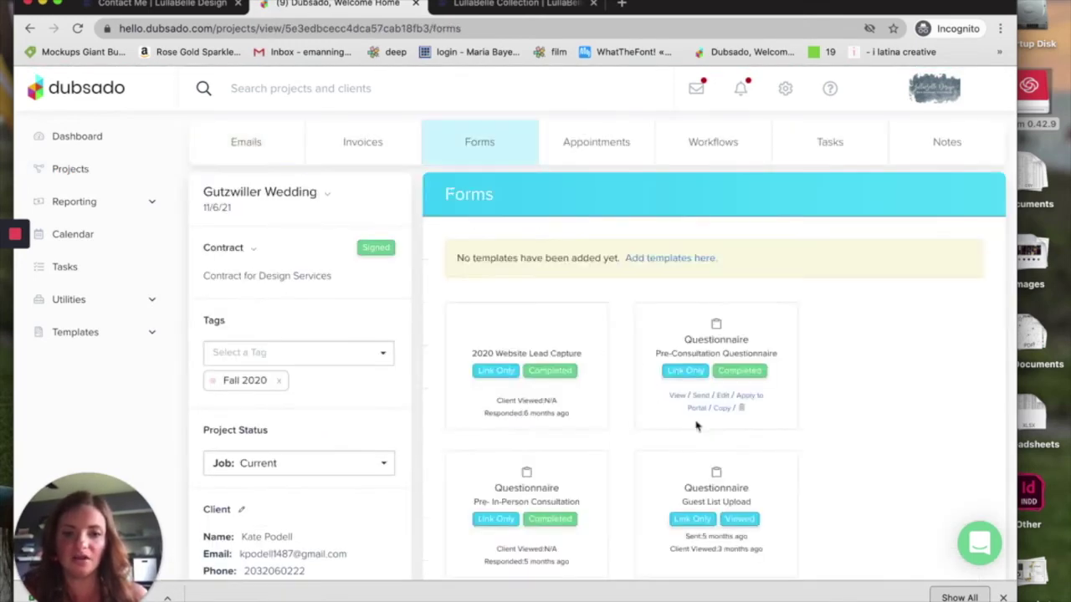
- Find the completed Initial Proofs proposal among the project's forms and open its preview
scroll(695, 425, "down", 2)
scroll(697, 426, "down", 6)
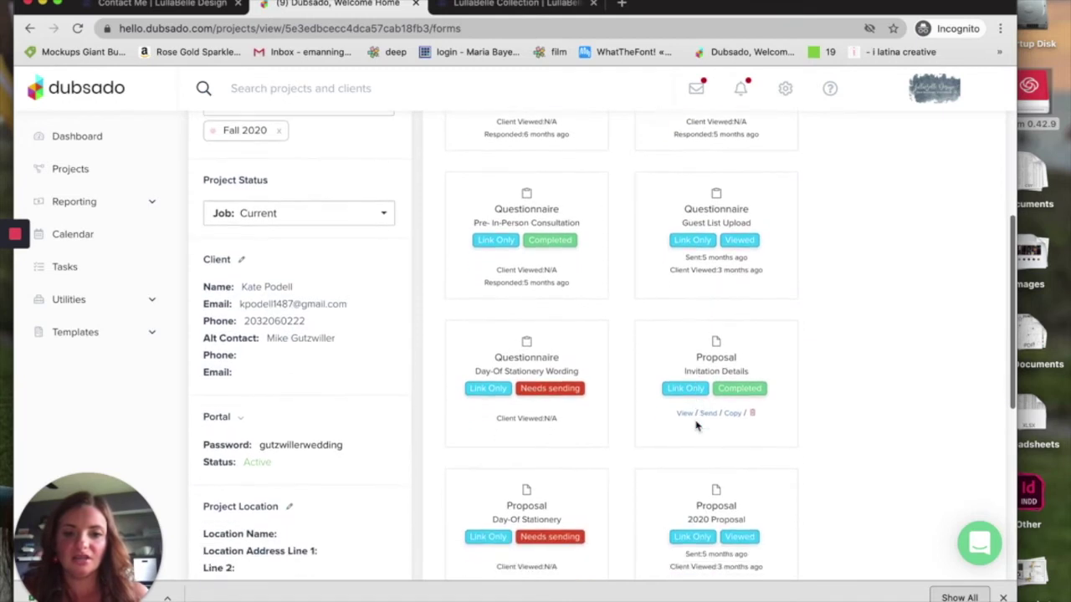
scroll(700, 381, "down", 4)
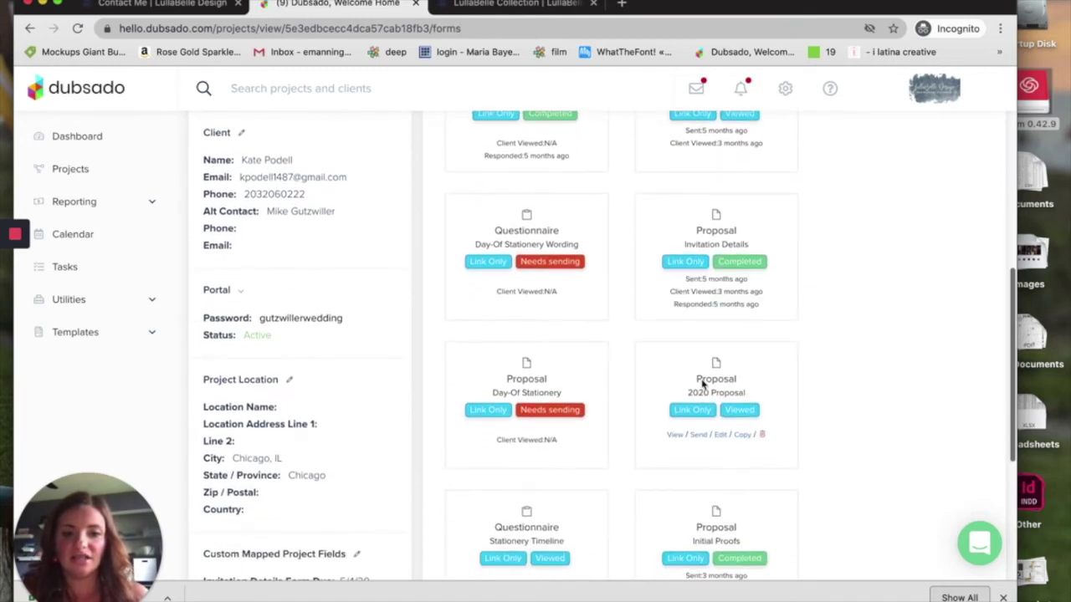
scroll(637, 423, "down", 3)
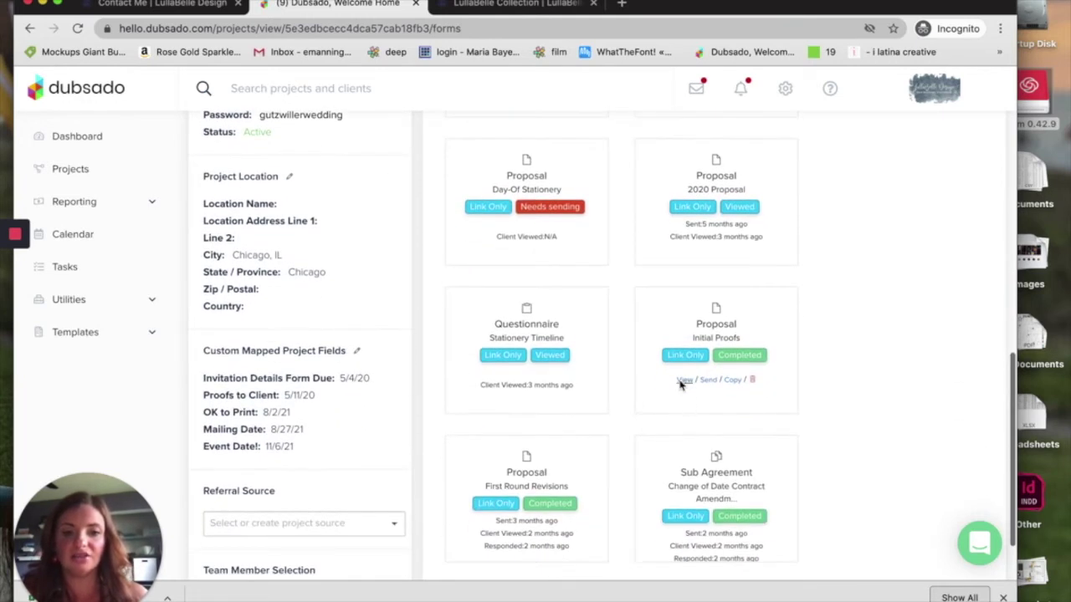
left_click(684, 378)
- Examine the Initial Proofs greeting, instructions, job details and disclaimer, and the start of the Invitation Card Proof
scroll(586, 306, "down", 1)
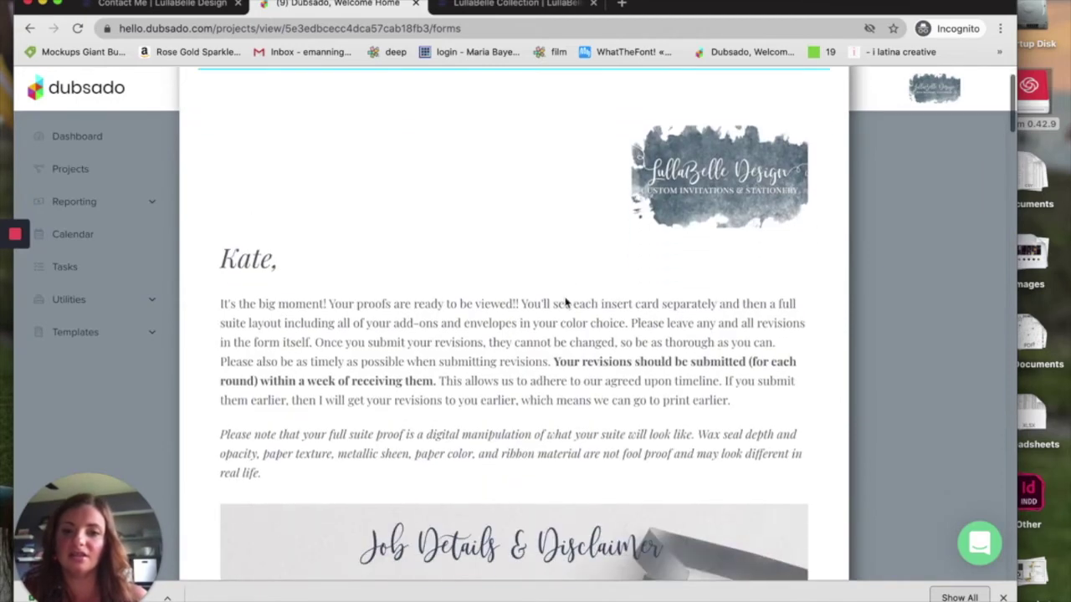
double_click(247, 260)
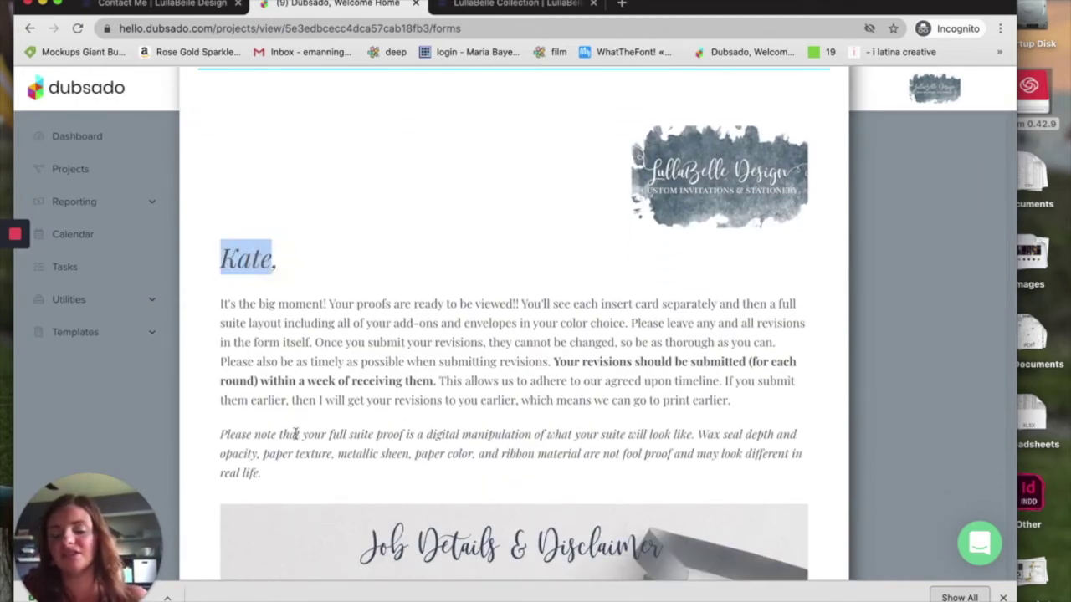
scroll(376, 441, "down", 5)
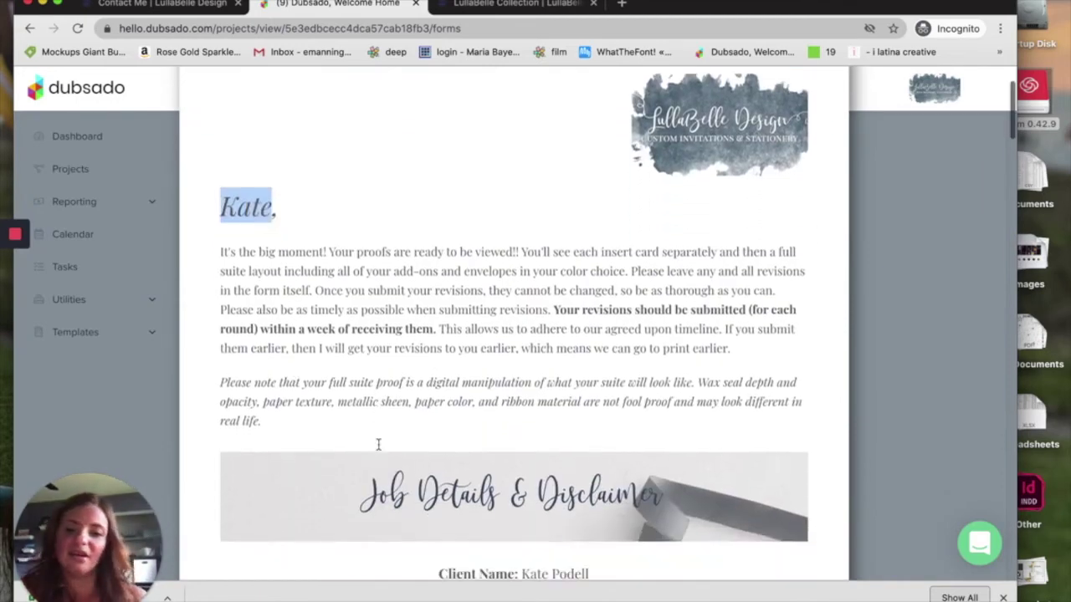
scroll(379, 441, "down", 1)
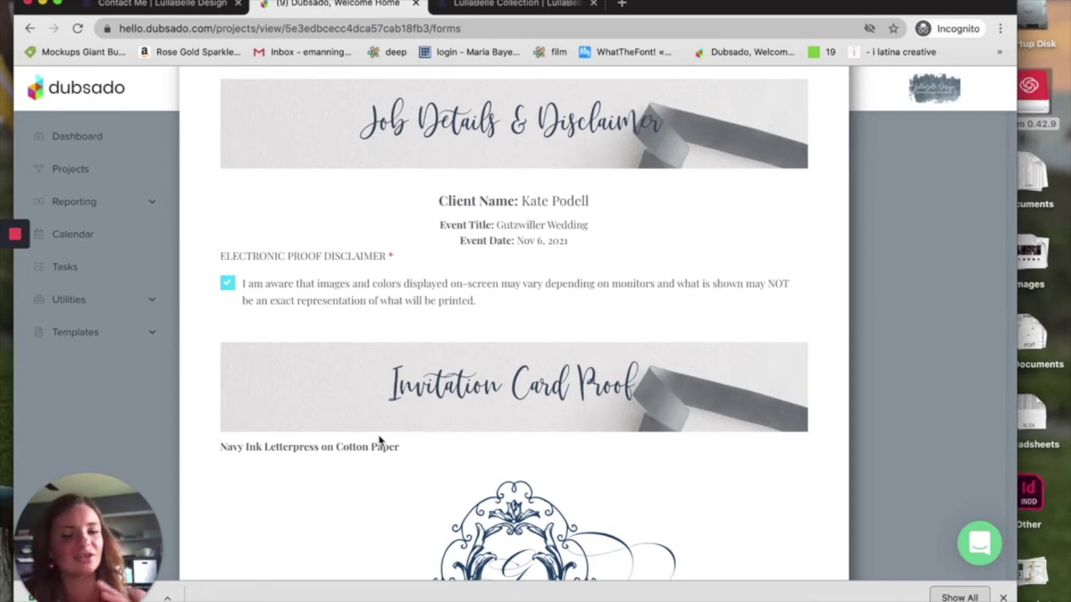
scroll(379, 441, "down", 8)
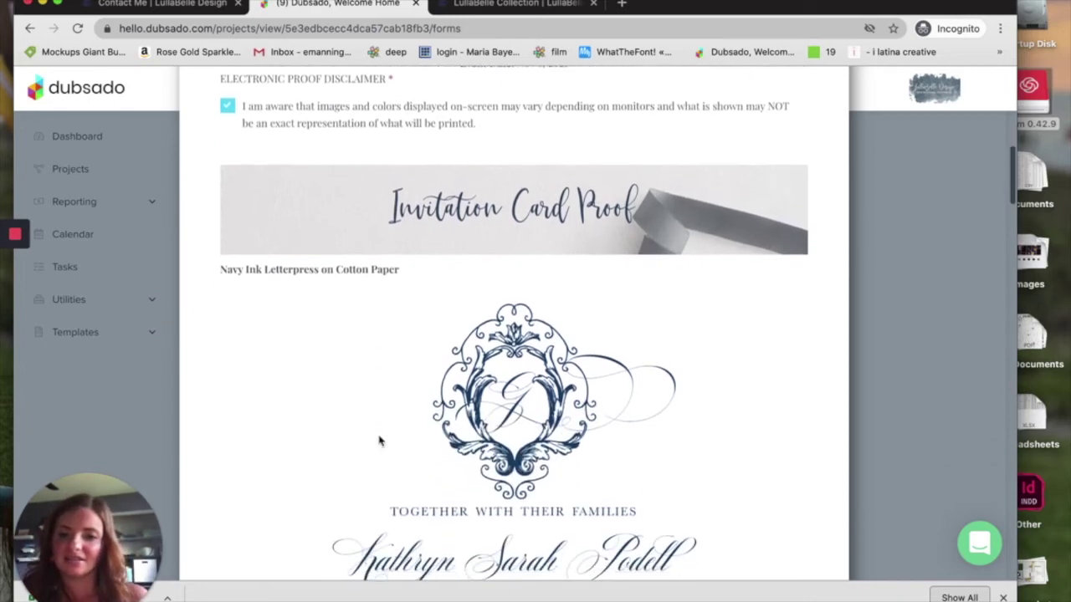
scroll(516, 236, "down", 5)
scroll(518, 241, "up", 10)
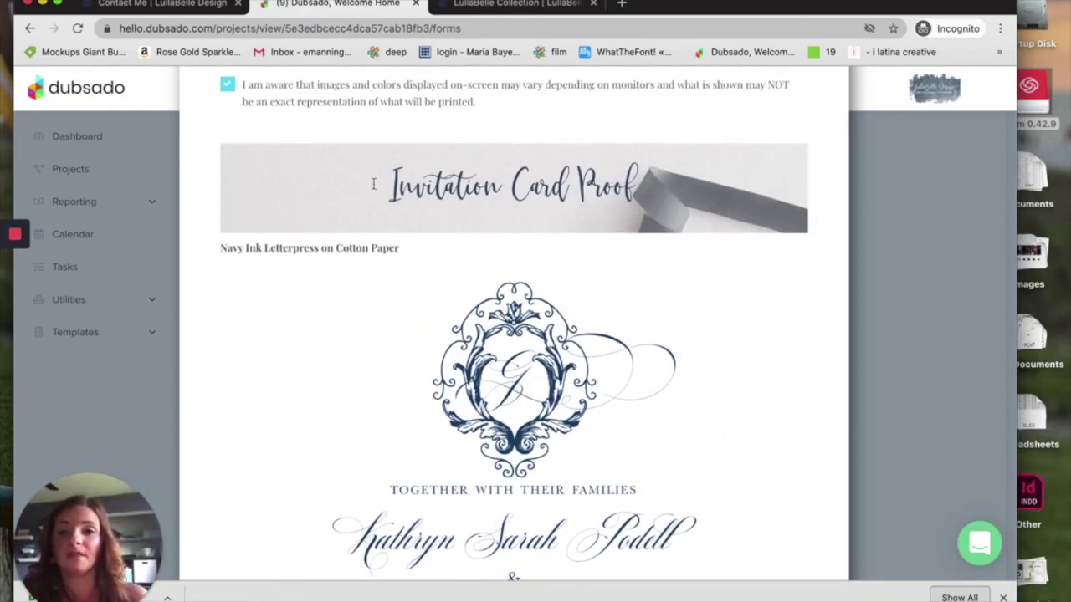
- Examine the invitation, RSVP and details card proofs with the client's revision notes, and the Full Layout Proof
scroll(501, 386, "down", 1)
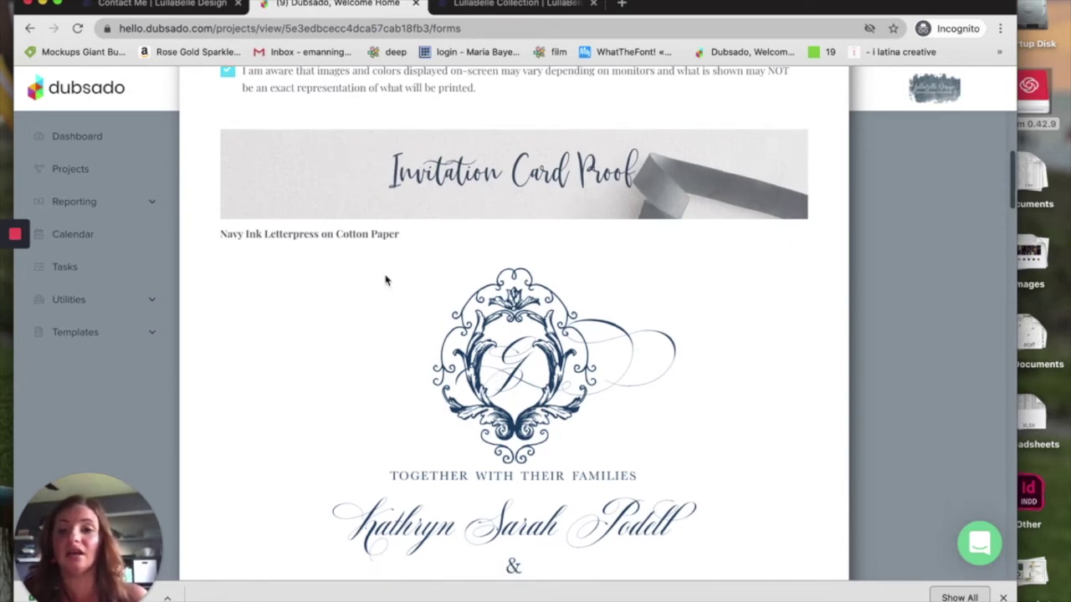
scroll(441, 404, "down", 5)
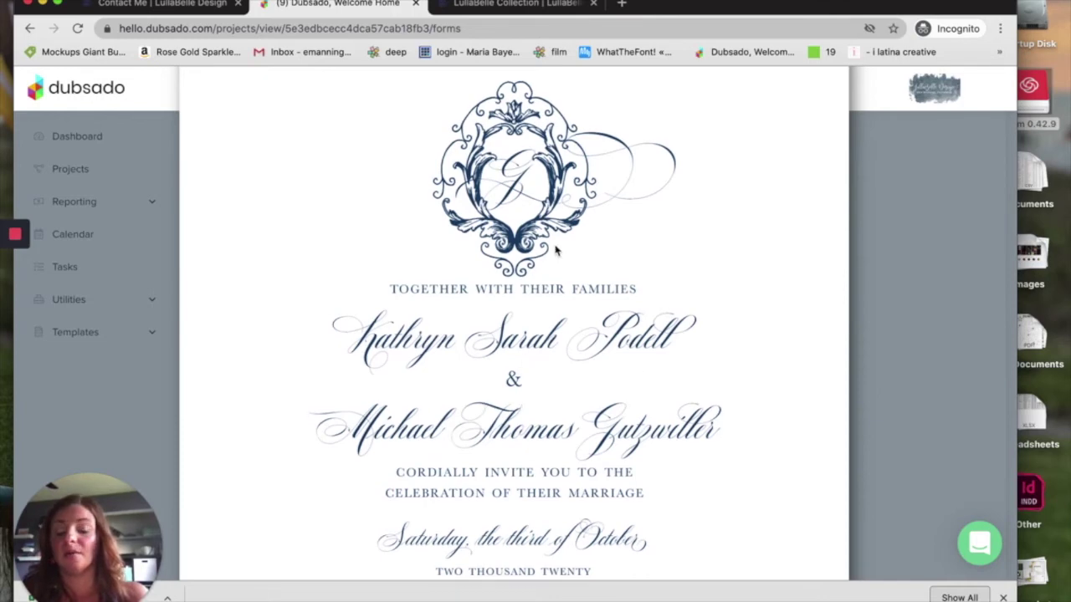
scroll(556, 249, "down", 10)
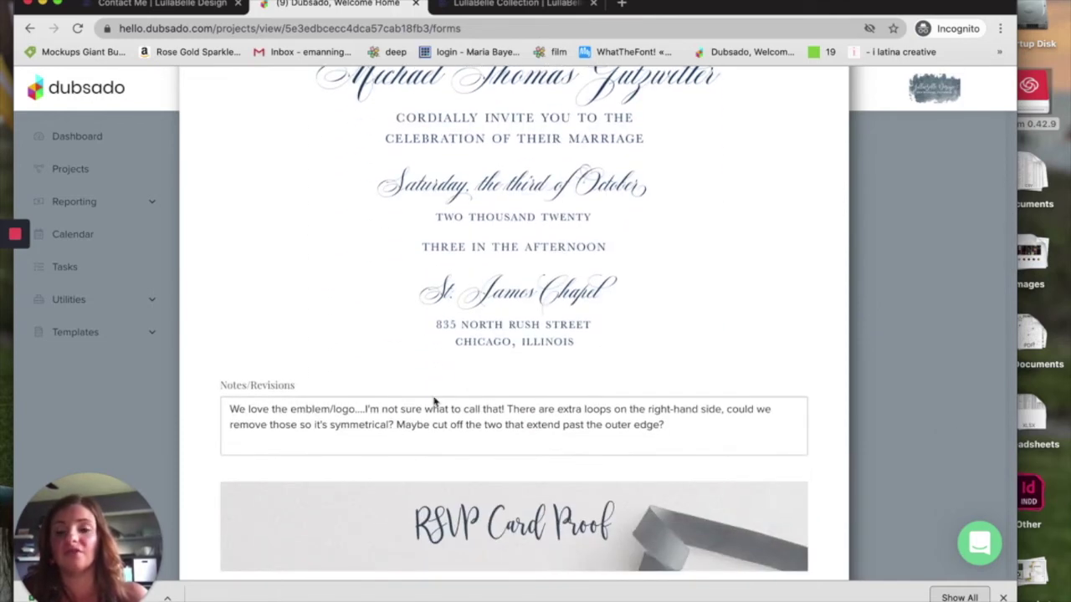
scroll(290, 407, "down", 12)
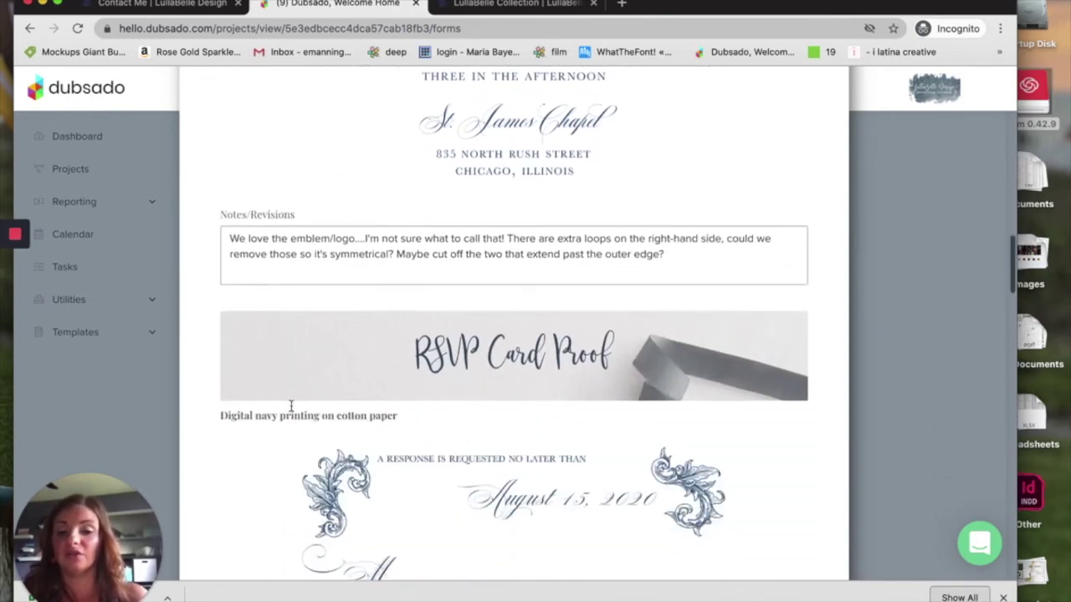
scroll(492, 184, "down", 20)
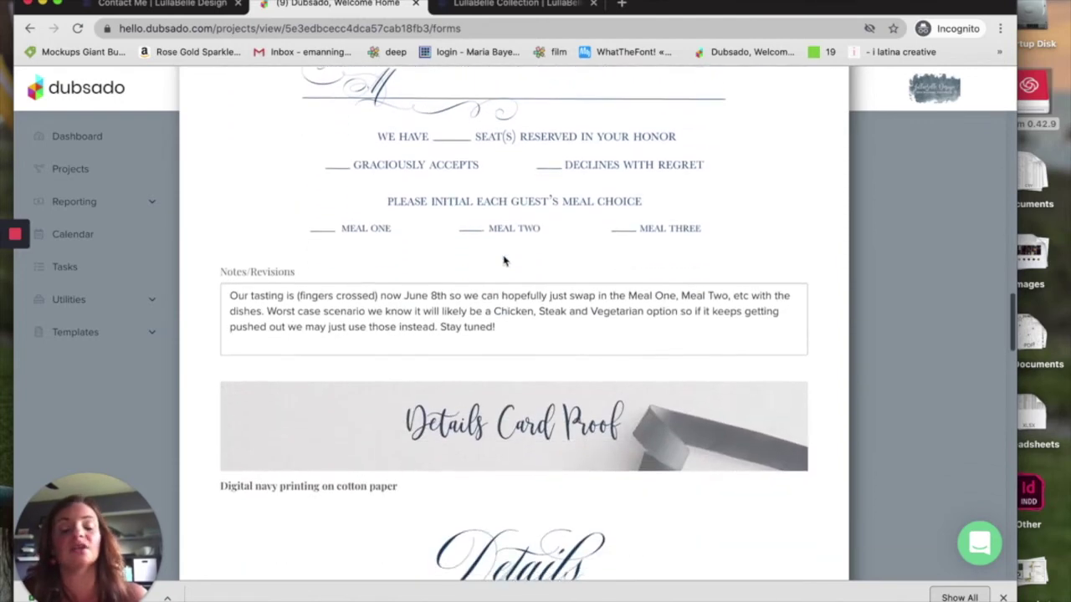
scroll(497, 212, "down", 20)
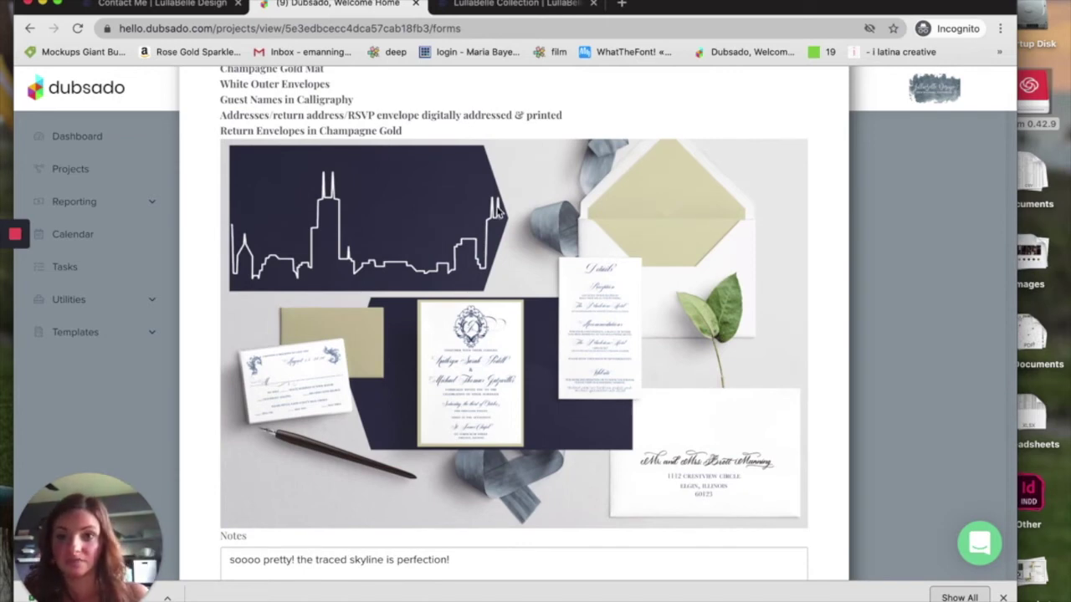
scroll(497, 212, "up", 2)
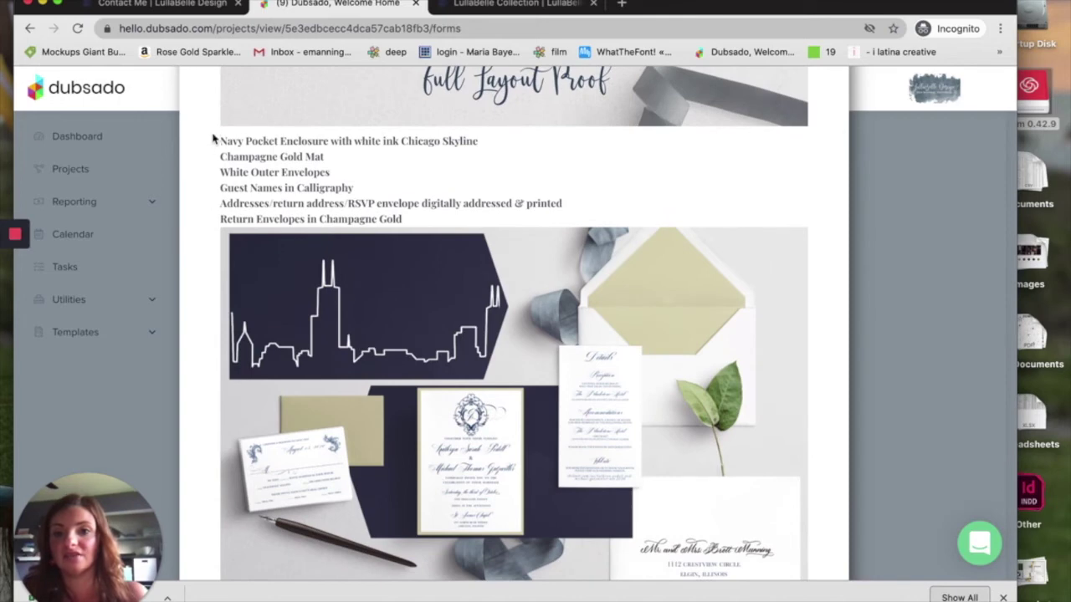
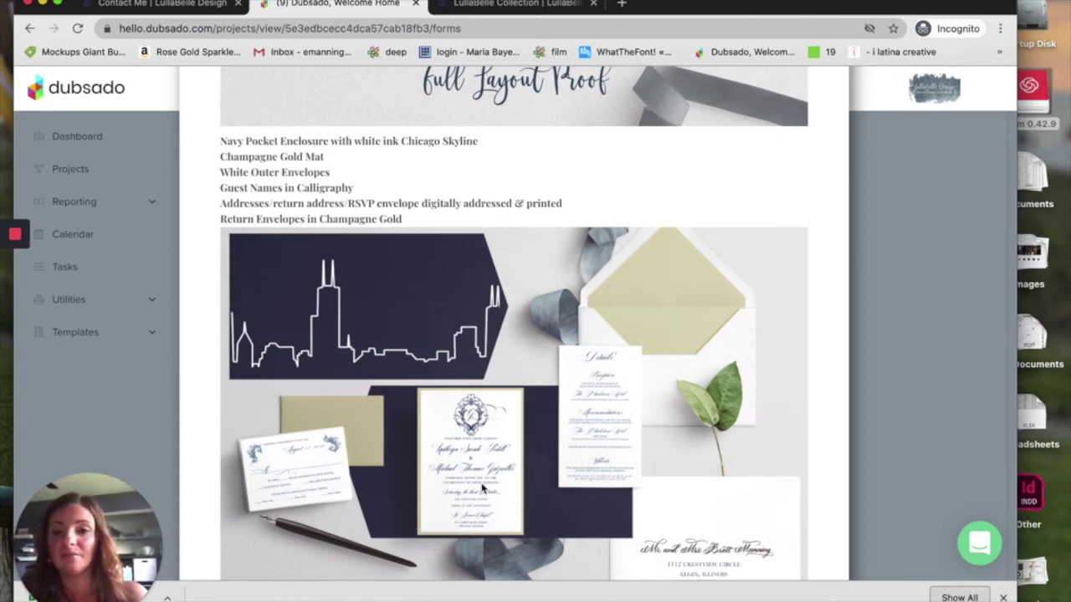
- Examine the Full Layout Proof with the client's notes and the additional revisions answer, and close the Initial Proofs preview
scroll(690, 453, "down", 2)
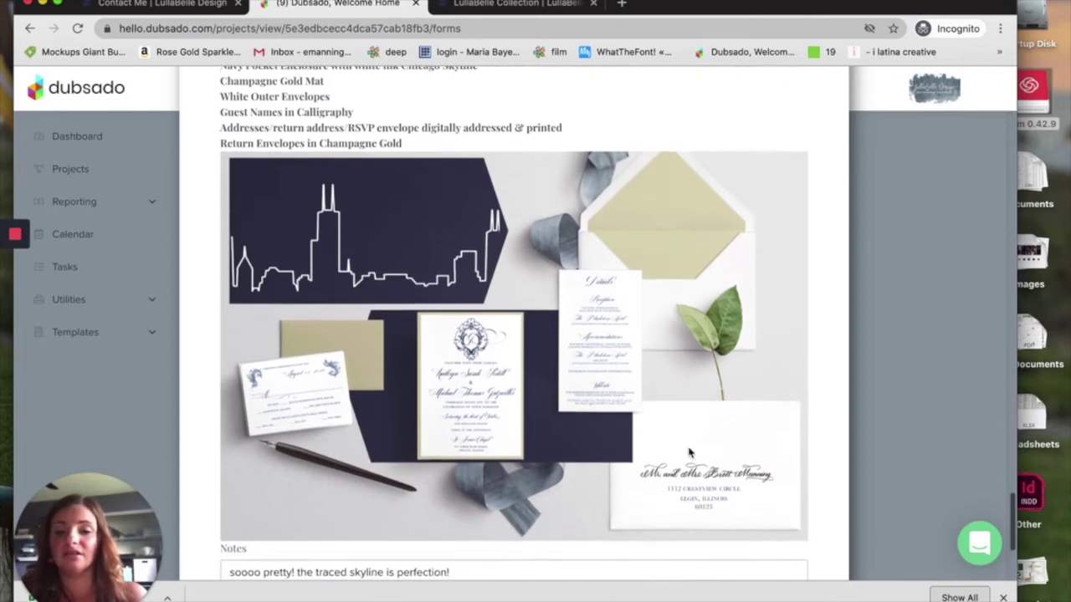
scroll(659, 403, "up", 1)
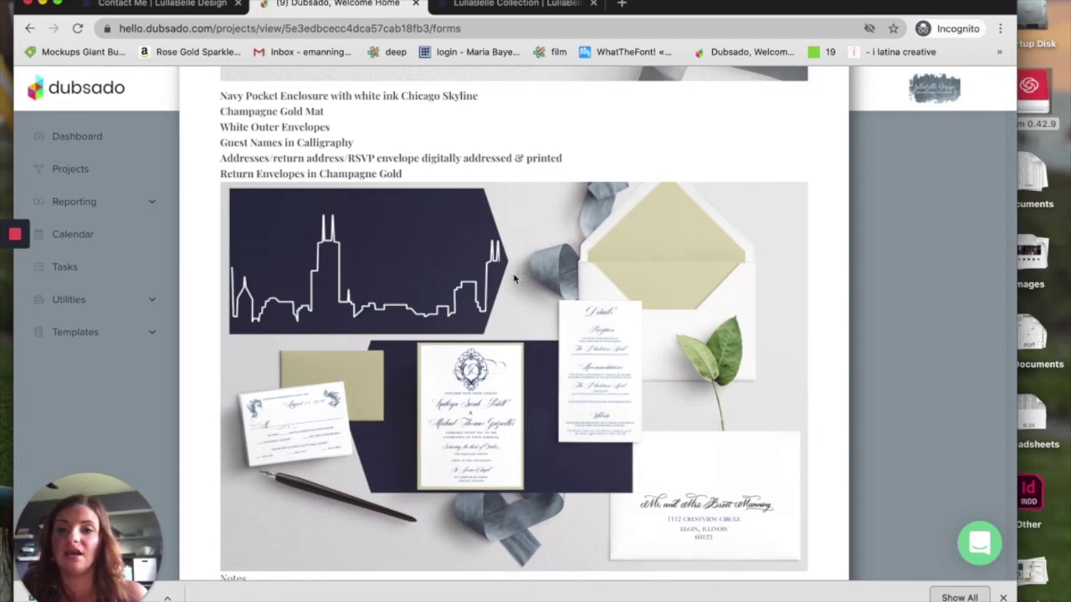
scroll(511, 283, "down", 1)
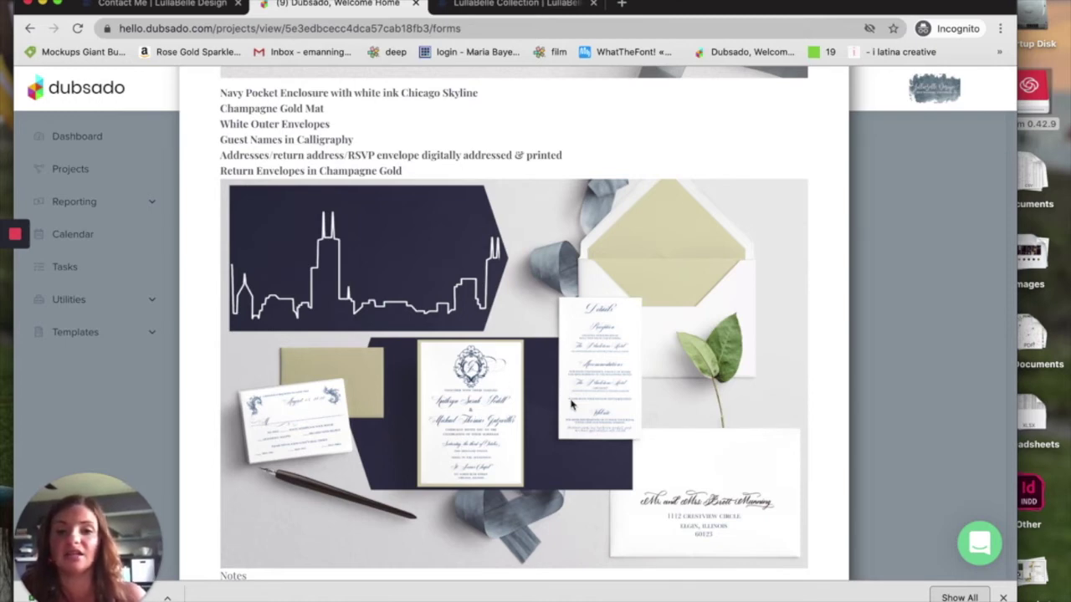
scroll(337, 399, "down", 2)
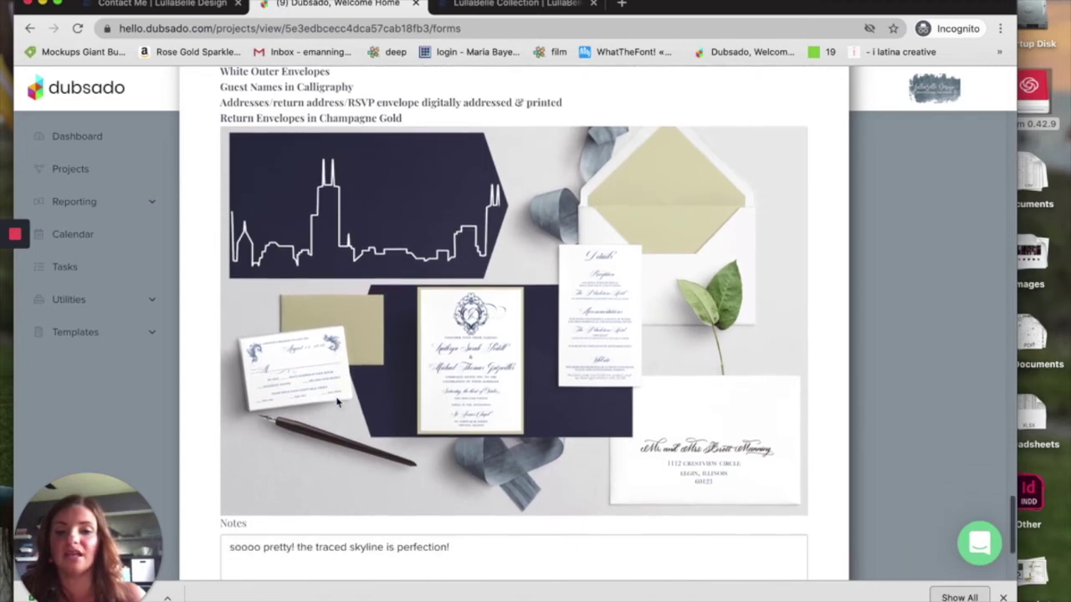
scroll(409, 426, "down", 5)
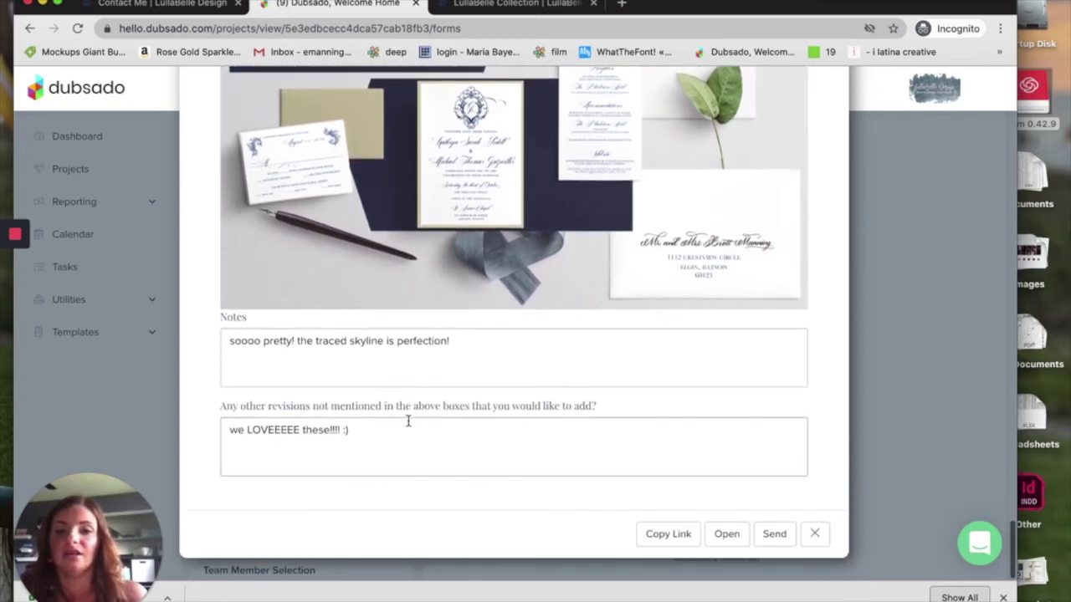
left_click(810, 536)
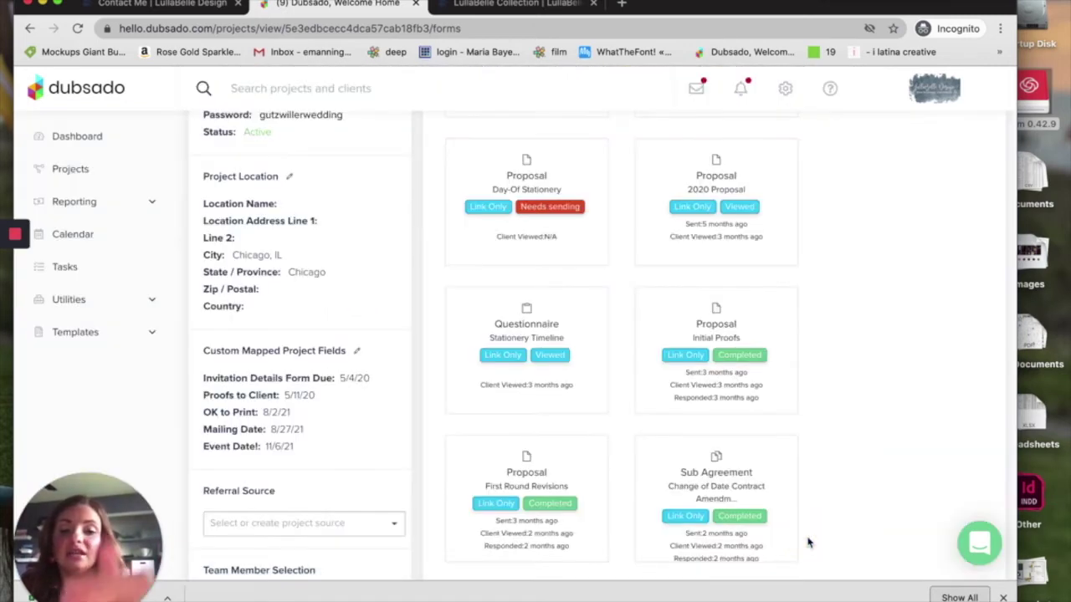
- Return to the projects list, open the current wedding project dated 6/26/21 and display its forms
scroll(714, 502, "down", 2)
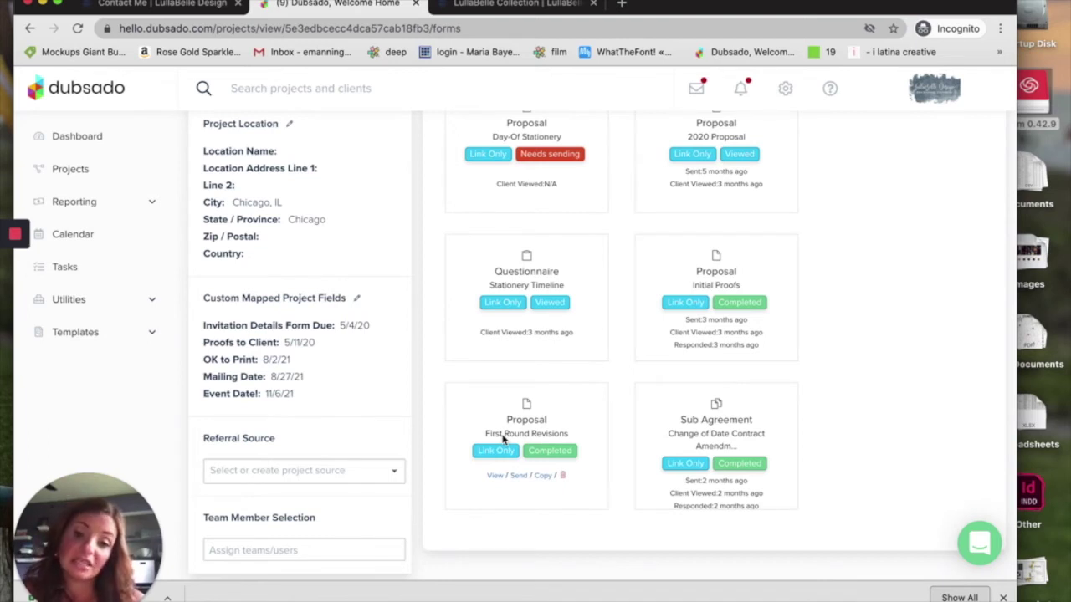
scroll(502, 439, "up", 8)
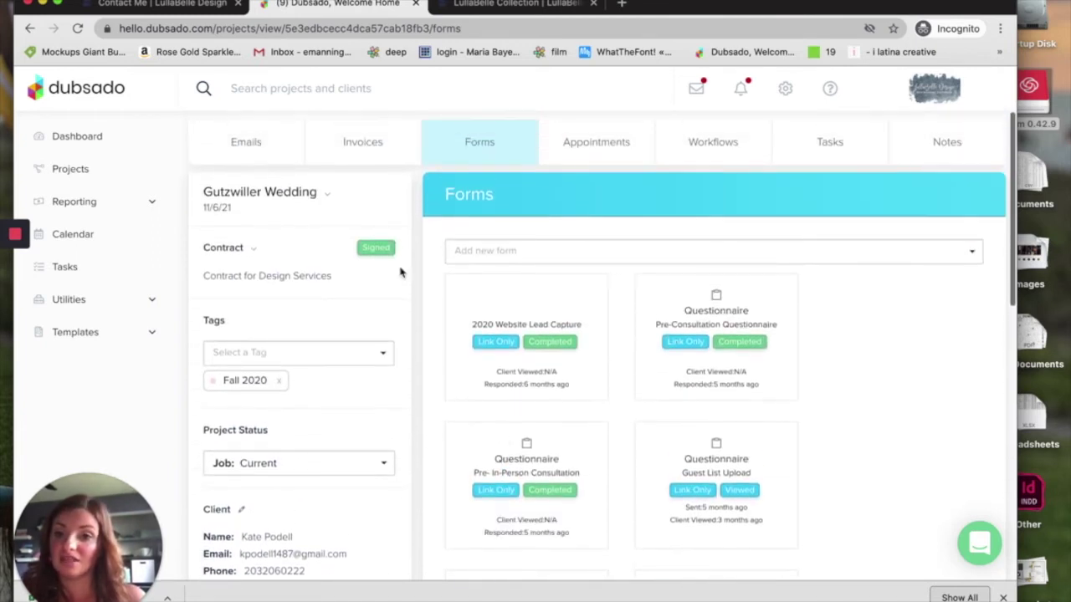
left_click(118, 179)
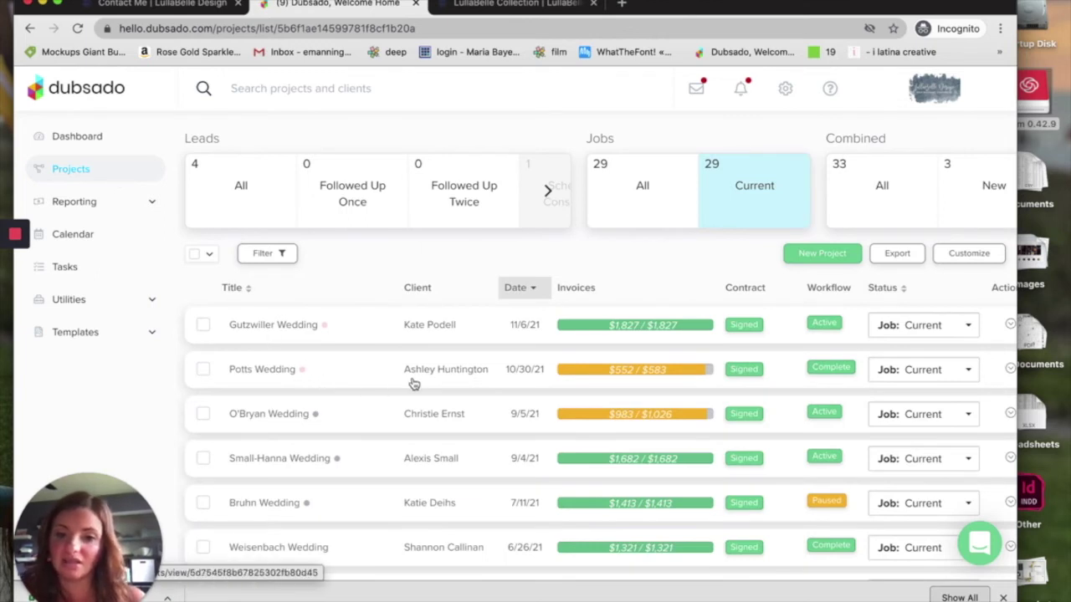
scroll(459, 429, "down", 2)
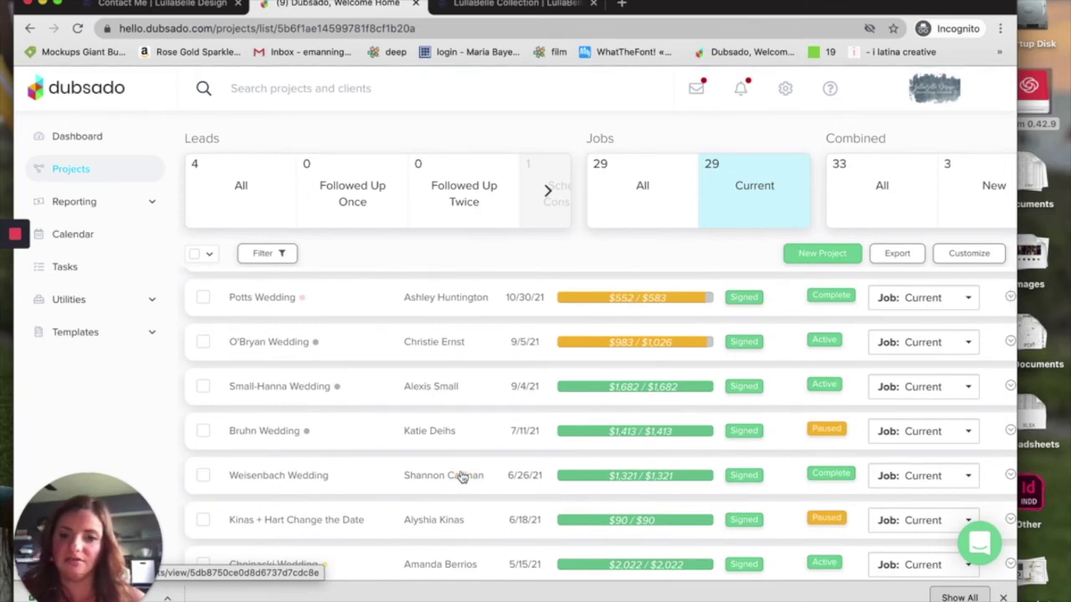
left_click(462, 477)
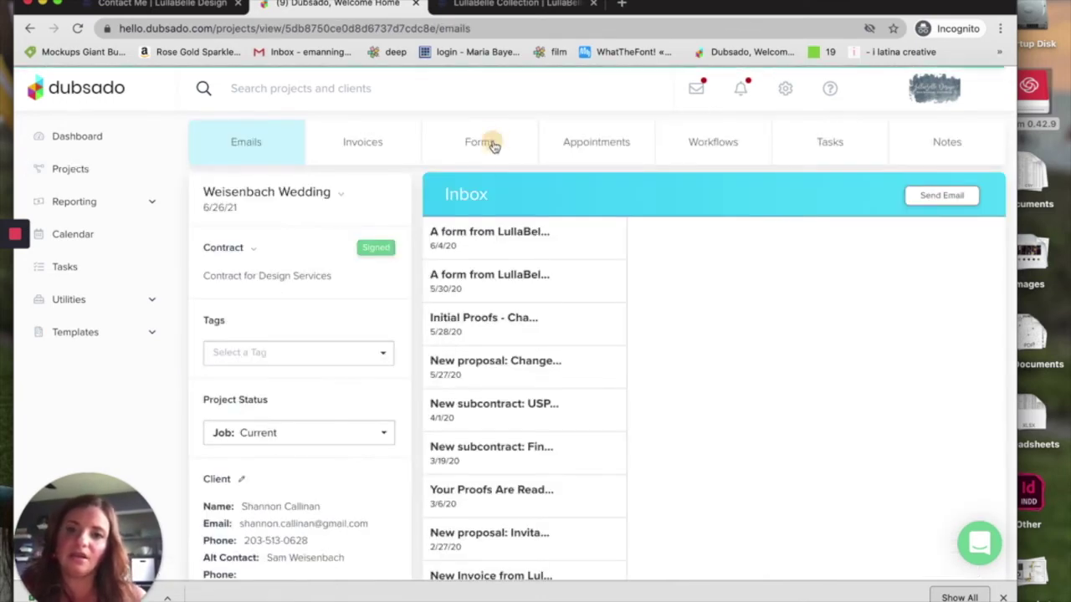
- Find the completed Final Design Proof sub agreement among the project's forms and open it as the client's page
scroll(627, 459, "down", 2)
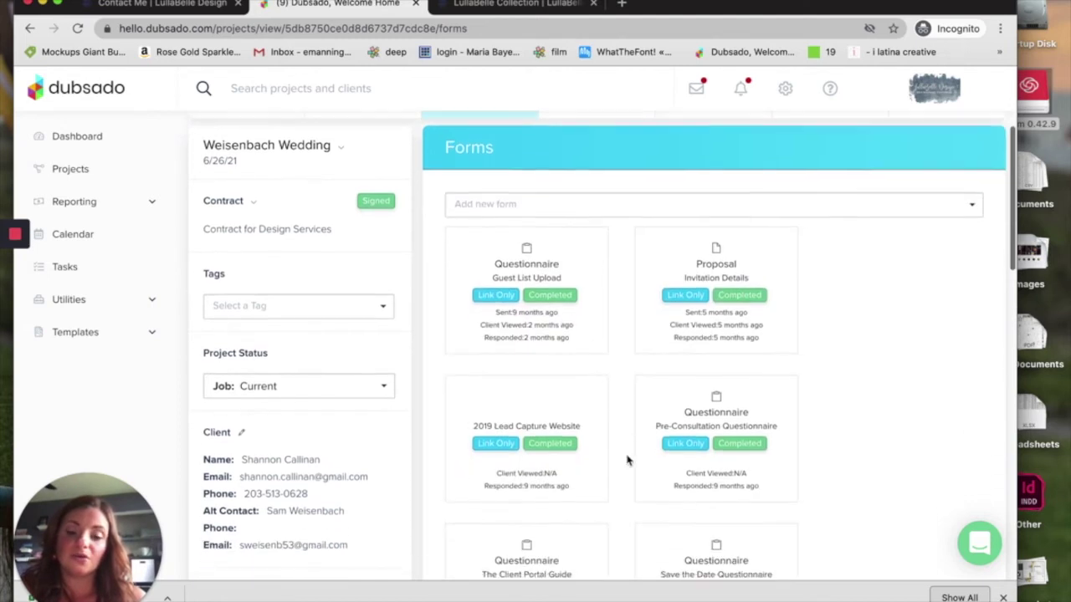
scroll(627, 460, "down", 5)
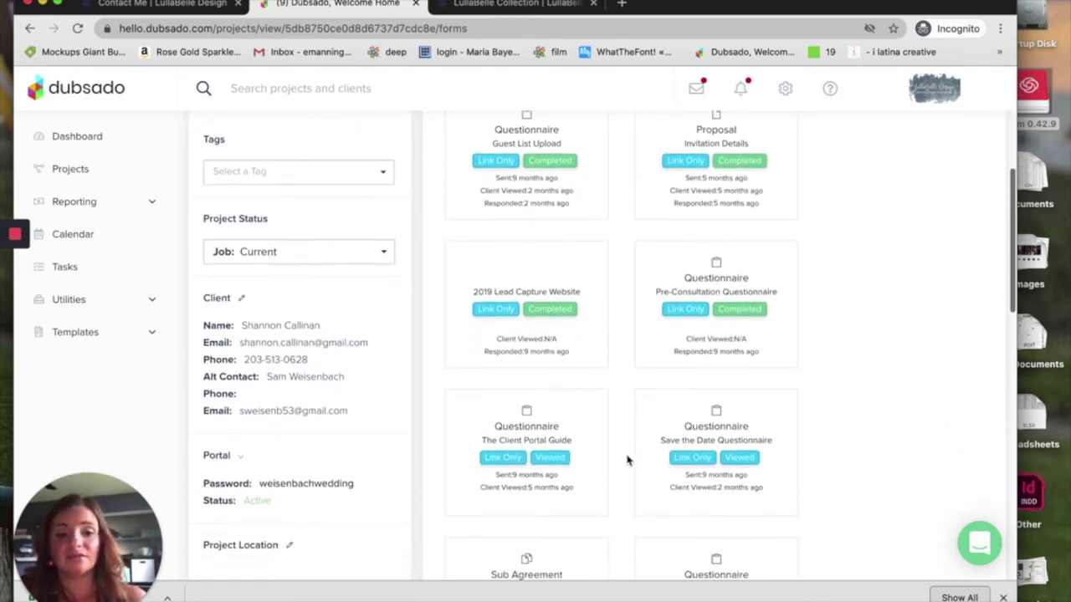
scroll(626, 459, "down", 7)
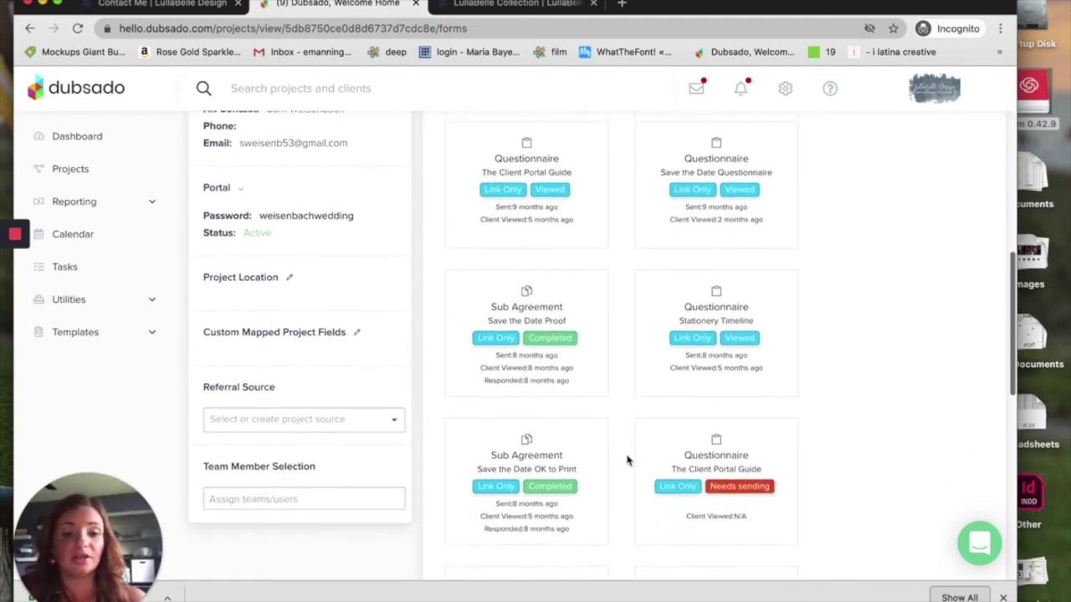
scroll(627, 459, "down", 12)
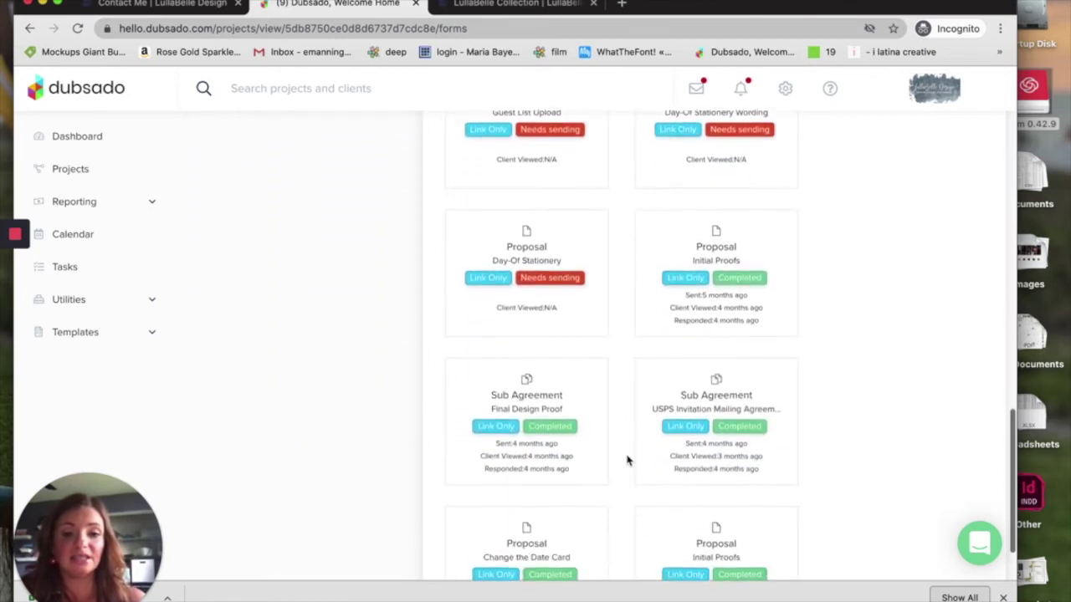
left_click(495, 368)
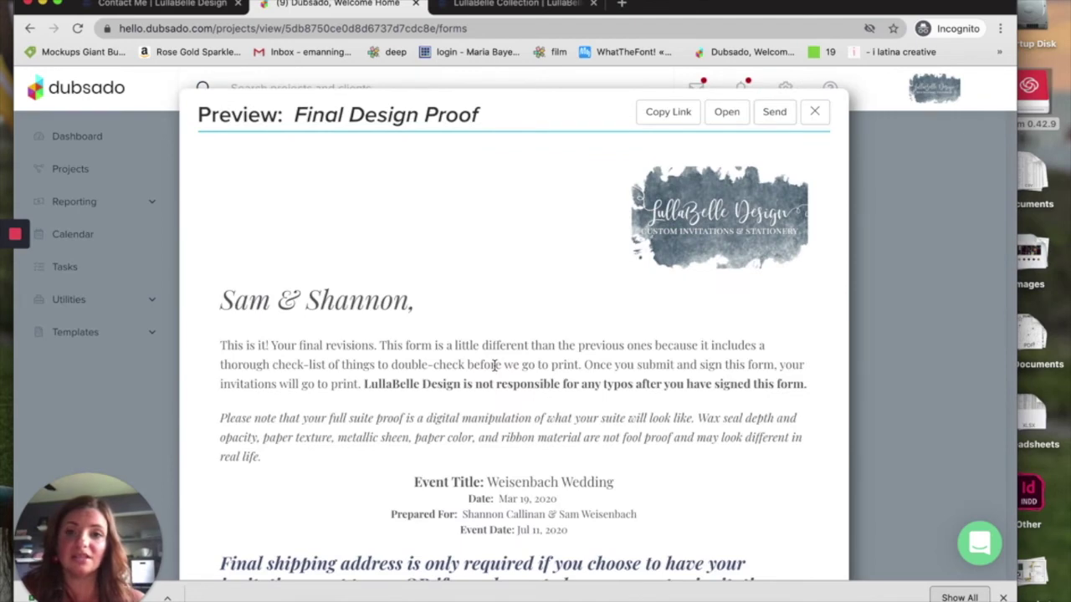
left_click(724, 111)
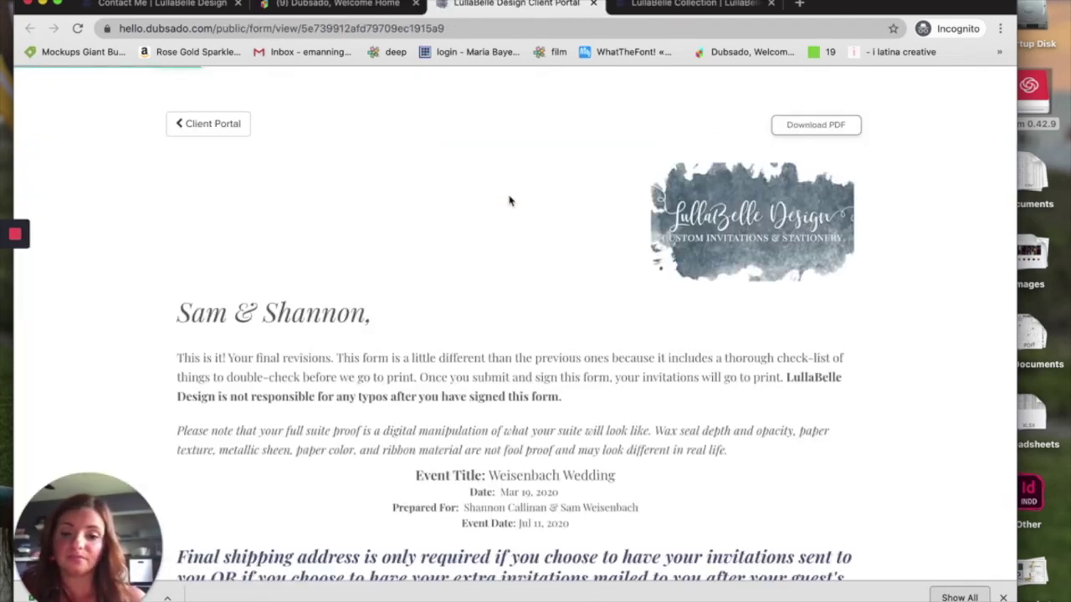
- Examine the Final Design Proof's introduction, event details, shipping address and phone fields, photographer question and electronic proof disclaimer
scroll(509, 201, "down", 3)
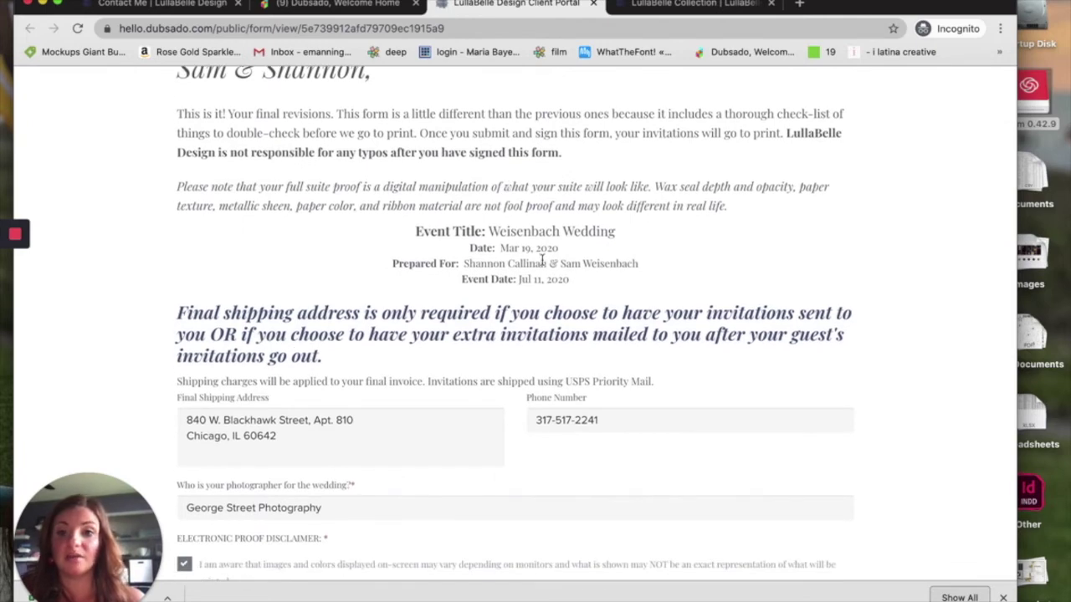
scroll(542, 261, "up", 1)
scroll(399, 418, "down", 3)
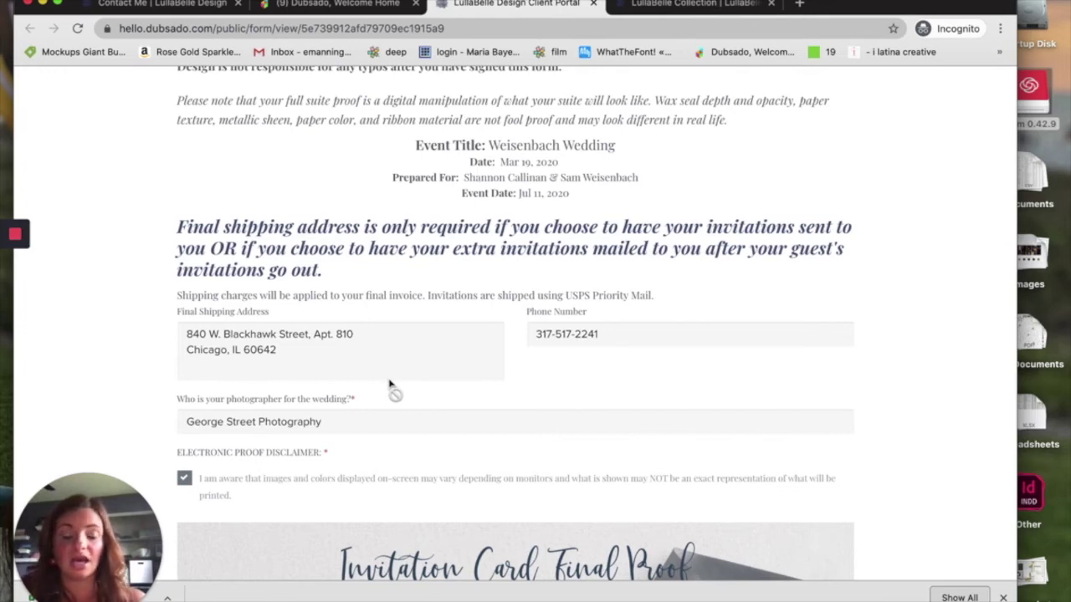
scroll(389, 385, "down", 1)
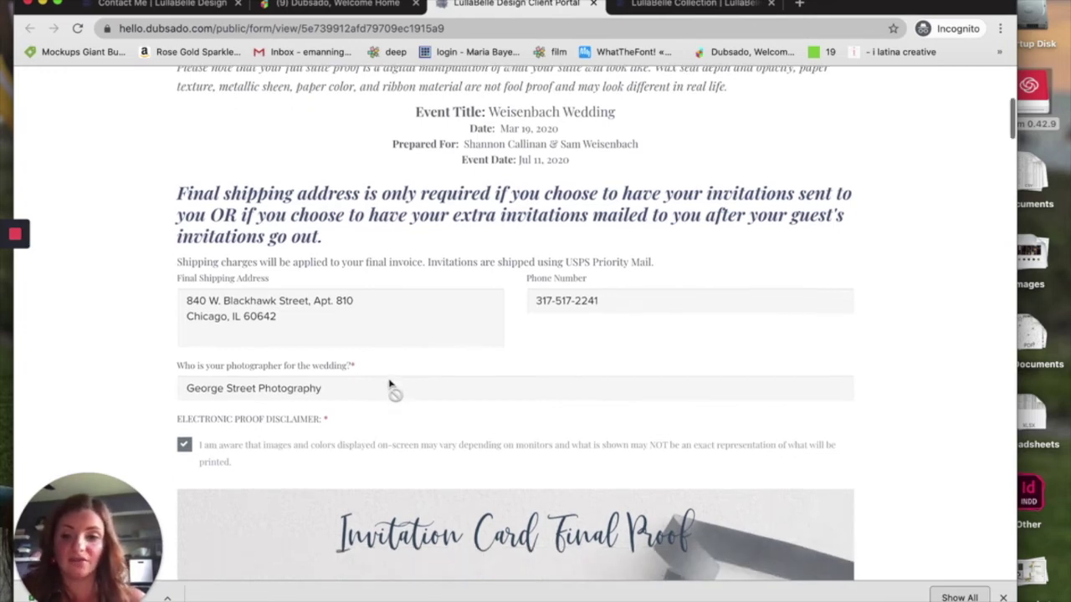
left_click_drag(349, 388, 297, 388)
left_click(346, 393)
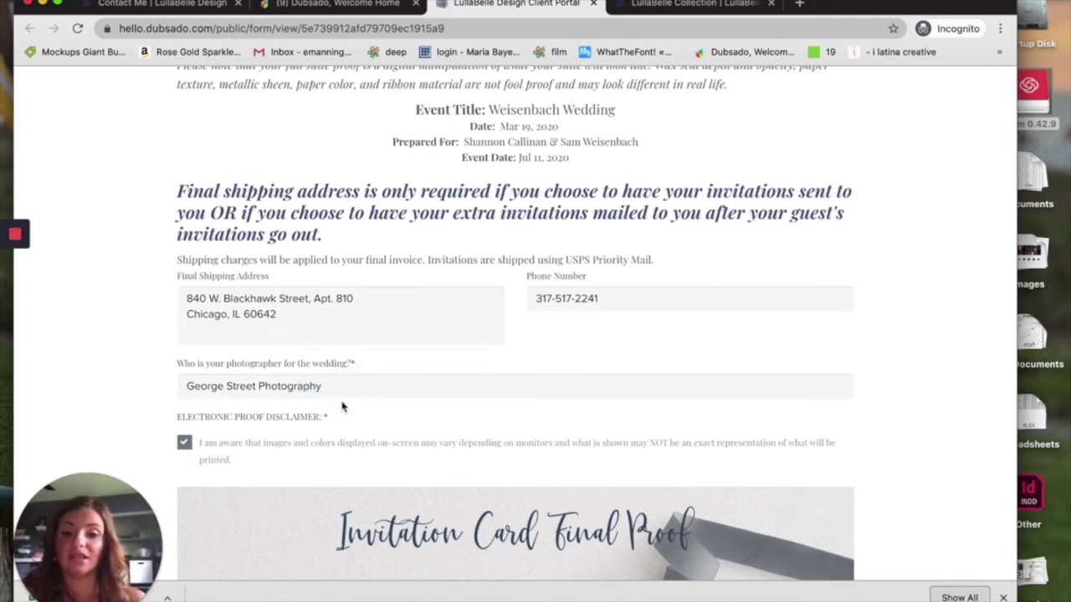
- Examine the Invitation Card Final Proof and the proofreading checklist below it
scroll(342, 407, "down", 10)
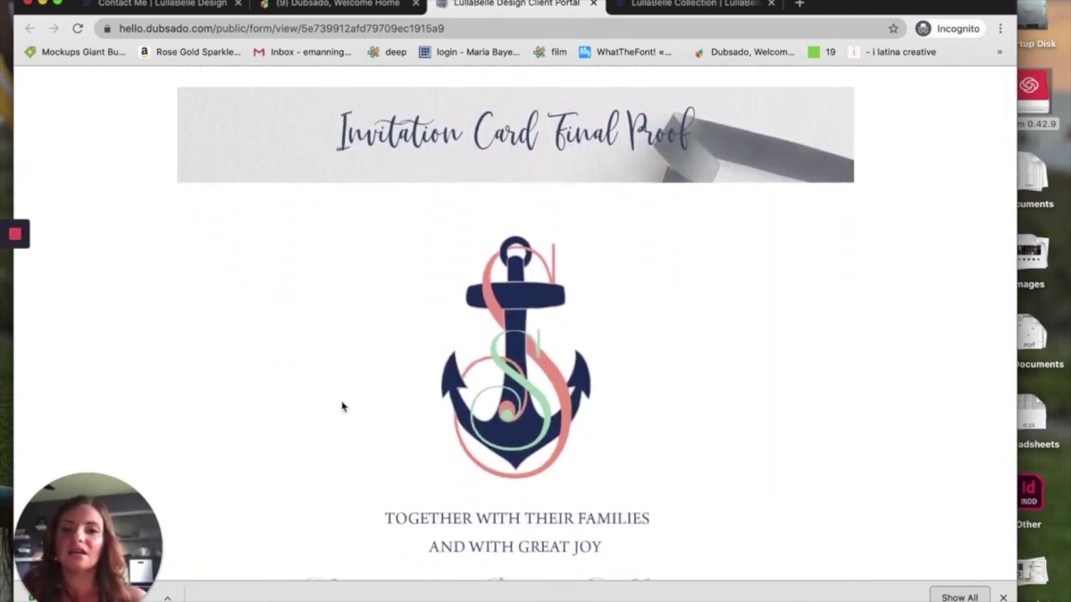
scroll(341, 406, "down", 2)
scroll(626, 265, "down", 10)
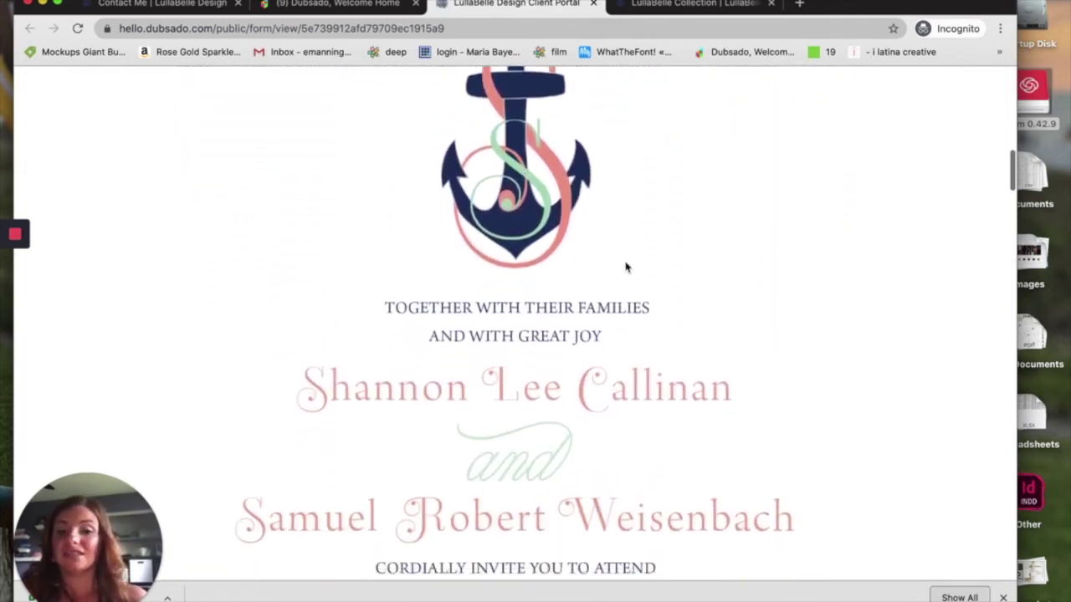
scroll(626, 267, "down", 10)
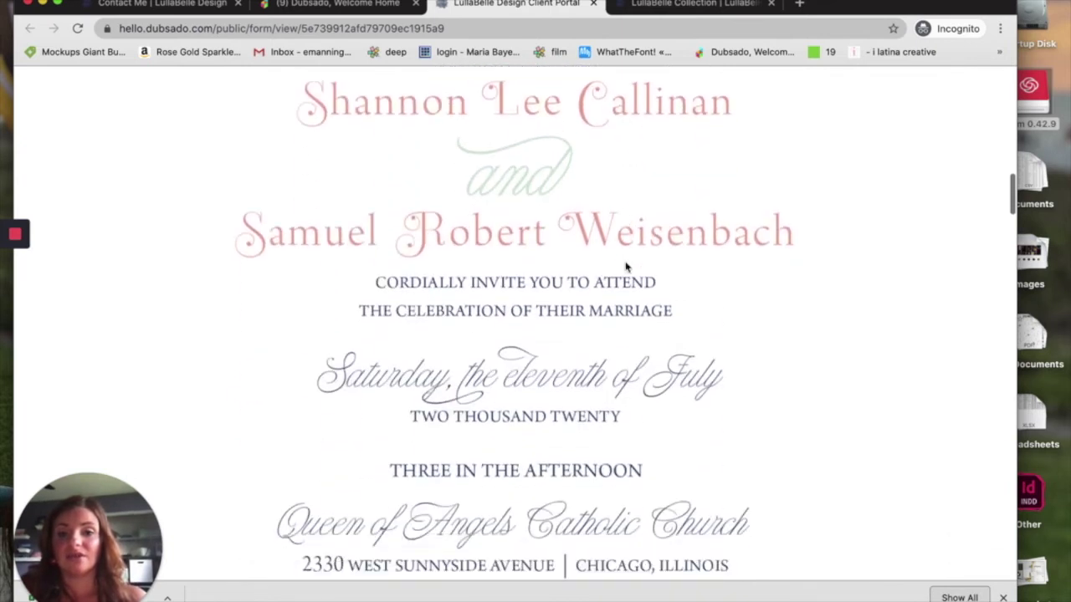
scroll(626, 267, "down", 4)
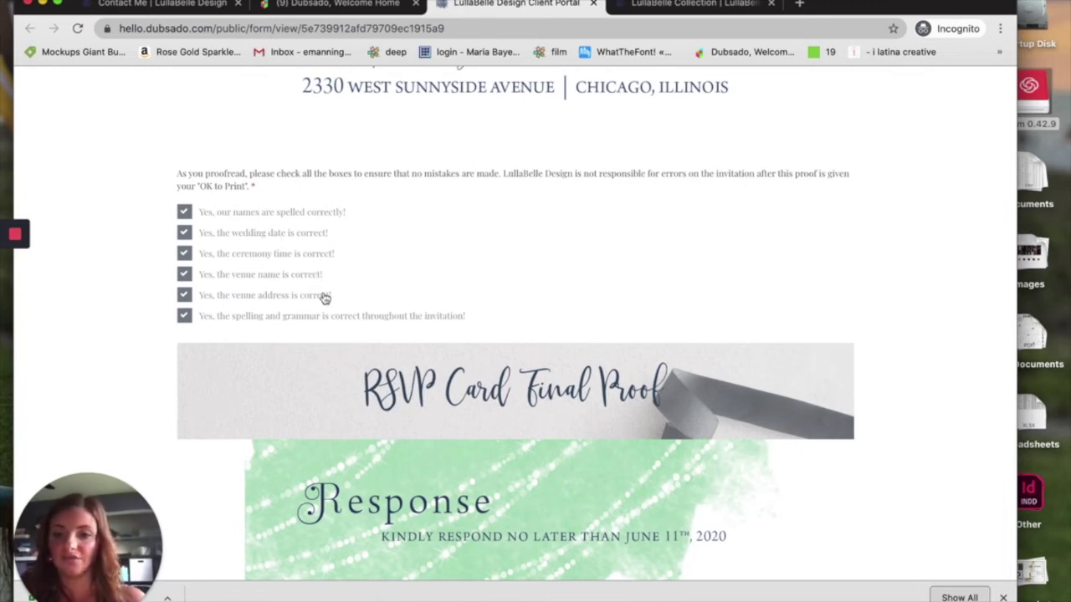
scroll(340, 316, "up", 5)
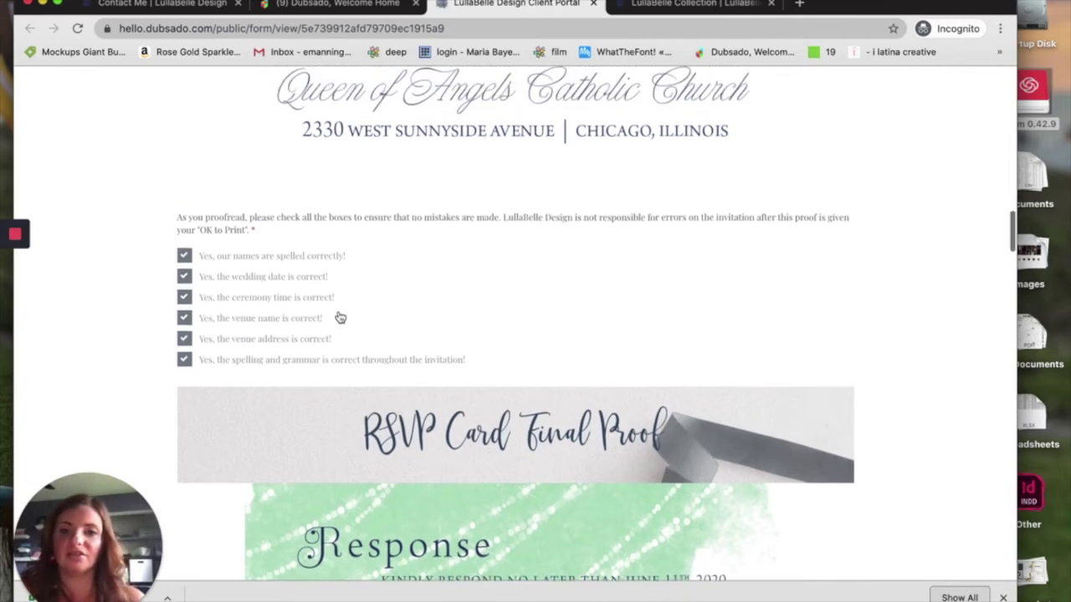
scroll(340, 315, "down", 6)
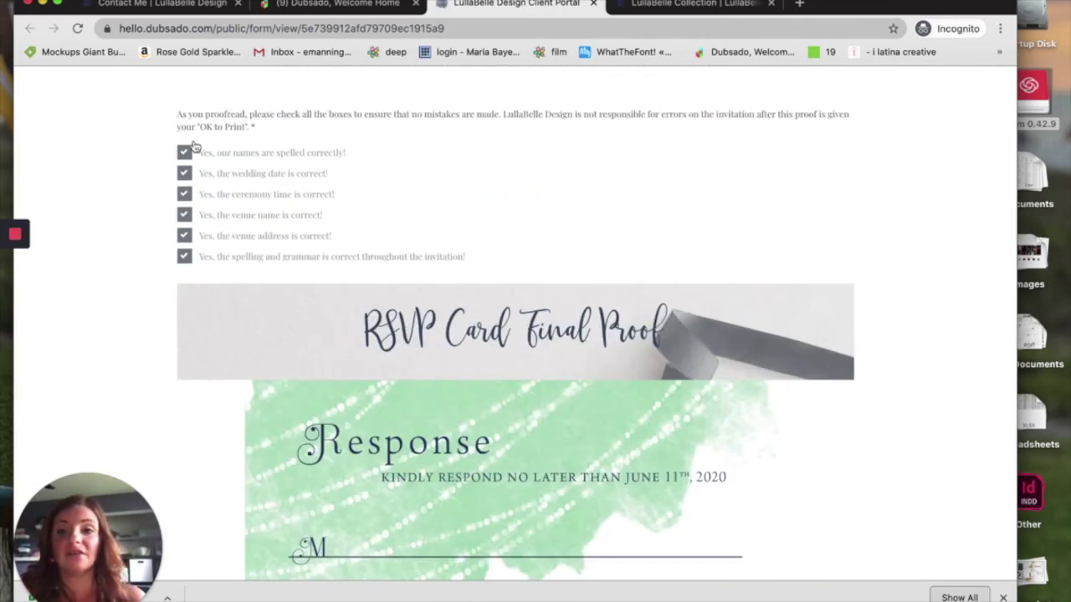
- Examine the RSVP and details card final proofs with their checklists, the Envelope Addressing Final Proofs and the Final Layout Proof
scroll(229, 273, "down", 4)
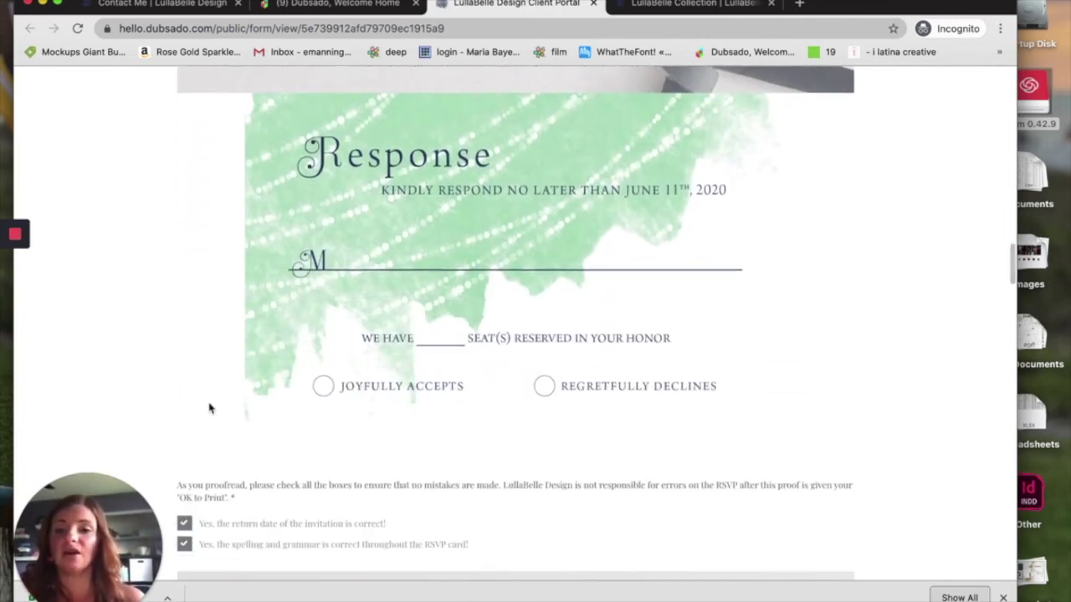
scroll(351, 232, "down", 8)
scroll(352, 233, "down", 10)
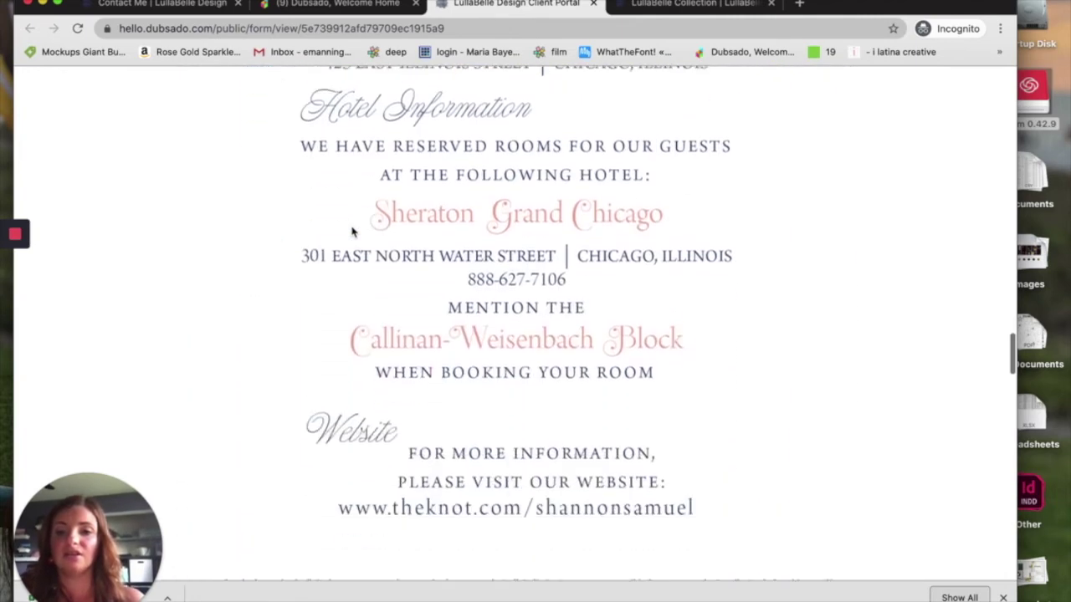
scroll(283, 488, "down", 6)
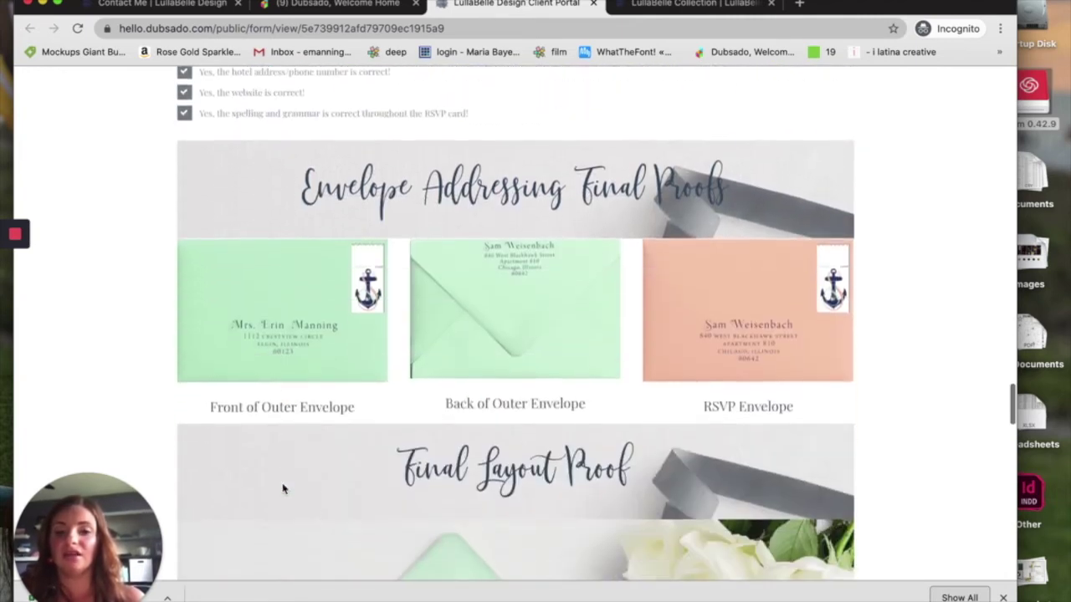
scroll(601, 442, "down", 13)
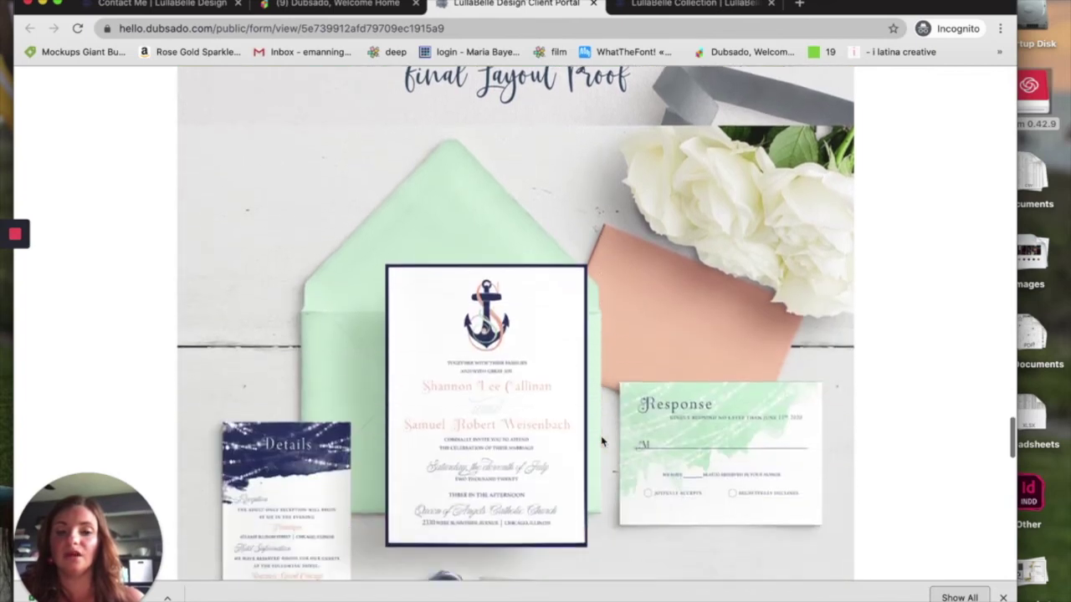
- Examine the Job Details & Disclaimer section's paper type, mat color, quantity, priced items and envelope details
scroll(602, 442, "down", 3)
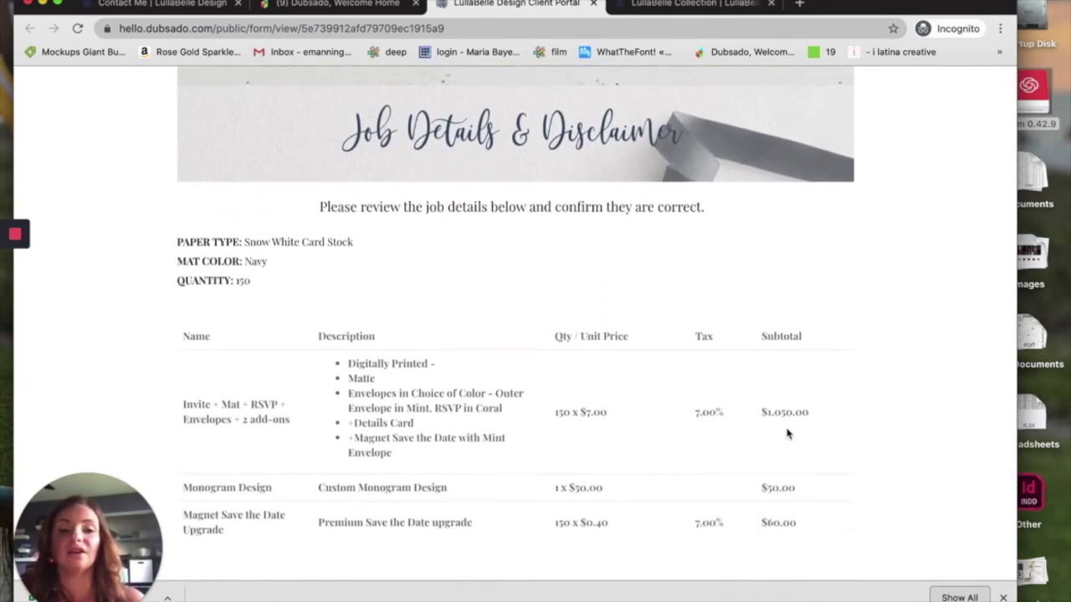
scroll(726, 318, "down", 1)
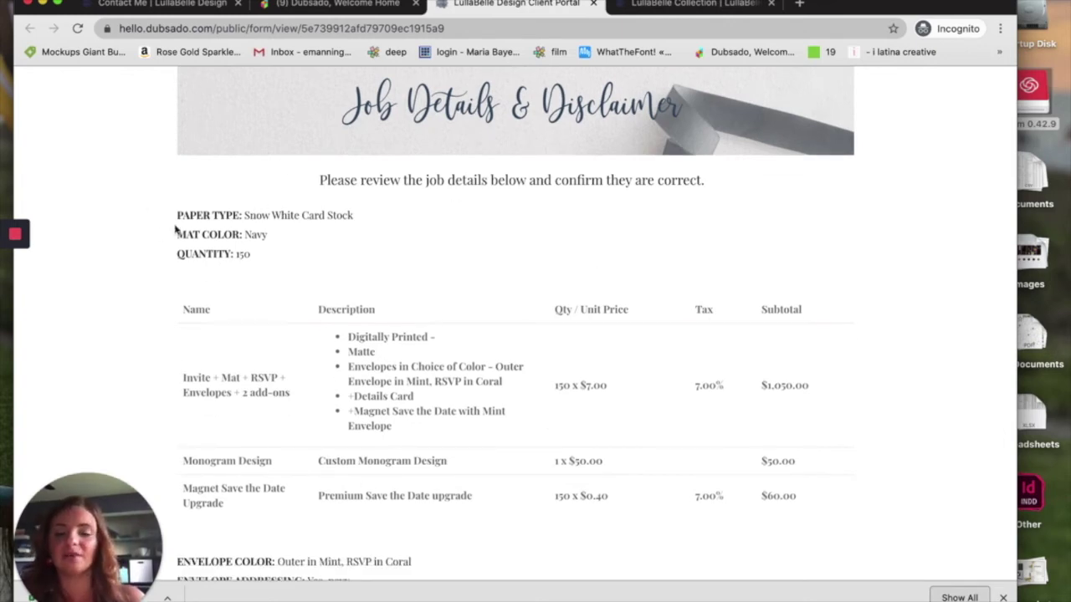
scroll(282, 484, "down", 2)
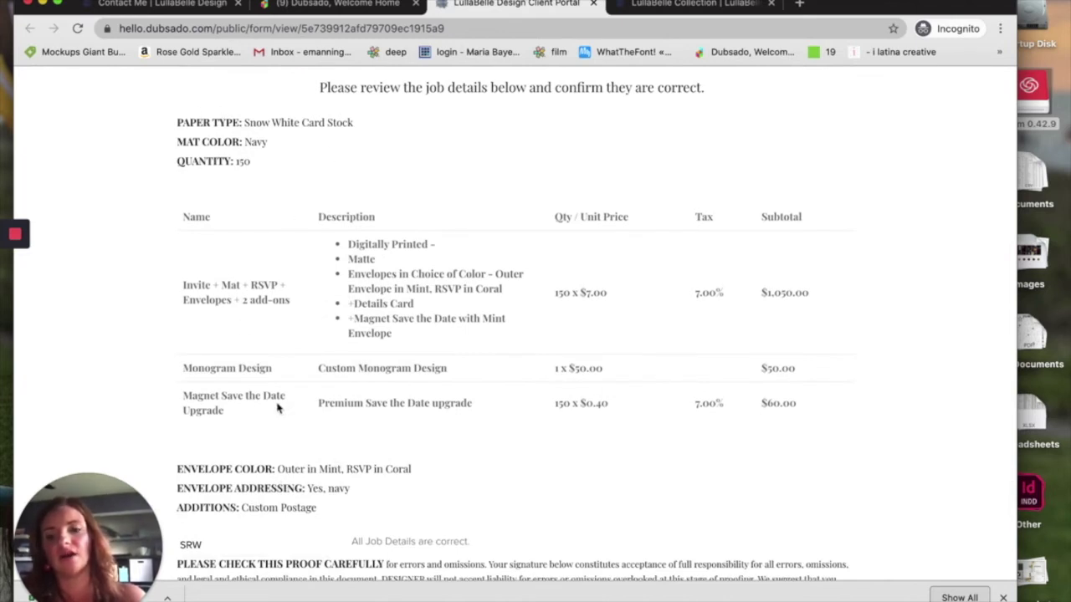
- Examine the additions, disclaimers, print release, approval options, requested corrections and client signature, and close the Final Design Proof
scroll(276, 423, "down", 1)
left_click_drag(327, 478, 234, 452)
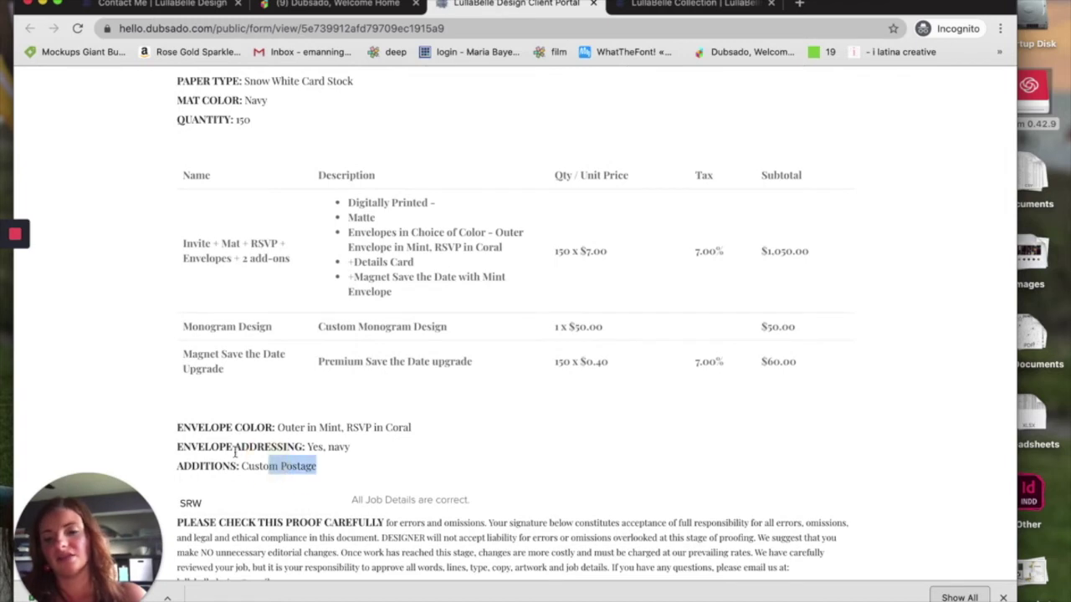
scroll(267, 459, "down", 3)
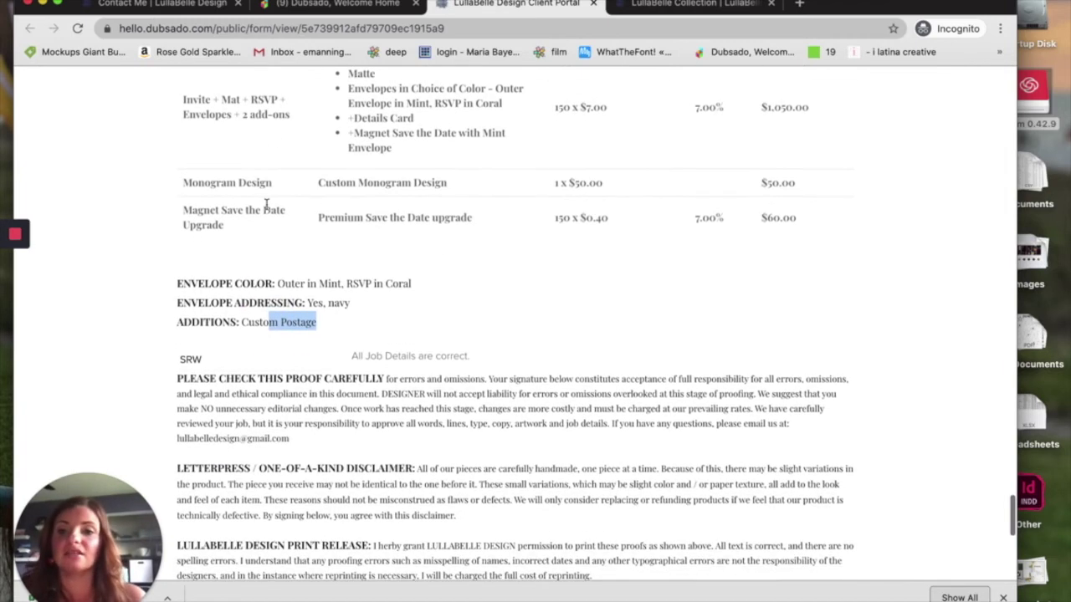
scroll(401, 411, "down", 8)
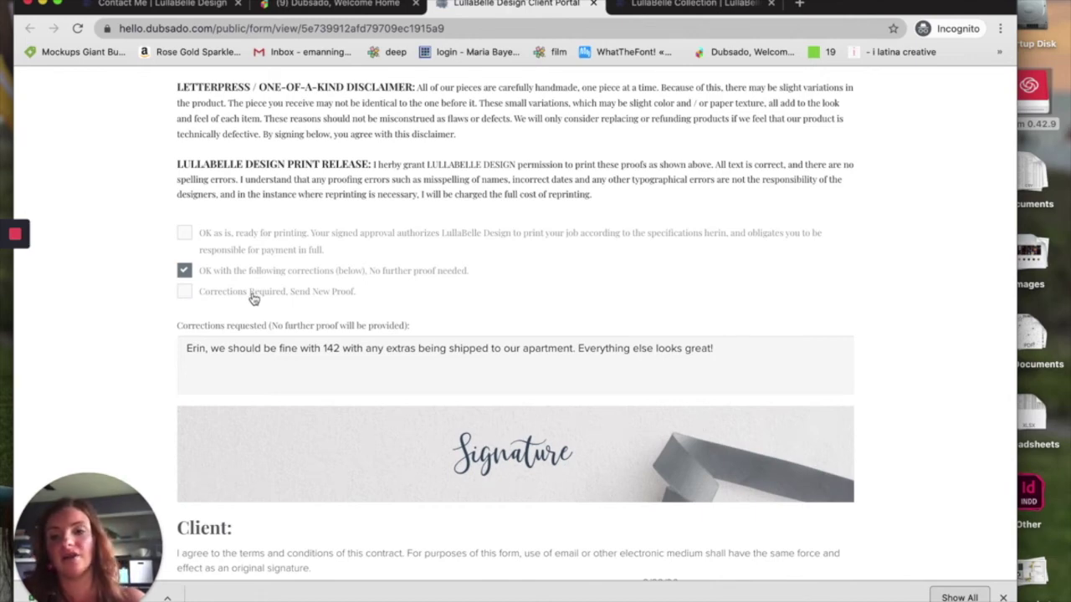
scroll(350, 372, "down", 1)
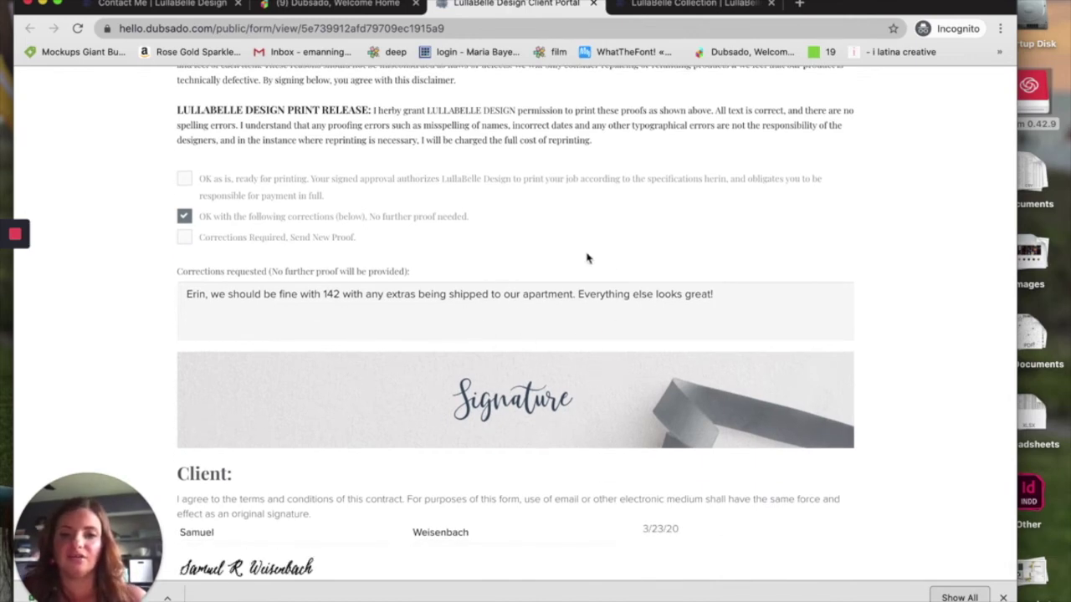
scroll(605, 327, "down", 2)
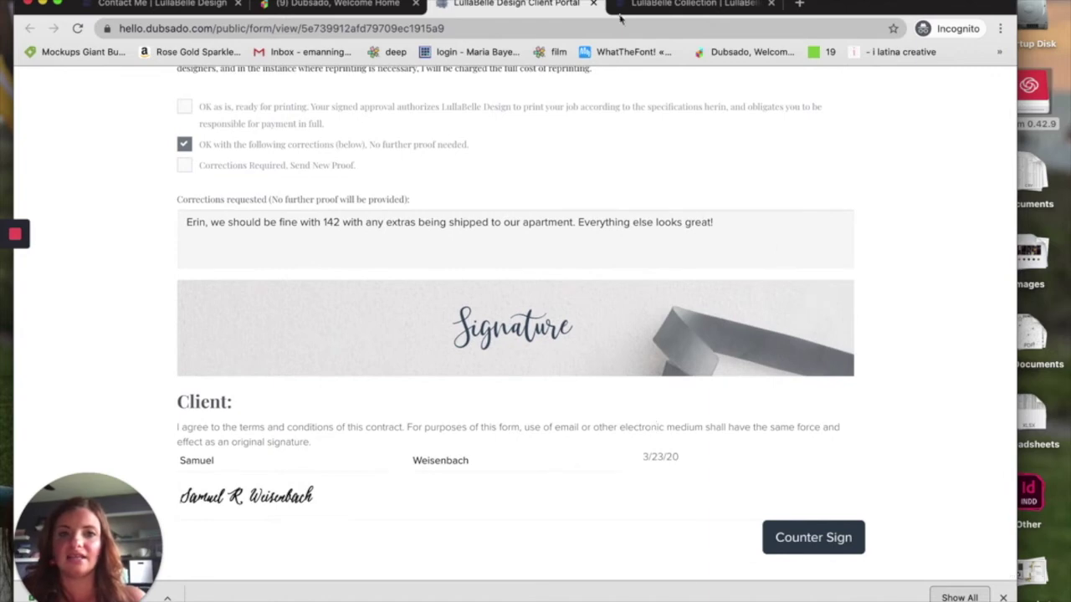
left_click(594, 4)
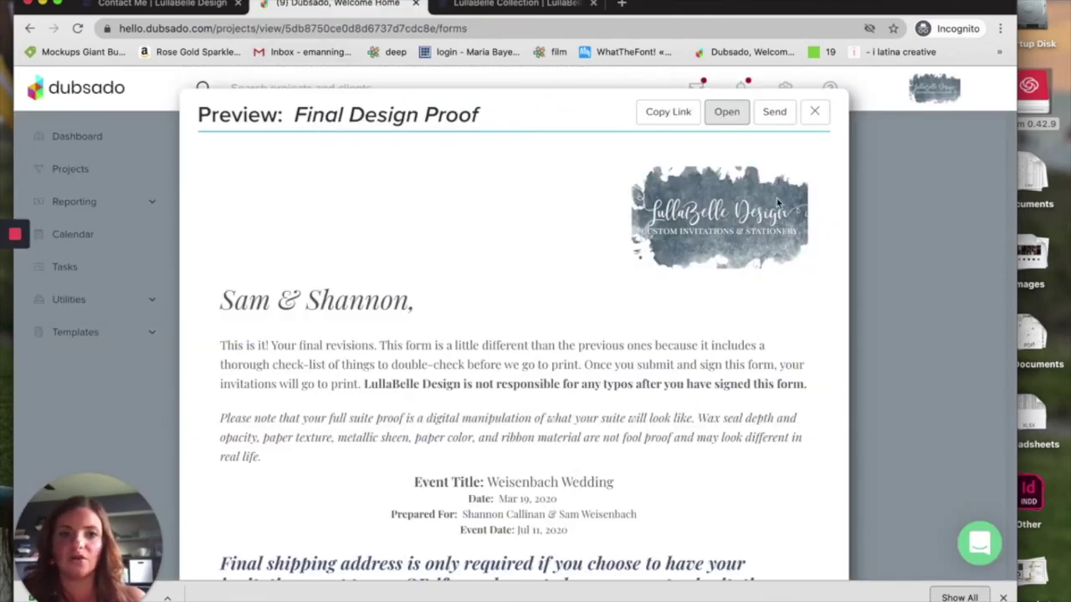
left_click(813, 114)
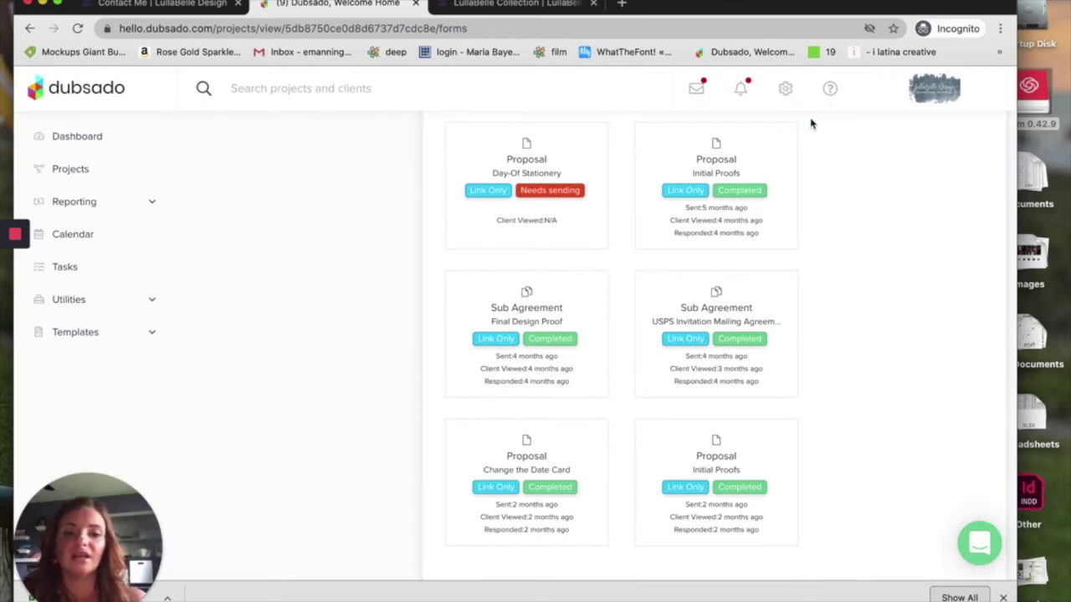
- Look over the wedding project's proposals, sub agreements and questionnaires back to the start of its forms list
scroll(461, 411, "up", 1)
scroll(461, 411, "down", 1)
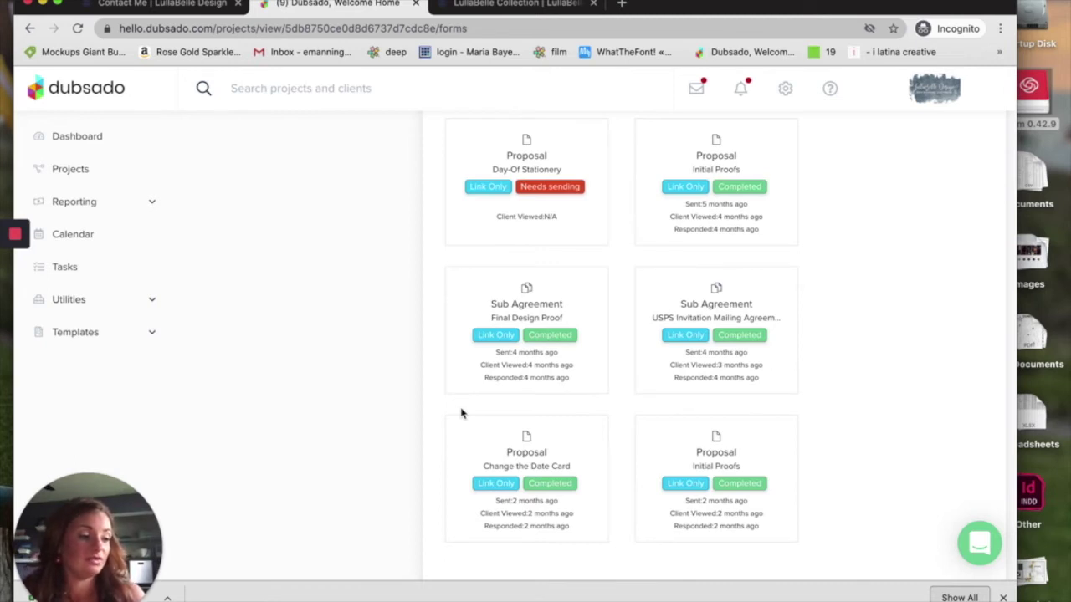
scroll(461, 413, "up", 1)
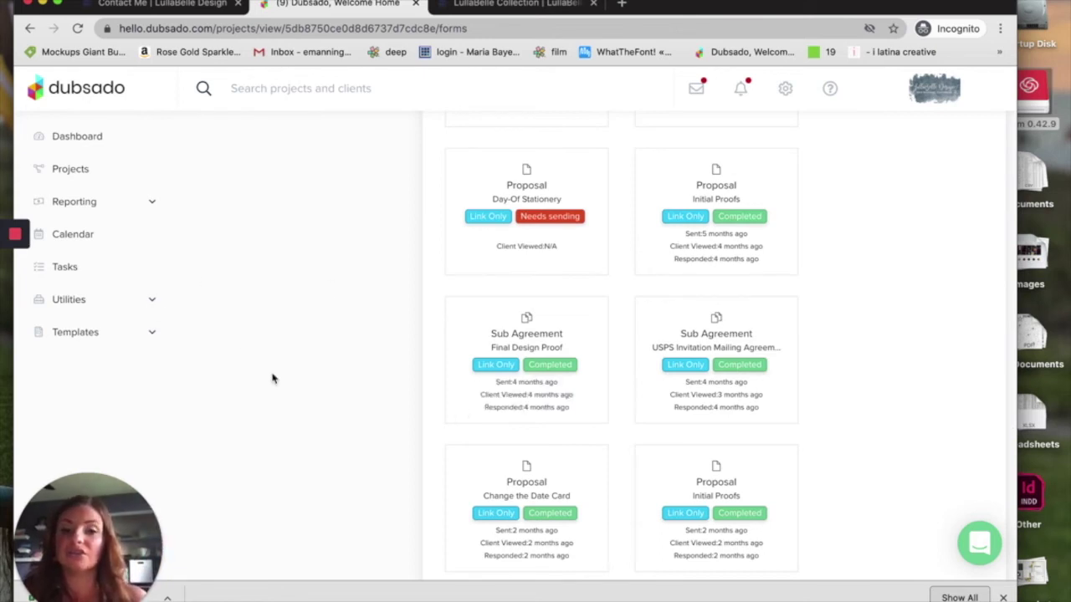
scroll(273, 378, "up", 5)
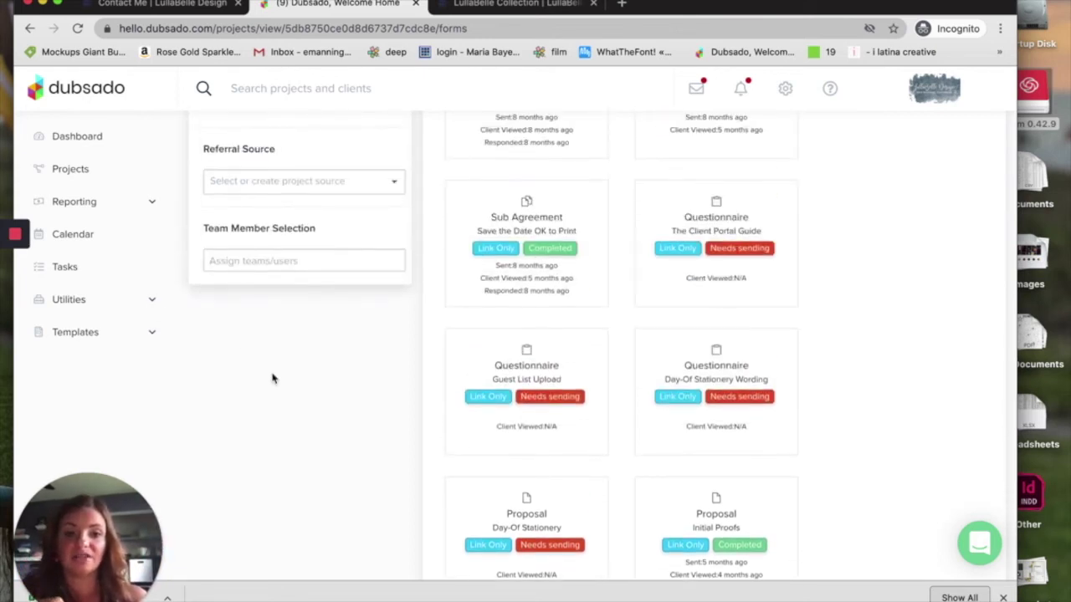
scroll(426, 462, "up", 1)
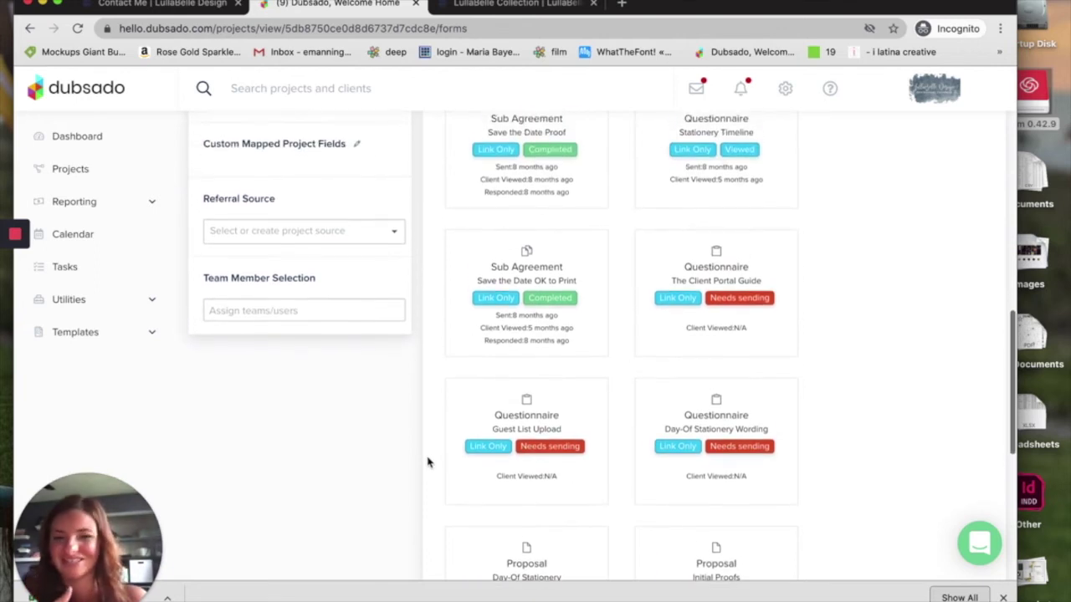
scroll(427, 462, "down", 3)
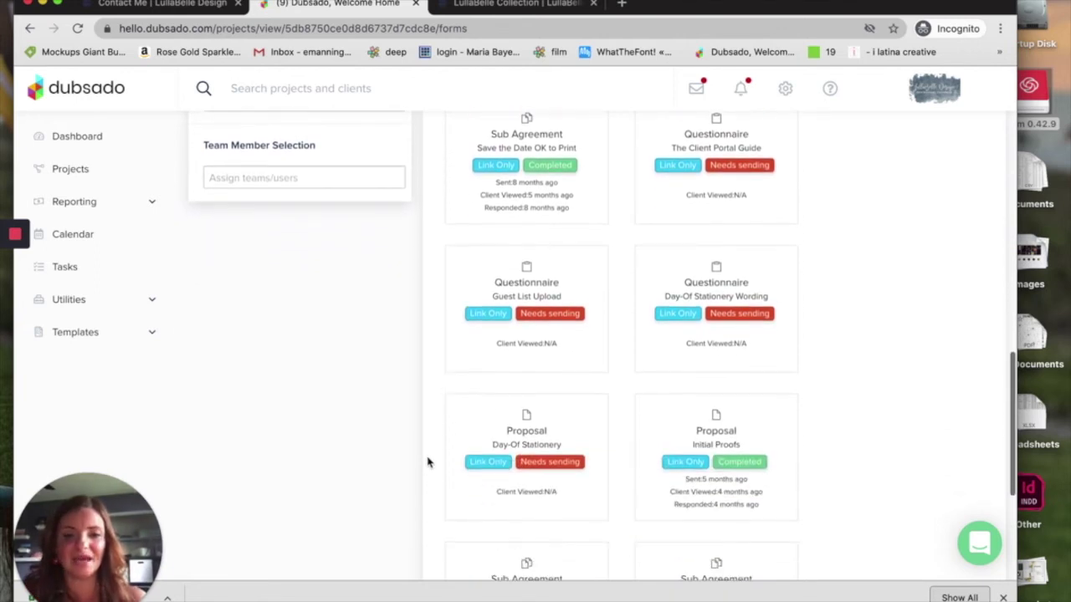
scroll(427, 462, "up", 2)
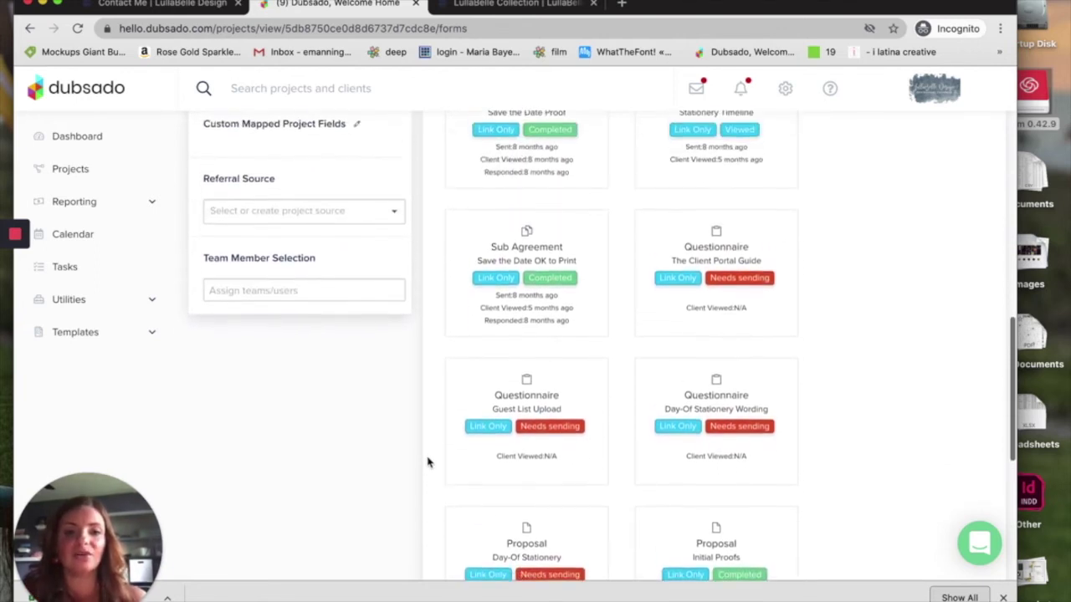
scroll(384, 424, "up", 10)
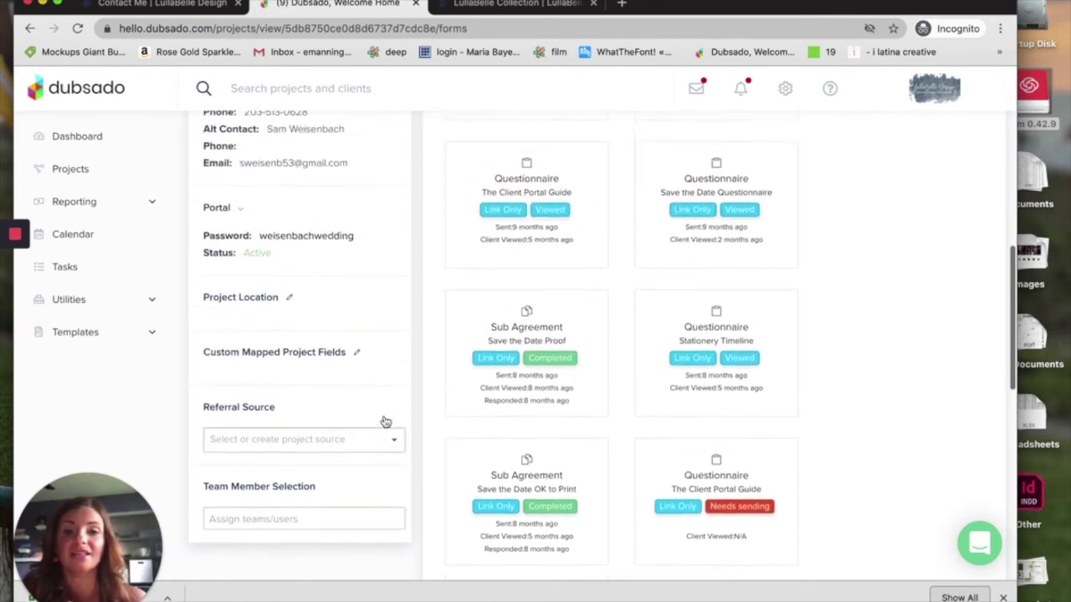
scroll(516, 290, "down", 1)
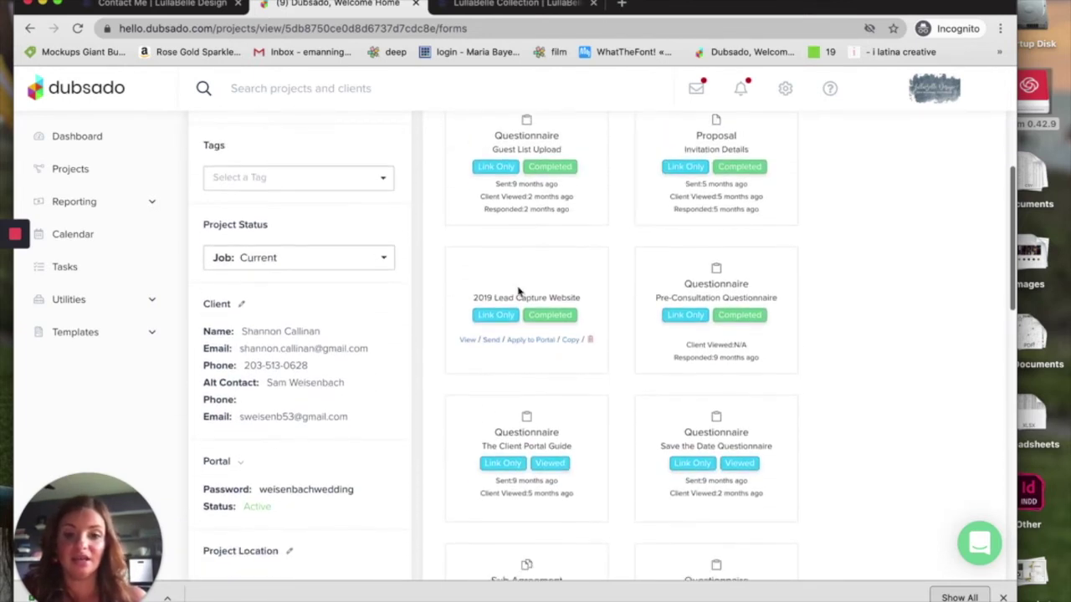
scroll(516, 289, "up", 4)
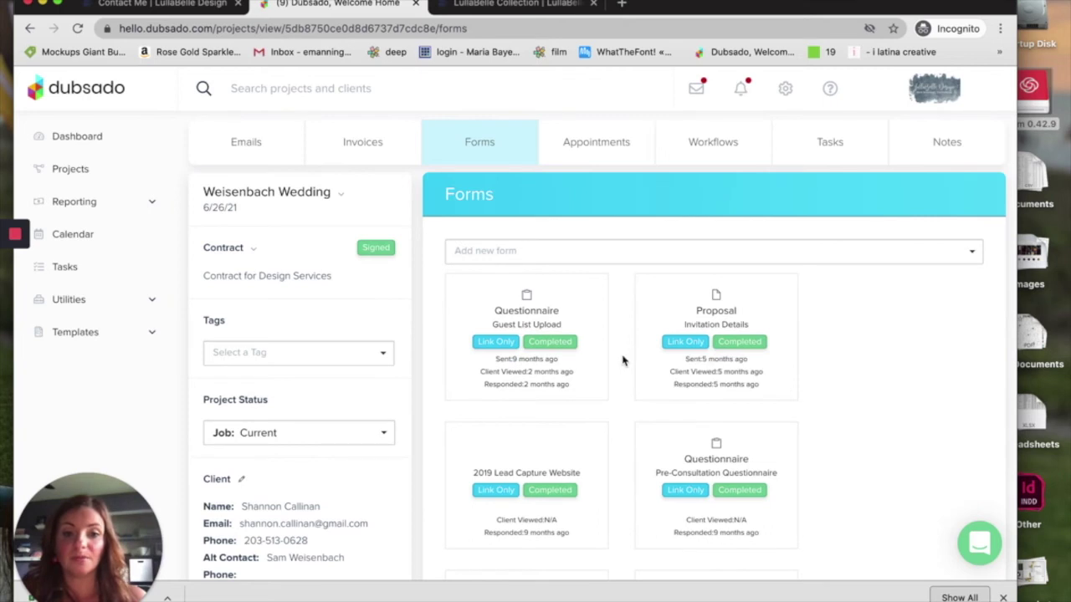
- Find the Day-Of Stationery proposal among the project's forms and open its client-facing page
scroll(622, 359, "down", 1)
scroll(621, 360, "down", 3)
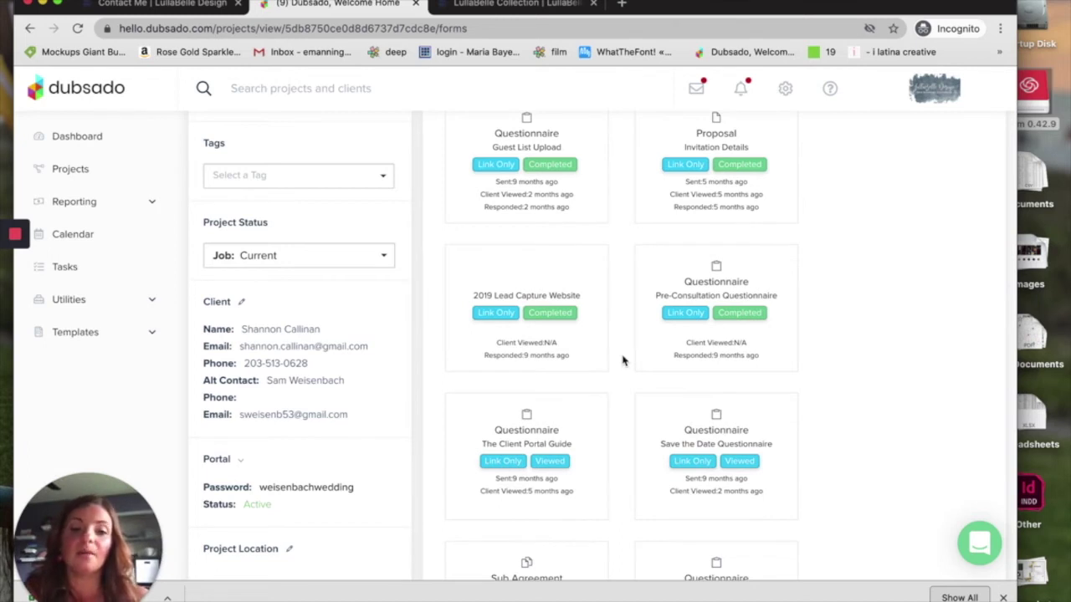
scroll(622, 360, "down", 1)
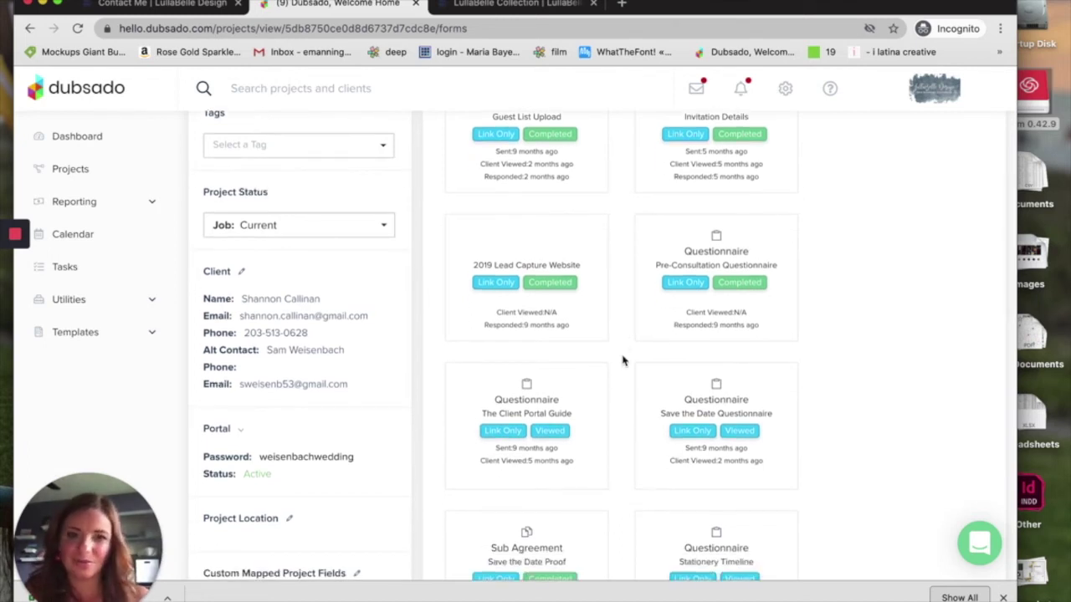
scroll(622, 359, "down", 5)
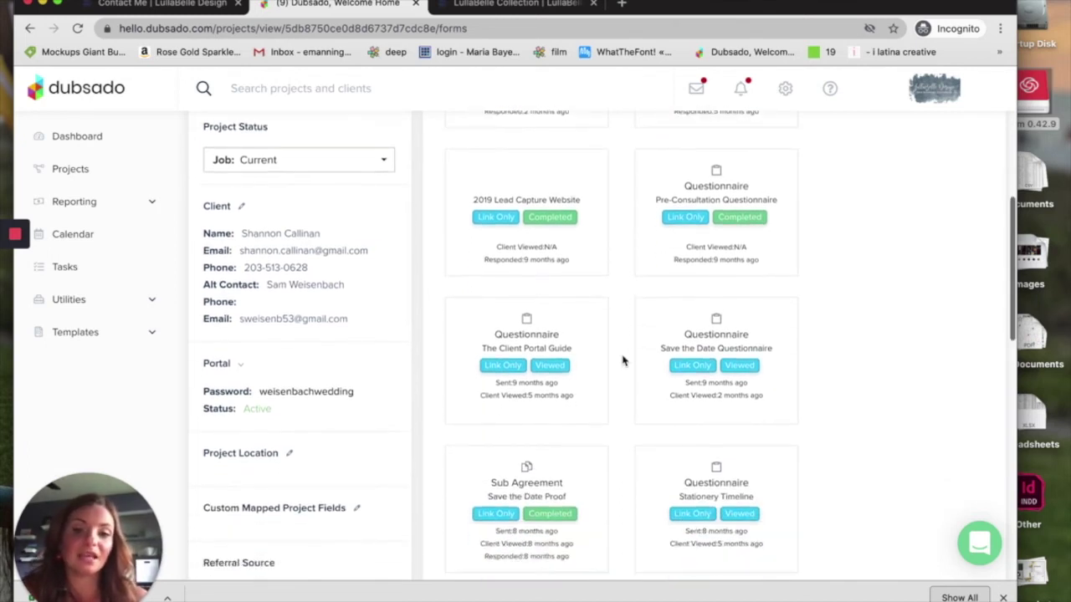
scroll(622, 360, "down", 6)
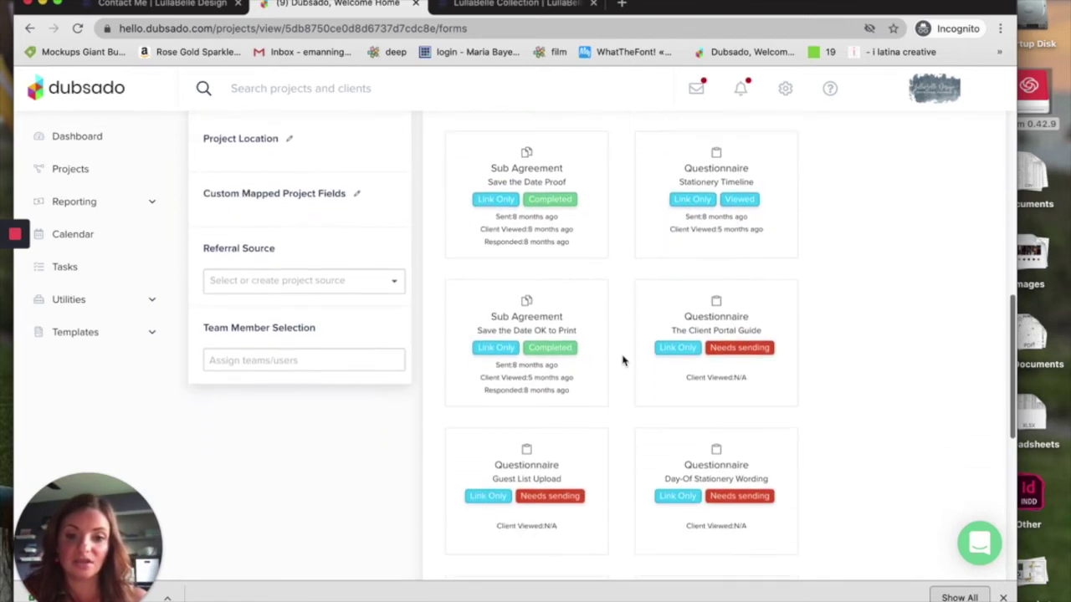
scroll(621, 359, "down", 2)
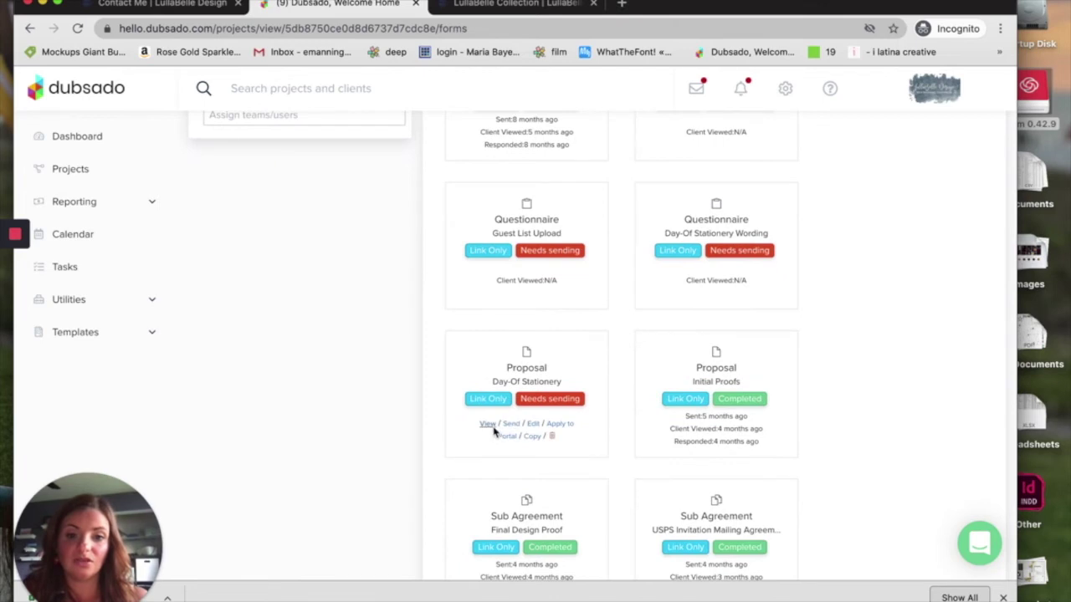
left_click(488, 425)
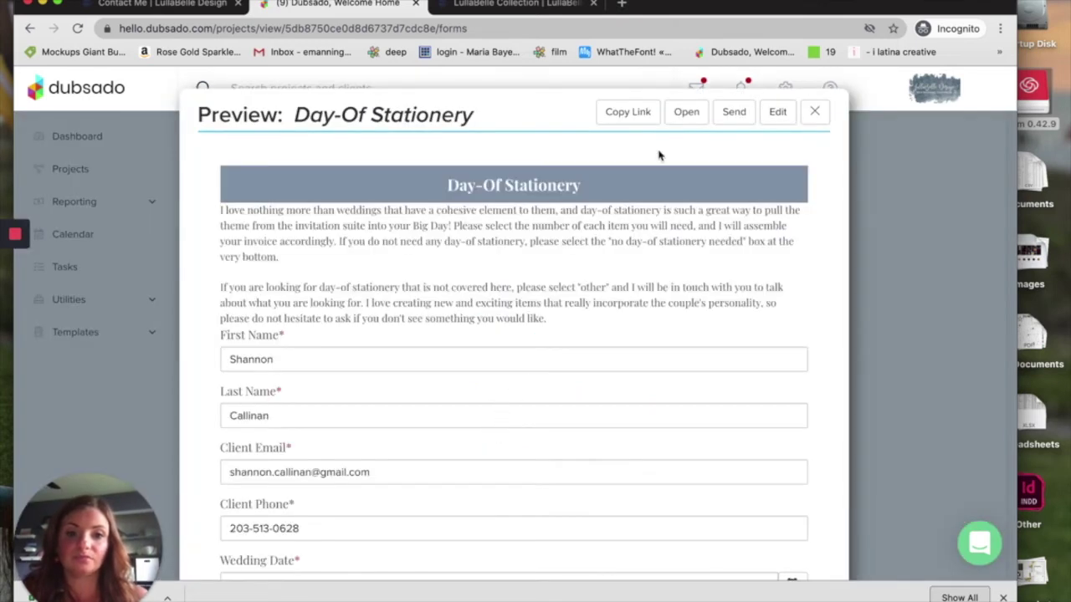
left_click(679, 114)
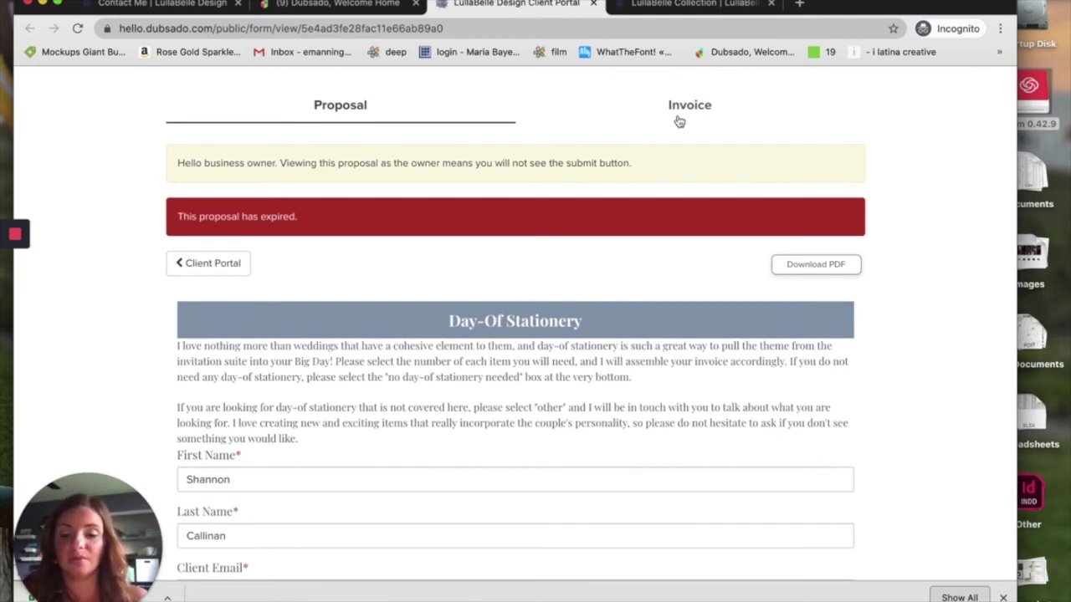
- Examine the Day-Of Stationery proposal's client fields, programs, place or escort cards, menus, and small and large signage options
scroll(627, 295, "down", 5)
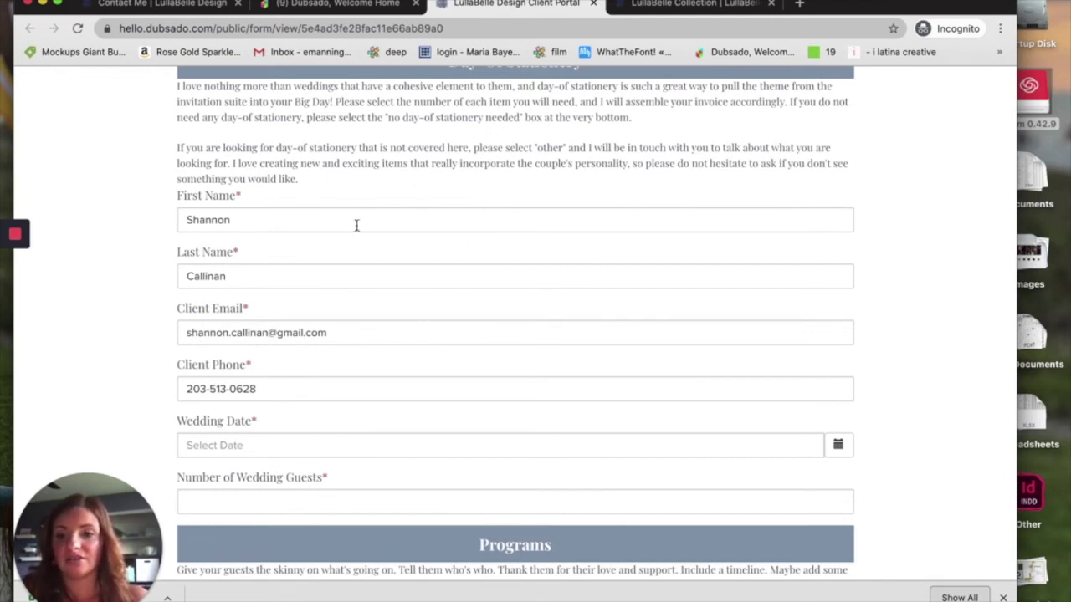
scroll(357, 226, "down", 8)
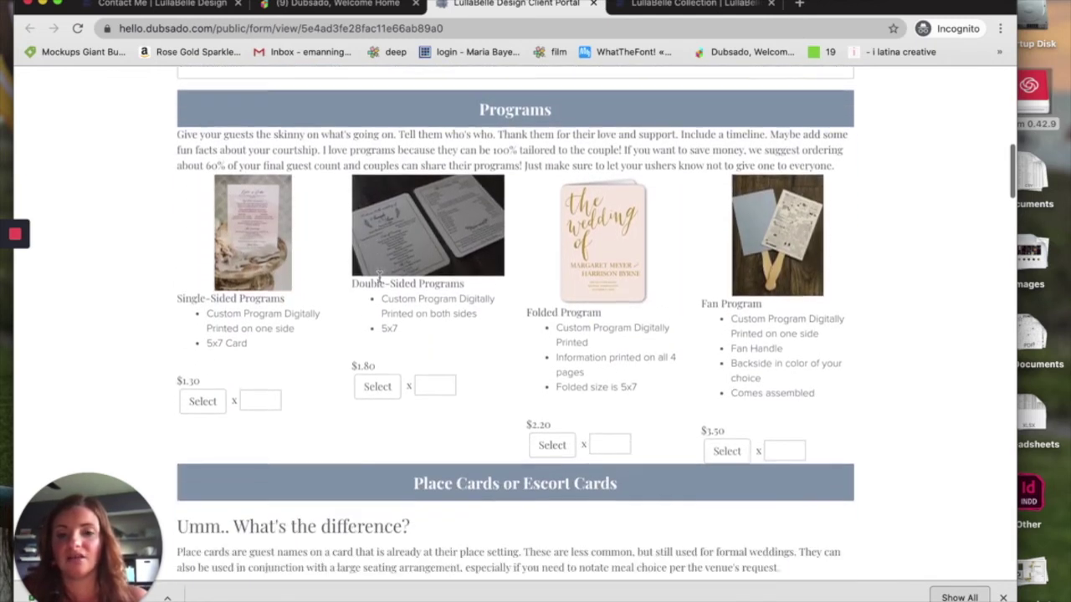
scroll(542, 167, "down", 3)
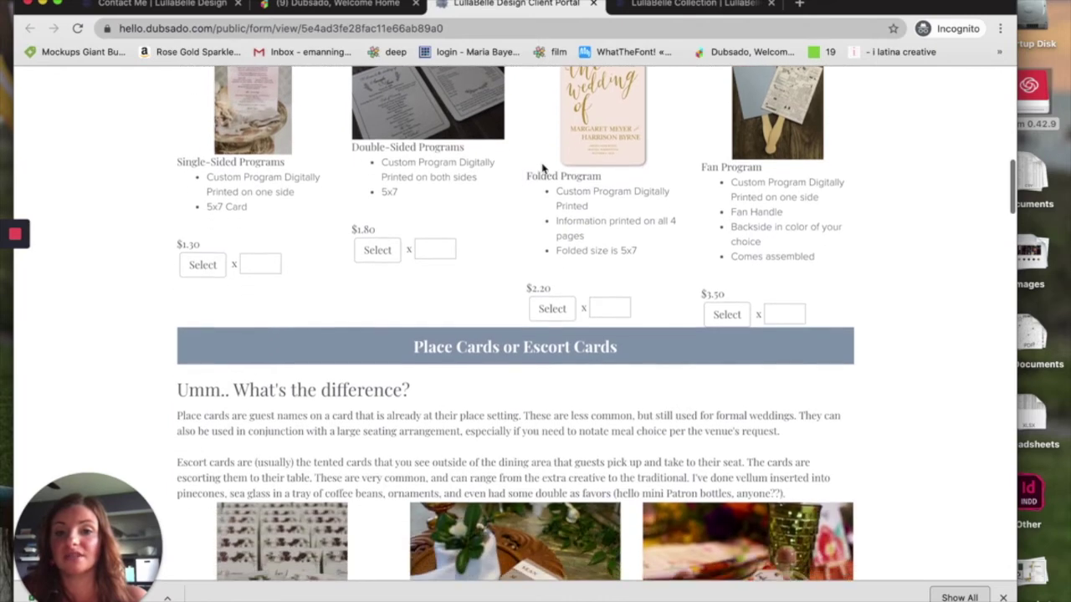
scroll(542, 167, "down", 5)
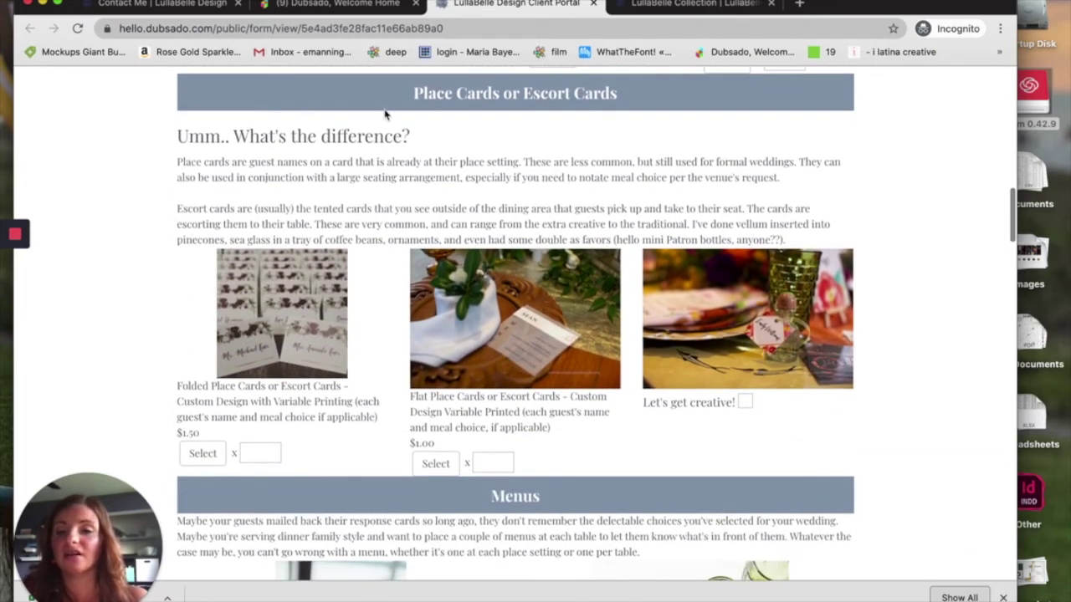
scroll(402, 174, "down", 8)
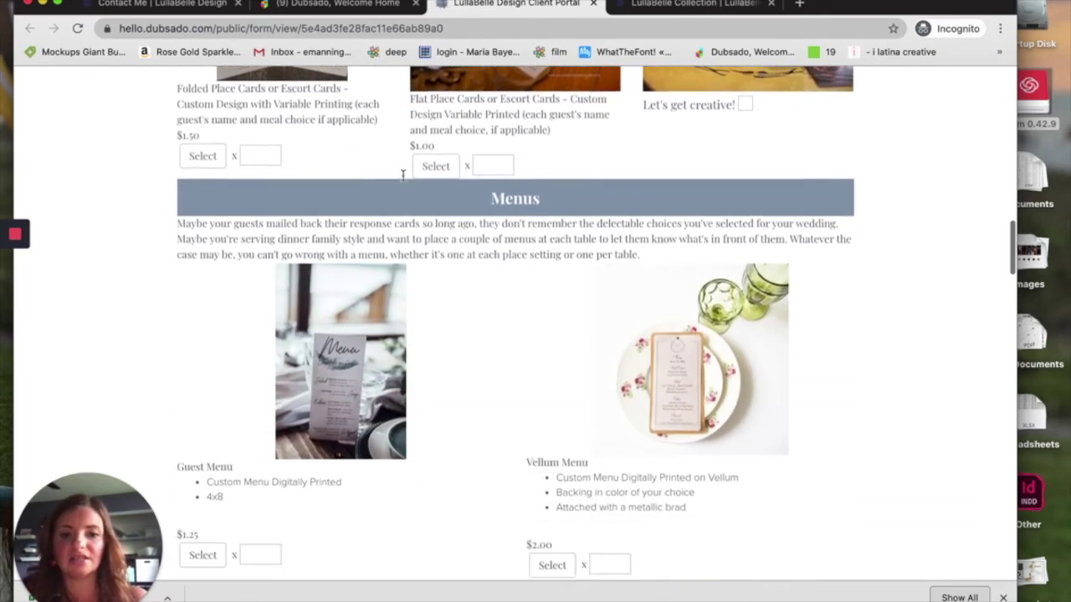
scroll(410, 213, "down", 10)
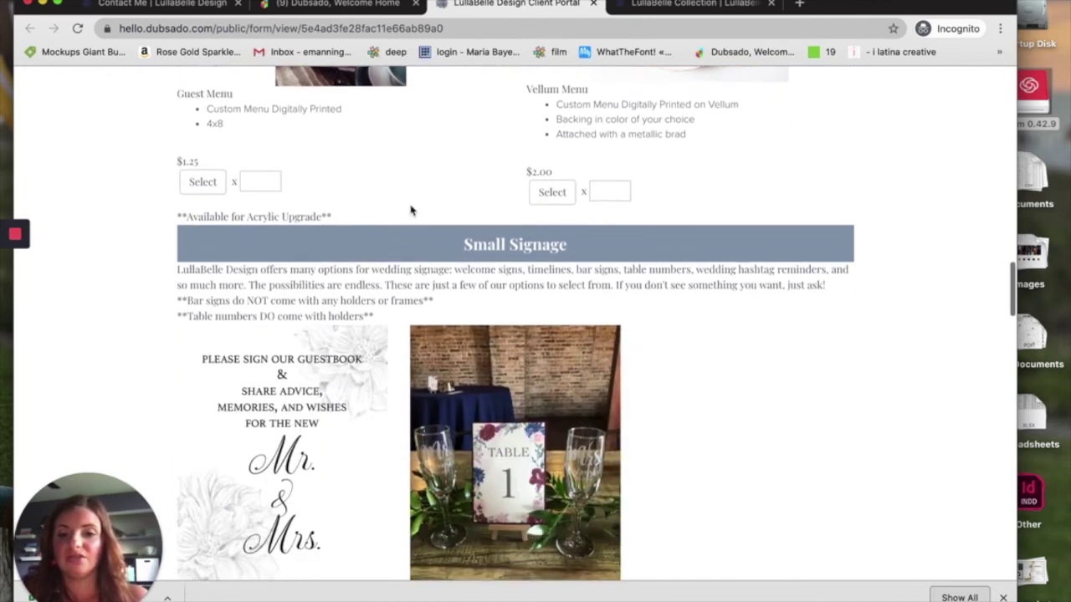
scroll(410, 219, "down", 9)
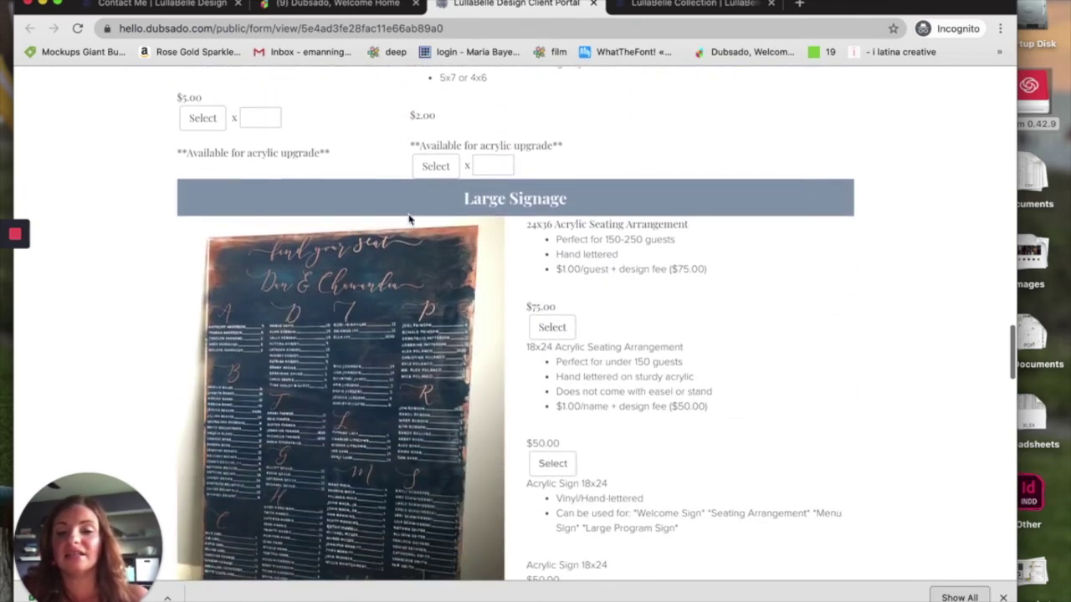
- Select the $50.00 large sign listed directly above the Wooden Signs 24x24 option
scroll(409, 219, "down", 17)
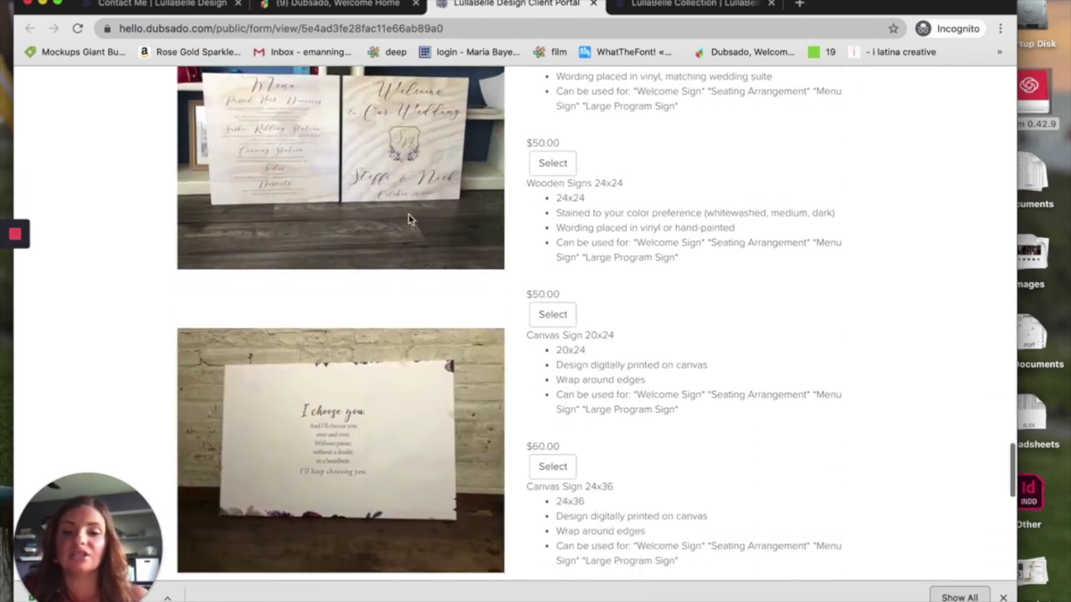
left_click(552, 155)
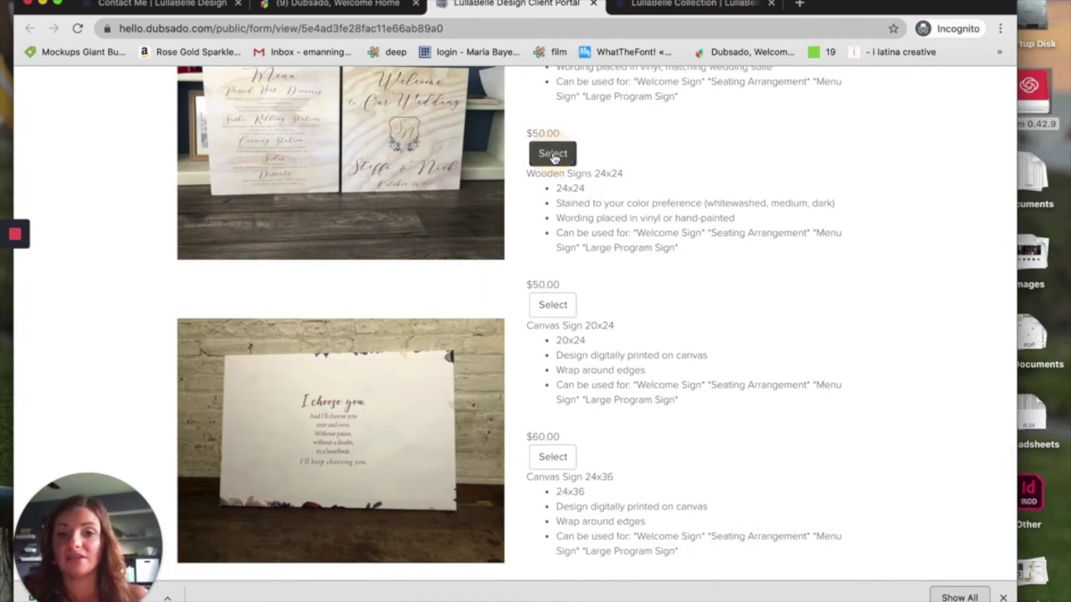
- Select the Folded Thank You Card with a quantity of 100 and activate the field for ideas not listed on the form
scroll(555, 167, "down", 3)
scroll(552, 172, "down", 9)
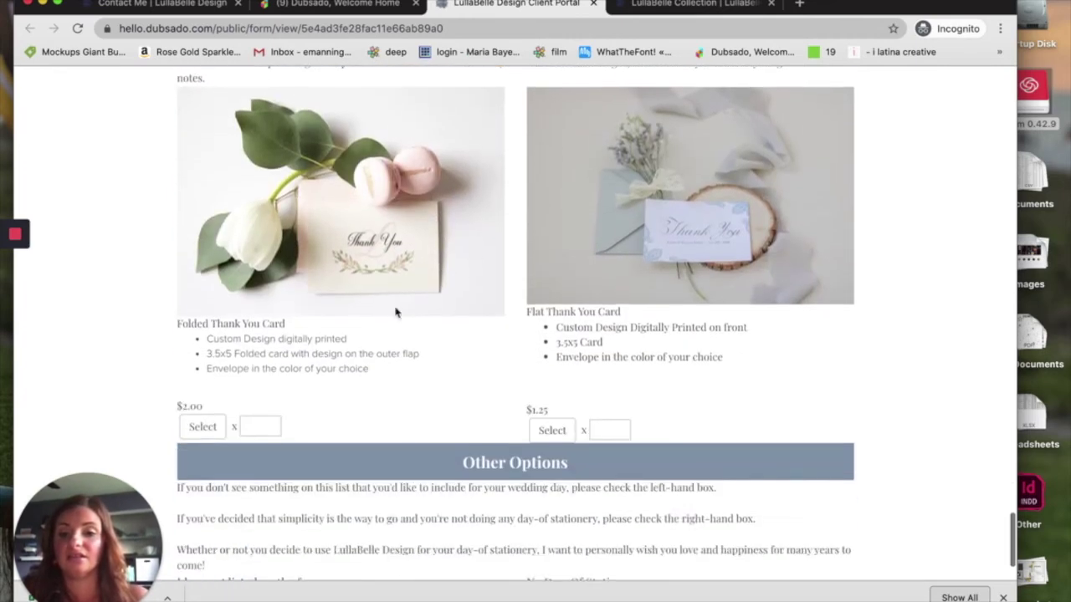
left_click(205, 428)
left_click(251, 427)
type("100")
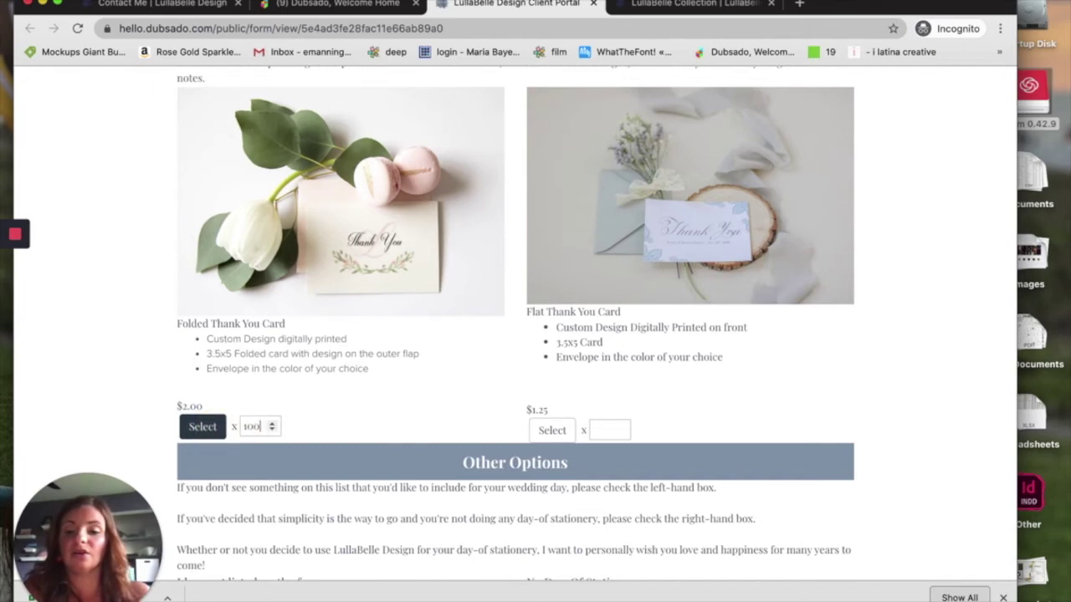
scroll(435, 452, "down", 2)
left_click(378, 503)
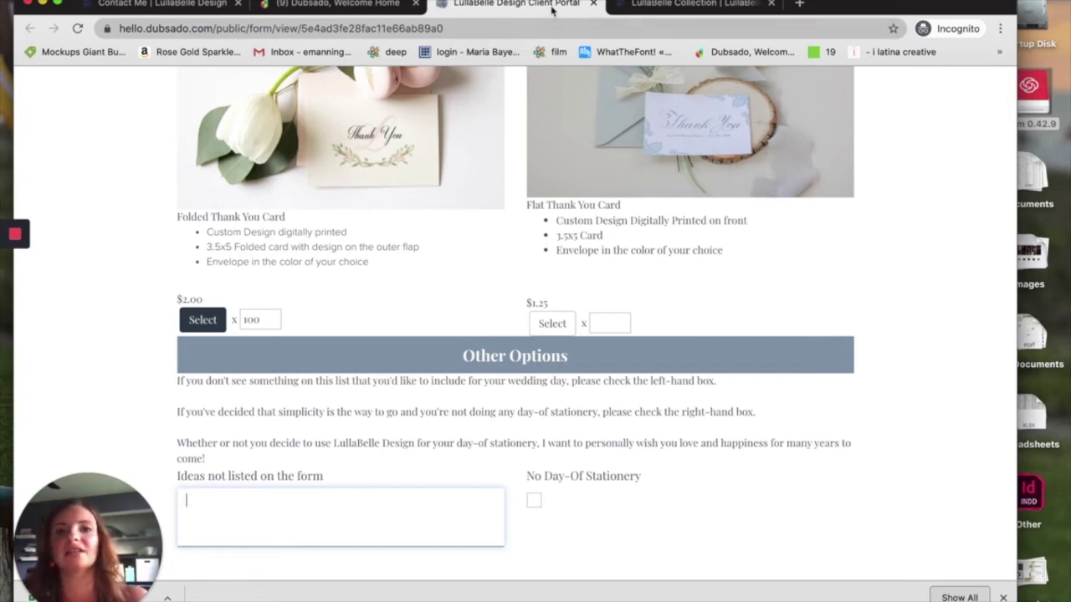
- Close the Day-Of Stationery proposal's client page and preview, and open the USPS Invitation Mailing Agreement from the project's forms
left_click(594, 5)
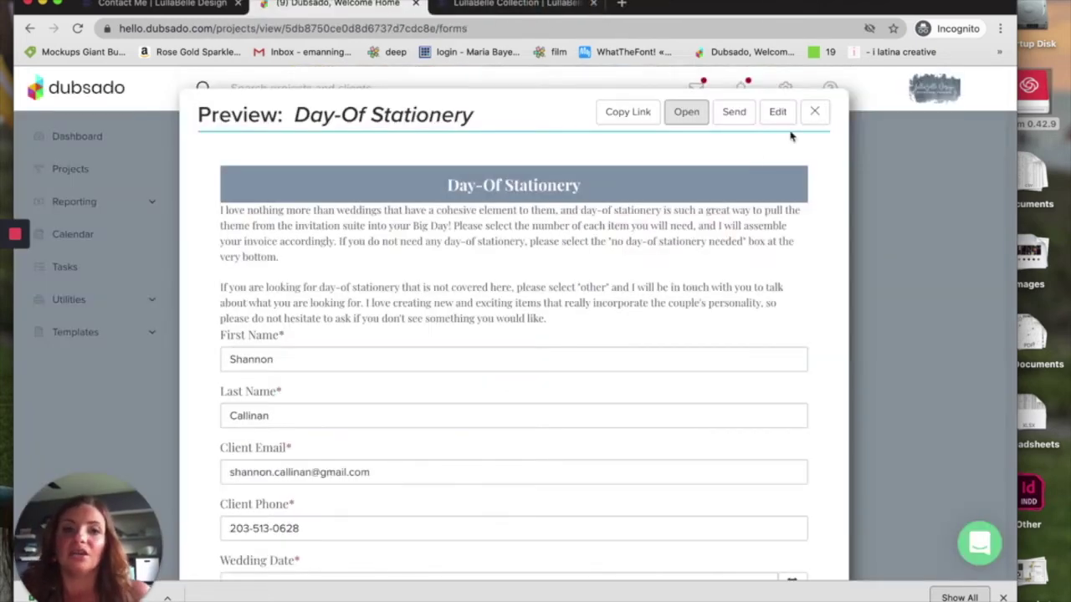
left_click(811, 113)
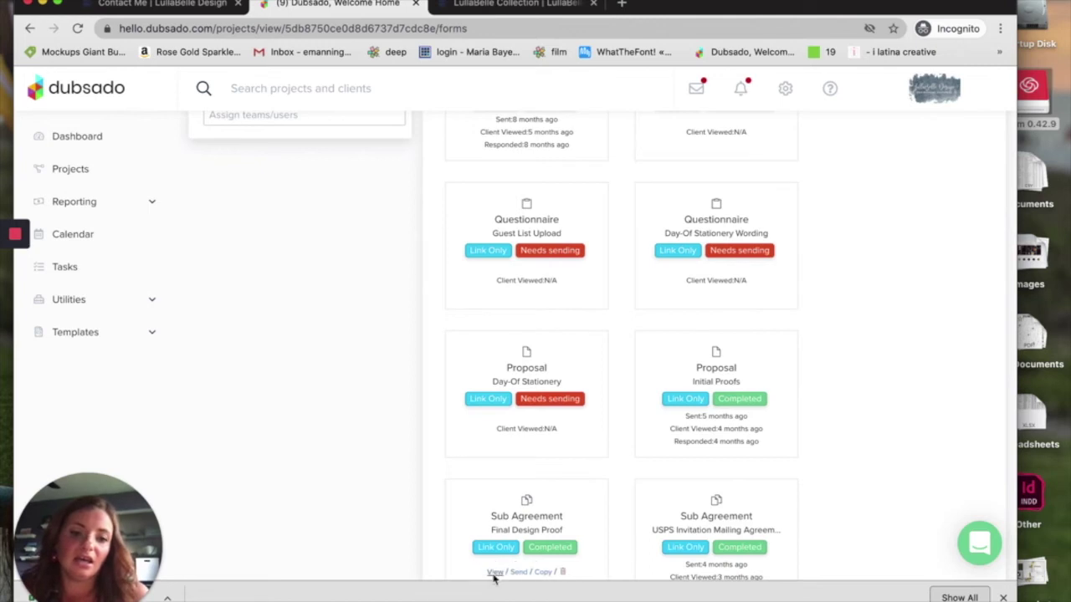
scroll(493, 575, "down", 3)
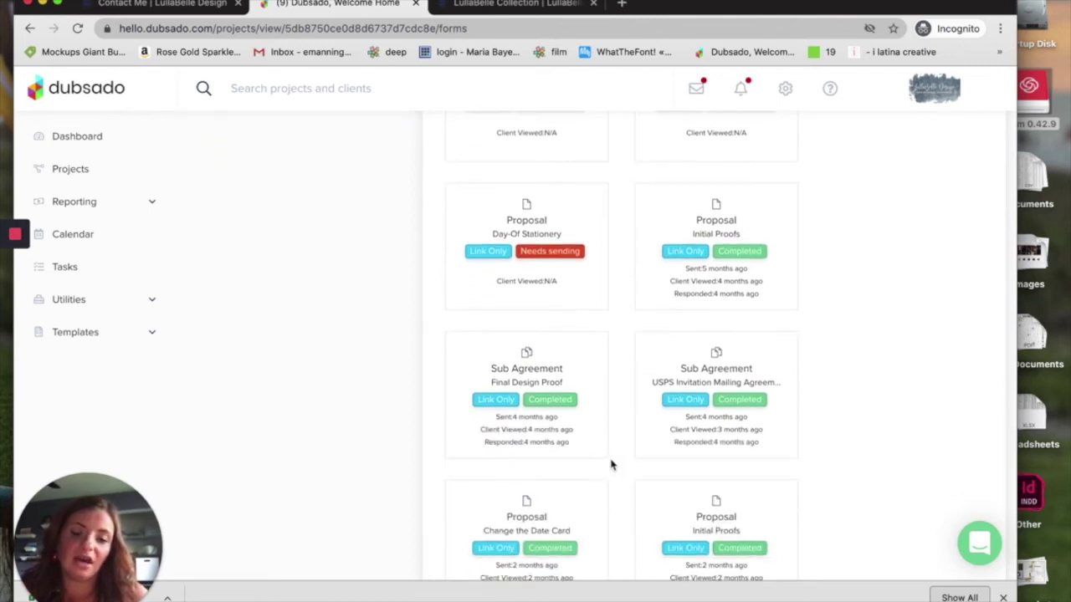
scroll(612, 463, "down", 1)
mouse_move(645, 430)
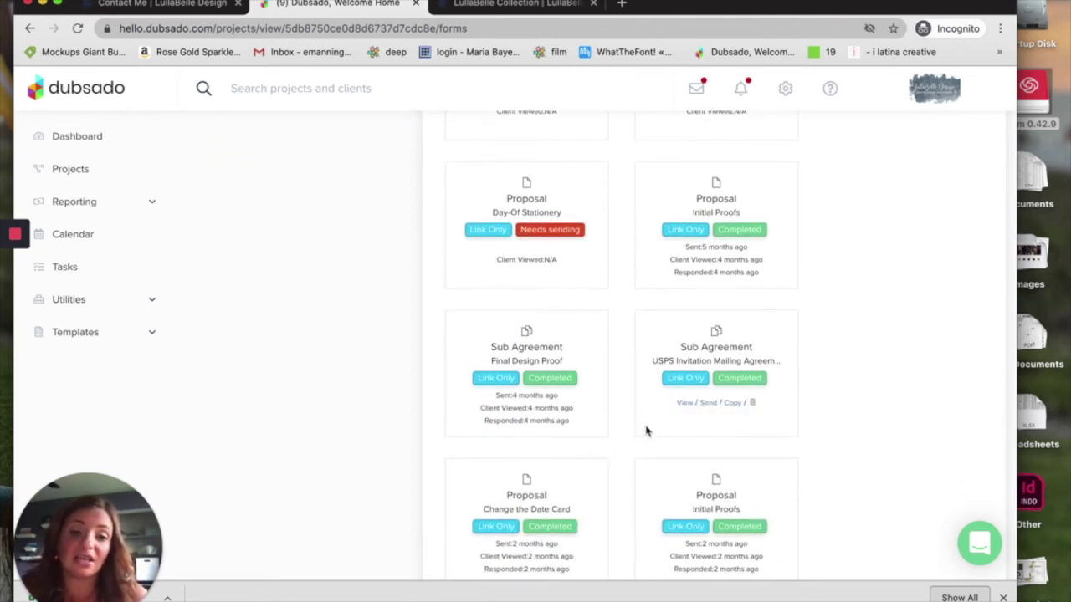
left_click(685, 403)
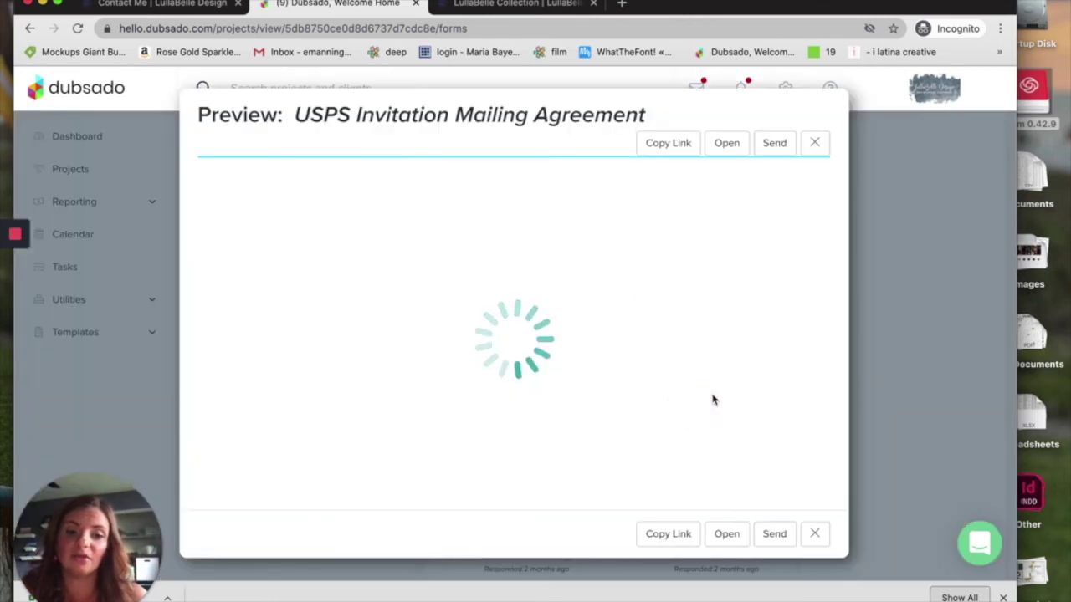
- Examine the USPS Invitation Mailing Agreement's postage disclosure, client initial clauses and signature section, and close its preview
scroll(686, 282, "down", 1)
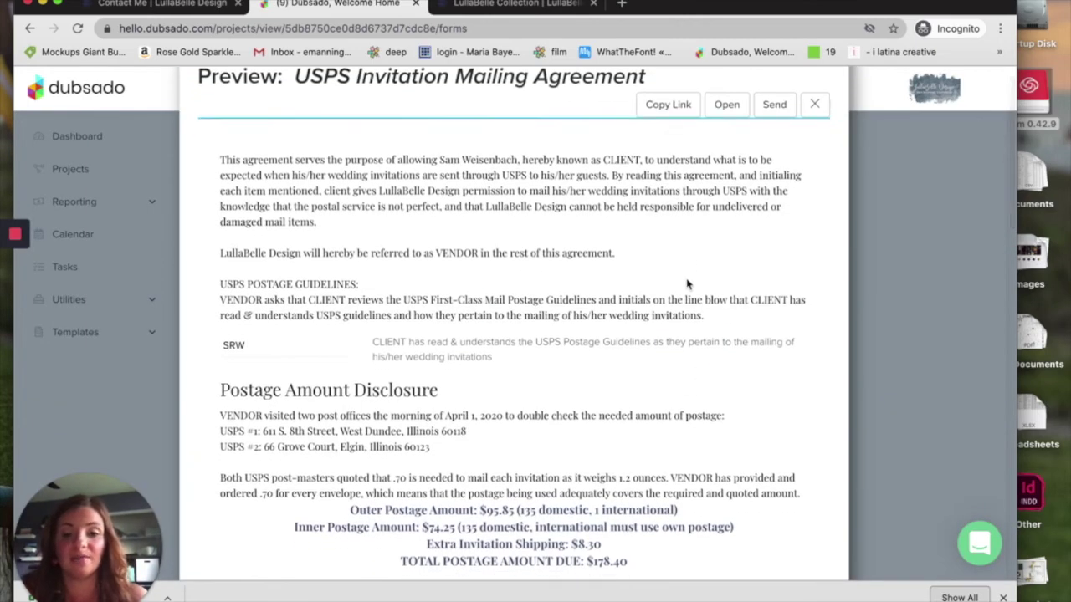
scroll(686, 285, "down", 10)
scroll(688, 285, "down", 5)
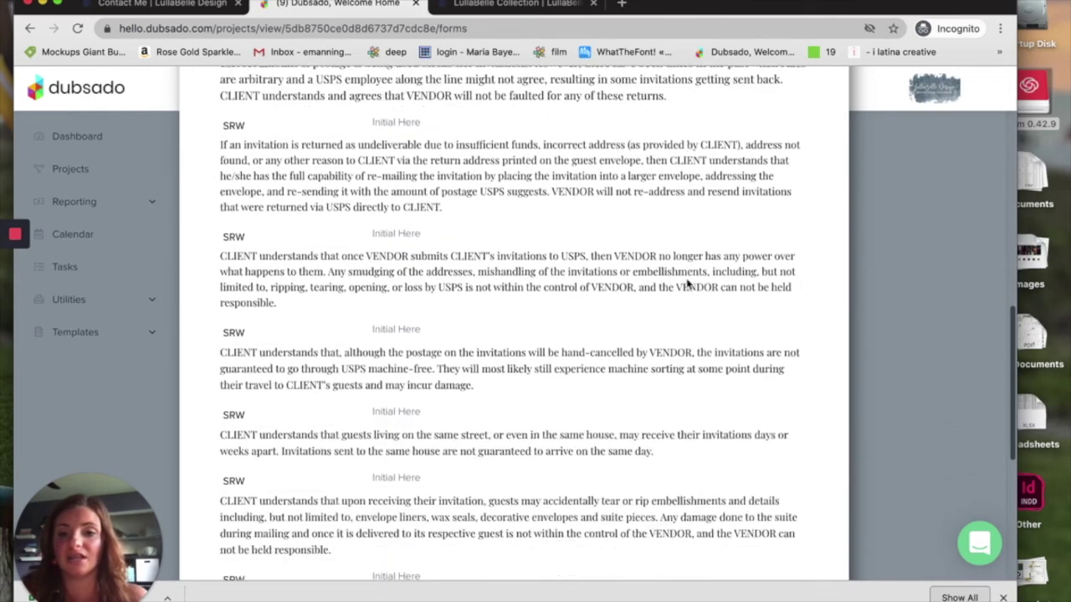
scroll(482, 391, "down", 5)
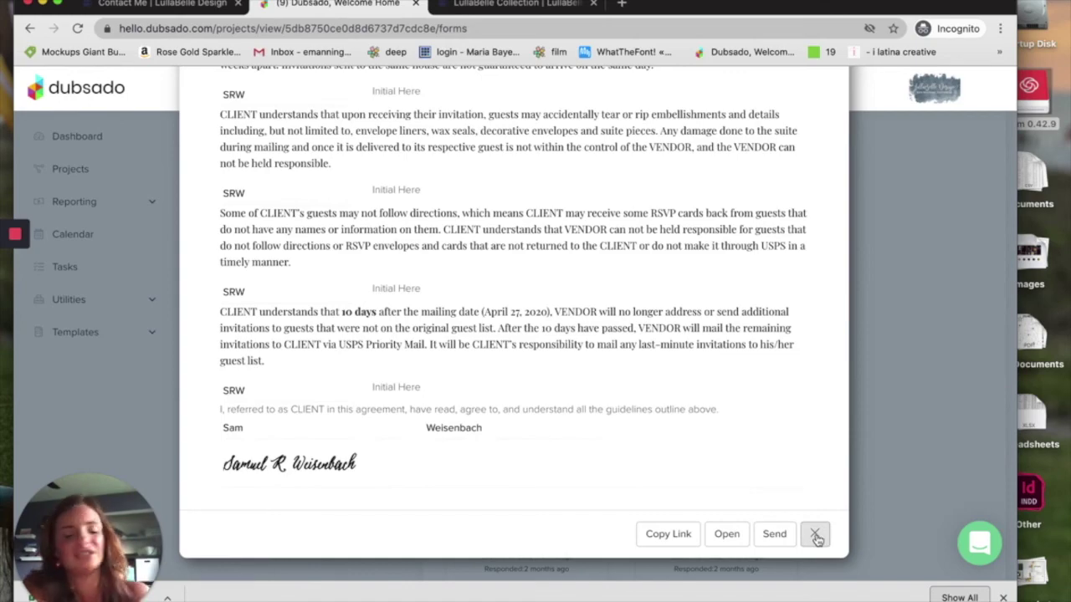
scroll(778, 539, "up", 5)
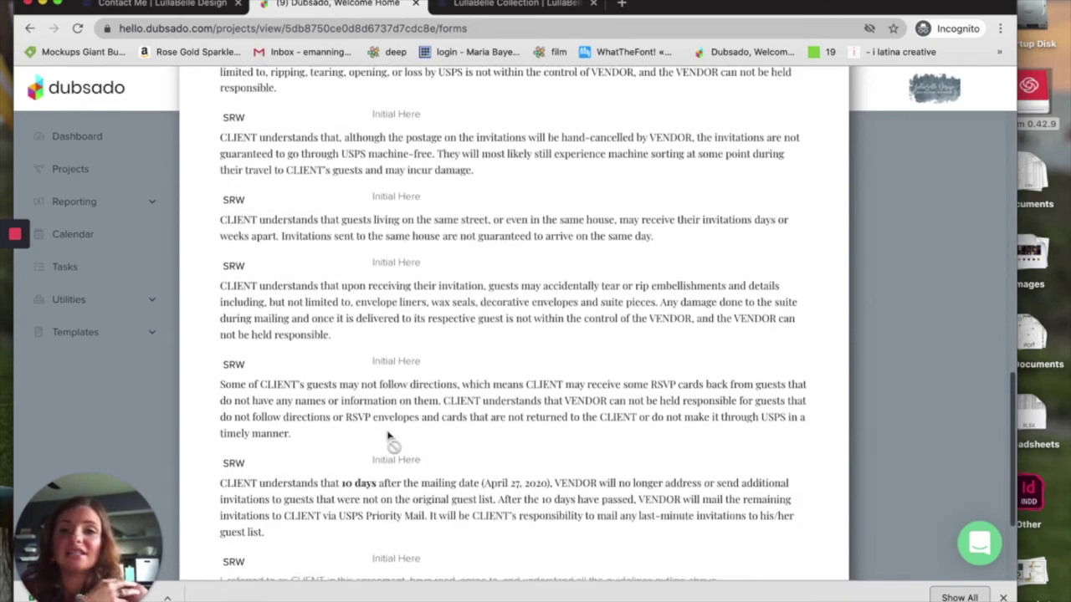
scroll(786, 544, "down", 5)
left_click(813, 536)
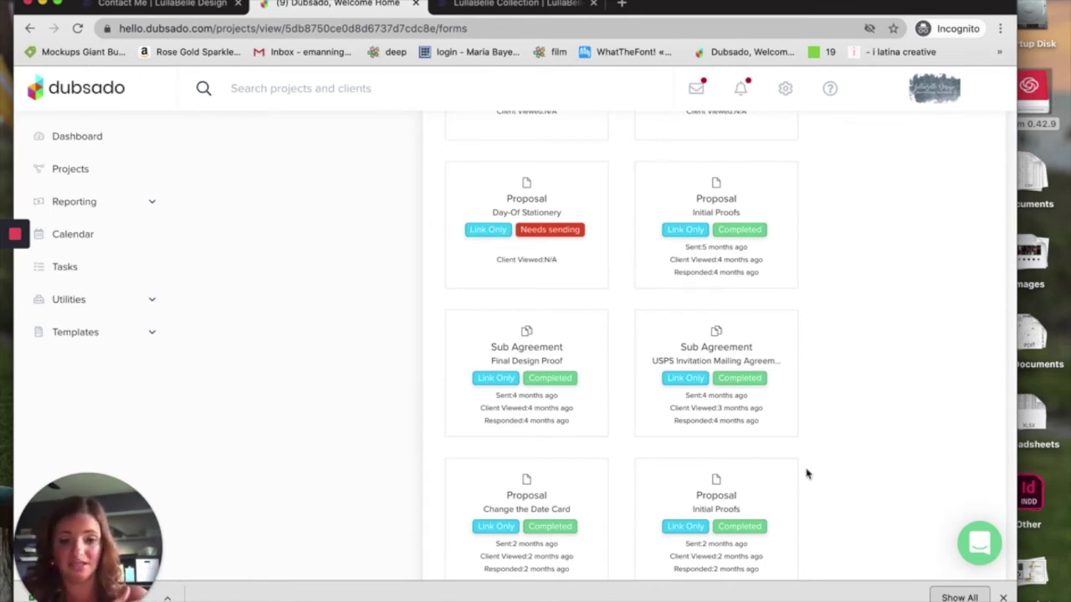
- Review the project's forms list, from the save-the-date and questionnaire forms to the sub-agreements and proof proposals
scroll(807, 474, "down", 1)
scroll(807, 474, "up", 1)
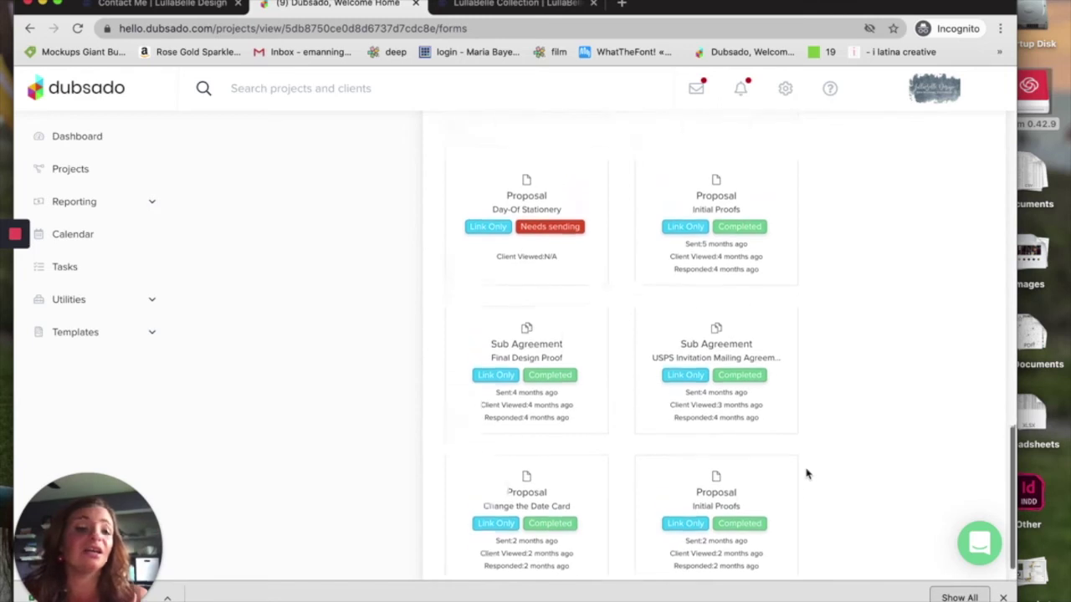
scroll(807, 474, "up", 1)
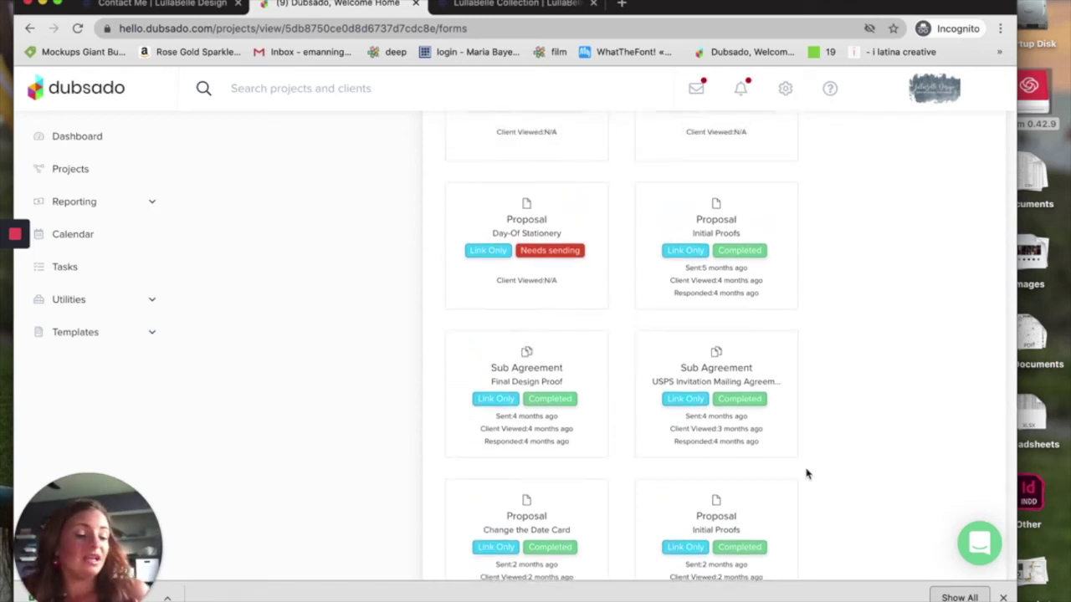
mouse_move(770, 443)
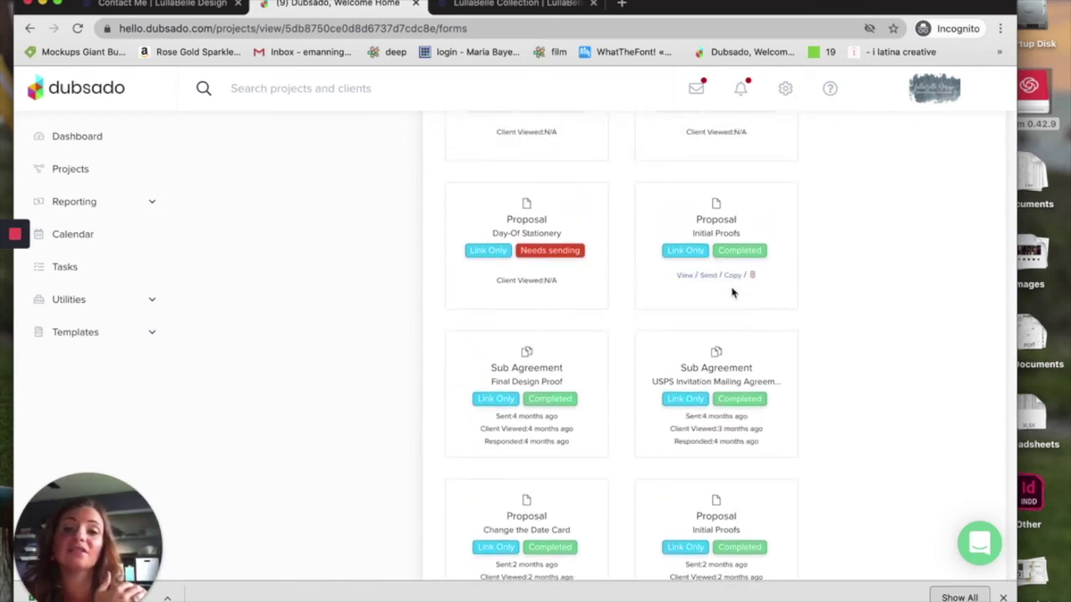
scroll(731, 289, "up", 5)
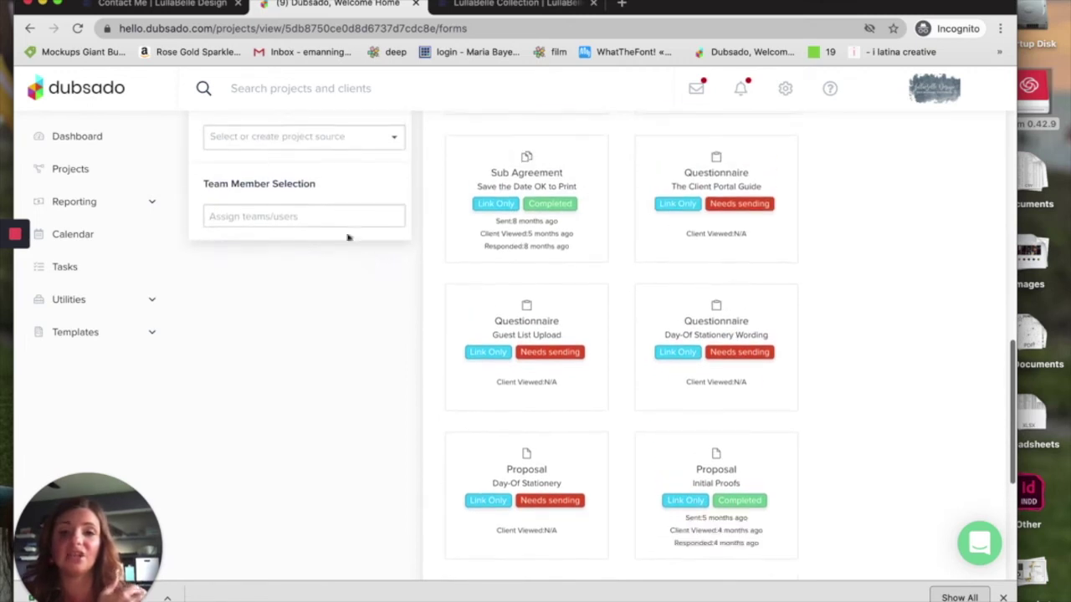
scroll(457, 409, "up", 4)
scroll(457, 409, "up", 3)
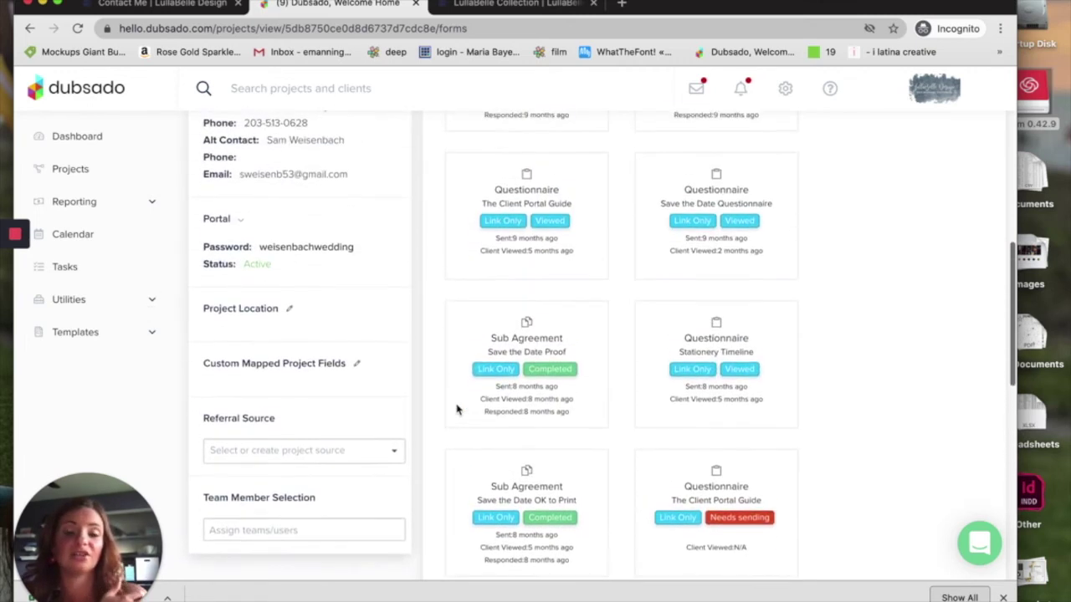
scroll(457, 409, "up", 1)
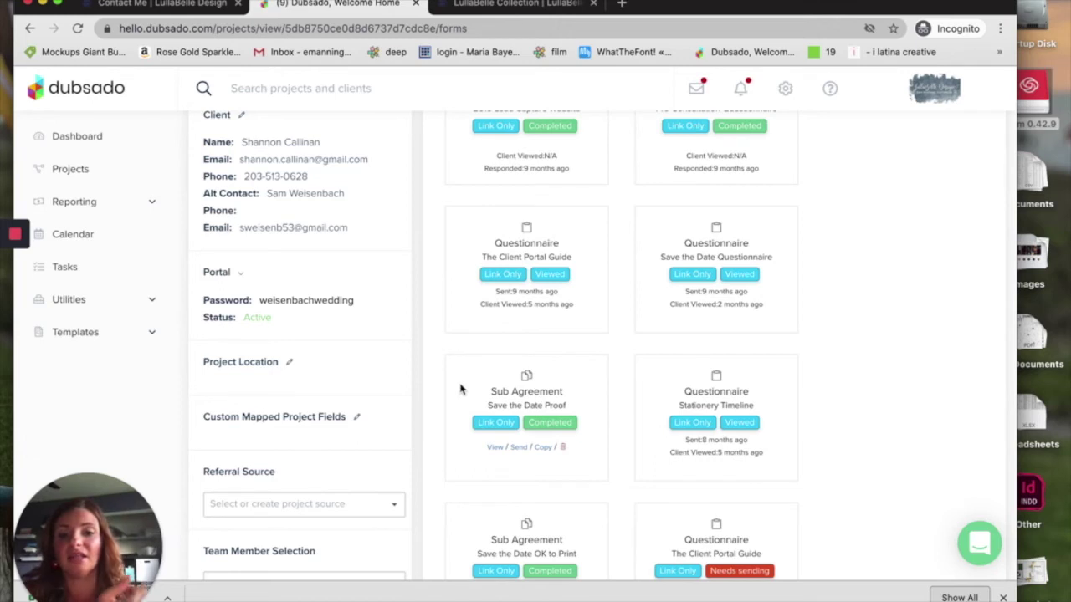
scroll(459, 389, "down", 1)
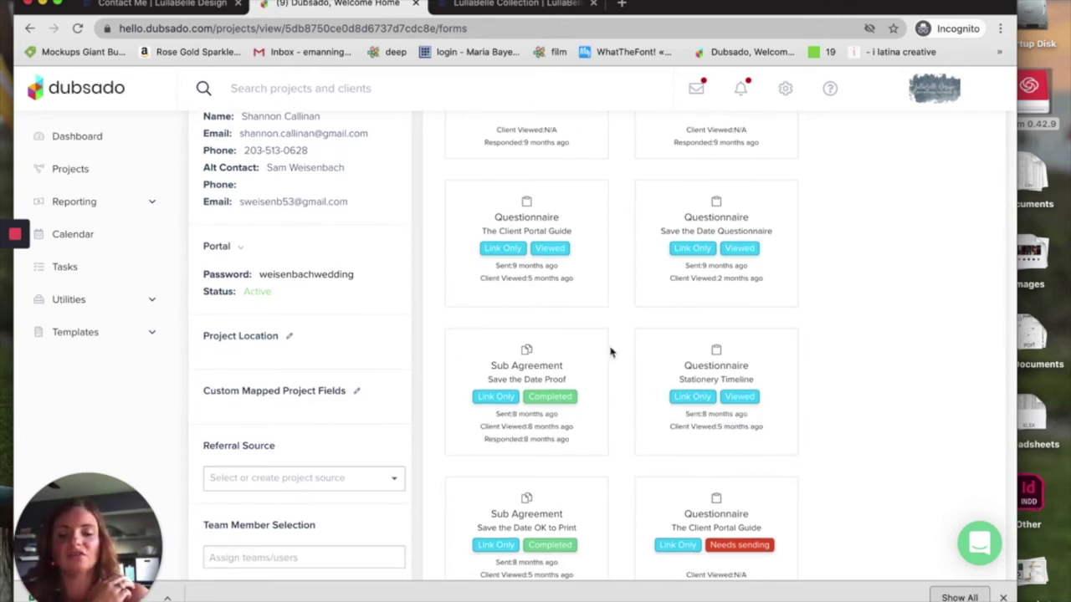
scroll(608, 349, "down", 15)
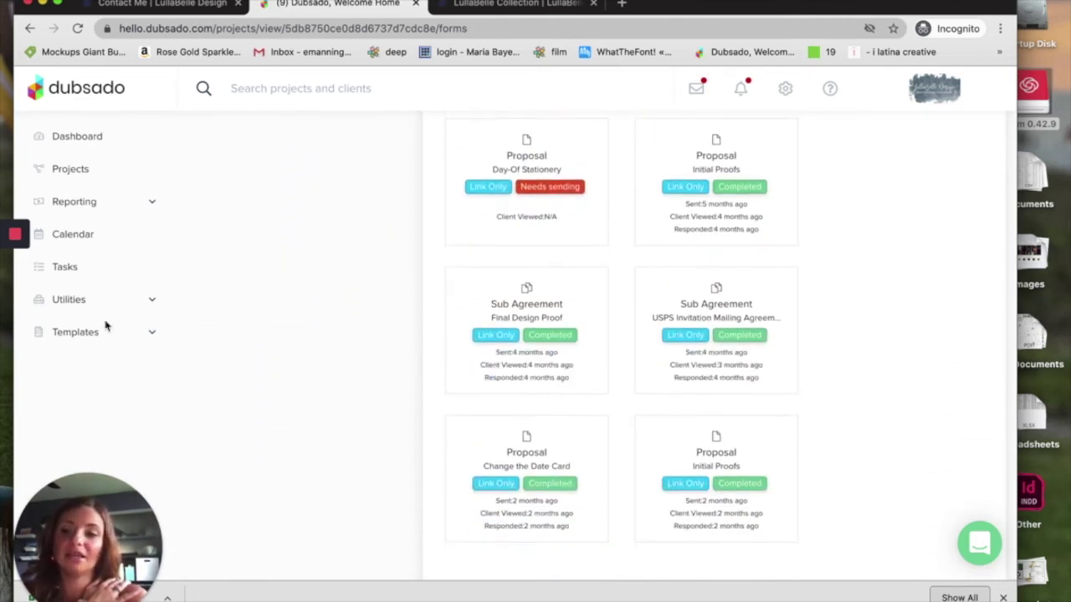
- Open the First Revisions Email from the canned email templates
left_click(106, 331)
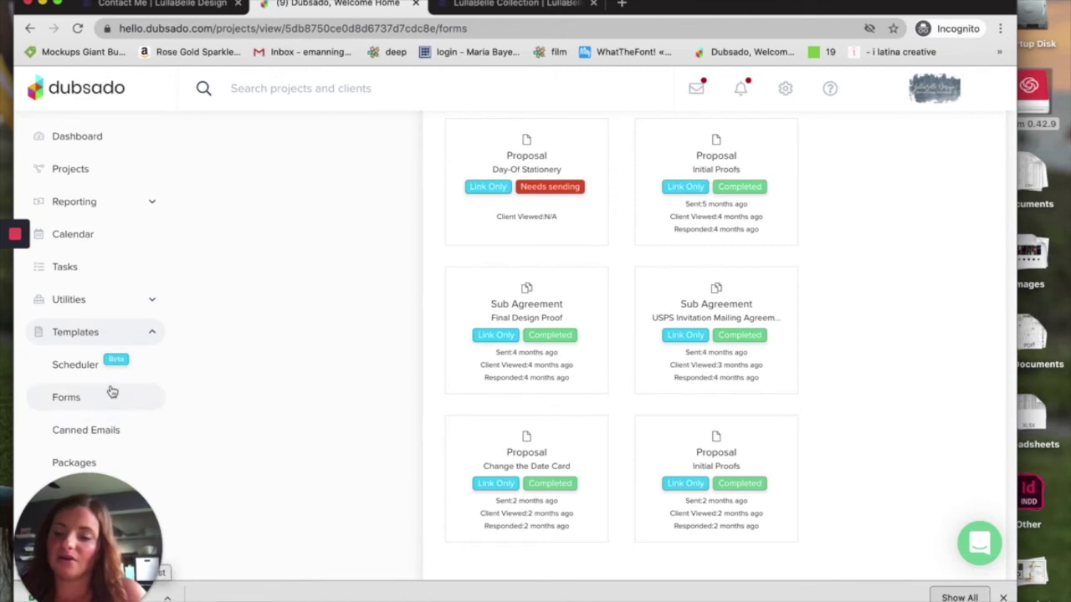
left_click(98, 432)
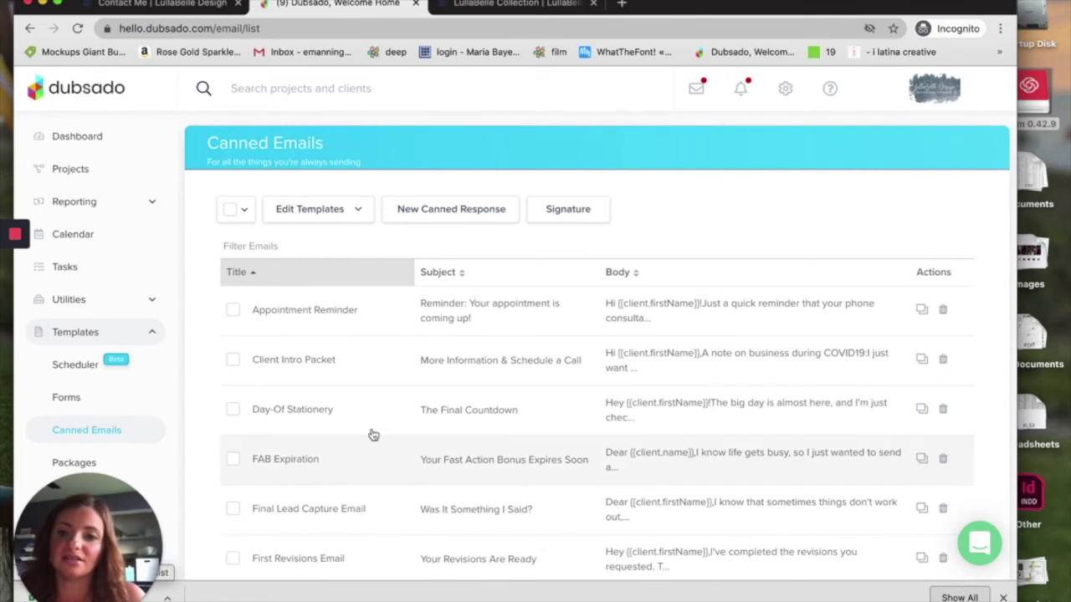
scroll(424, 428, "down", 4)
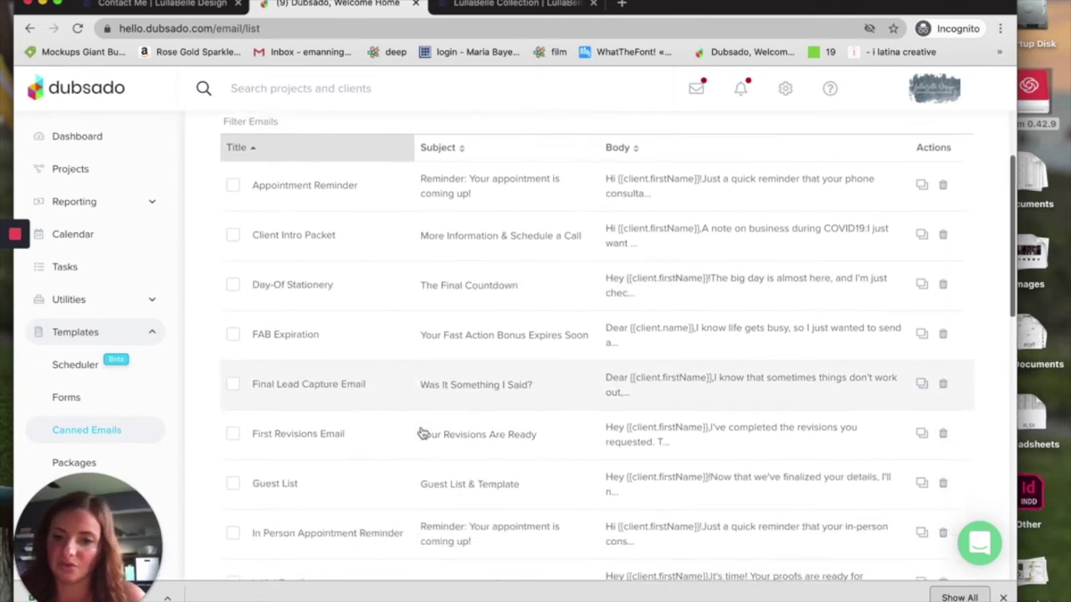
left_click(424, 431)
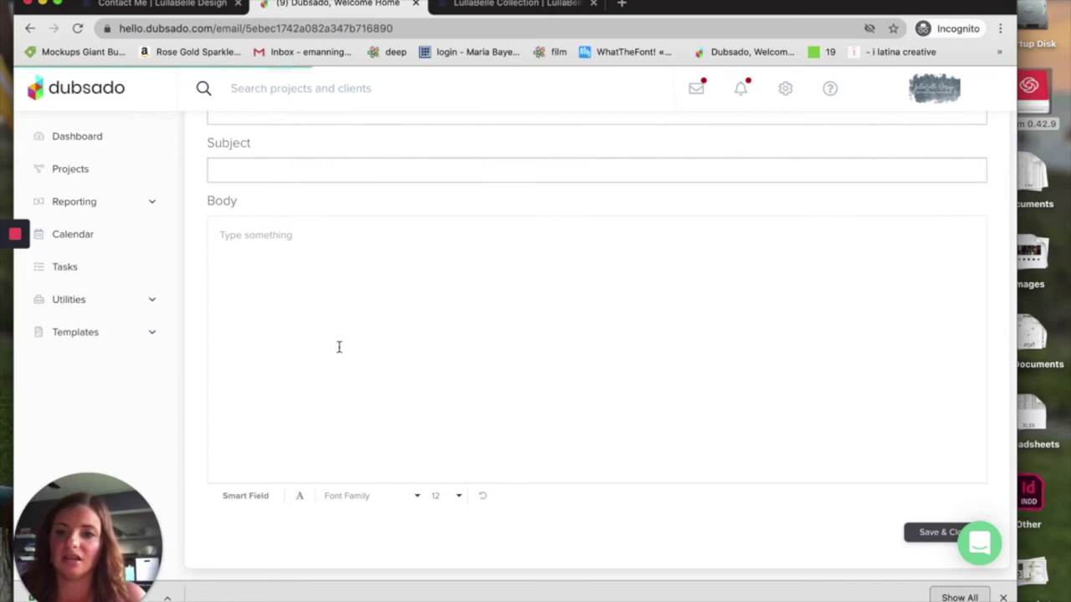
- Highlight the OK to Print label and its mapped date smart field in the email body to point out the deadline
left_click_drag(219, 398, 278, 399)
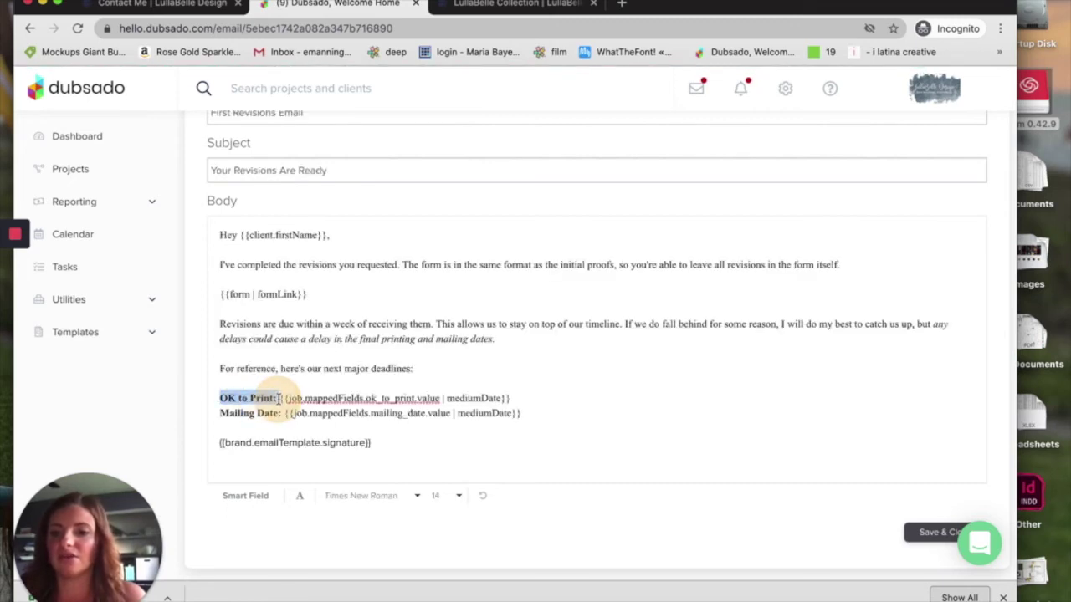
left_click(234, 389)
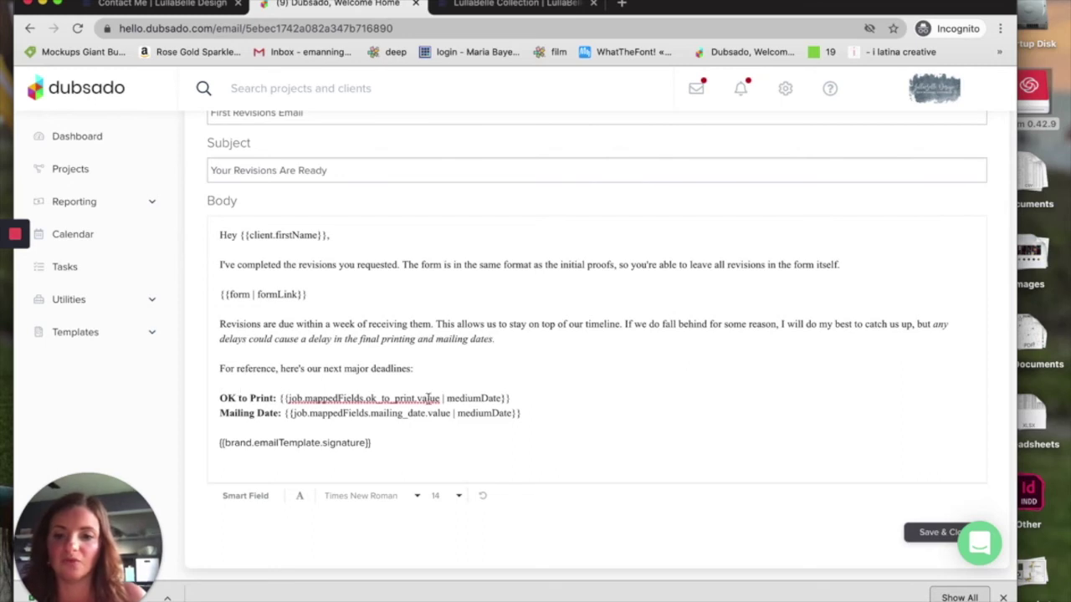
left_click_drag(512, 400, 278, 399)
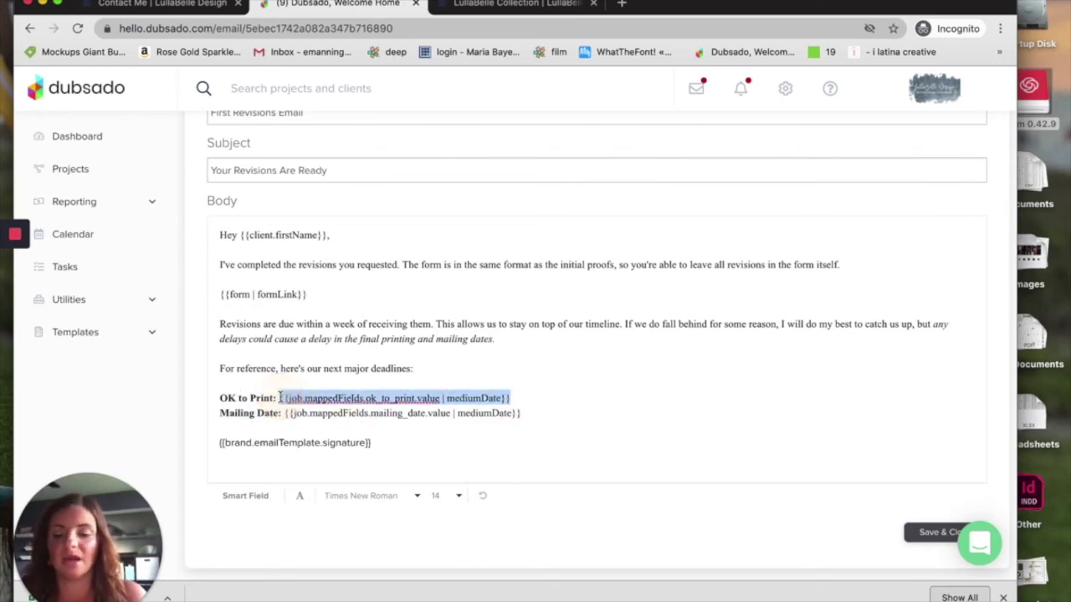
left_click(414, 443)
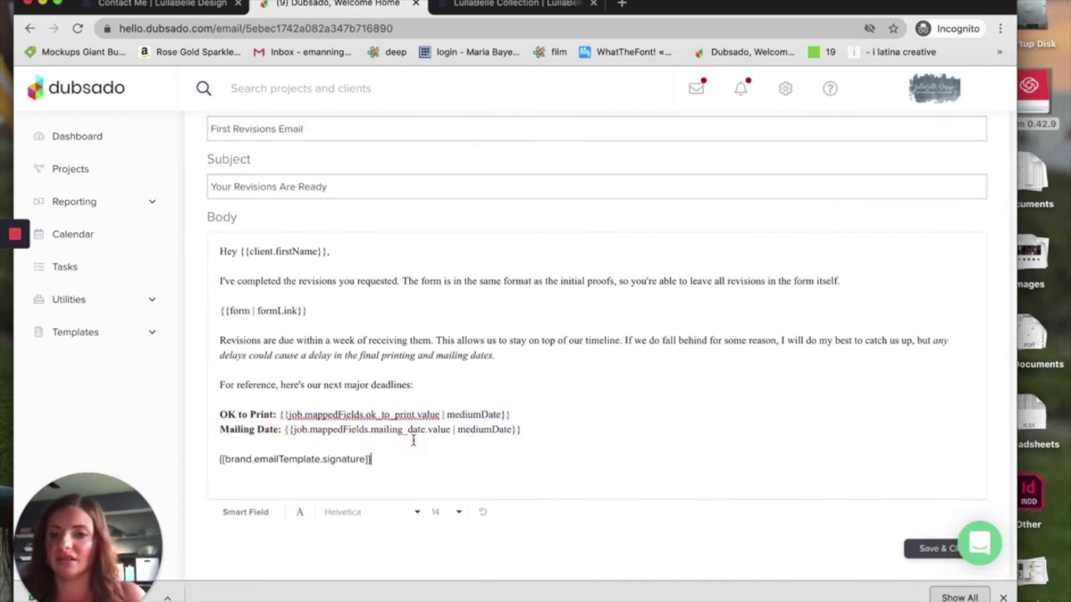
- Open the PINTEREST: Collection Proposal from the proposal form templates
left_click(99, 332)
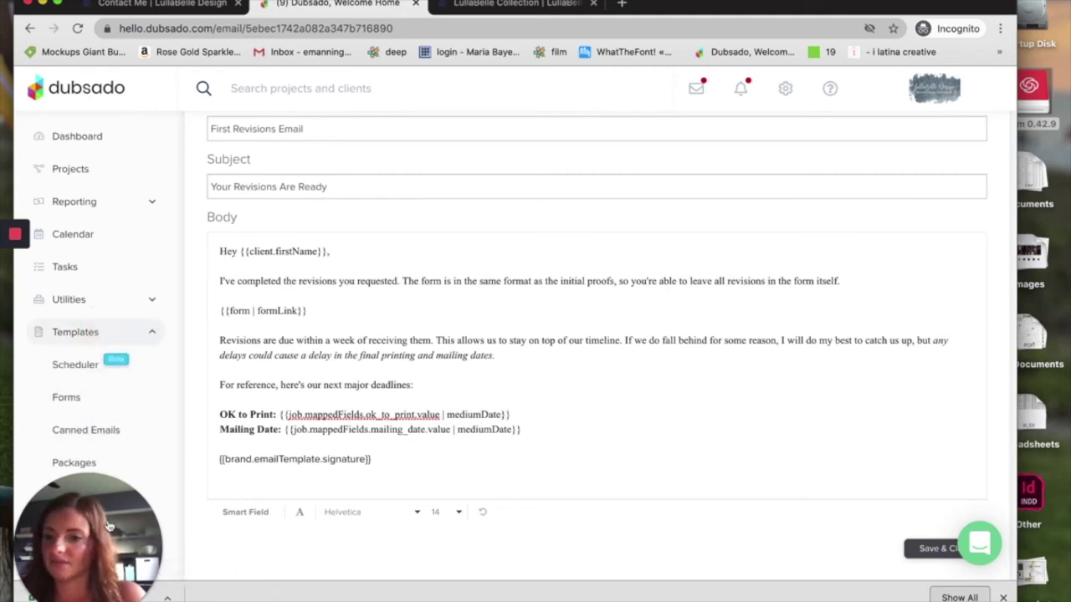
left_click(79, 398)
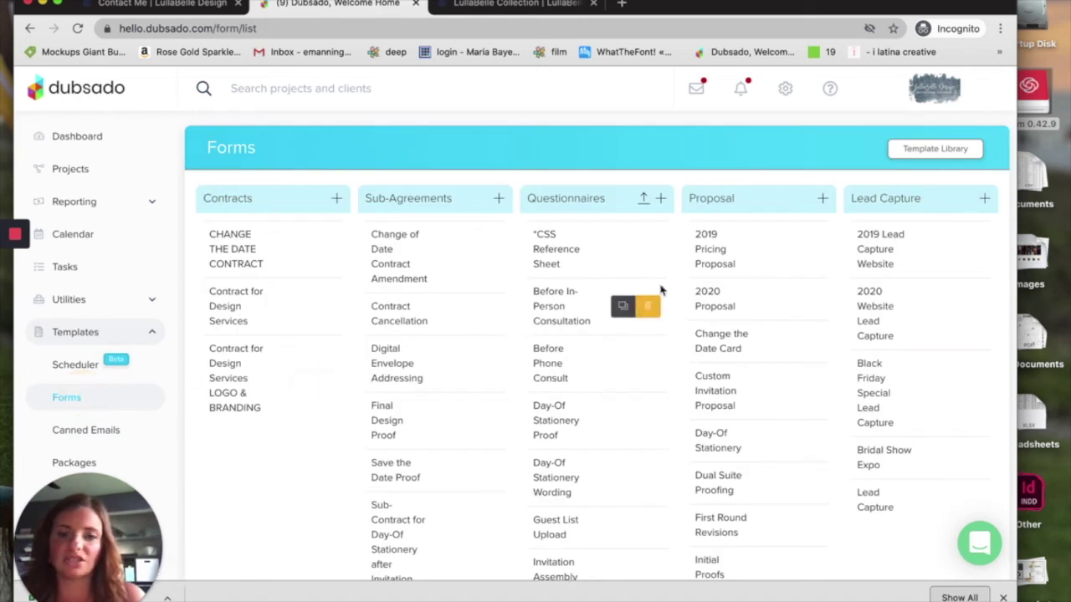
scroll(705, 289, "down", 2)
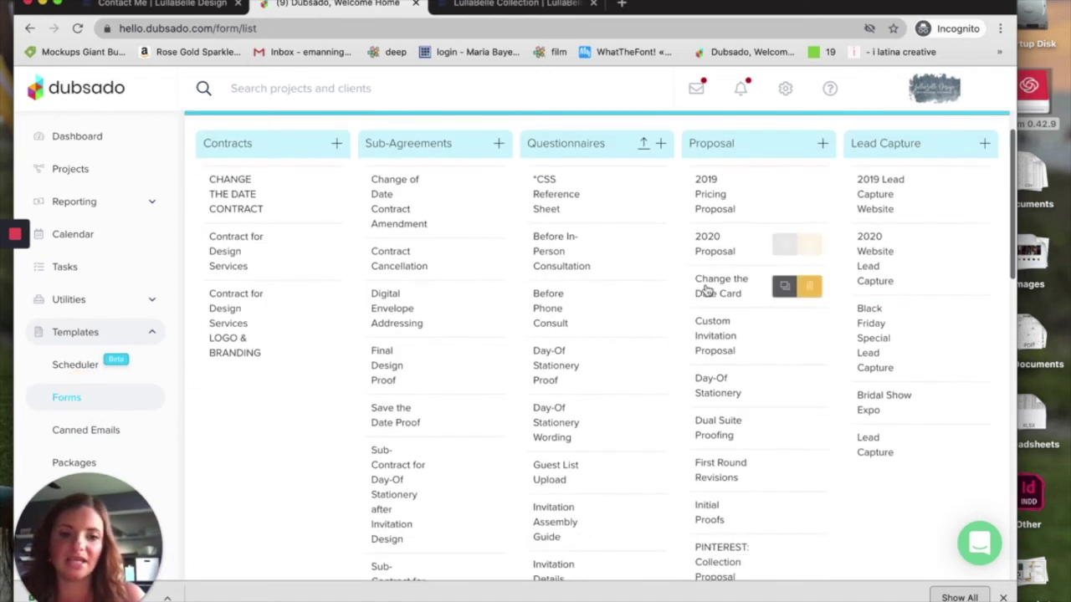
scroll(703, 417, "down", 3)
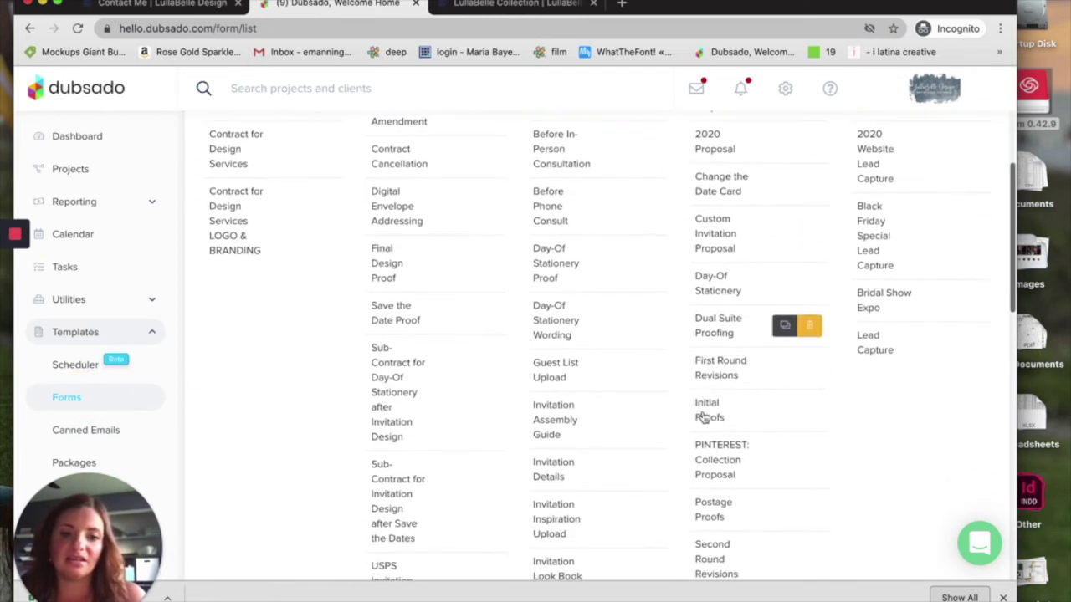
left_click(710, 467)
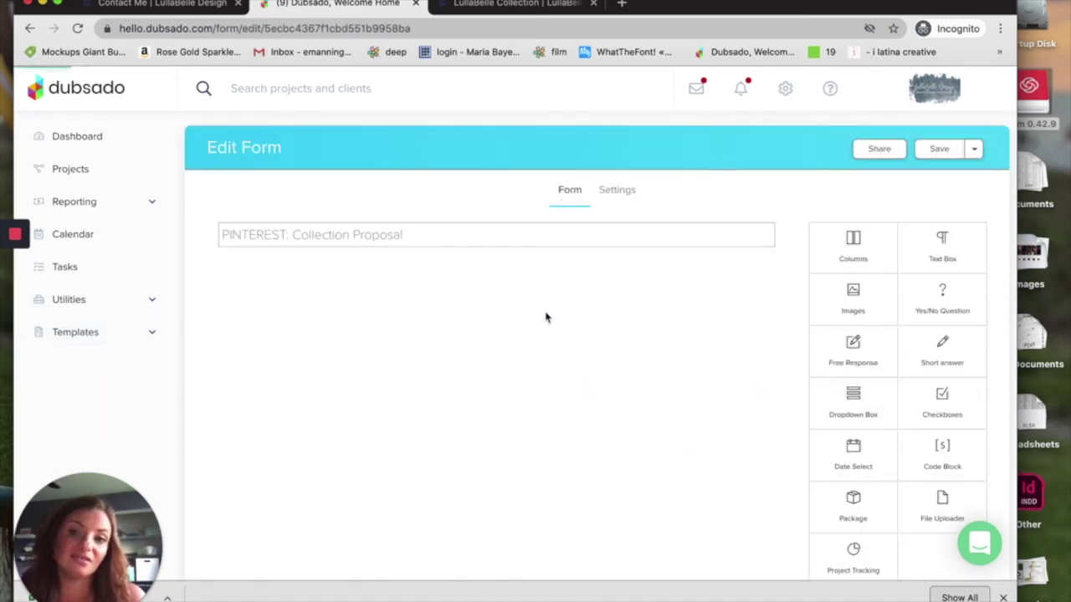
- Review the collection proposal from its header and welcome message through the collection-fit section to the suite choices
scroll(530, 259, "down", 3)
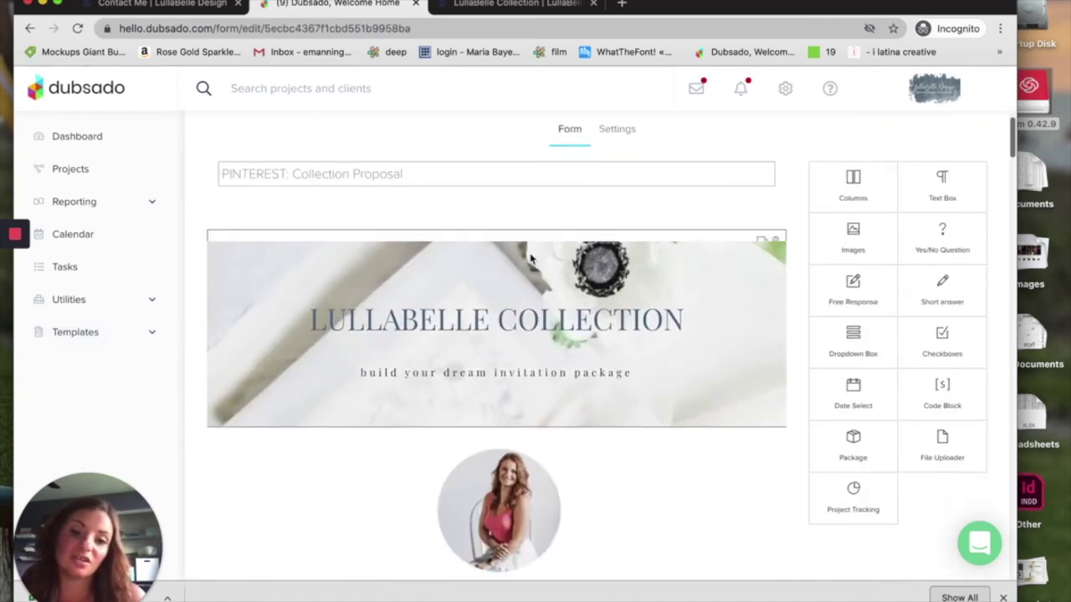
scroll(530, 259, "down", 1)
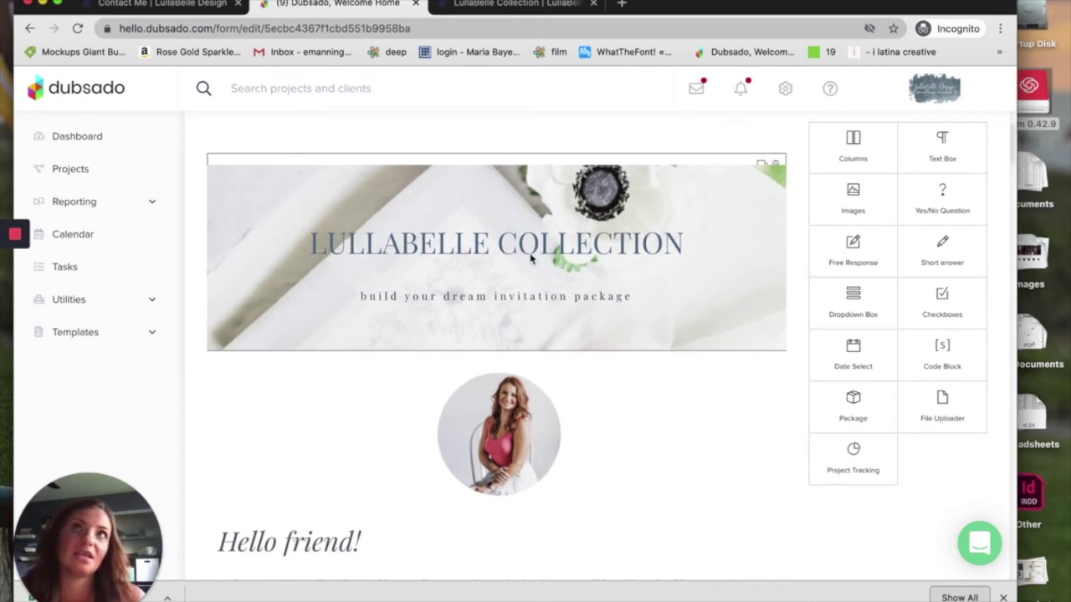
scroll(530, 258, "down", 1)
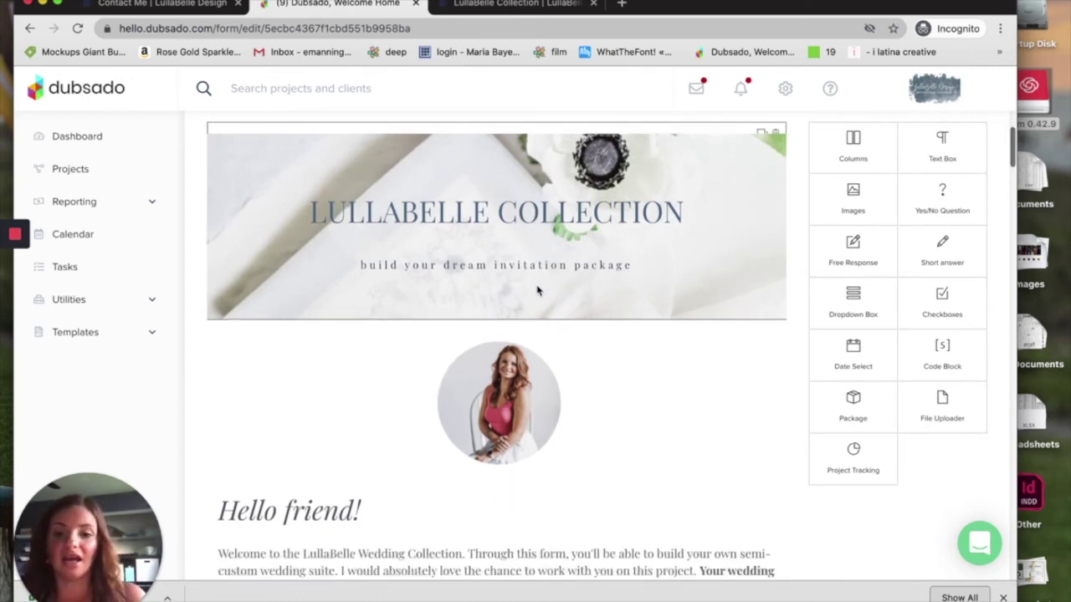
scroll(538, 290, "down", 10)
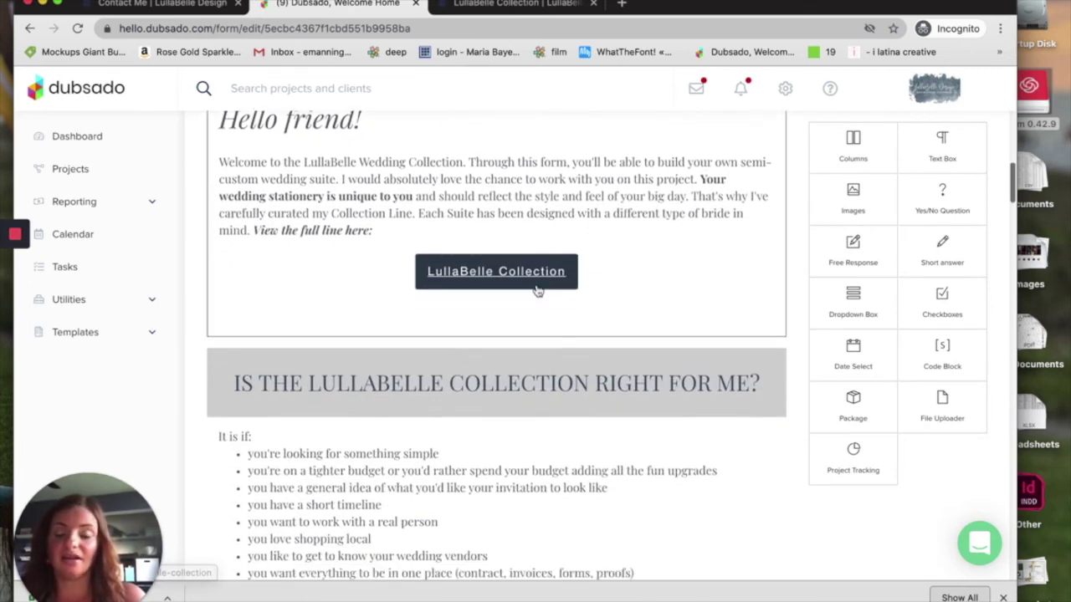
scroll(538, 291, "down", 2)
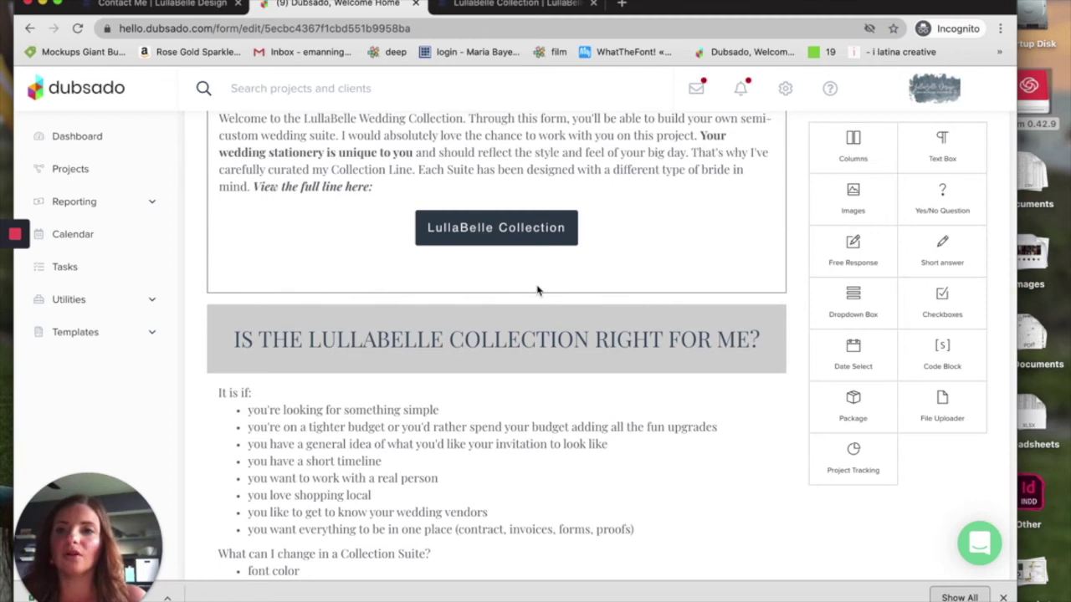
scroll(538, 291, "down", 4)
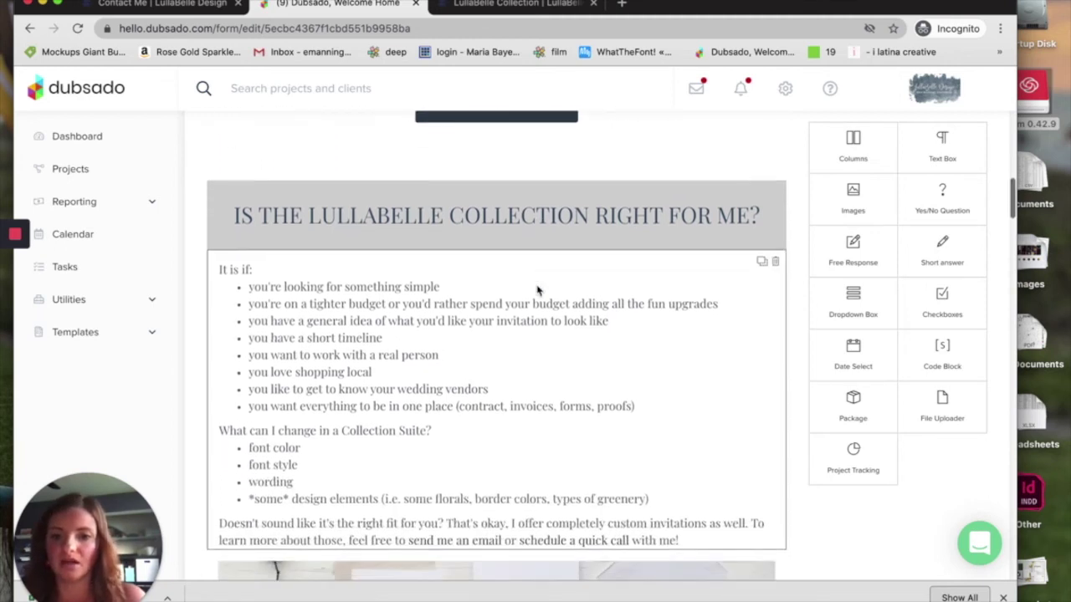
scroll(538, 290, "down", 10)
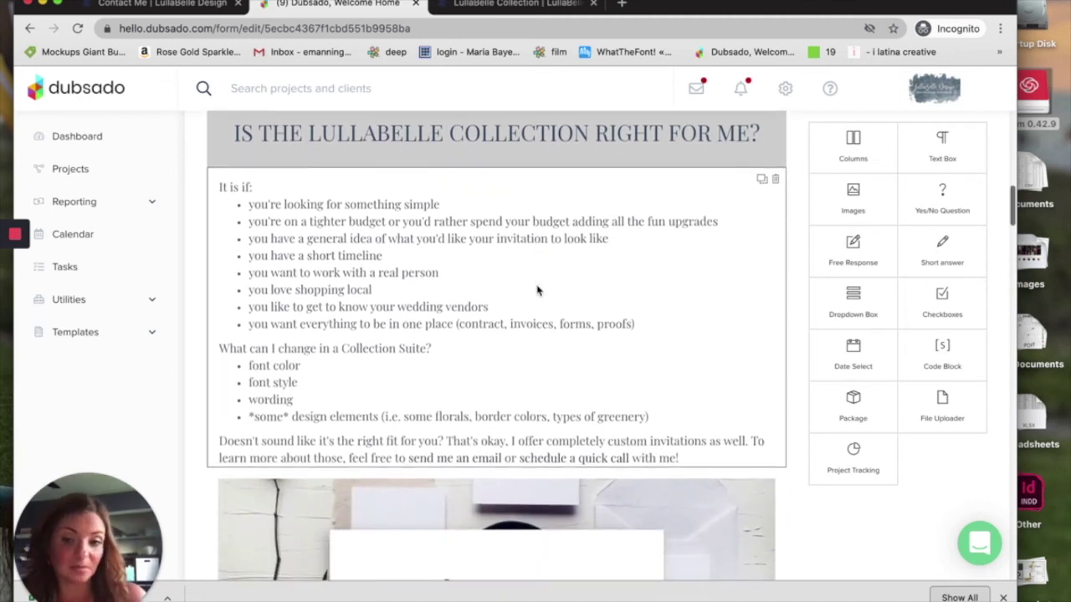
scroll(538, 290, "down", 10)
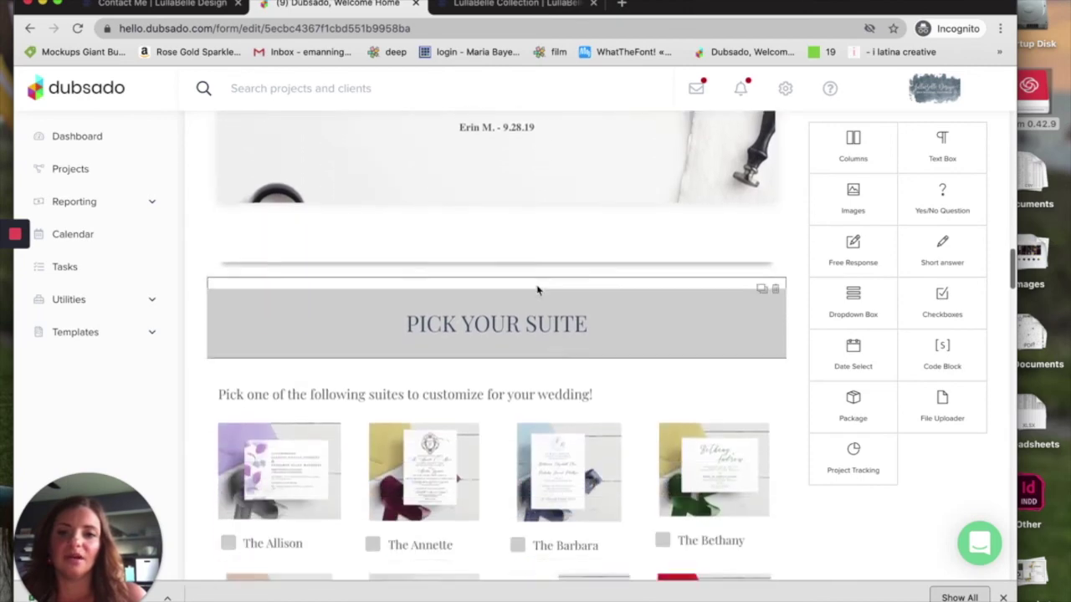
- Go back over the proposal's client reviews, custom-invitation contact links and the LullaBelle Collection link in the welcome message
scroll(538, 290, "up", 13)
scroll(538, 290, "down", 2)
scroll(538, 334, "up", 1)
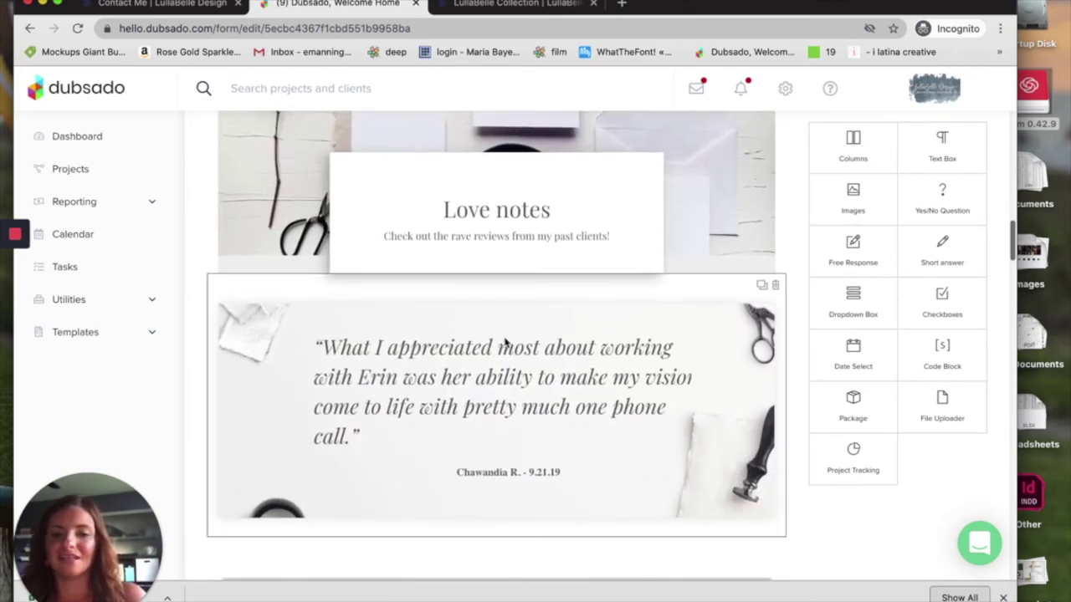
scroll(535, 346, "up", 2)
scroll(569, 406, "up", 5)
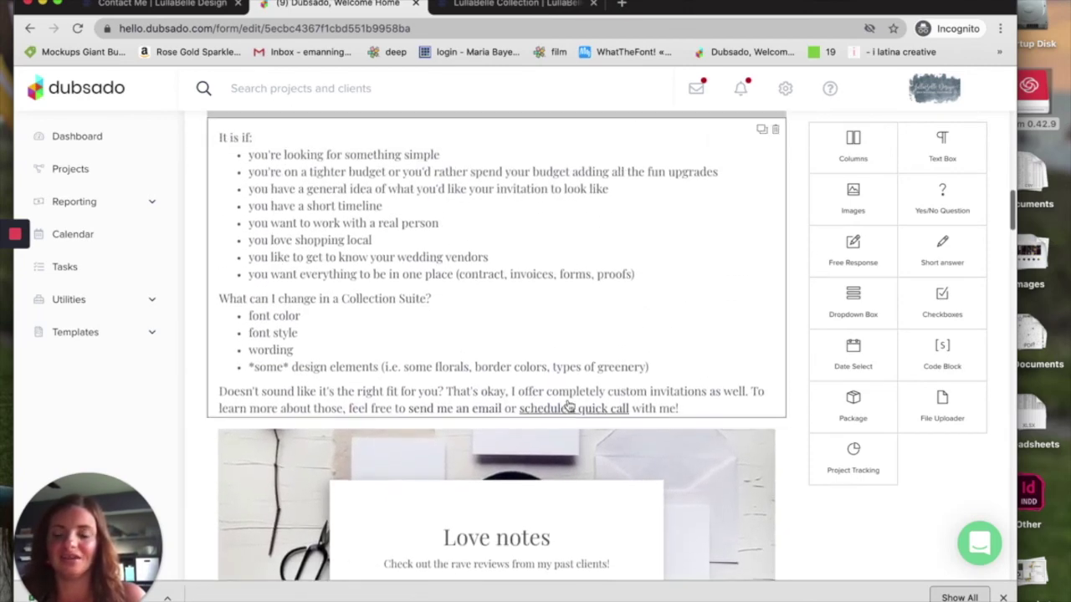
scroll(586, 393, "up", 1)
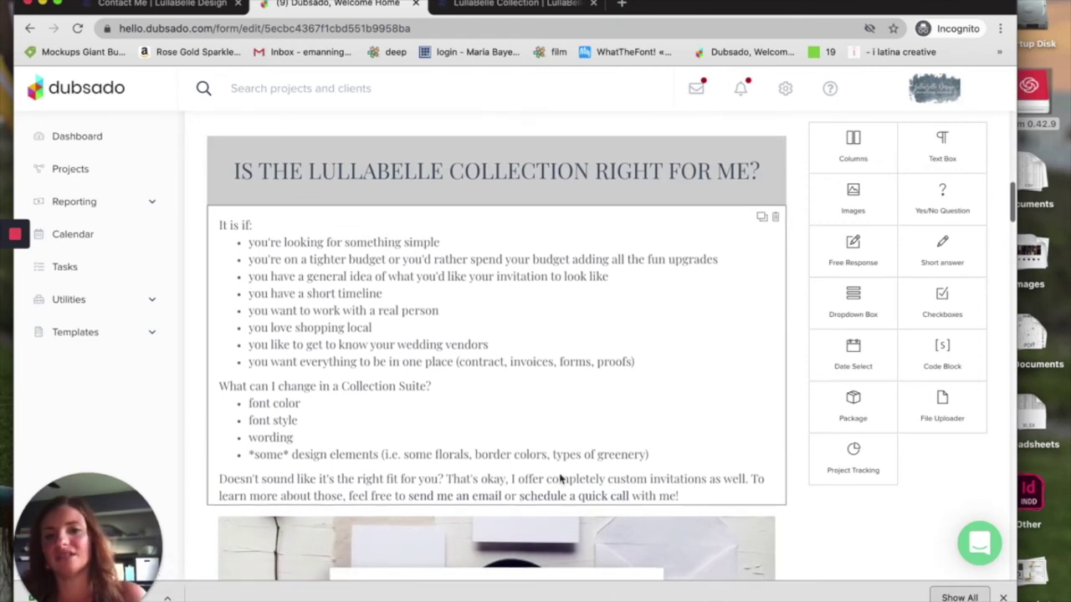
scroll(569, 388, "down", 10)
scroll(569, 391, "down", 3)
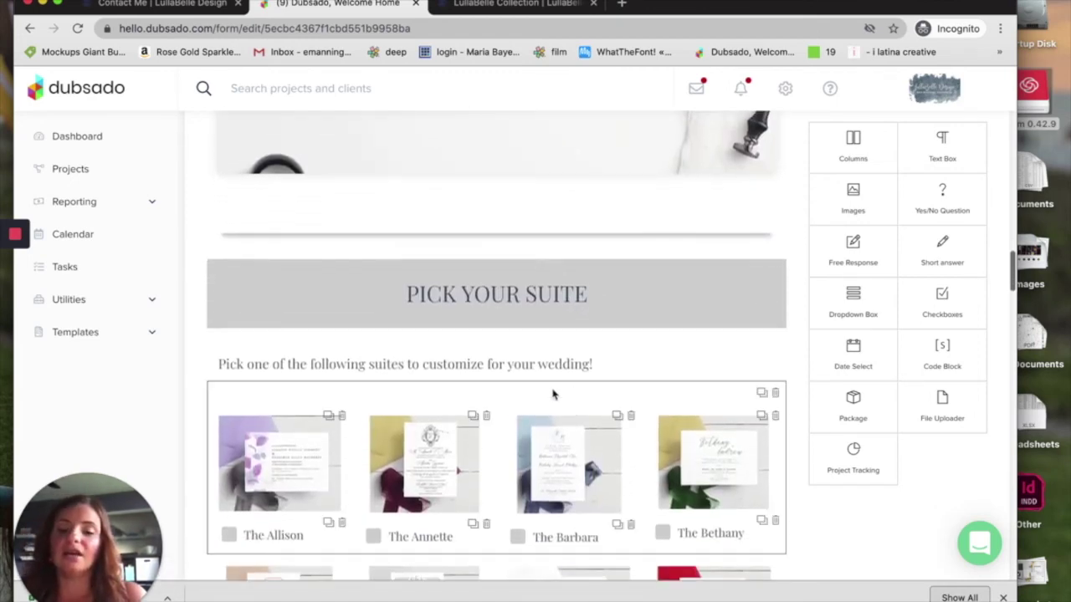
scroll(544, 410, "up", 7)
scroll(531, 428, "up", 5)
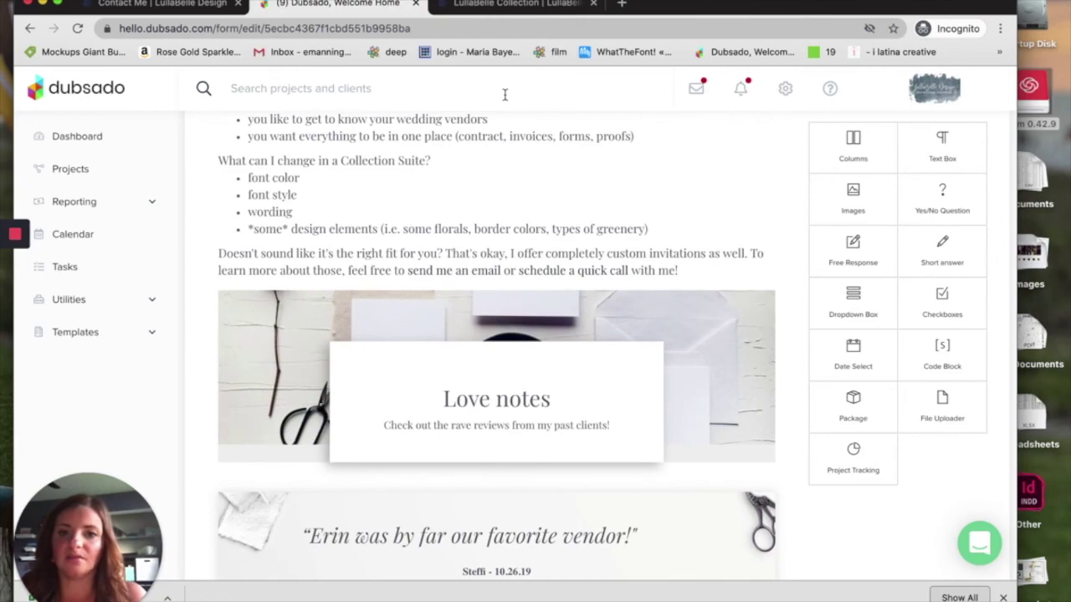
scroll(491, 320, "up", 5)
scroll(492, 320, "up", 8)
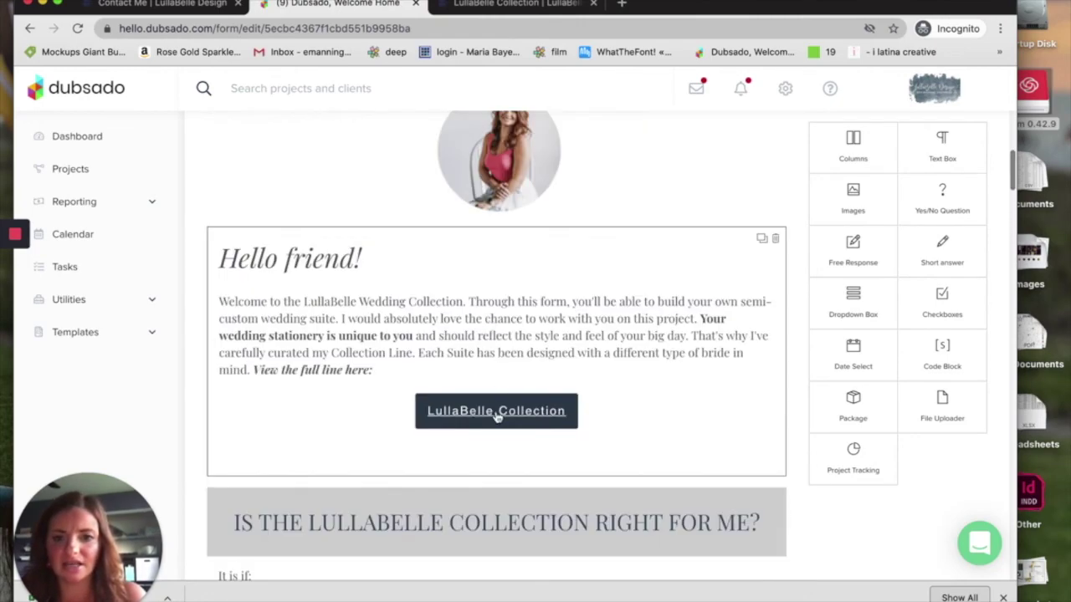
- Switch to the already open LullaBelle Collection web page and look through the invitation suites down to The Hadley
left_click(517, 3)
scroll(615, 224, "down", 10)
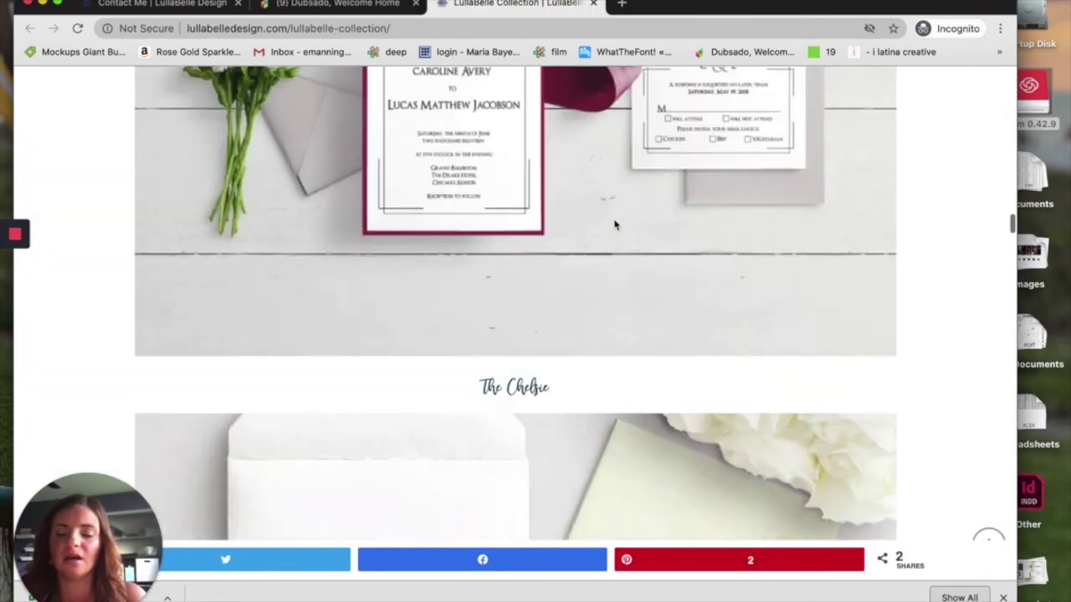
scroll(615, 224, "down", 20)
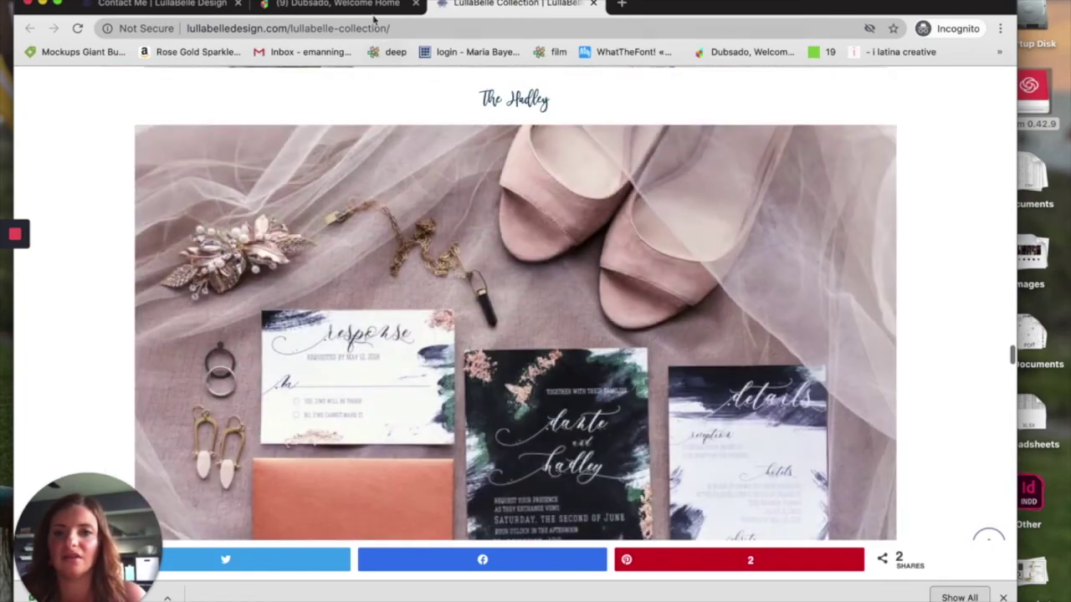
- Return to the proposal form and examine the suite choices, SOLO Package, embellishments, additional services and client contact fields
left_click(374, 15)
scroll(523, 297, "down", 10)
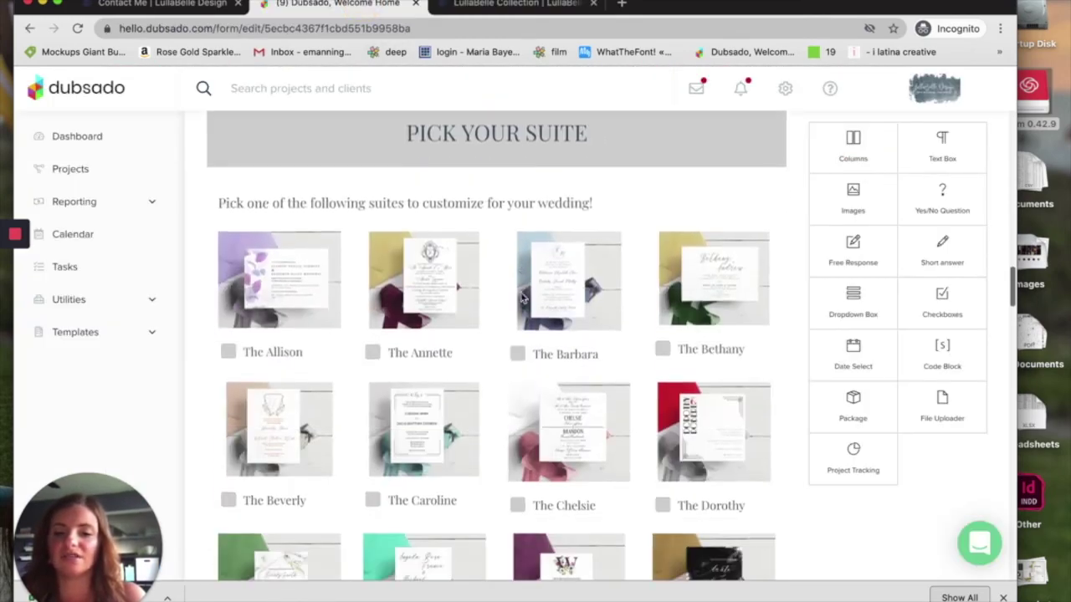
scroll(577, 477, "down", 2)
scroll(583, 483, "down", 10)
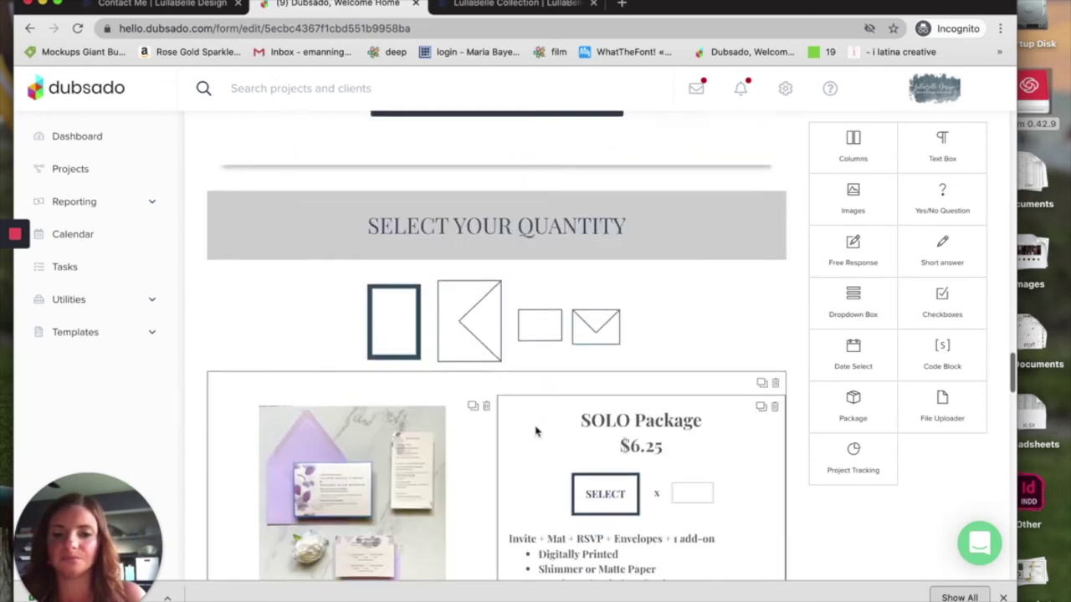
scroll(537, 432, "down", 4)
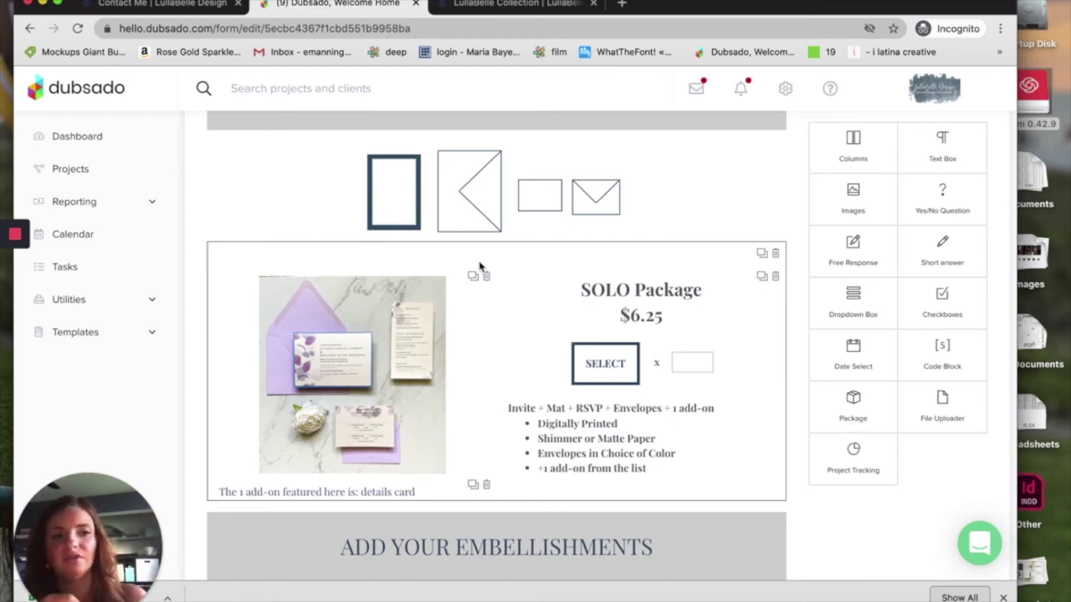
scroll(560, 359, "down", 10)
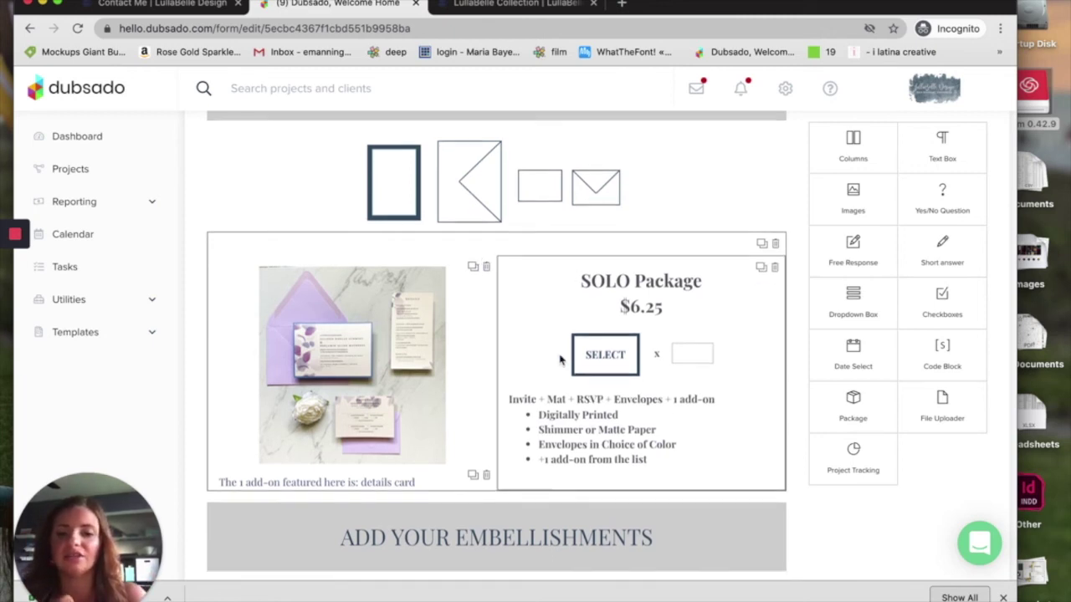
scroll(674, 484, "down", 20)
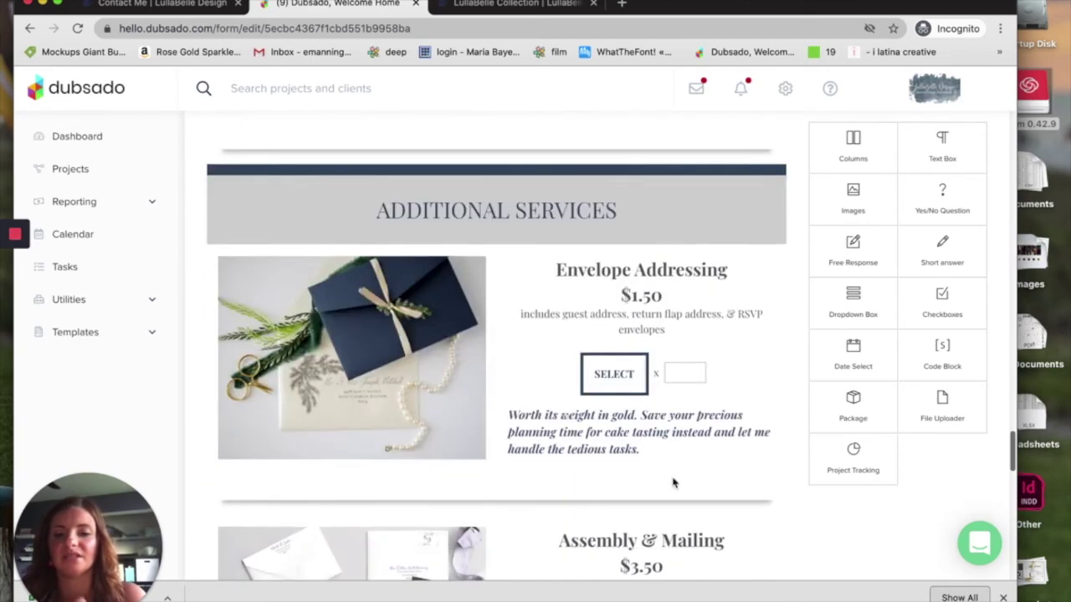
scroll(586, 229, "up", 7)
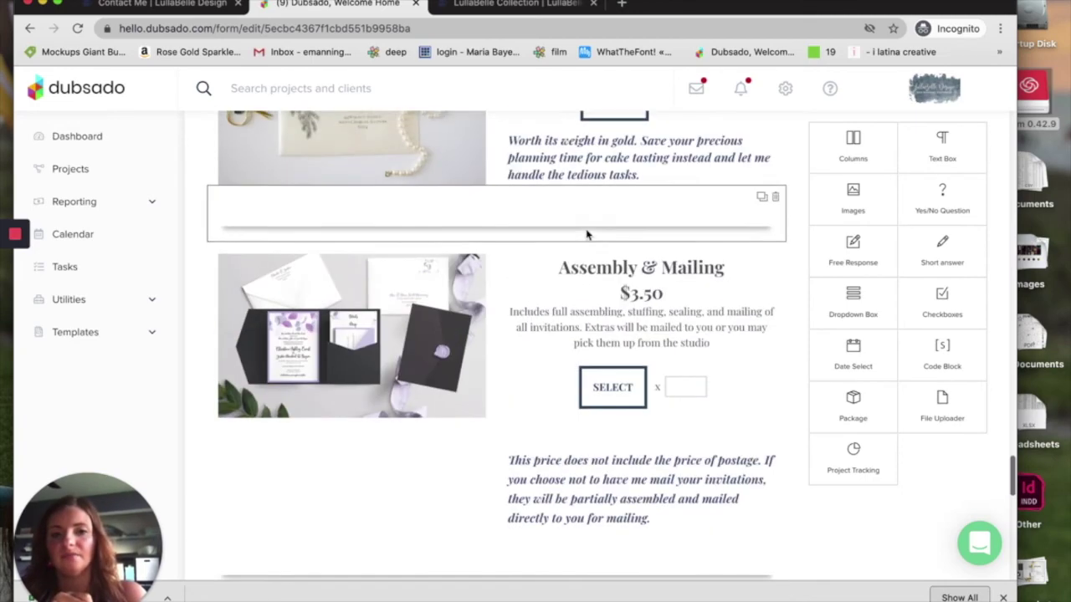
scroll(605, 293, "down", 14)
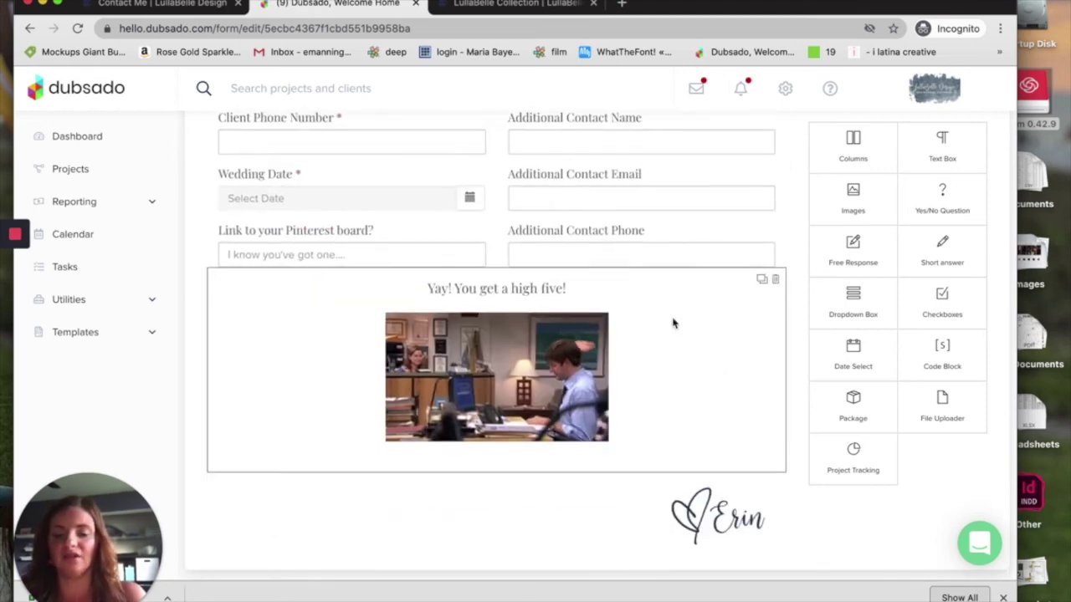
scroll(675, 323, "up", 10)
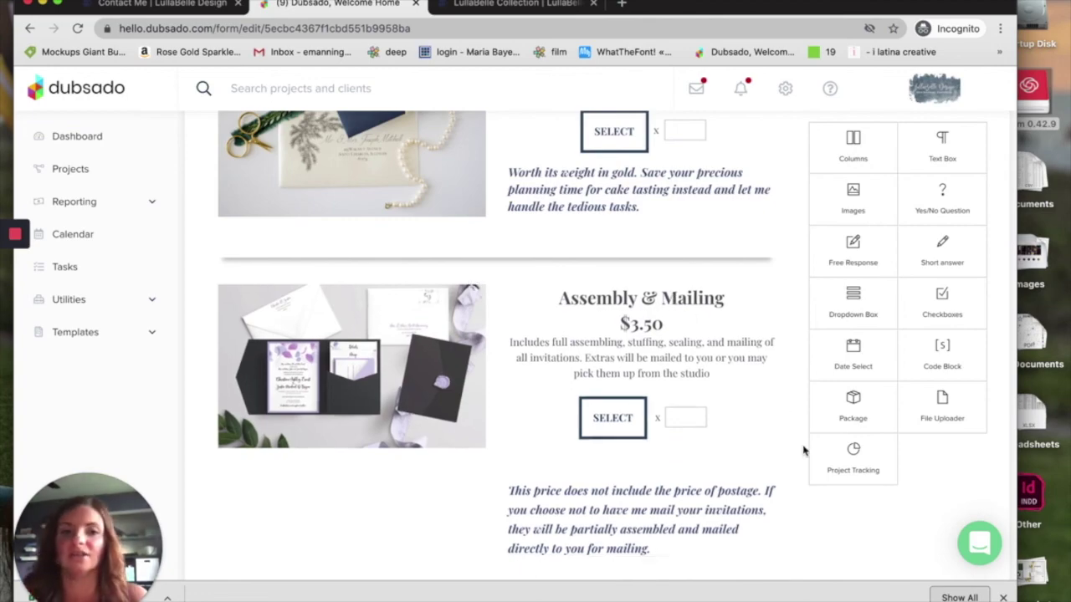
- Save the PINTEREST: Collection Proposal form and return to the forms list
scroll(803, 447, "up", 20)
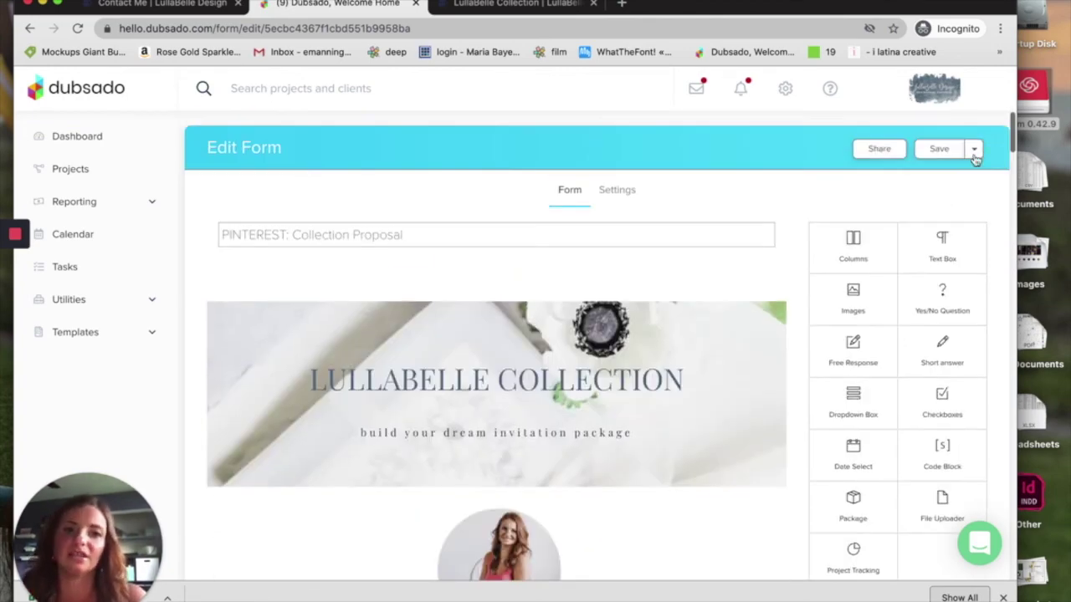
left_click(975, 153)
left_click(953, 176)
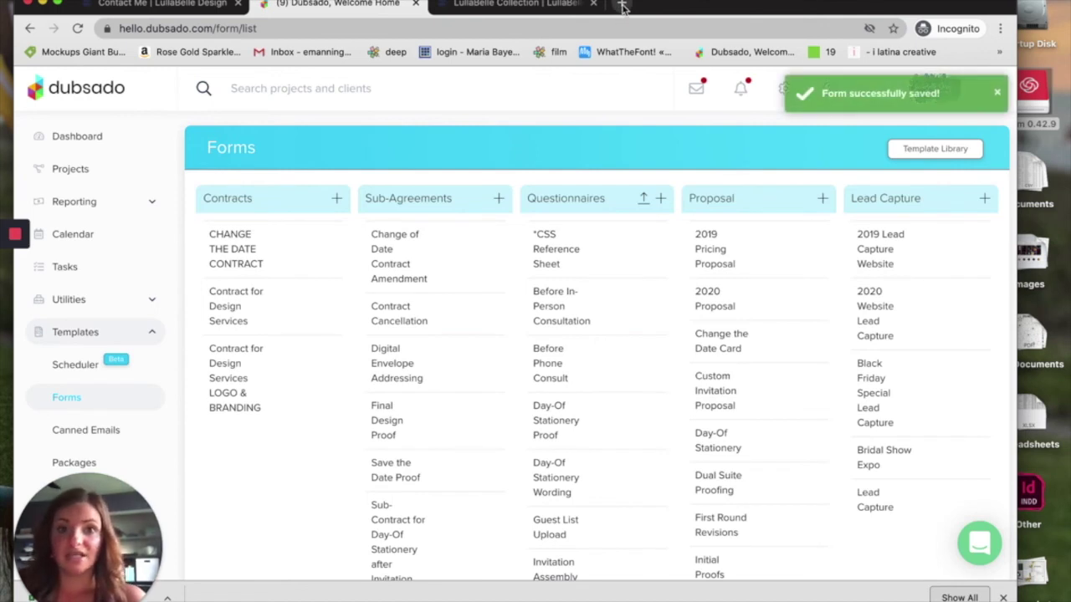
- Open a new regular browser window and go to pinterest.com
mouse_move(1037, 498)
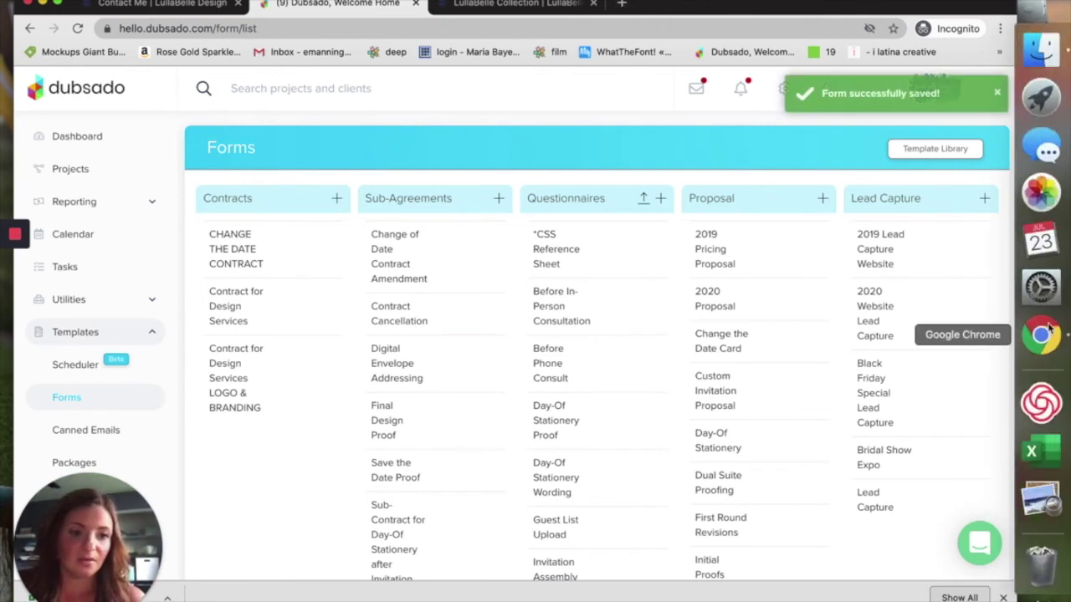
left_click(113, 2)
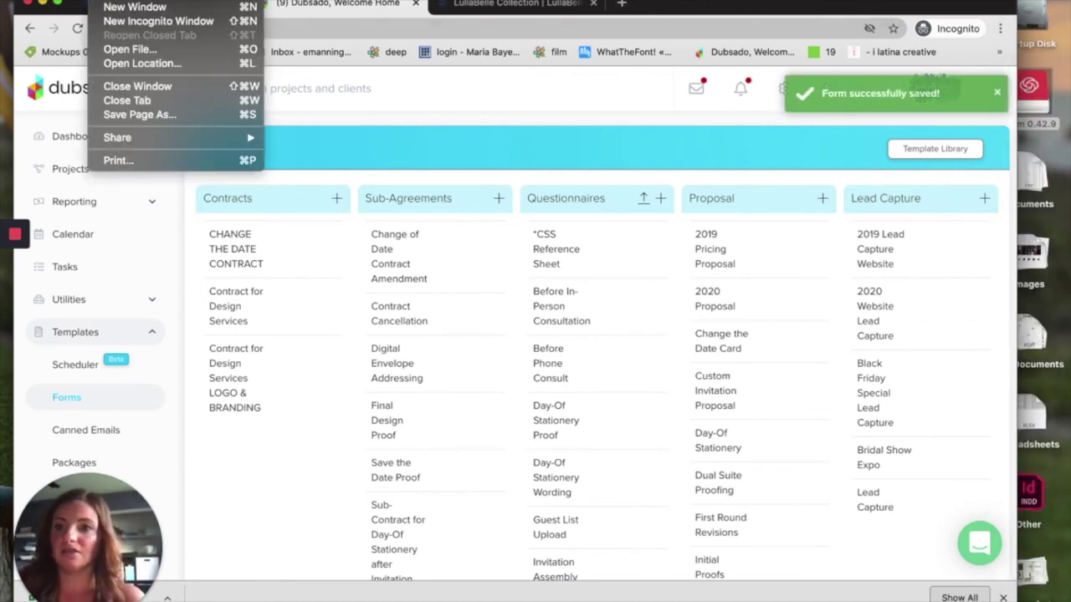
left_click(134, 8)
left_click(430, 41)
type("p")
key("Return")
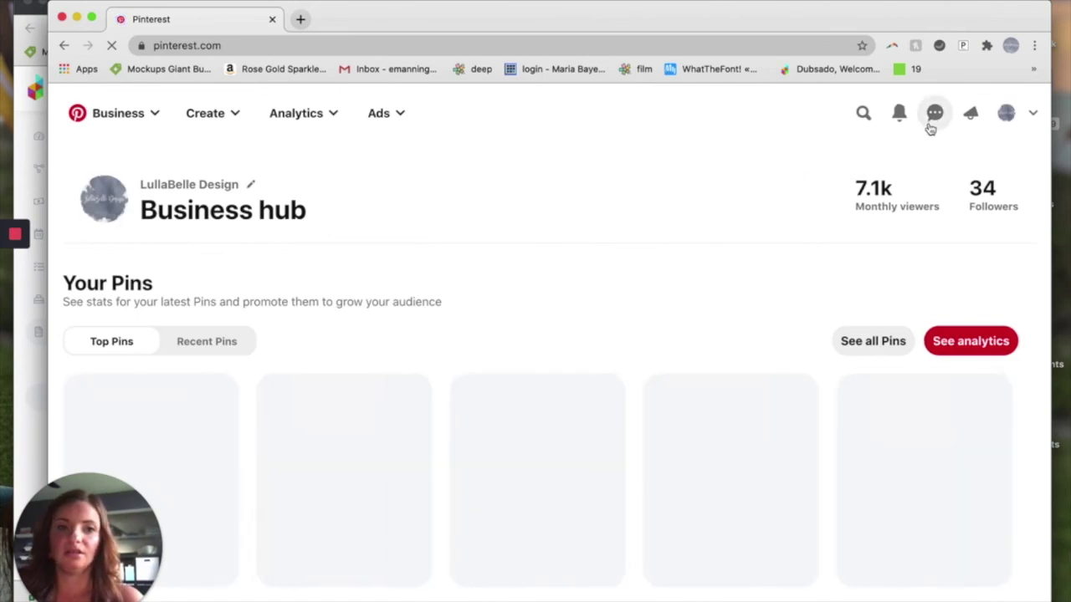
- Open the business's Pinterest profile and, from its boards, open the LullaBelle Collection board
left_click(1007, 117)
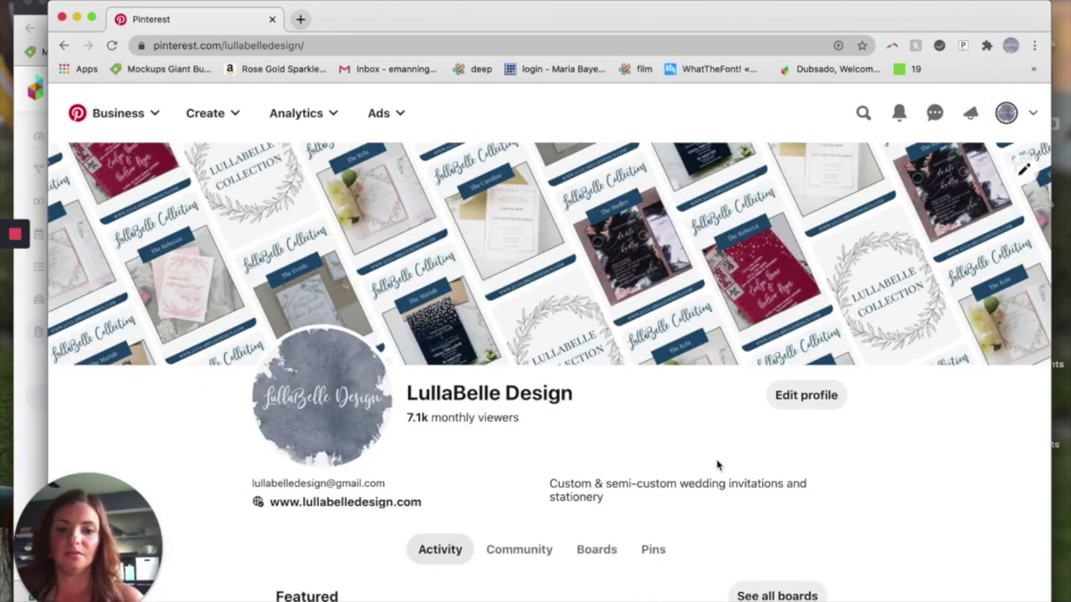
scroll(625, 497, "down", 2)
left_click(586, 473)
scroll(694, 343, "down", 4)
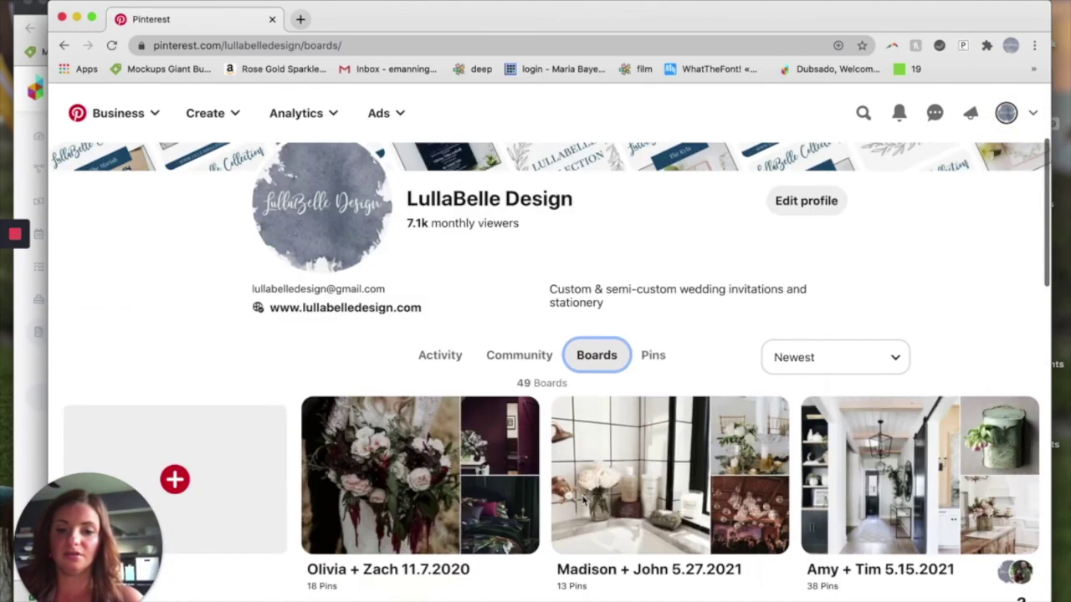
scroll(694, 343, "down", 3)
left_click(683, 368)
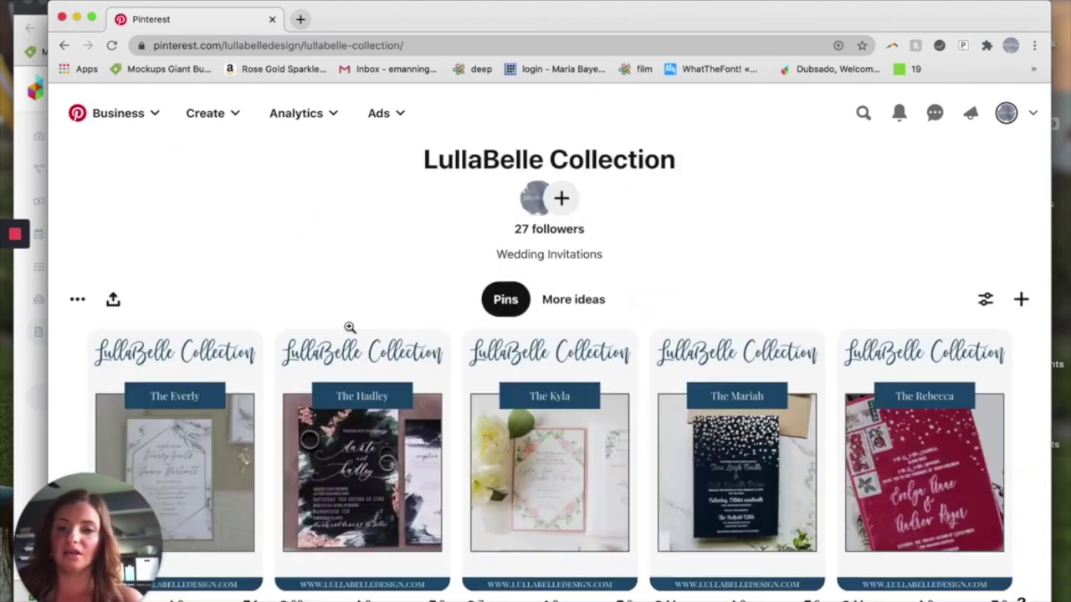
- Open The Everly pin and examine its Geometric Wedding Invitation description and website link
scroll(350, 327, "down", 1)
left_click(113, 310)
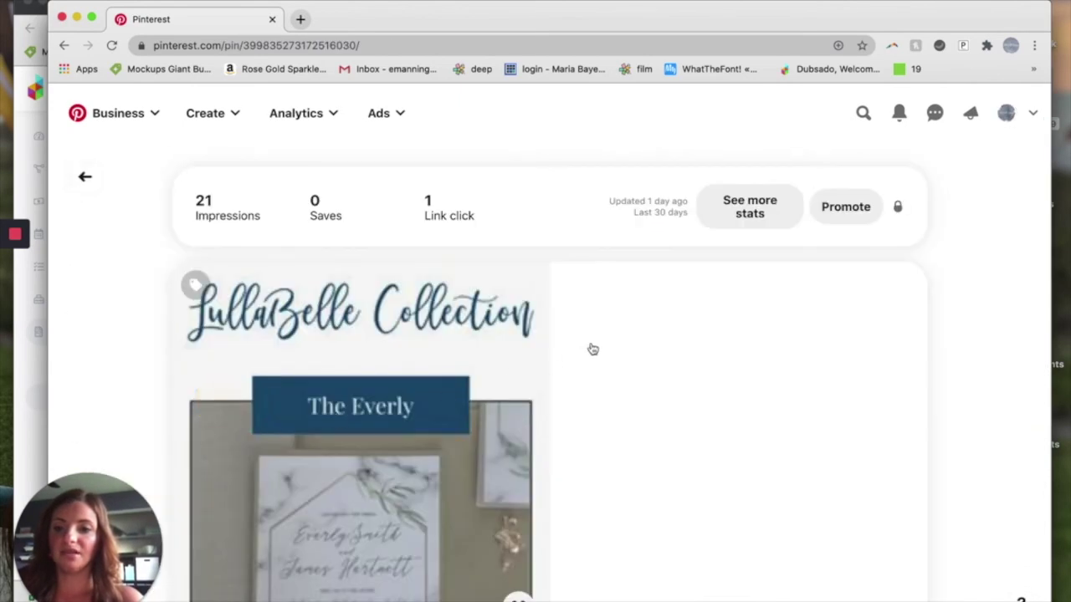
scroll(594, 303, "down", 1)
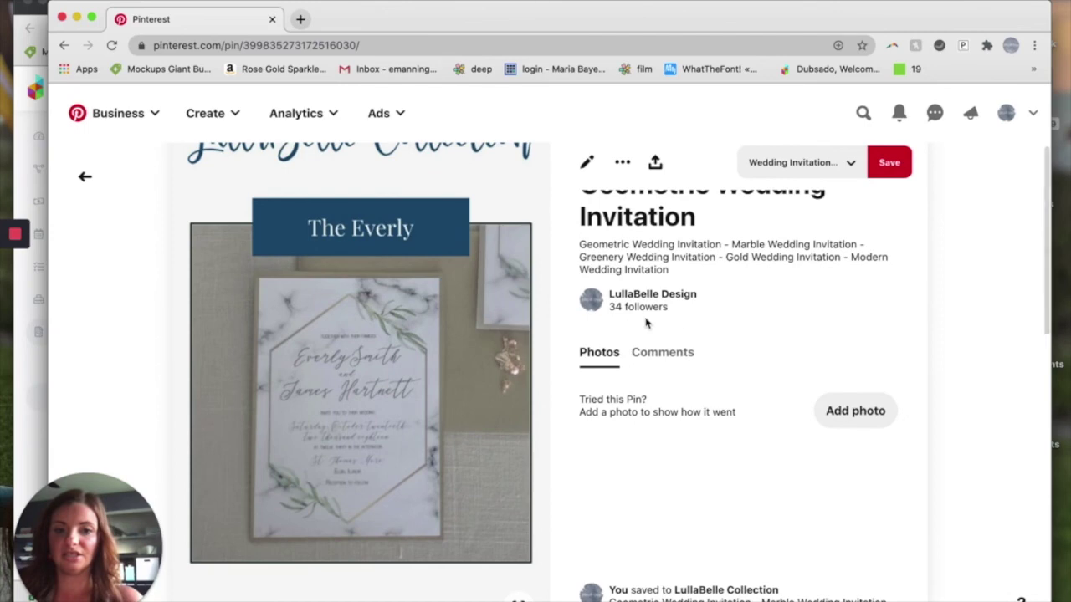
scroll(663, 412, "up", 2)
scroll(418, 277, "down", 3)
scroll(418, 276, "up", 3)
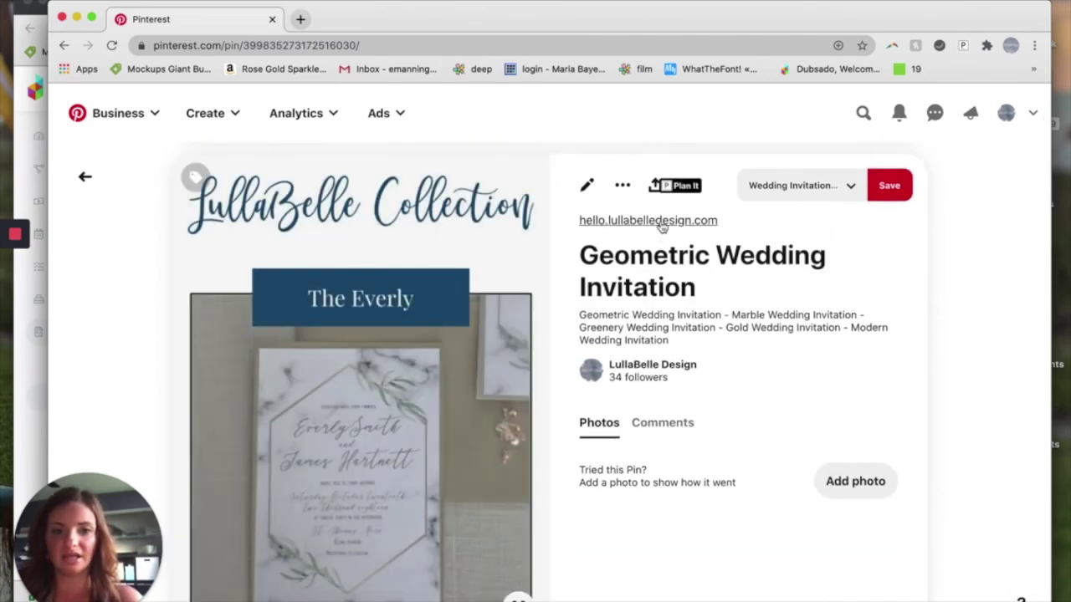
- Follow the pin's website link, look through the LullaBelle Collection proposal page down to its contact fields, and close that browser window
left_click(661, 221)
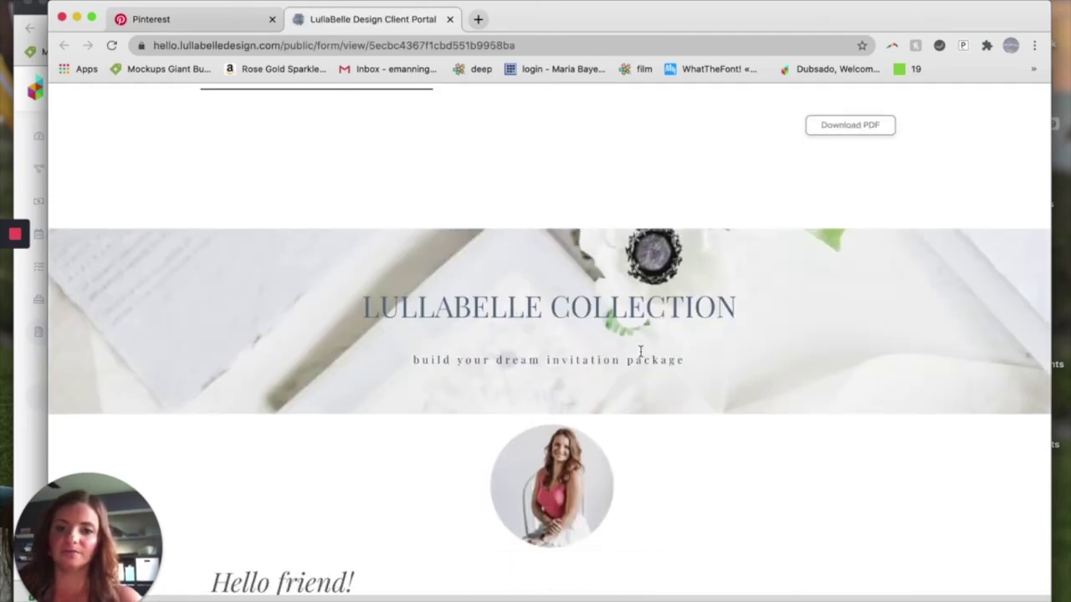
scroll(641, 352, "down", 8)
scroll(641, 360, "down", 20)
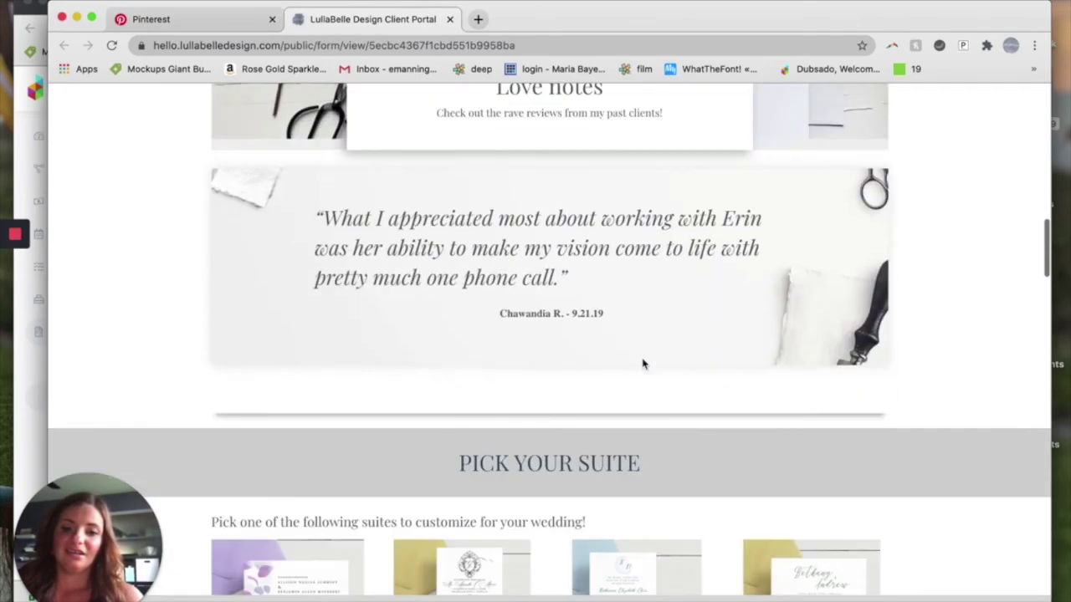
scroll(641, 364, "down", 15)
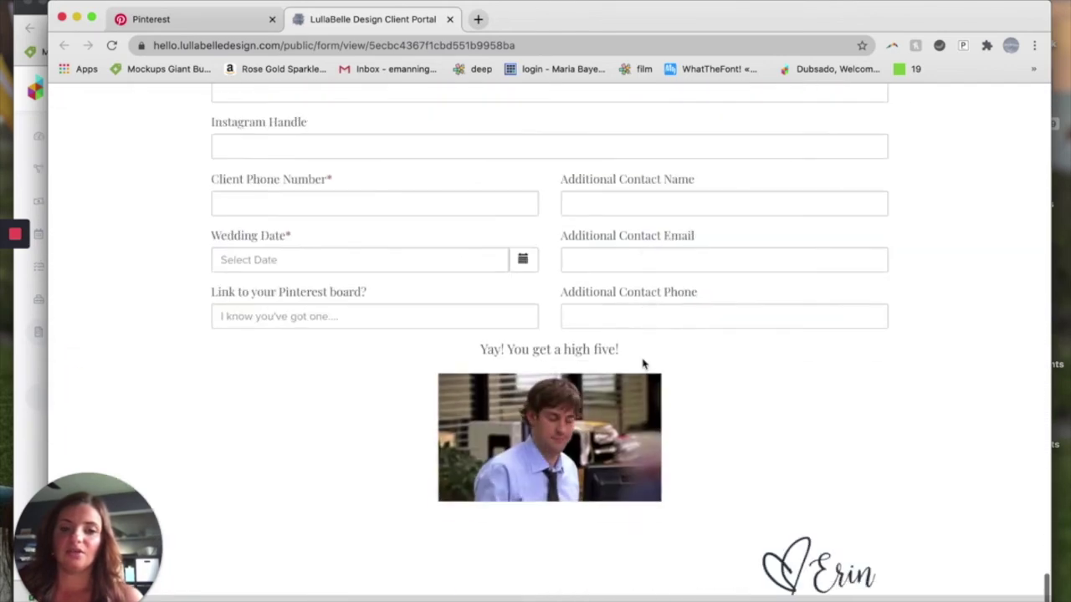
left_click(62, 18)
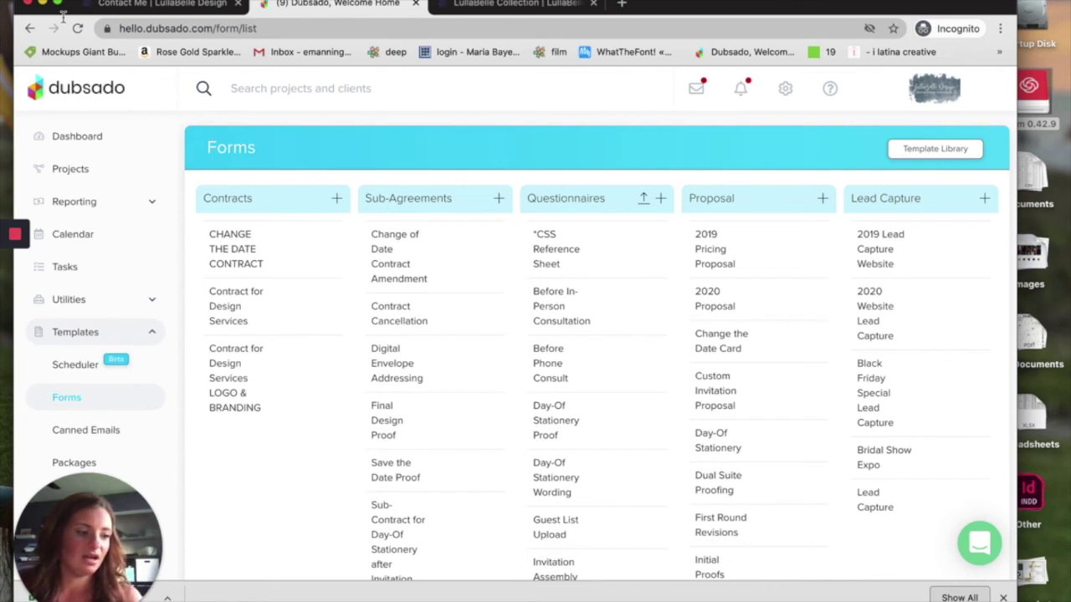
- Open the Change of Date Contract Amendment sub-agreement, examine its recitals, terms and signature fields, and return to the forms list
left_click(410, 272)
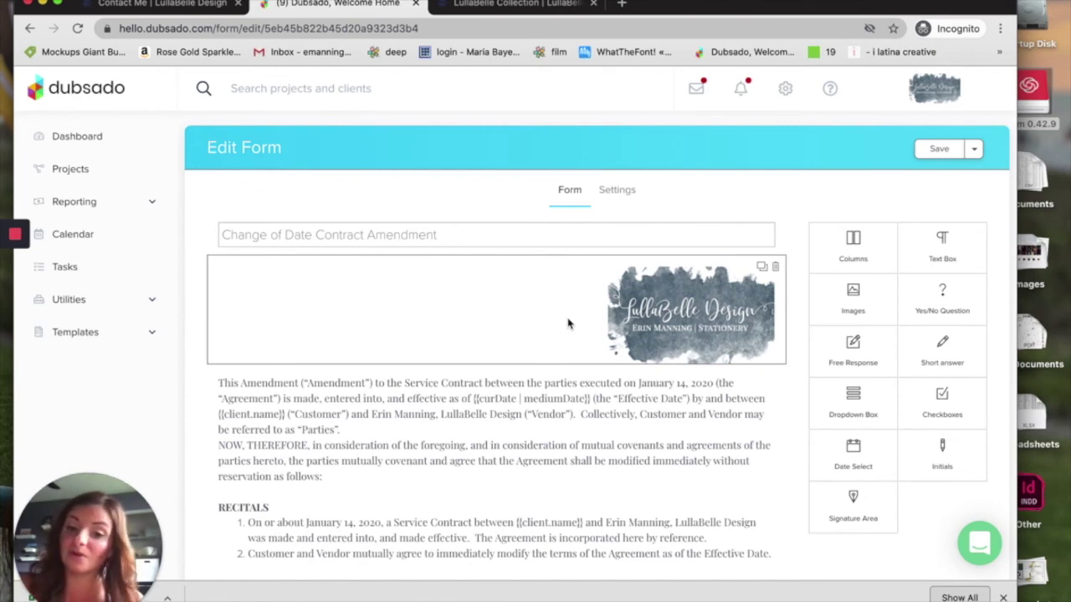
scroll(567, 324, "down", 3)
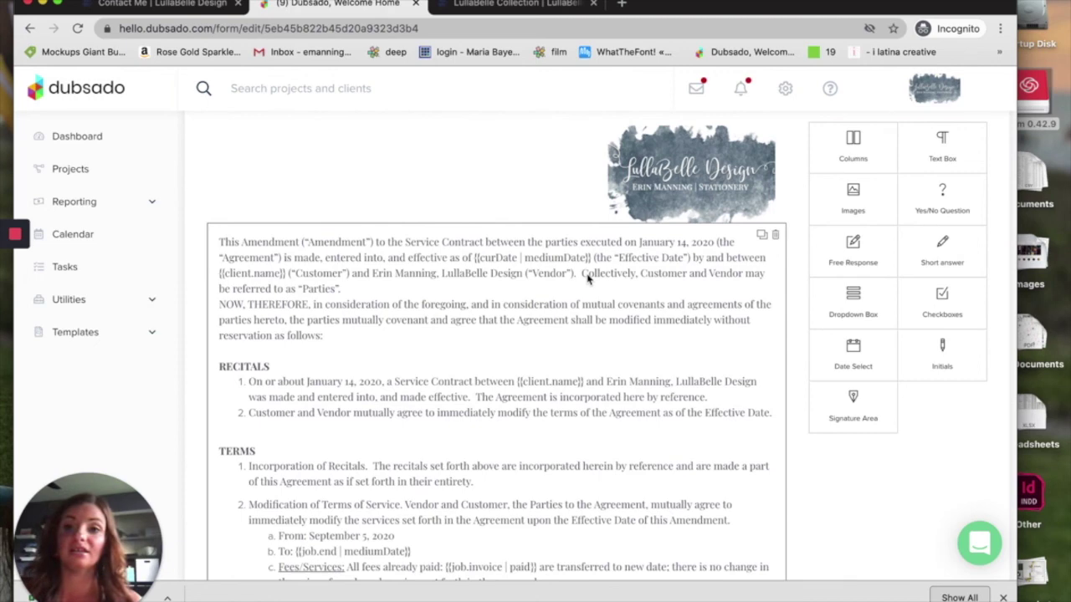
scroll(588, 280, "down", 7)
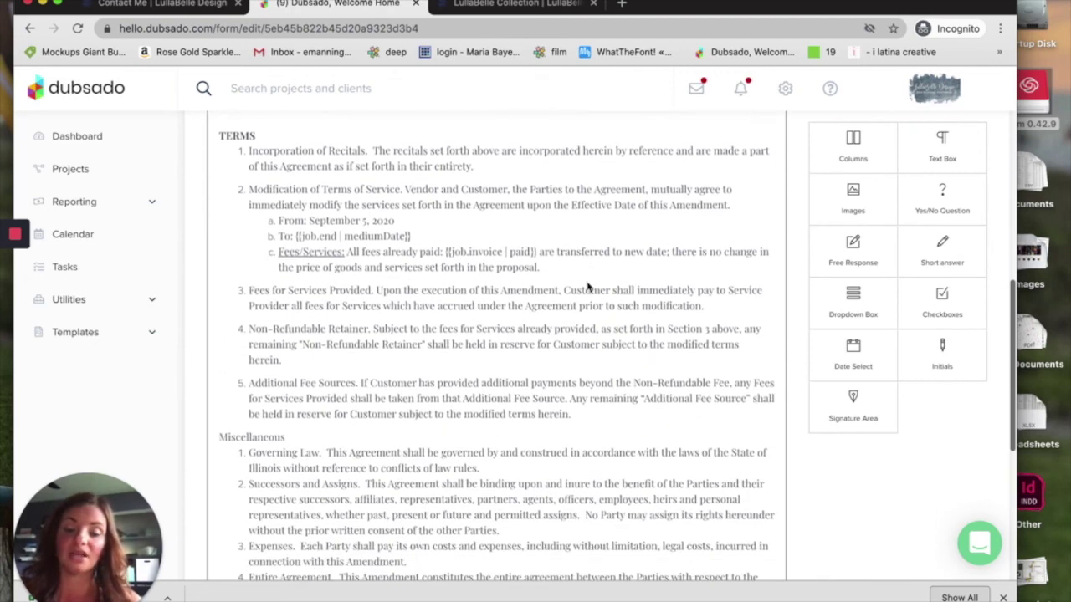
scroll(588, 287, "down", 1)
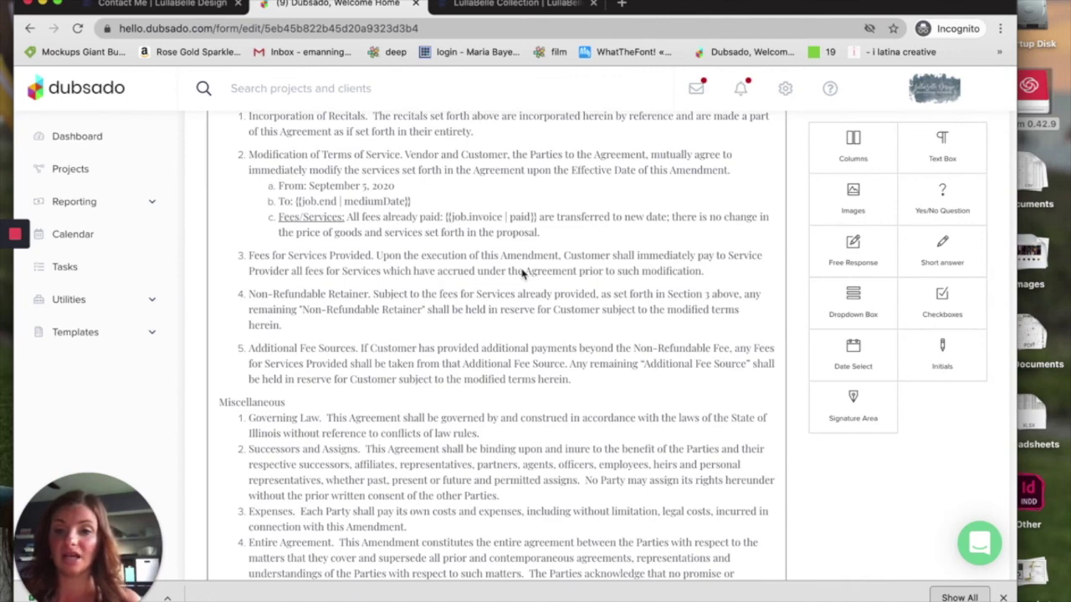
scroll(523, 274, "down", 2)
scroll(412, 230, "up", 2)
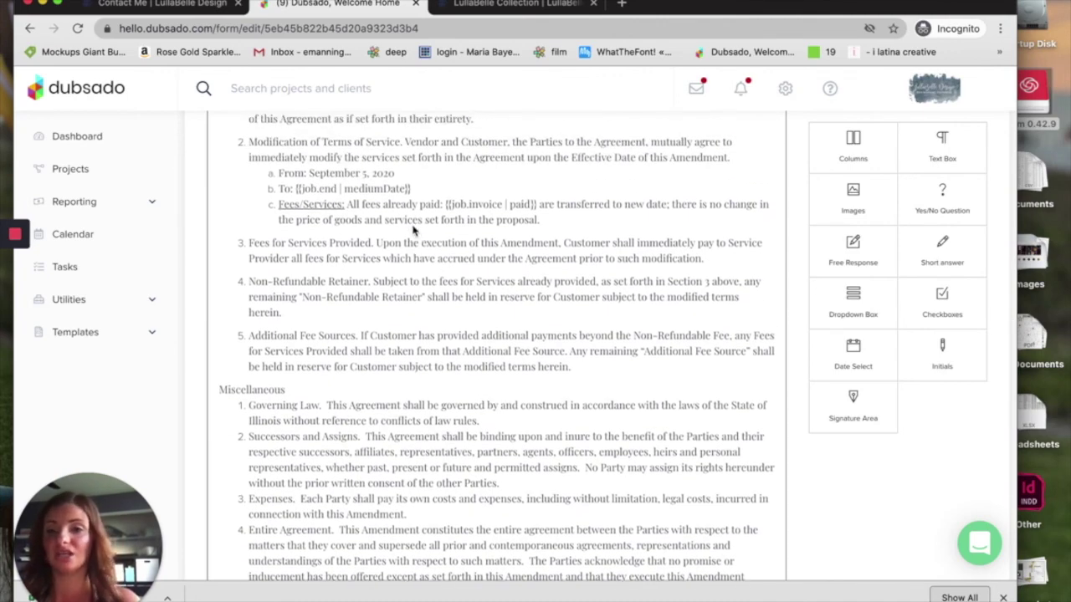
scroll(393, 240, "up", 7)
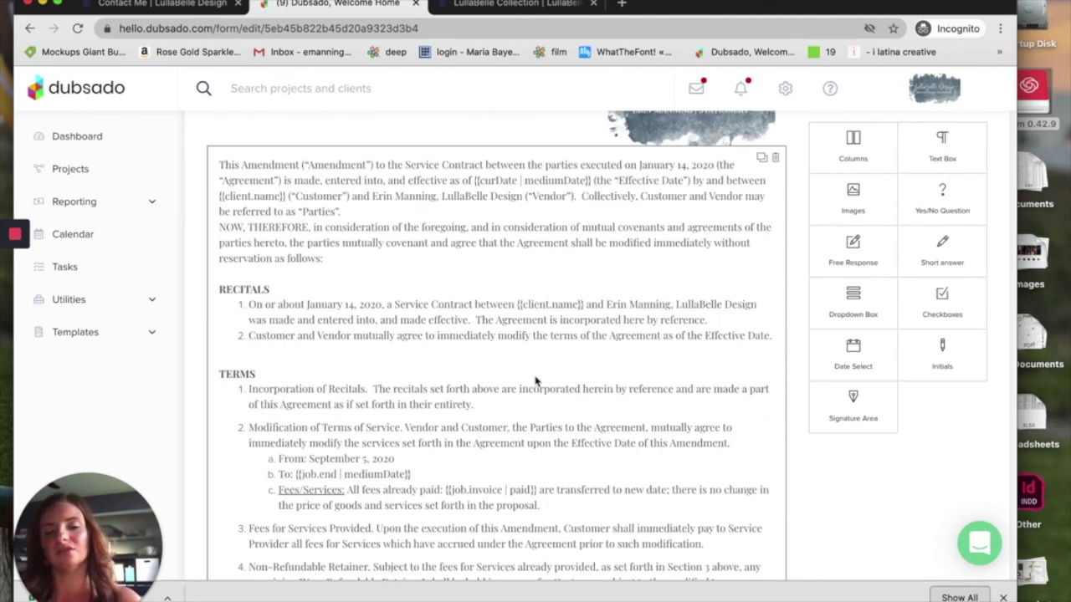
scroll(535, 379, "down", 11)
scroll(535, 381, "down", 3)
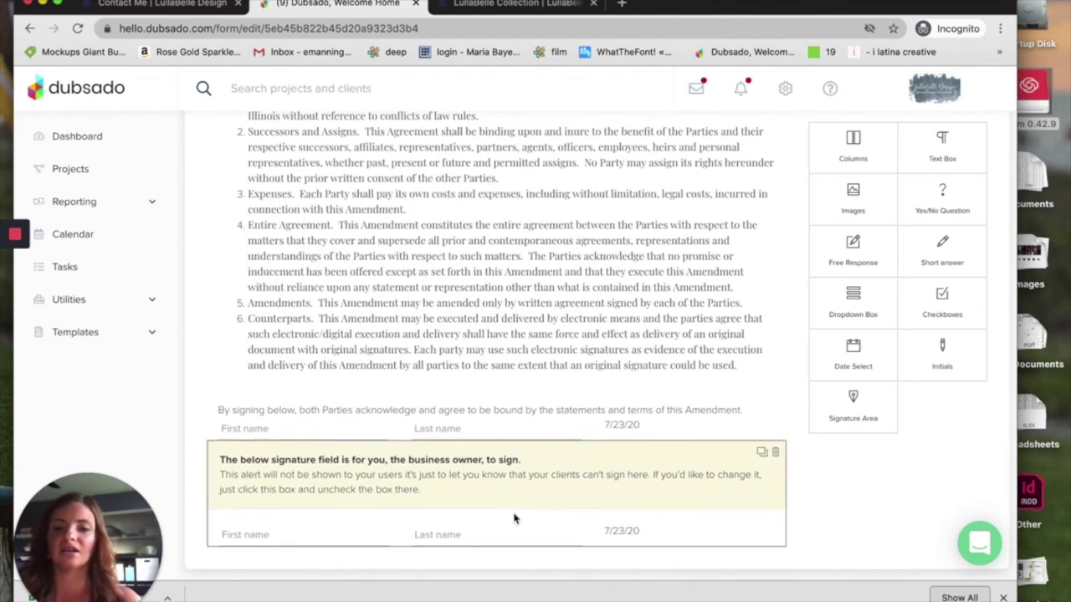
scroll(602, 530, "up", 10)
left_click(973, 148)
left_click(953, 173)
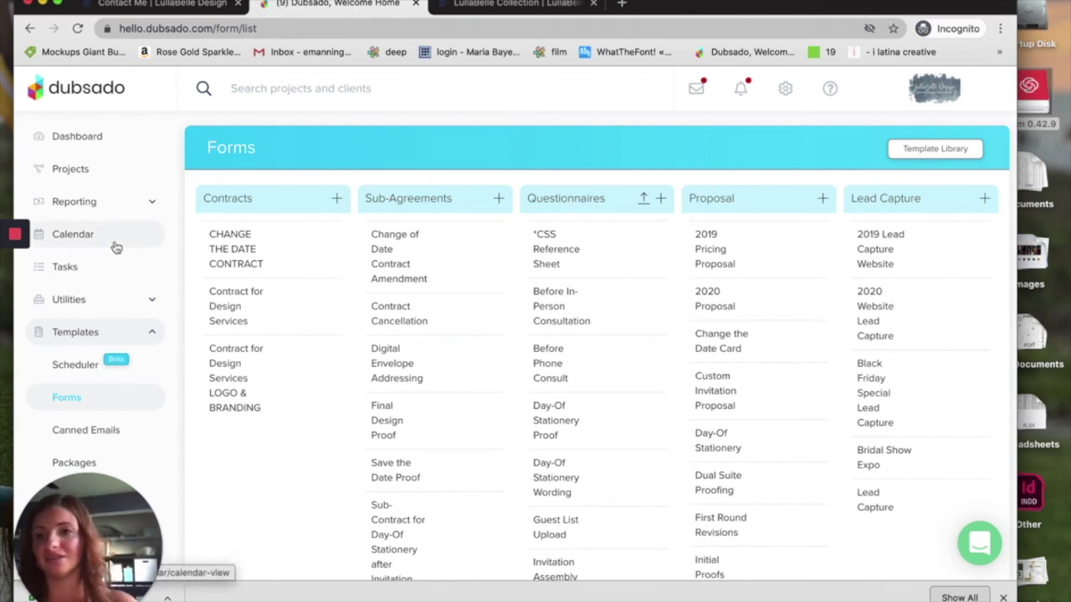
- Open the current wedding project dated 11/6/21, look over its invoice and the options for applying payments, and show its expenses
left_click(101, 170)
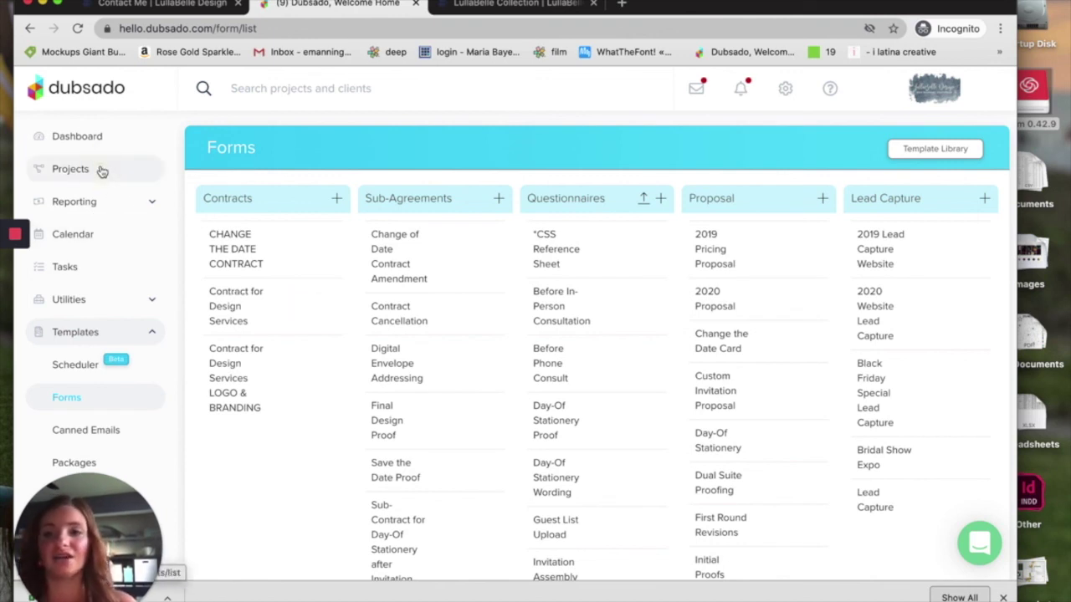
left_click(82, 209)
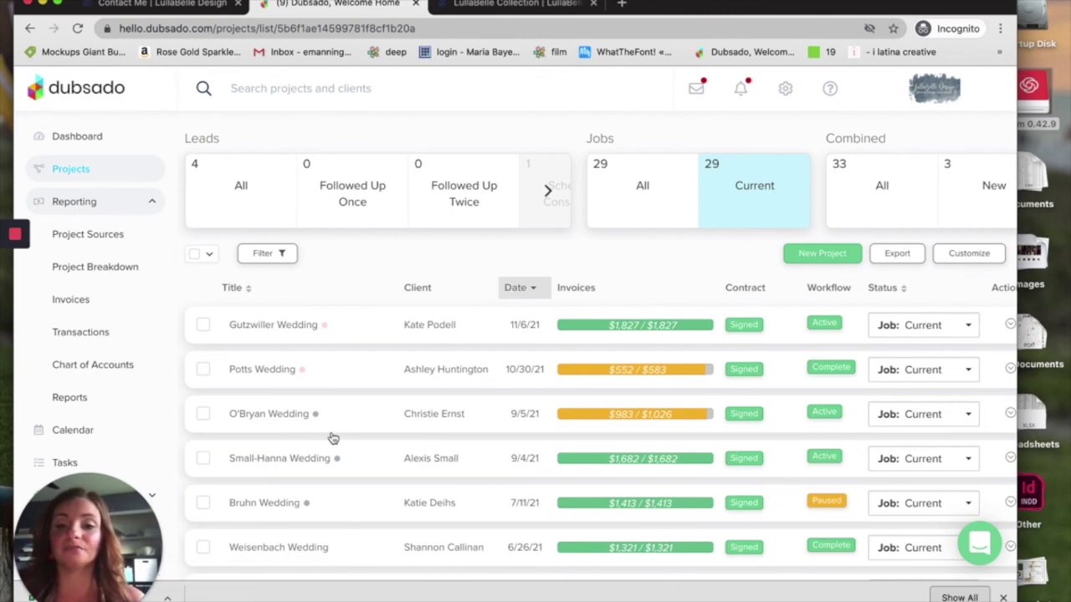
left_click(407, 329)
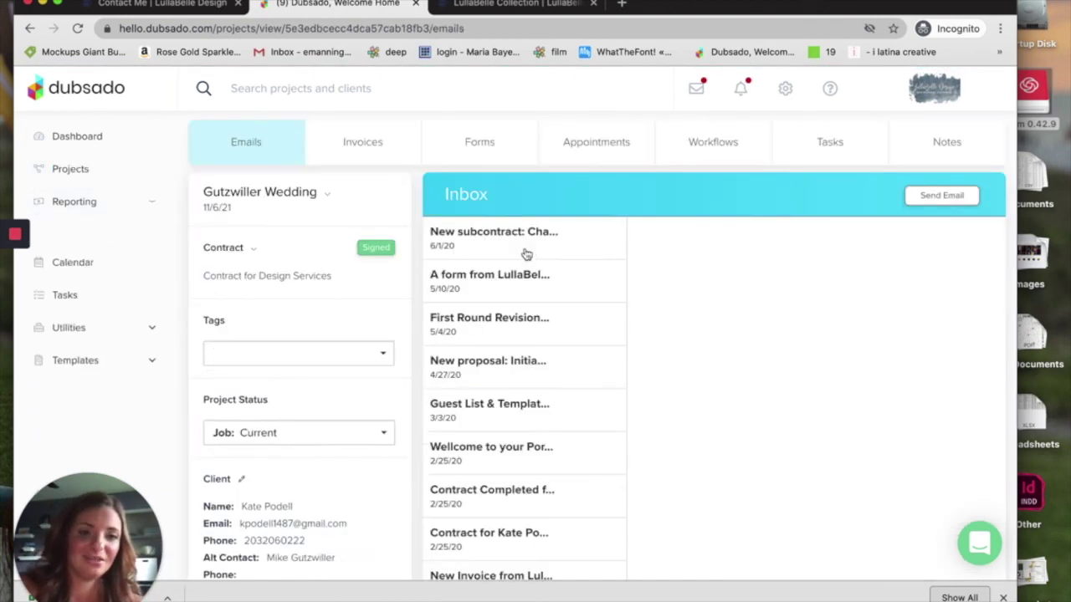
left_click(397, 146)
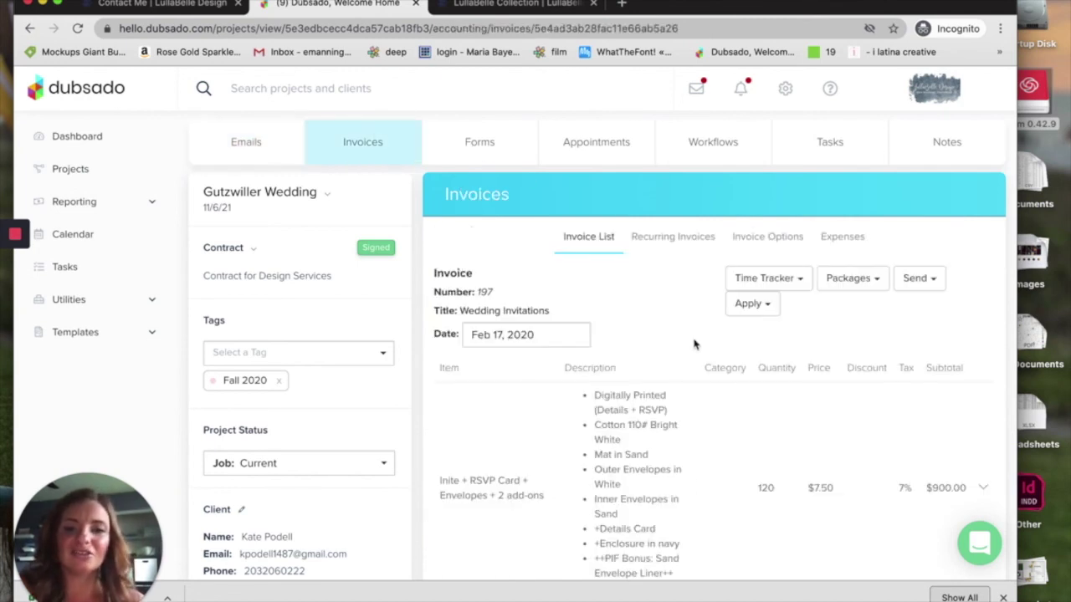
left_click(768, 303)
left_click(757, 305)
left_click(841, 237)
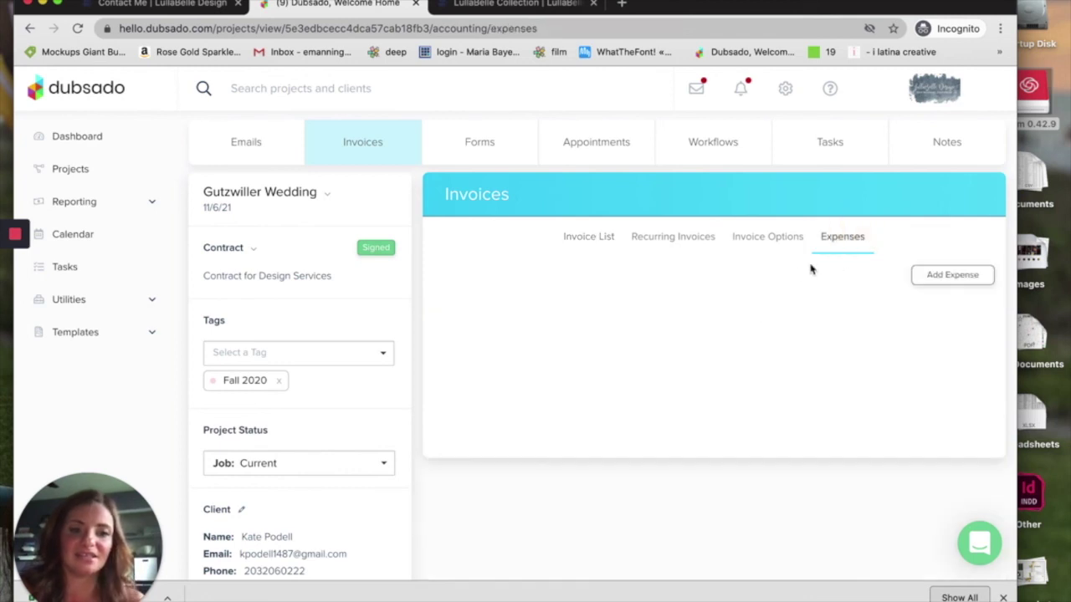
- Add a $125.40 expense paid by Credit, described as Envelopes, to the project under the category Invitations - Cost of goods
left_click(921, 276)
left_click(376, 194)
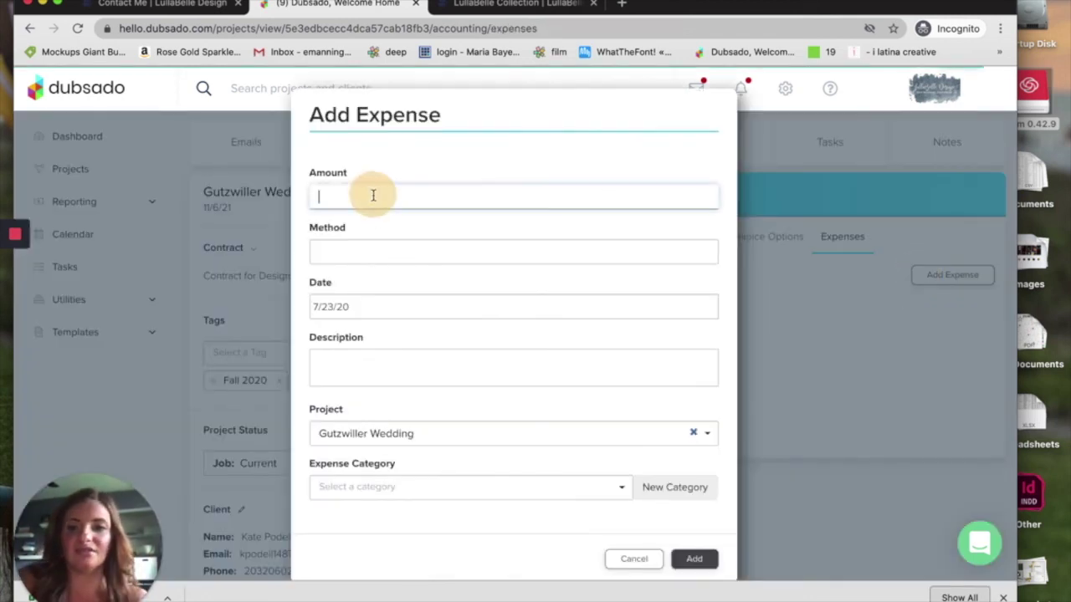
type("125")
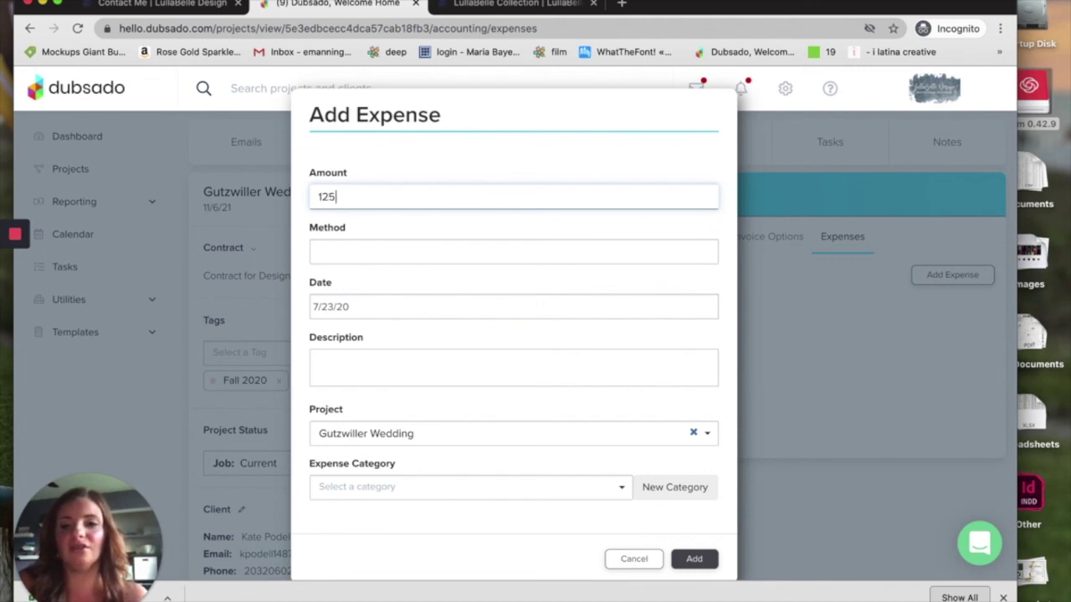
type(".40")
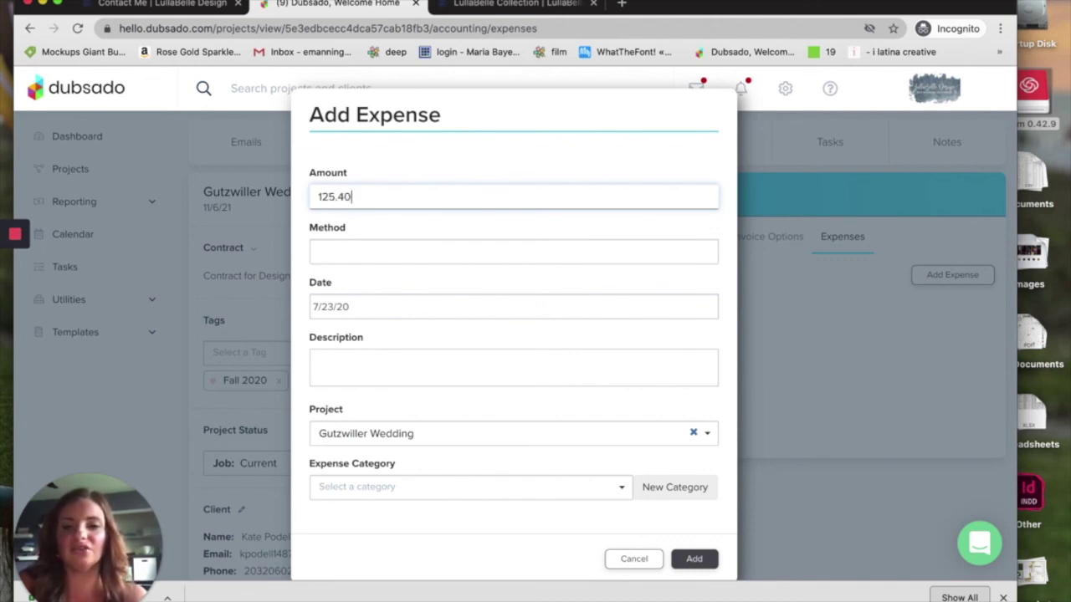
left_click(364, 254)
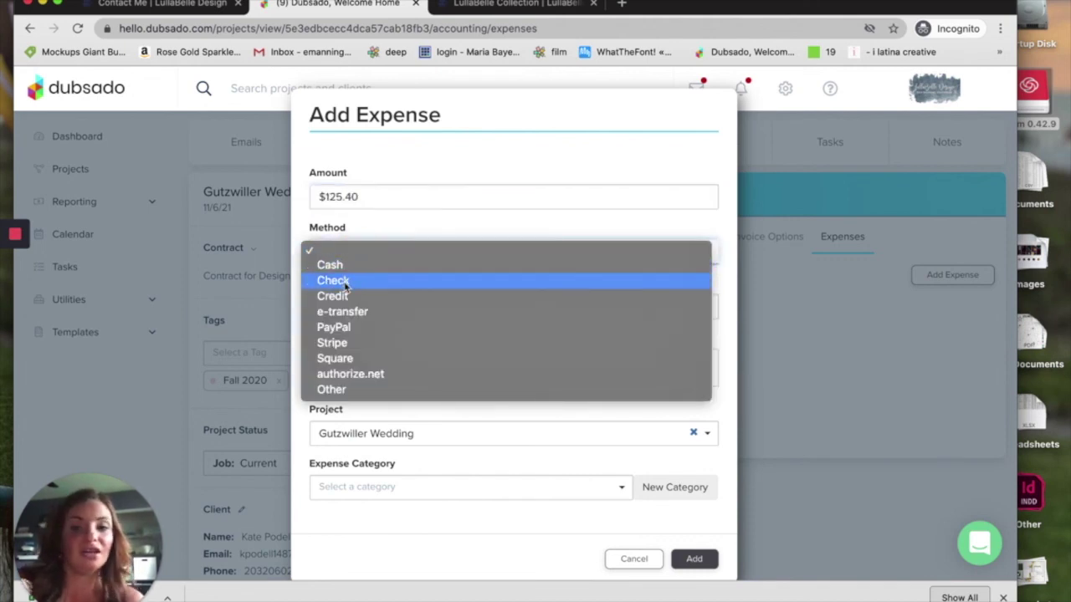
left_click(345, 295)
left_click(360, 303)
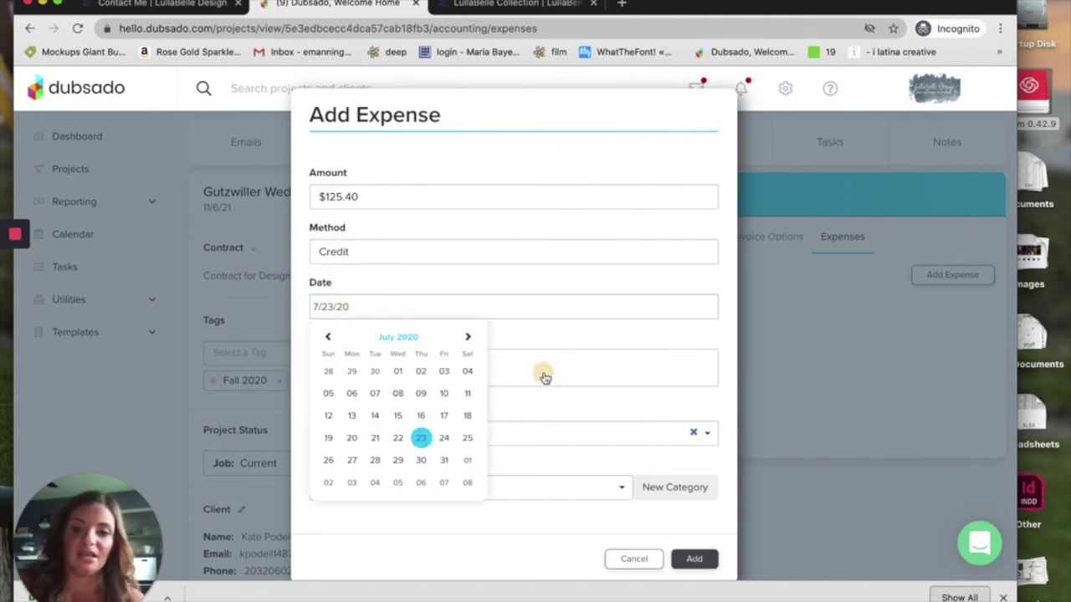
left_click(507, 378)
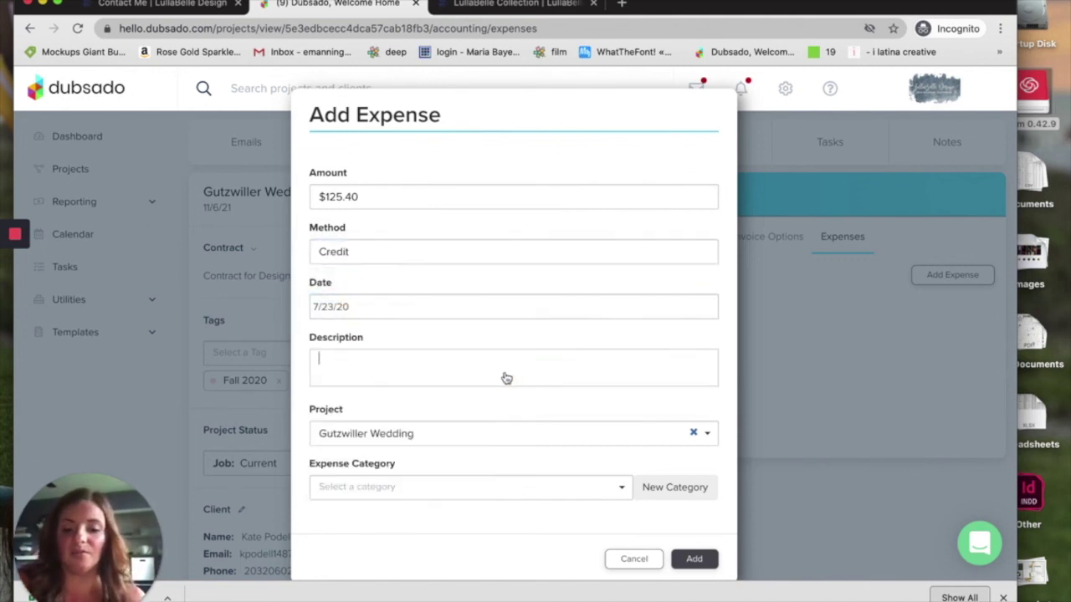
type("Envelopes")
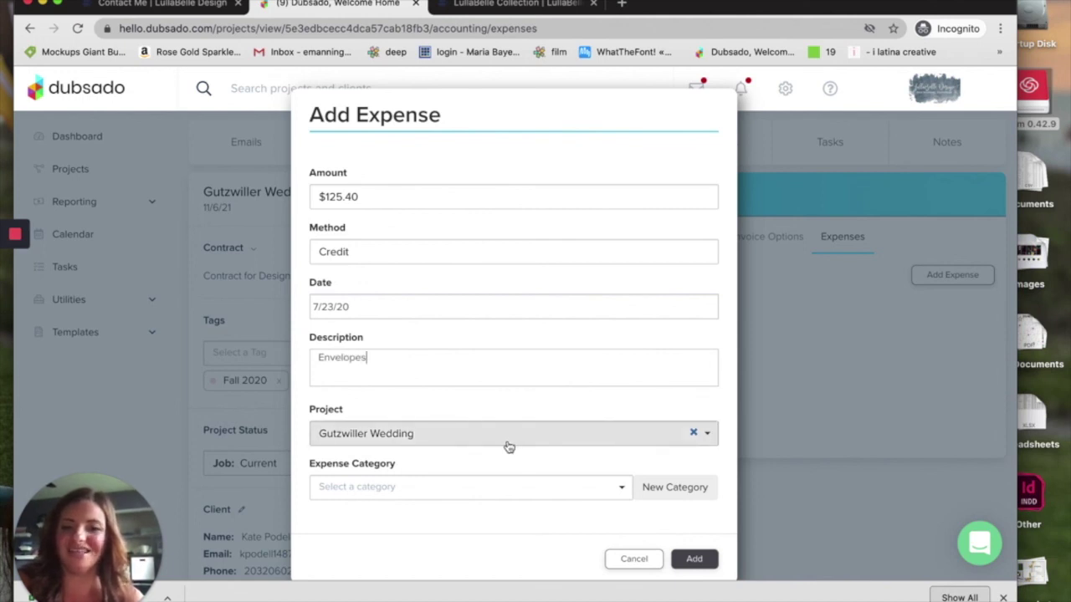
left_click(502, 491)
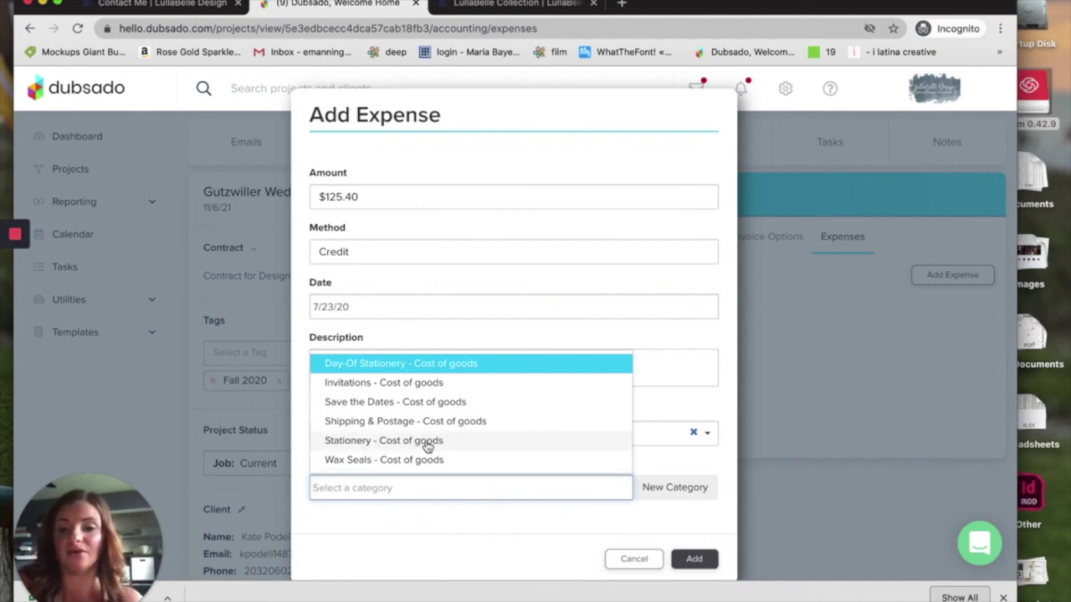
left_click(418, 383)
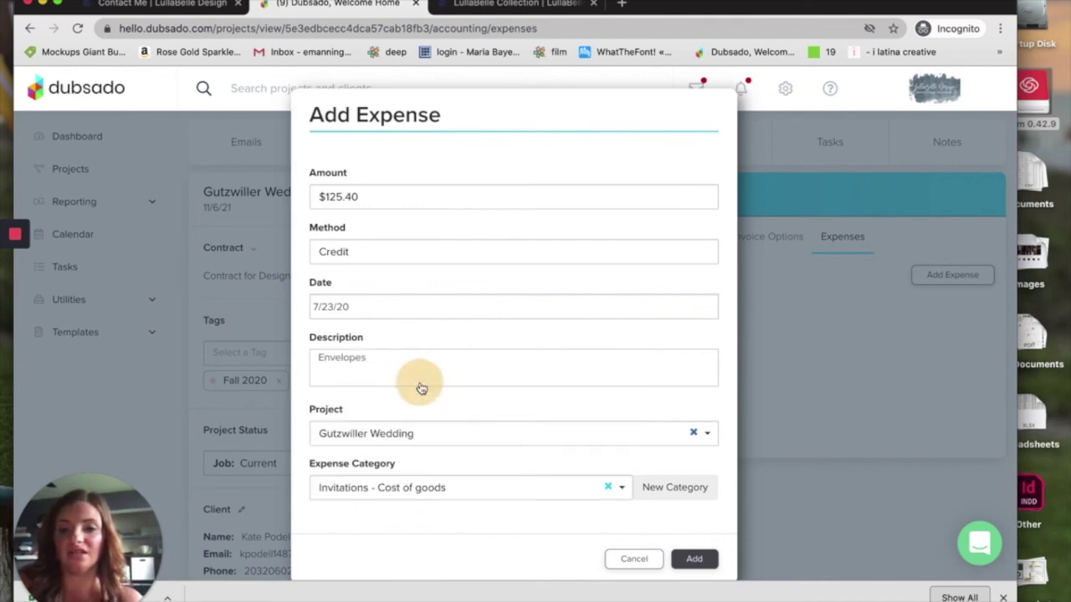
left_click(691, 560)
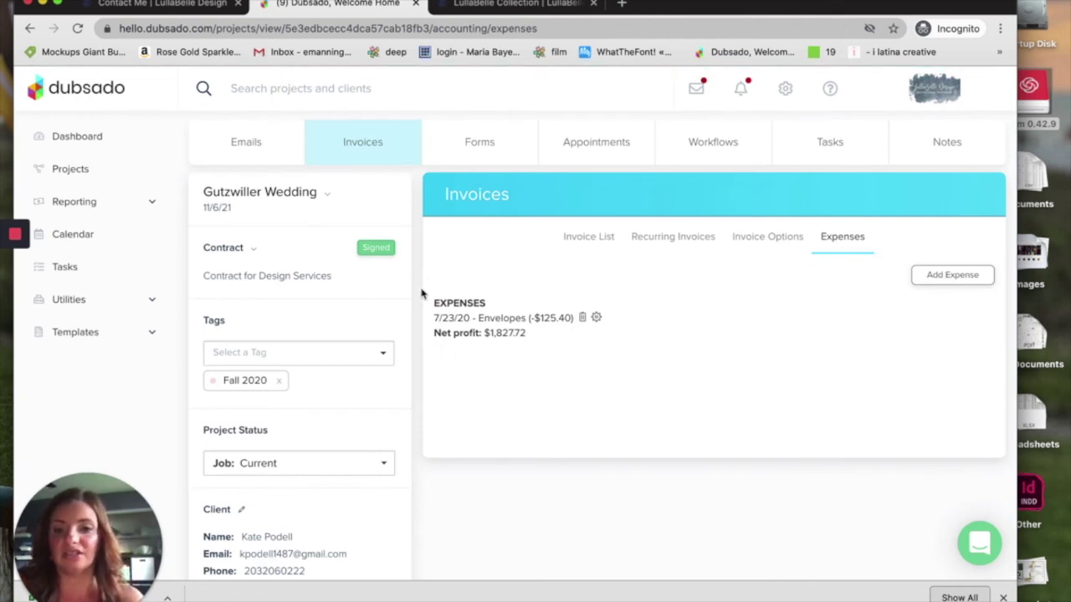
- Reload the project's expenses page to refresh the net profit and delete the Envelopes expense
left_click(78, 29)
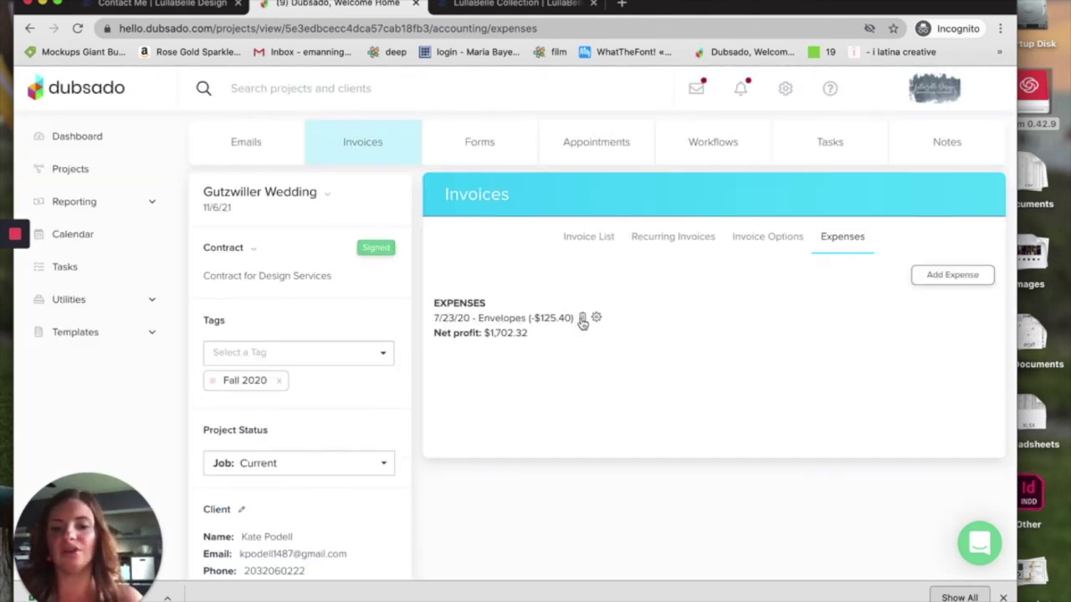
left_click(583, 322)
left_click(548, 400)
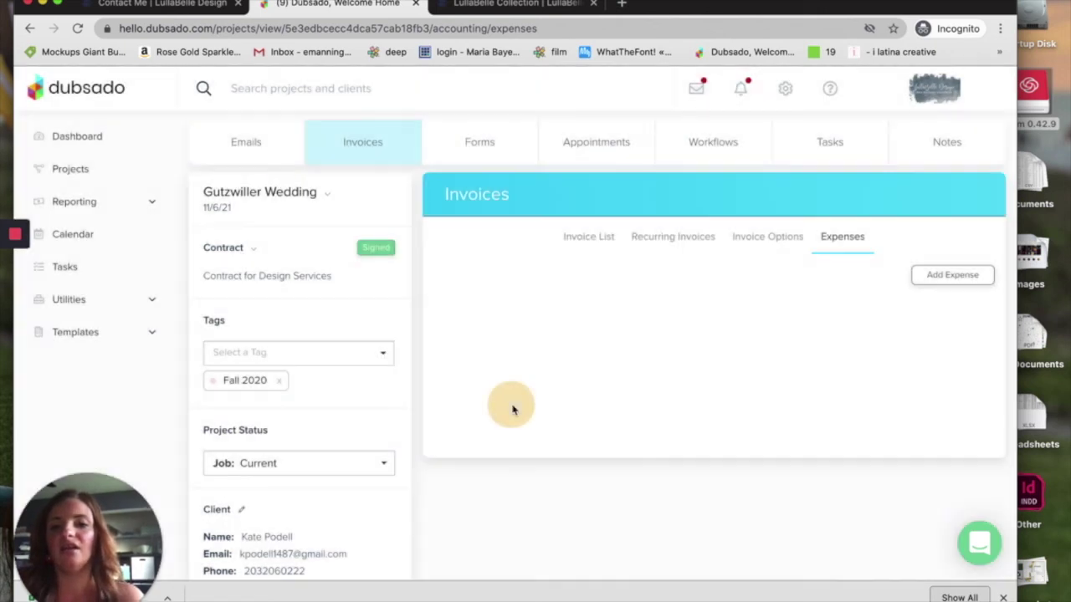
- Look over the available Reporting sections and browse the current jobs in the projects list
left_click(67, 202)
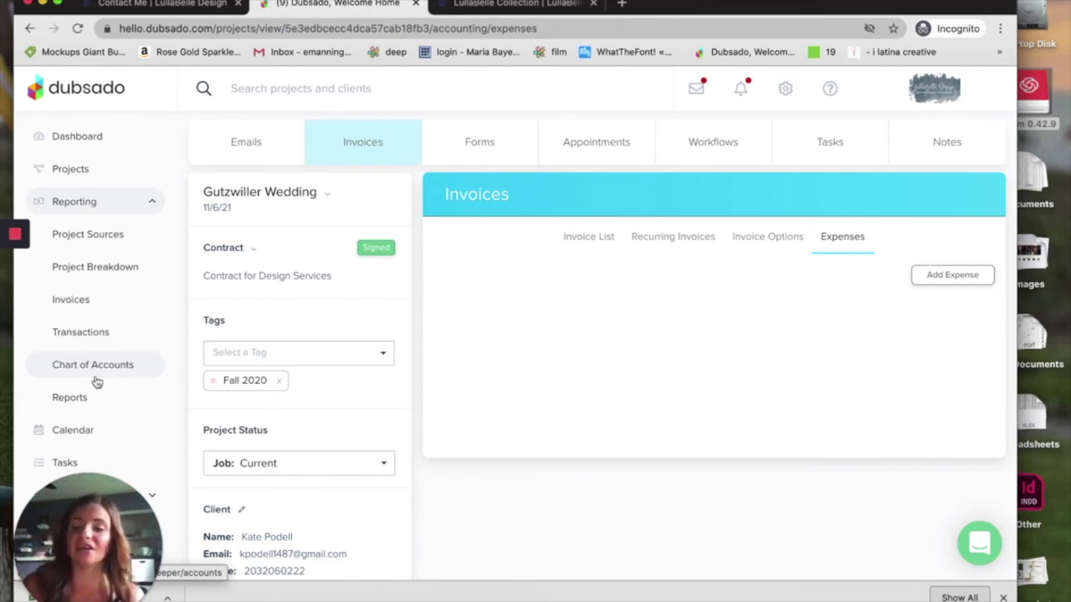
left_click(71, 176)
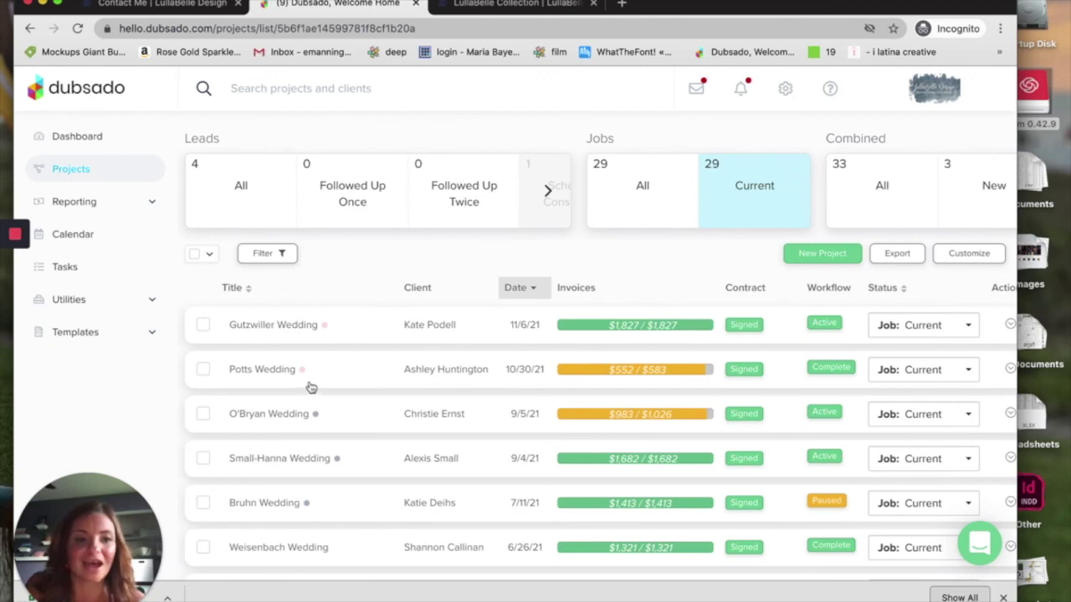
scroll(418, 413, "down", 10)
mouse_move(21, 243)
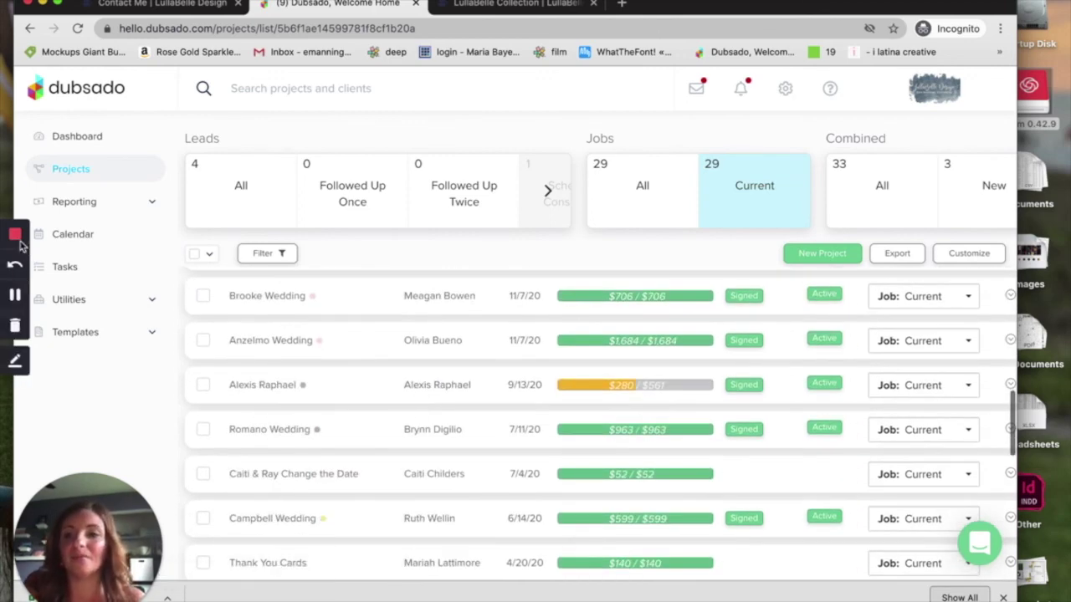